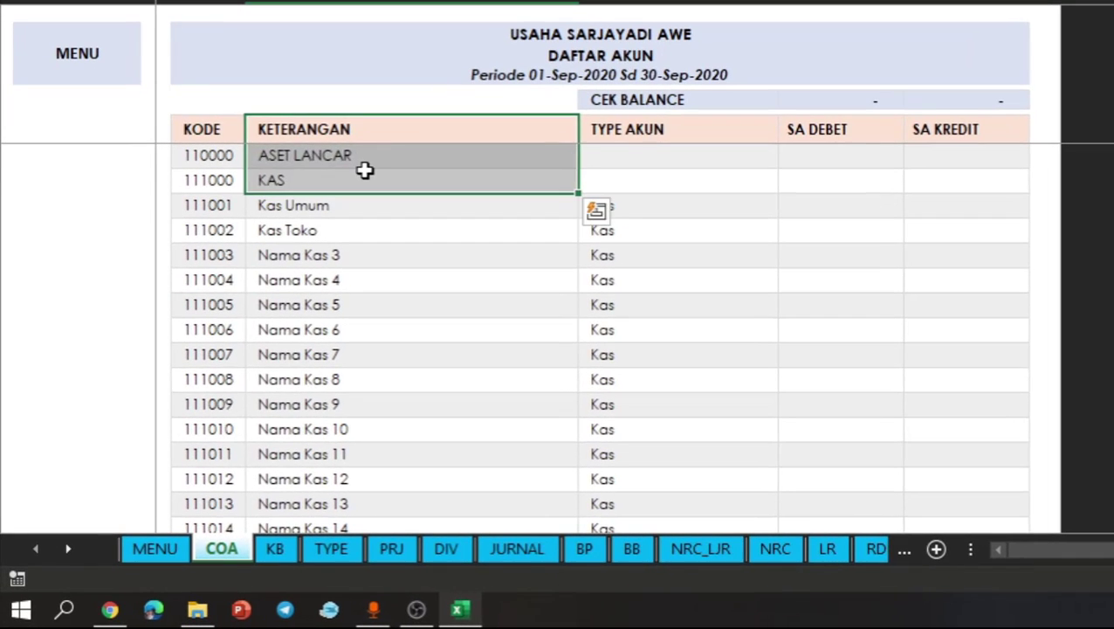
- Review the account names in the KETERANGAN column of the COA sheet, from ASET LANCAR to Beban Pajak
left_click(333, 214)
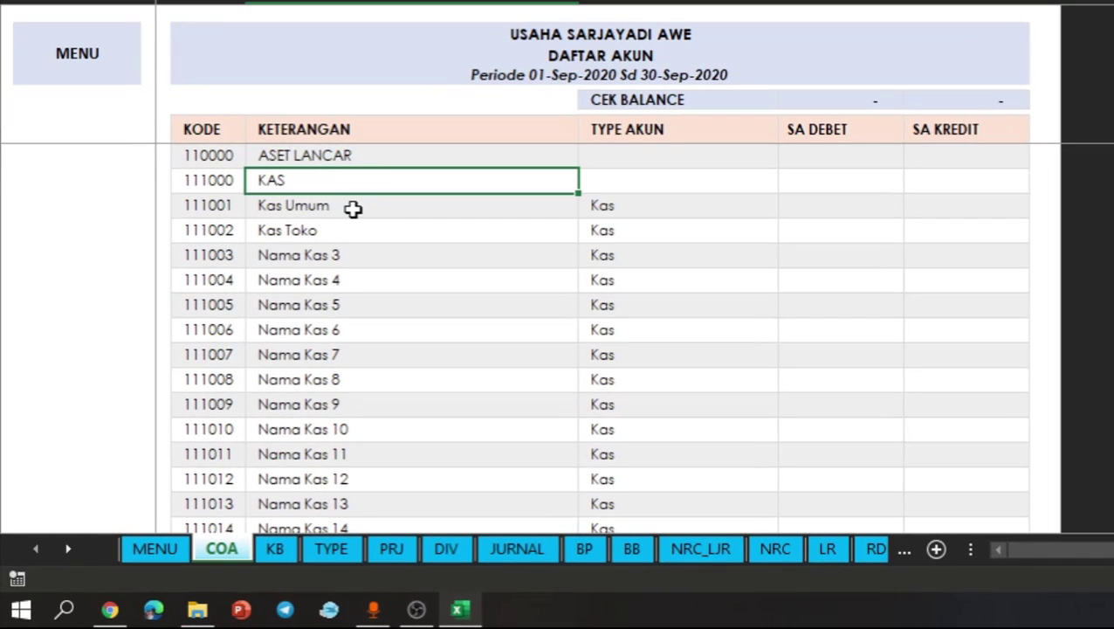
left_click(352, 208)
key("ctrl+Down")
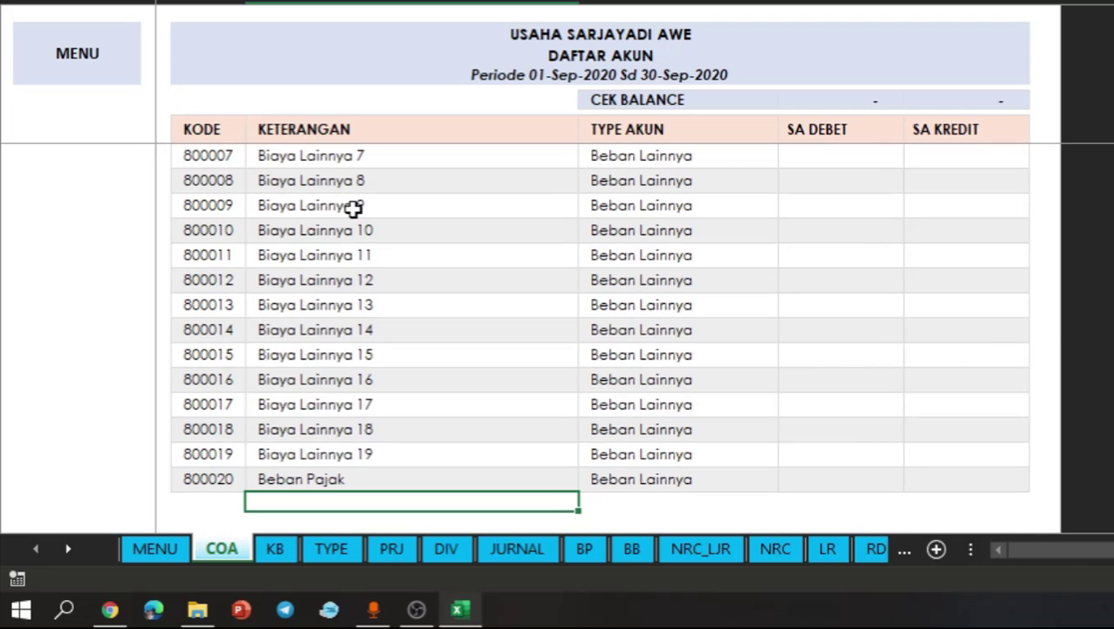
key("ctrl+shift+Up")
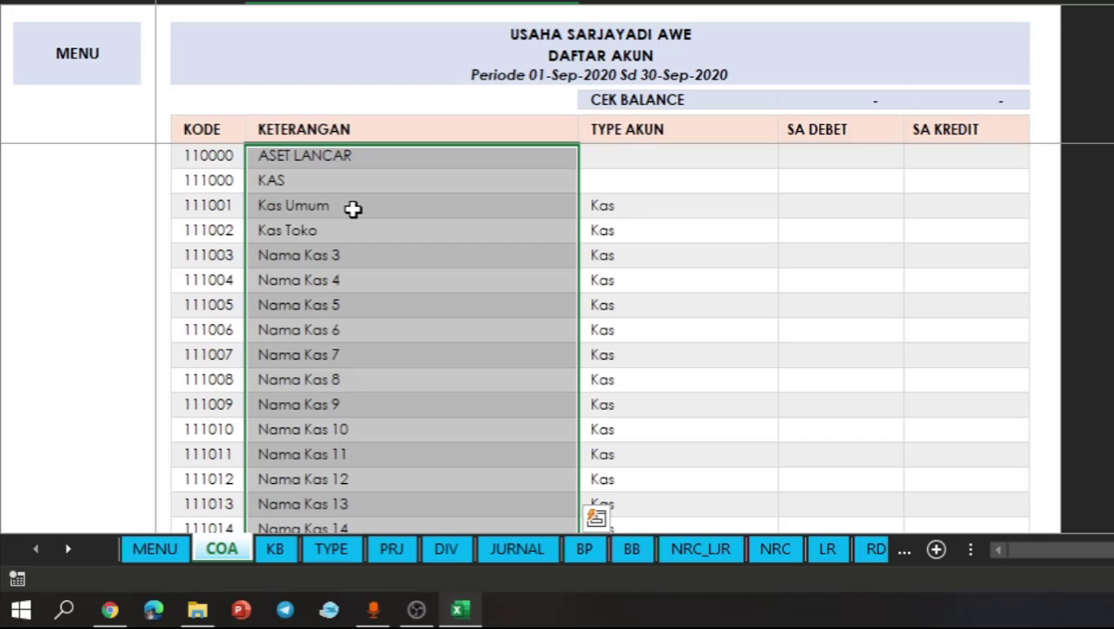
left_click(420, 272)
left_click(331, 178)
left_click(428, 272)
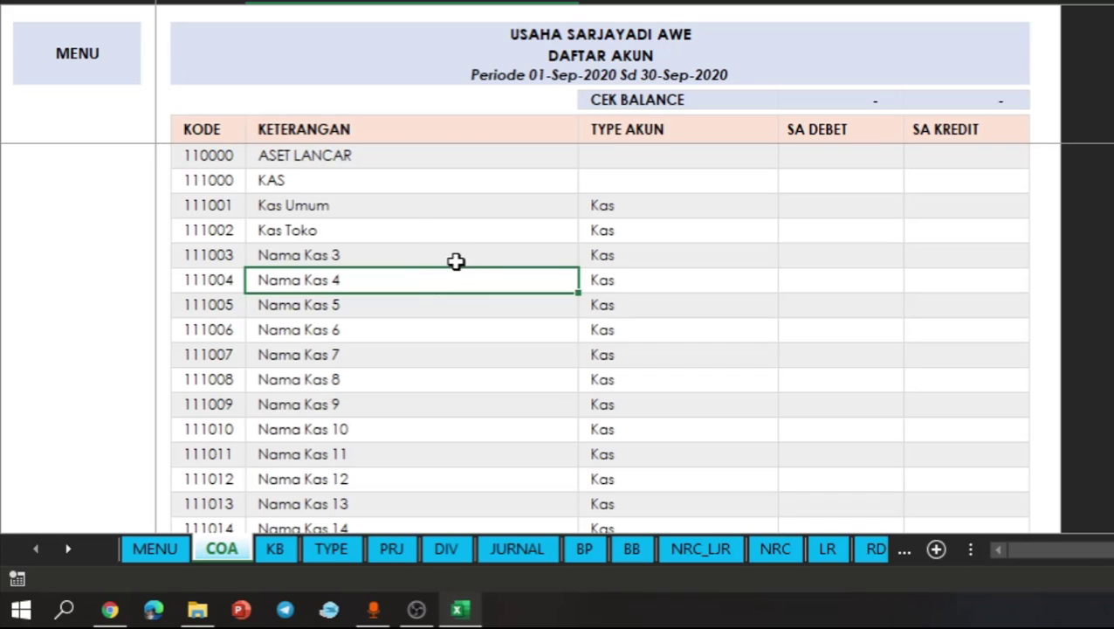
double_click(413, 230)
key("Escape")
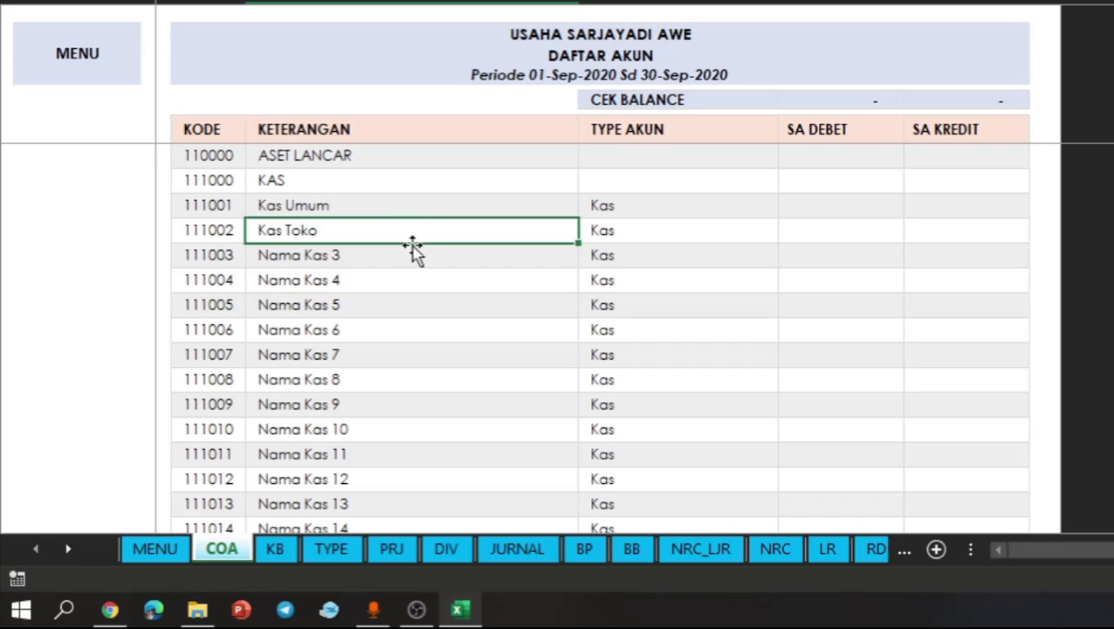
left_click(221, 208)
key("Right")
key("ctrl+Down")
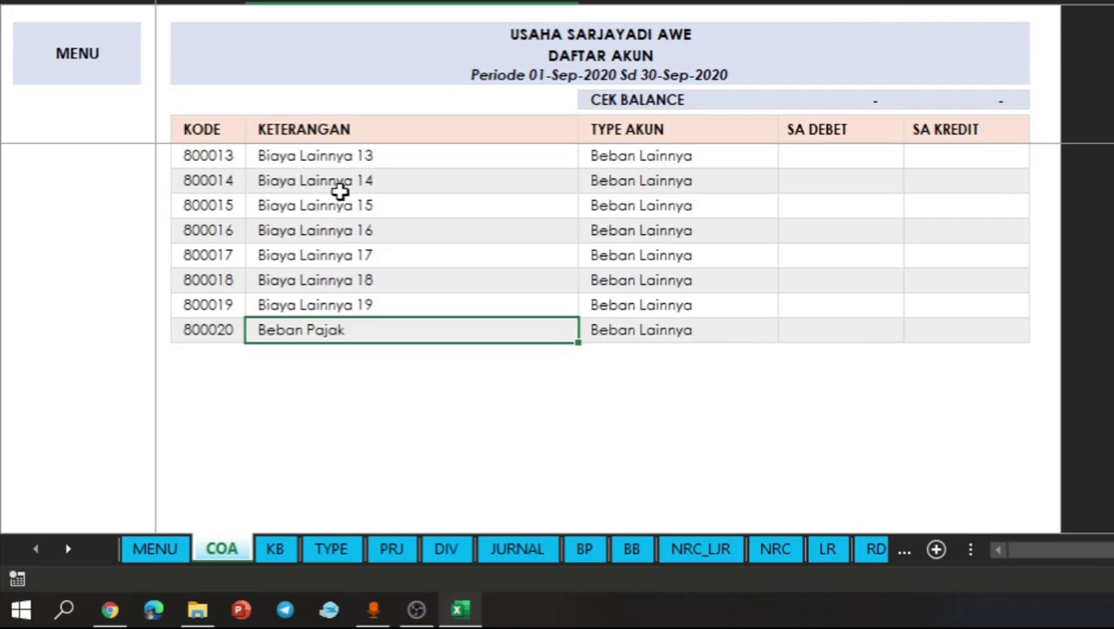
left_click(378, 215)
key("ctrl+Up")
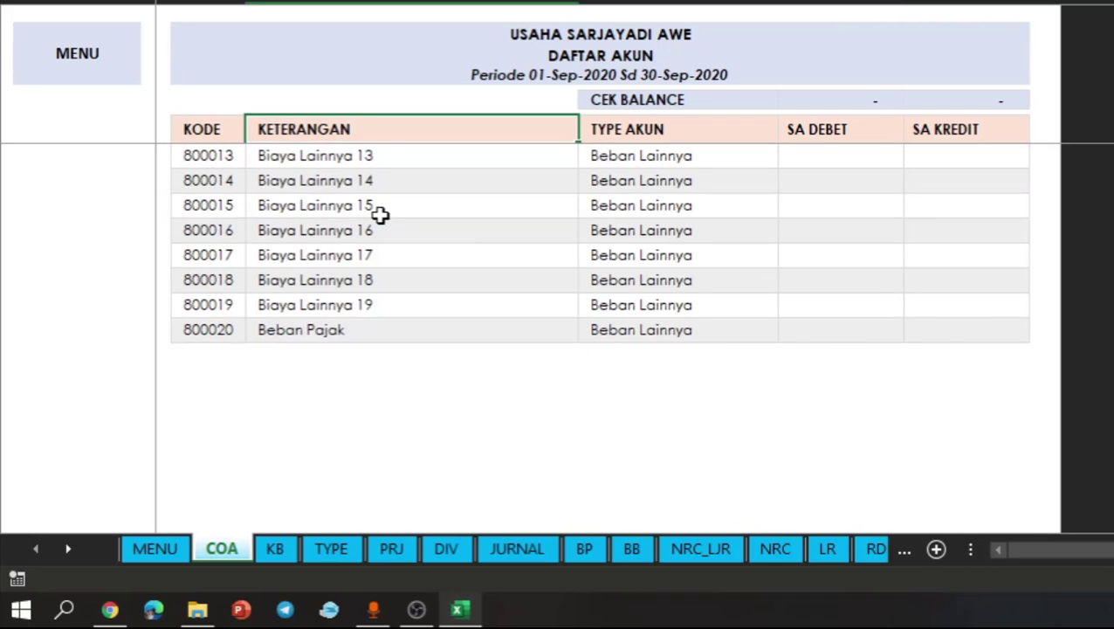
key("Down")
key("Down")
left_click(552, 233)
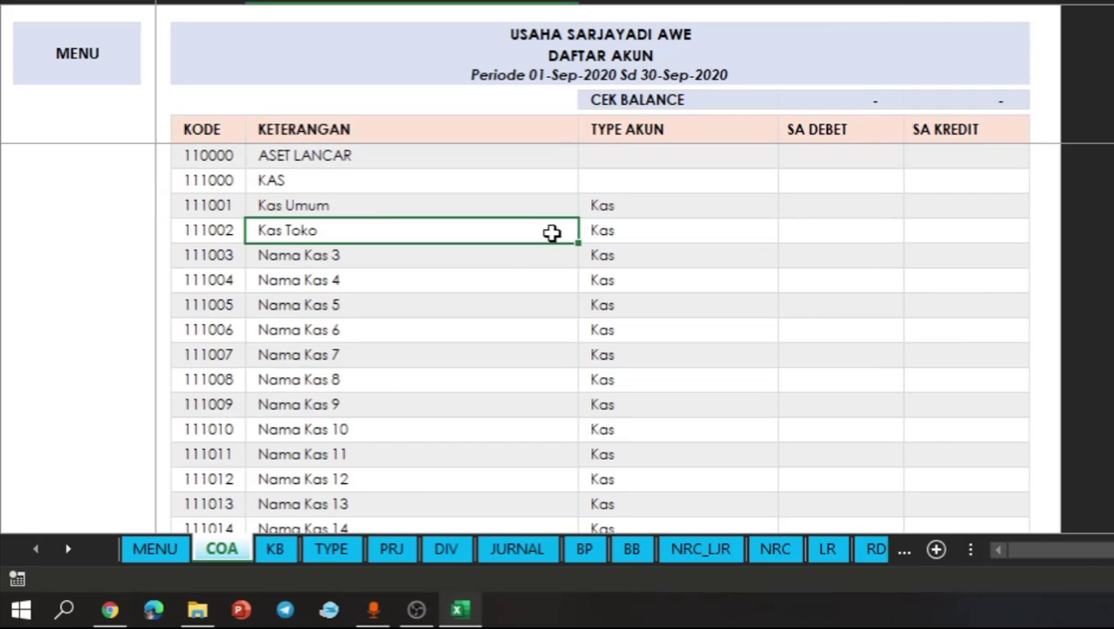
- Examine the TYPE AKUN column and the account type options offered for Kas Umum
left_click(631, 204)
scroll(729, 268, "down", 14)
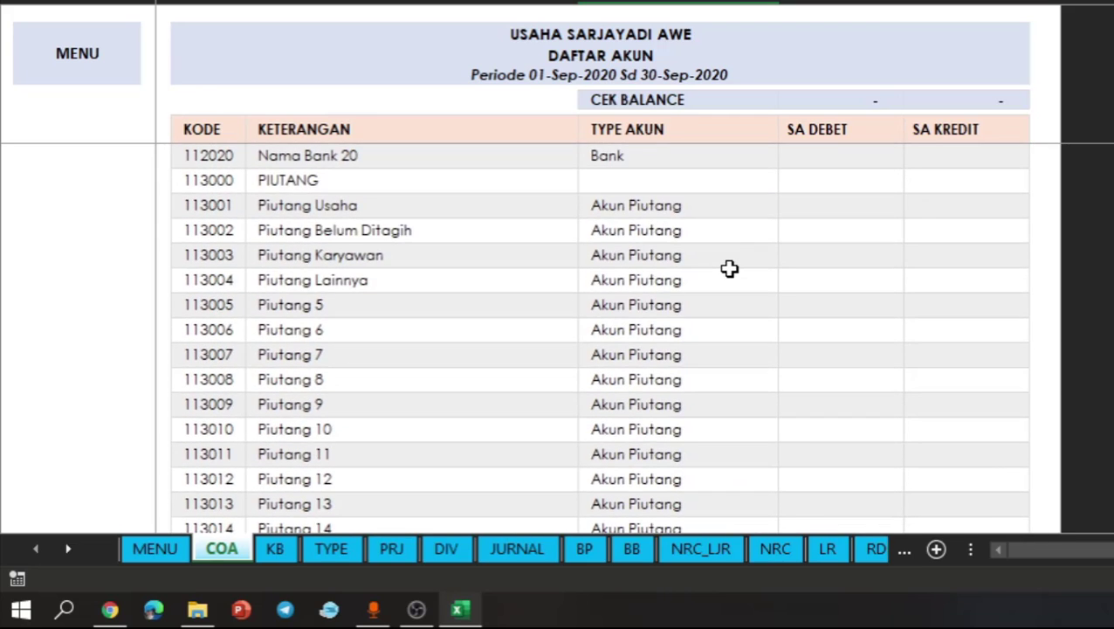
scroll(729, 268, "up", 15)
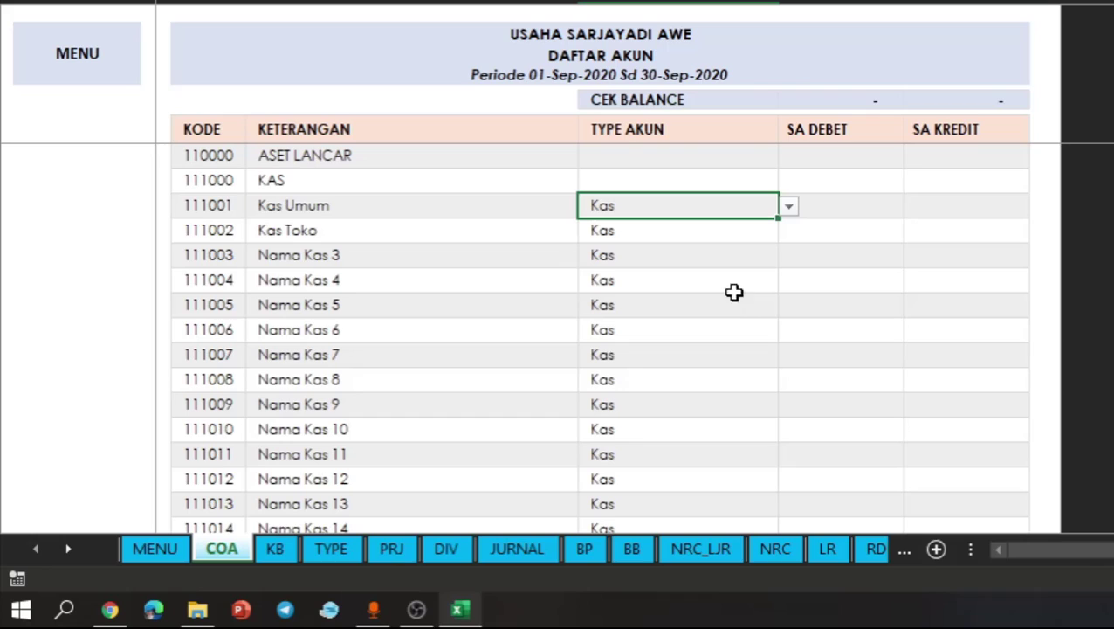
left_click(788, 208)
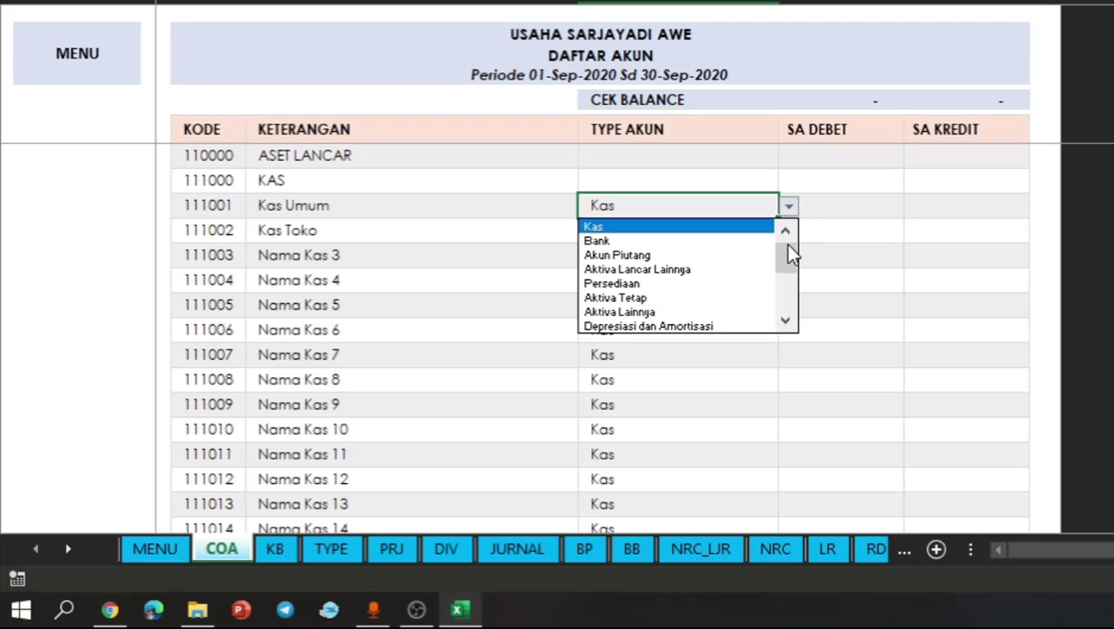
left_click_drag(788, 245, 784, 311)
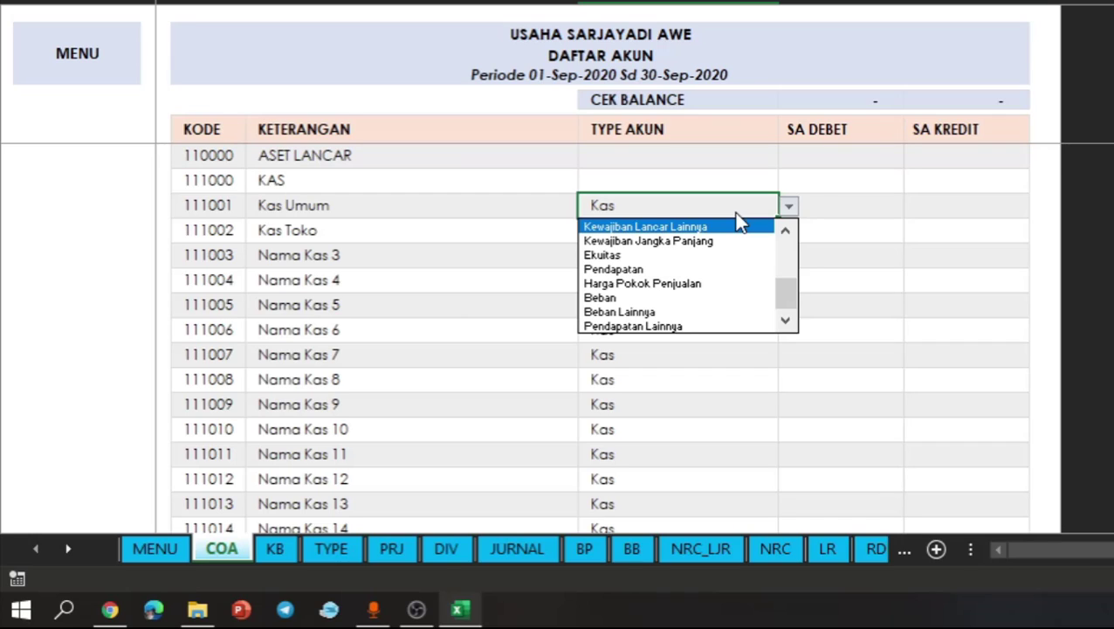
left_click(659, 207)
left_click(492, 211)
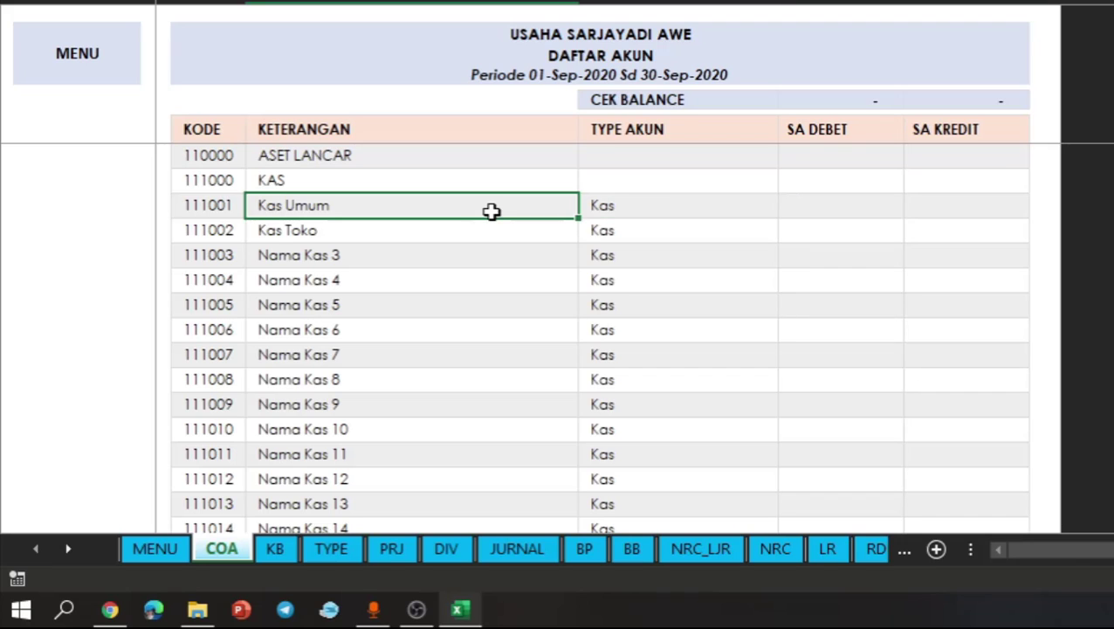
left_click(614, 208)
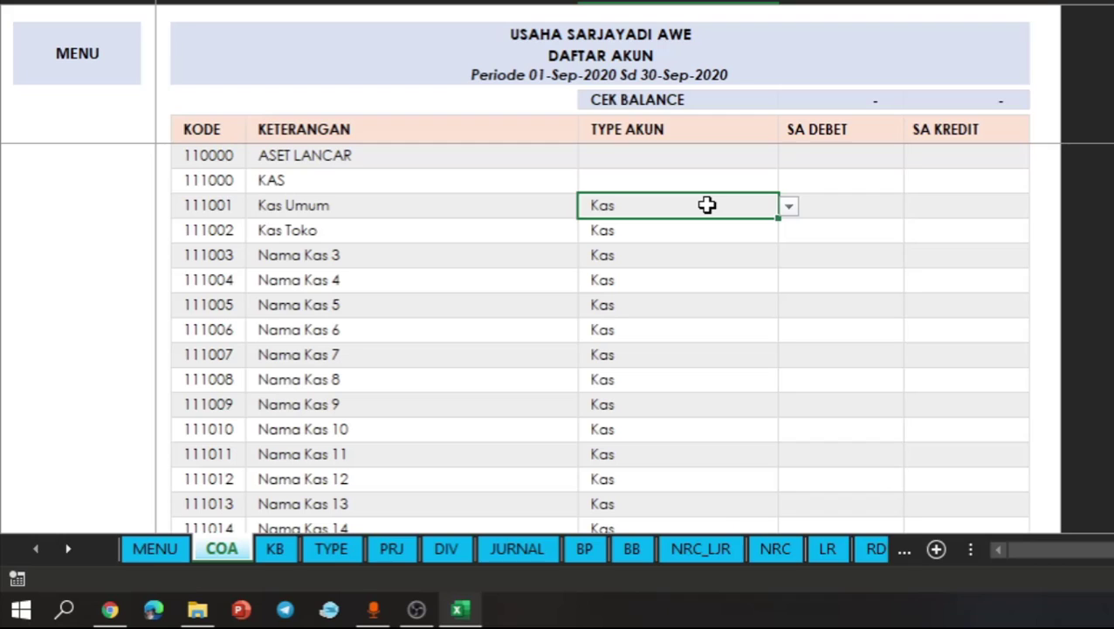
- Look over the placeholder cash account names from Nama Kas 3 to Nama Kas 20
left_click(375, 323)
left_click_drag(383, 262, 378, 548)
scroll(381, 425, "down", 3)
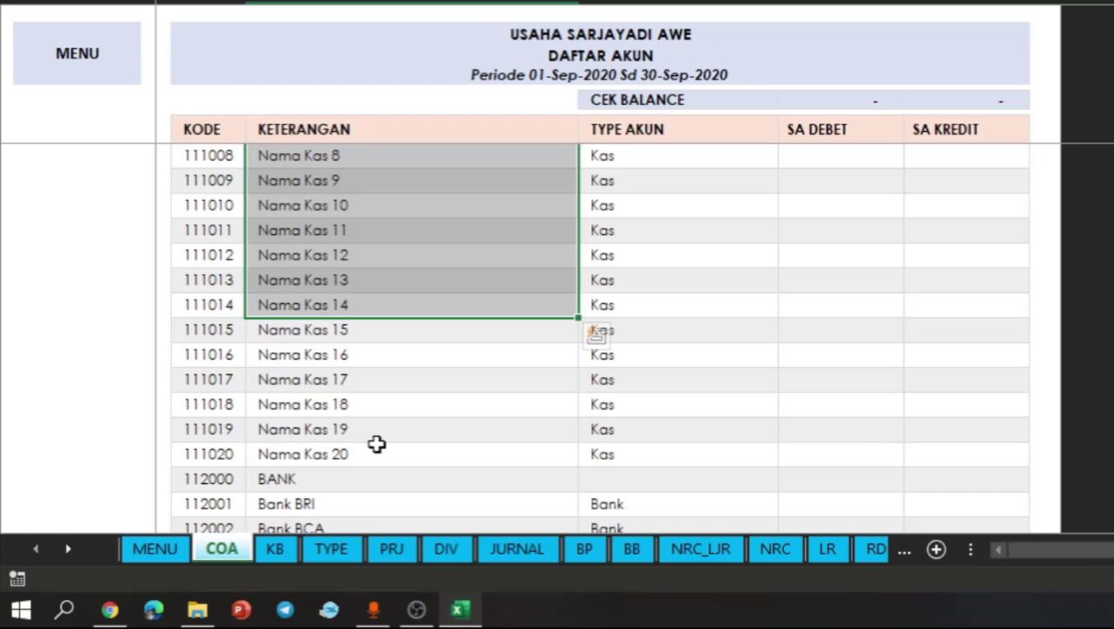
left_click(377, 447)
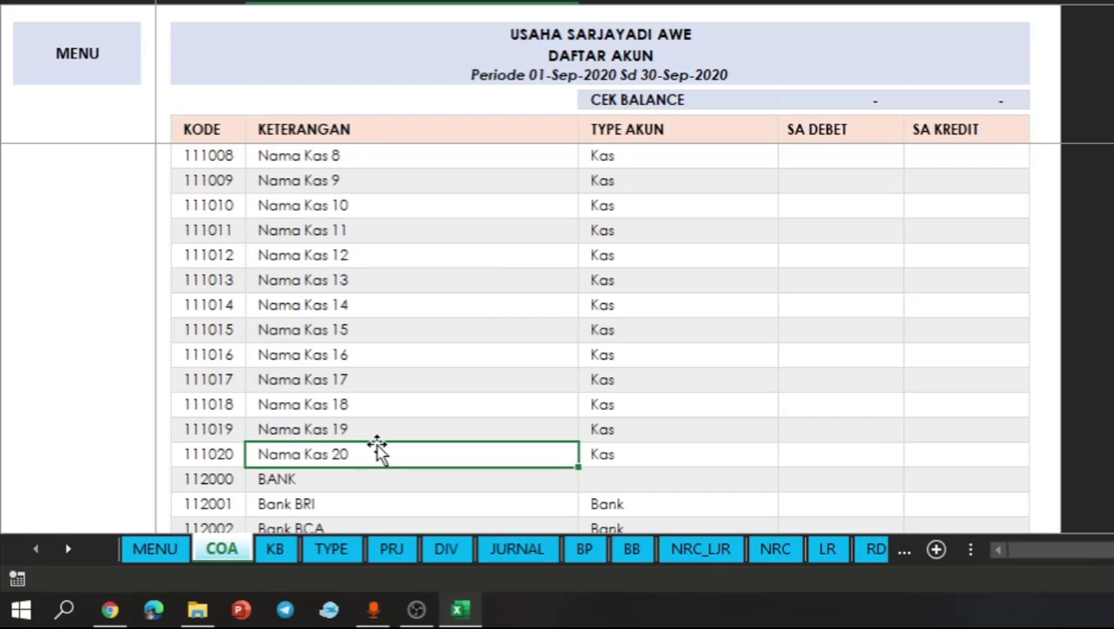
left_click_drag(380, 308, 381, 420)
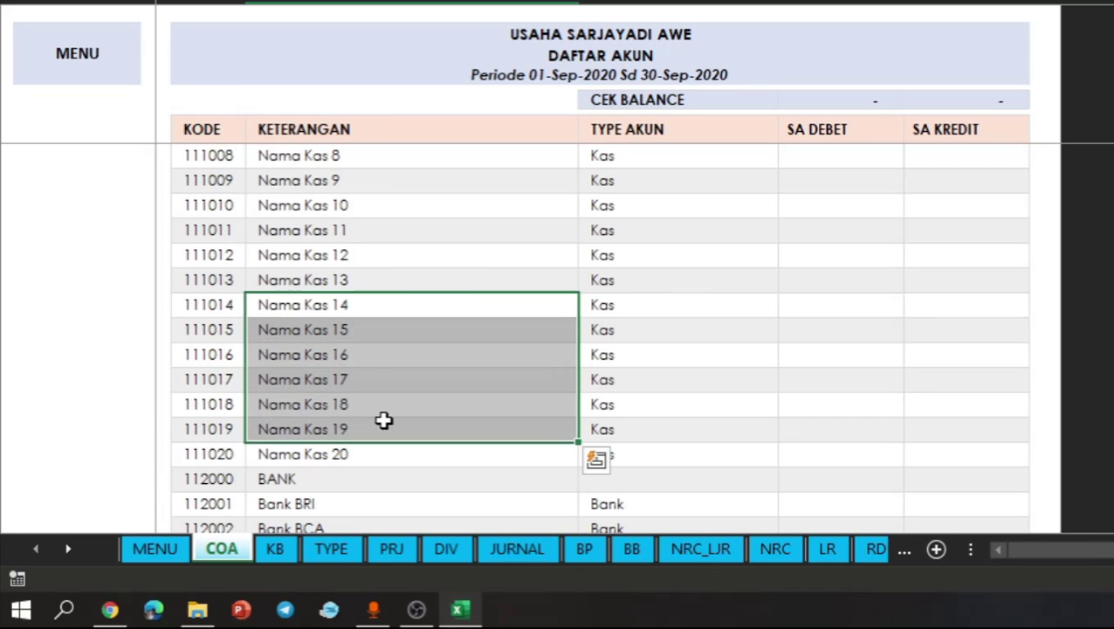
scroll(384, 420, "up", 3)
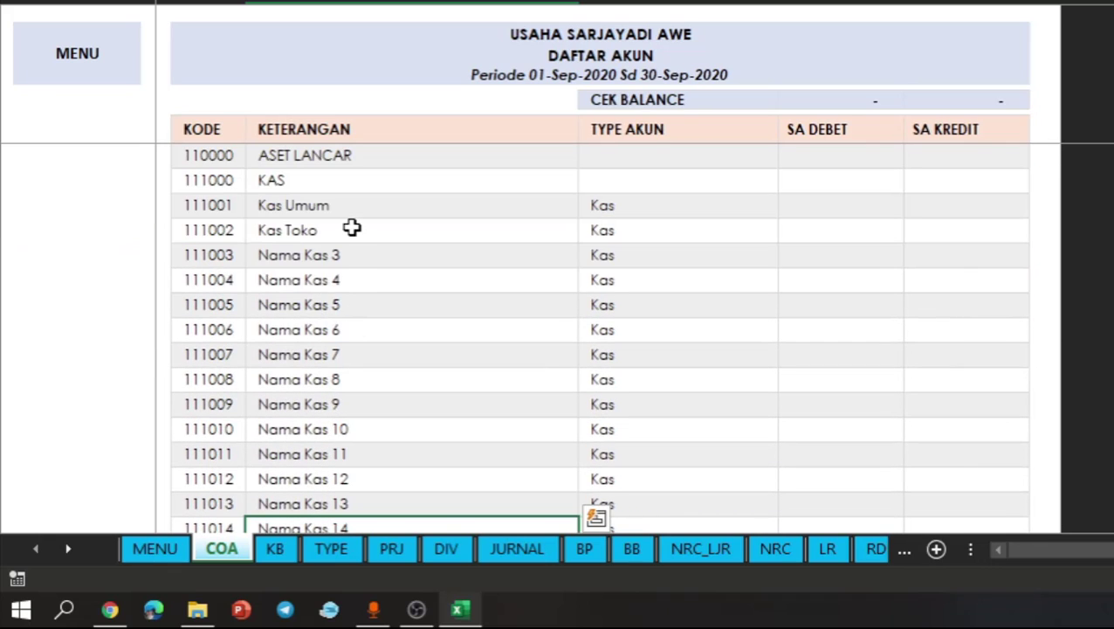
left_click(352, 227)
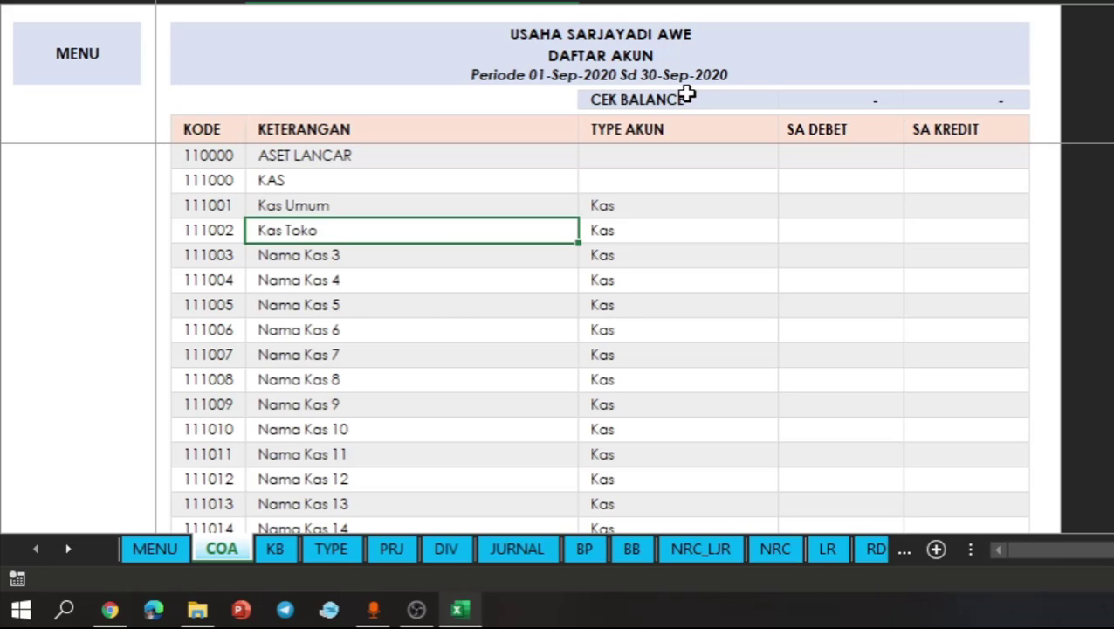
- Enter 750,000 as the SA DEBET opening balance for Kas Umum
left_click(678, 32)
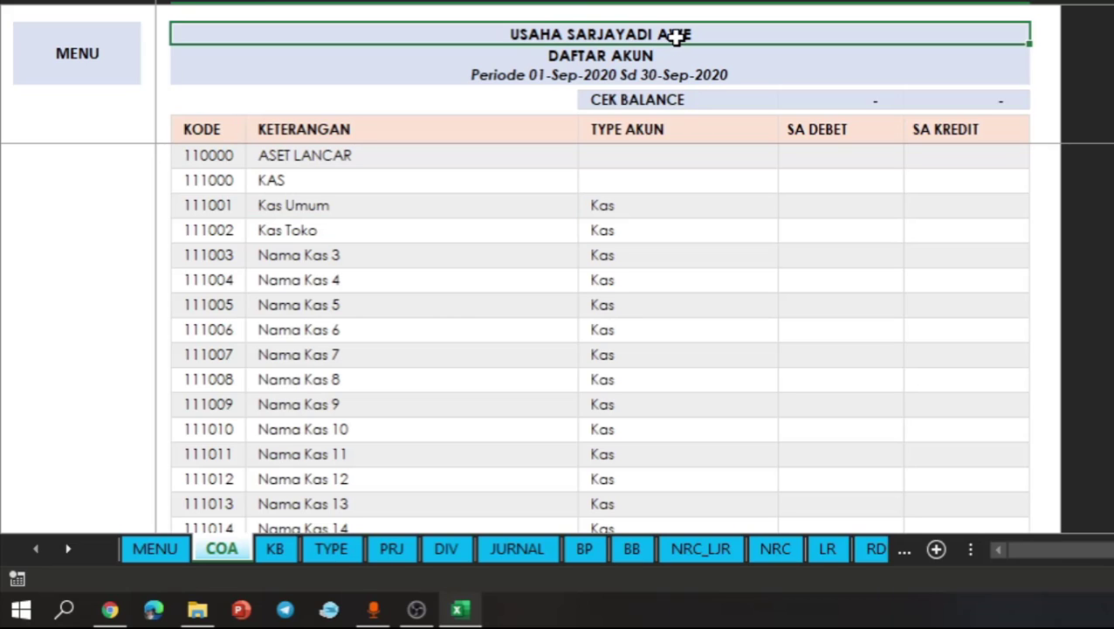
left_click(839, 161)
left_click(837, 199)
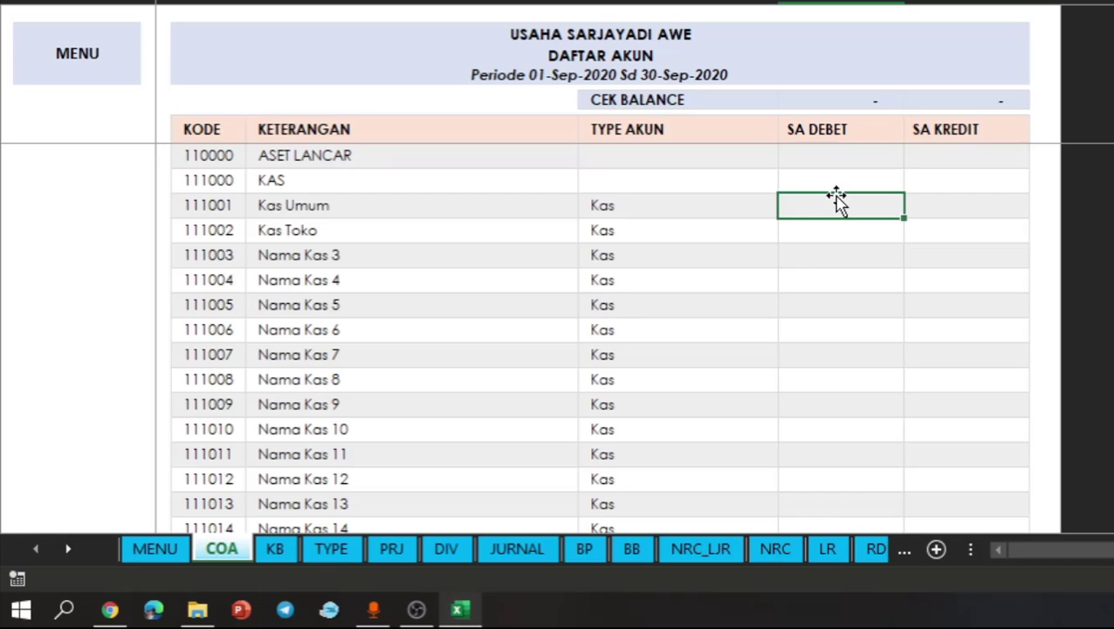
type("1")
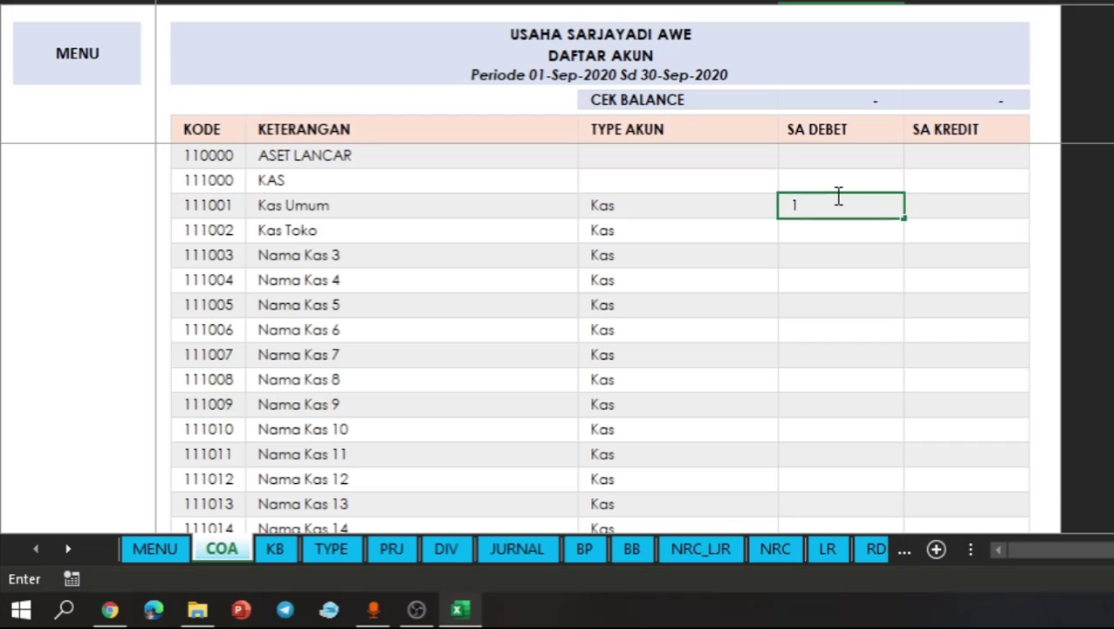
key("BackSpace")
type("750,000")
key("Return")
- Enter 7,500,000 as the SA DEBET opening balance for Bank BRI
left_click(858, 304)
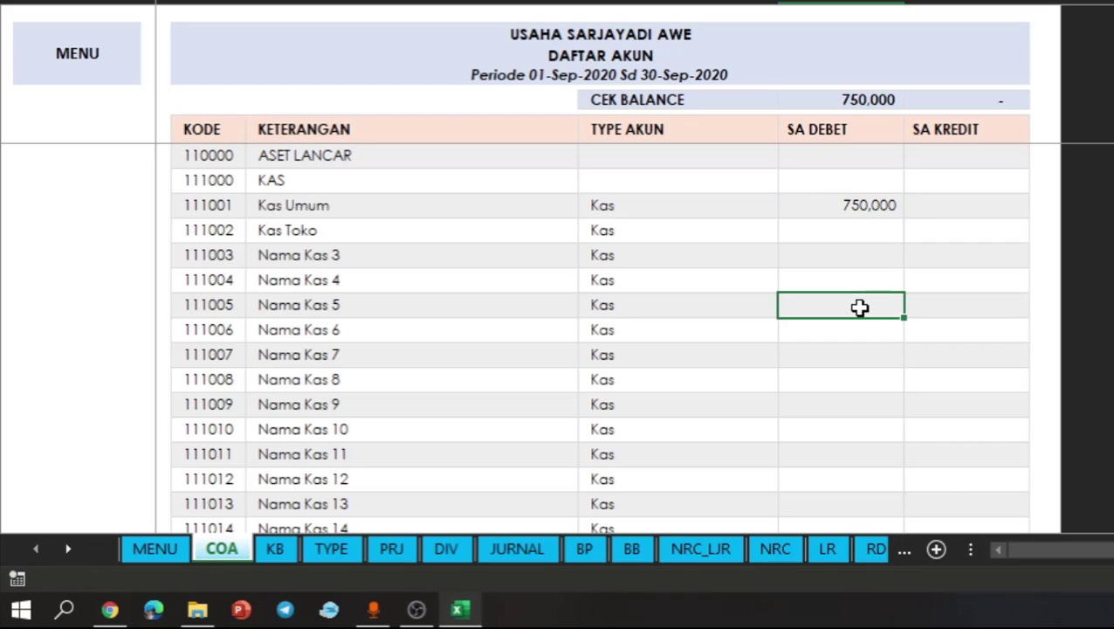
scroll(860, 307, "down", 3)
scroll(860, 307, "down", 2)
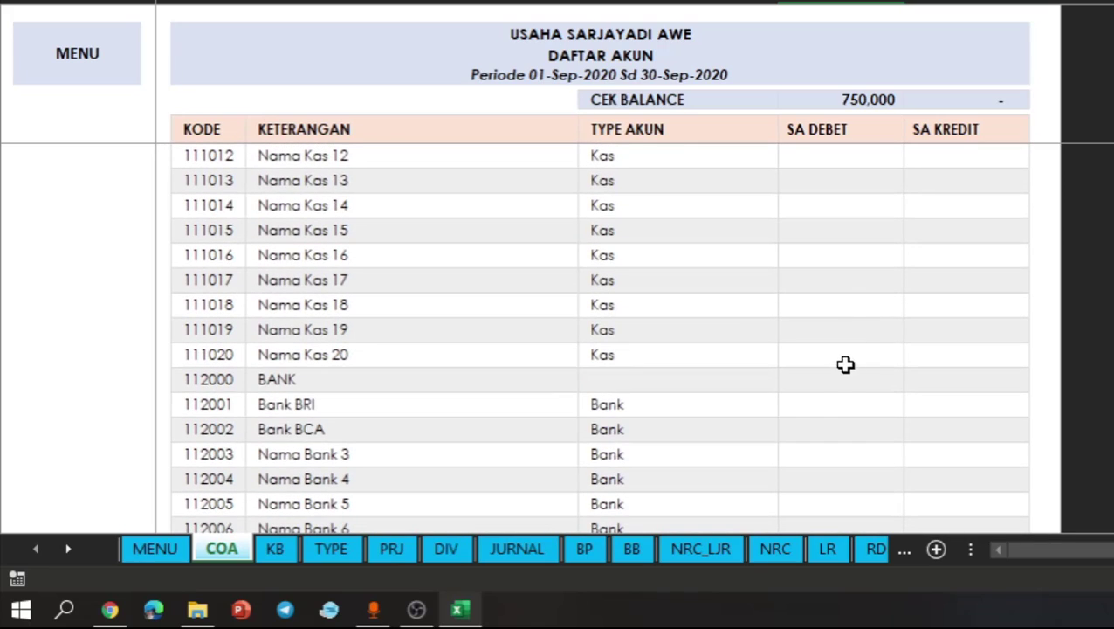
left_click(842, 411)
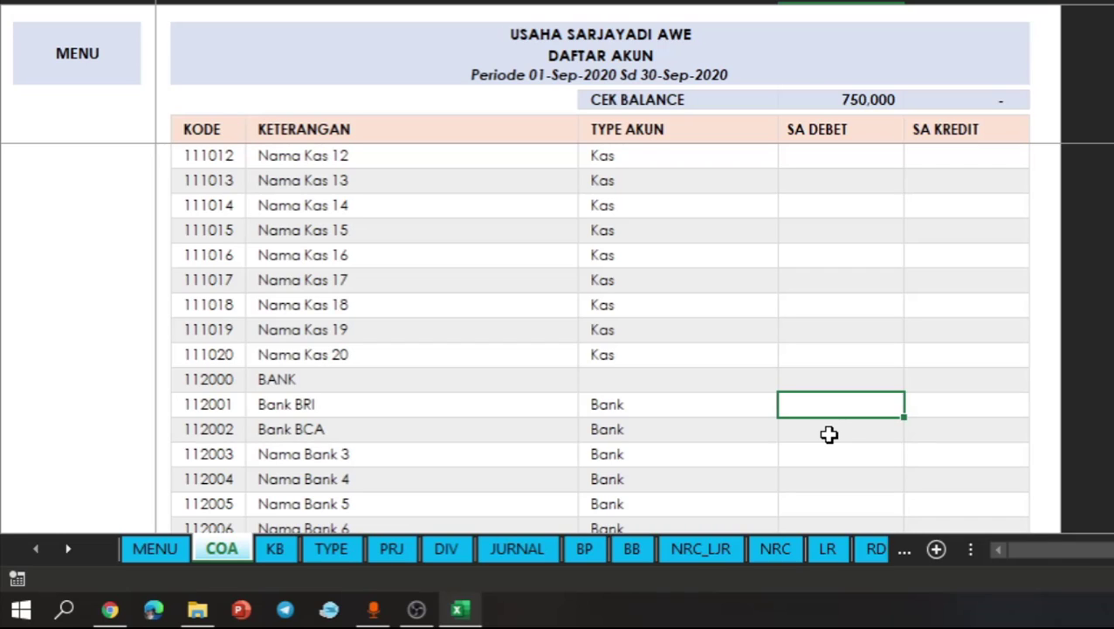
type("7,500,0")
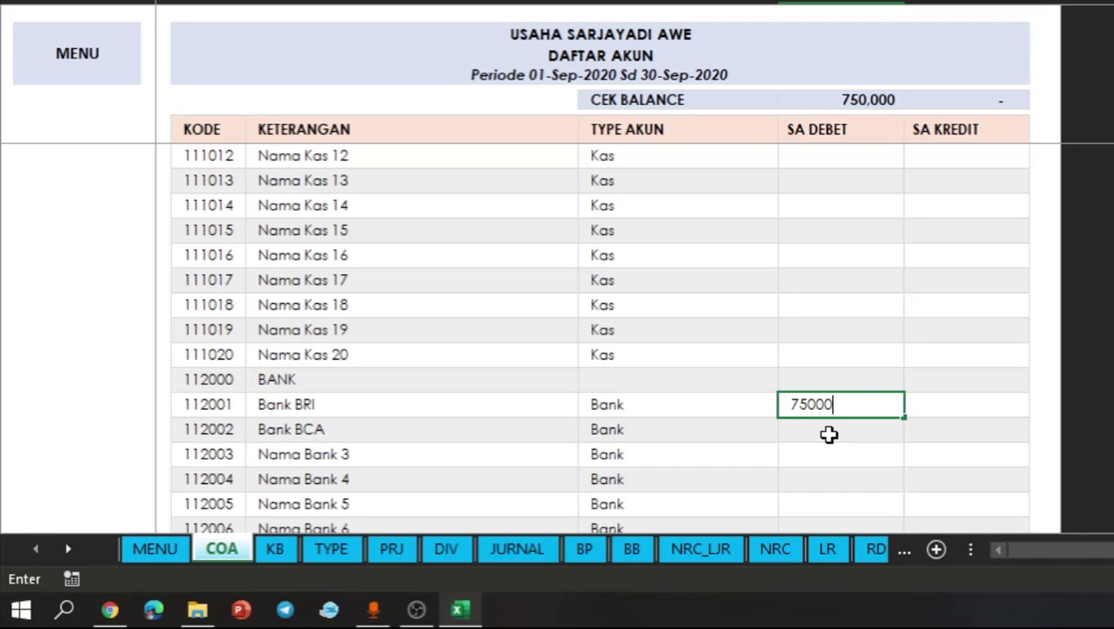
type("00")
key("Return")
- Enter 500,000 as the SA DEBET opening balance for Piutang Usaha
scroll(829, 435, "down", 2)
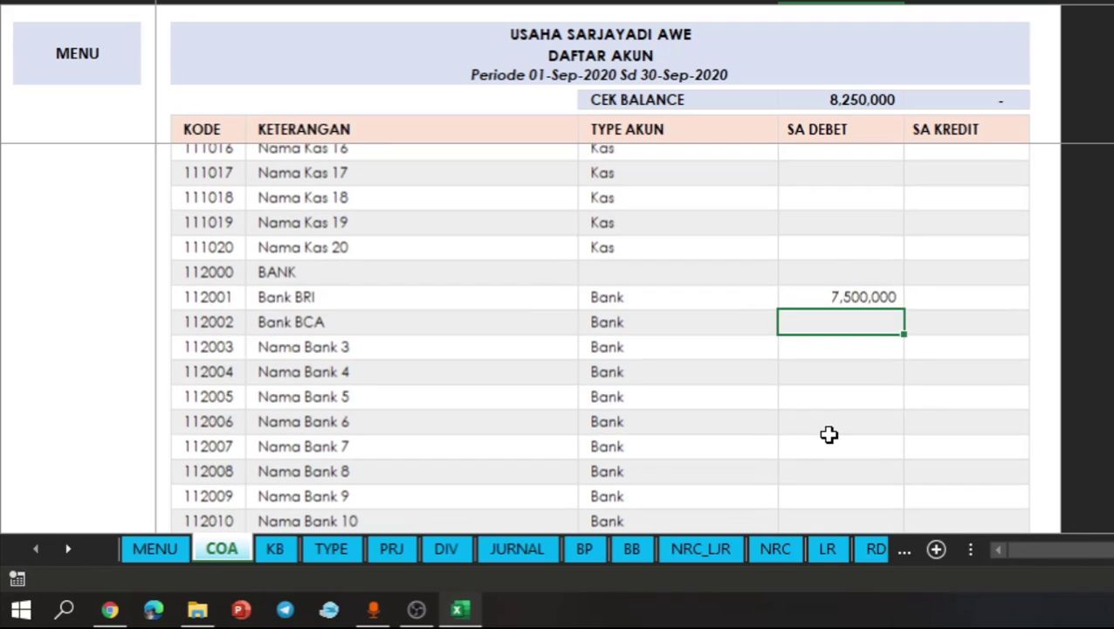
scroll(829, 435, "down", 6)
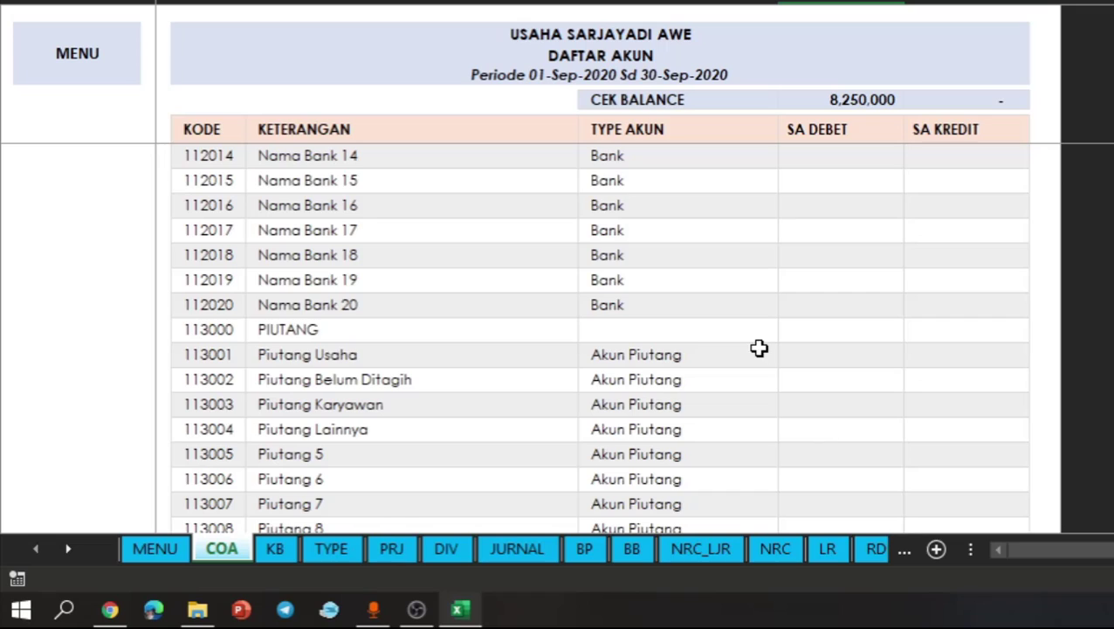
left_click(840, 377)
left_click(805, 337)
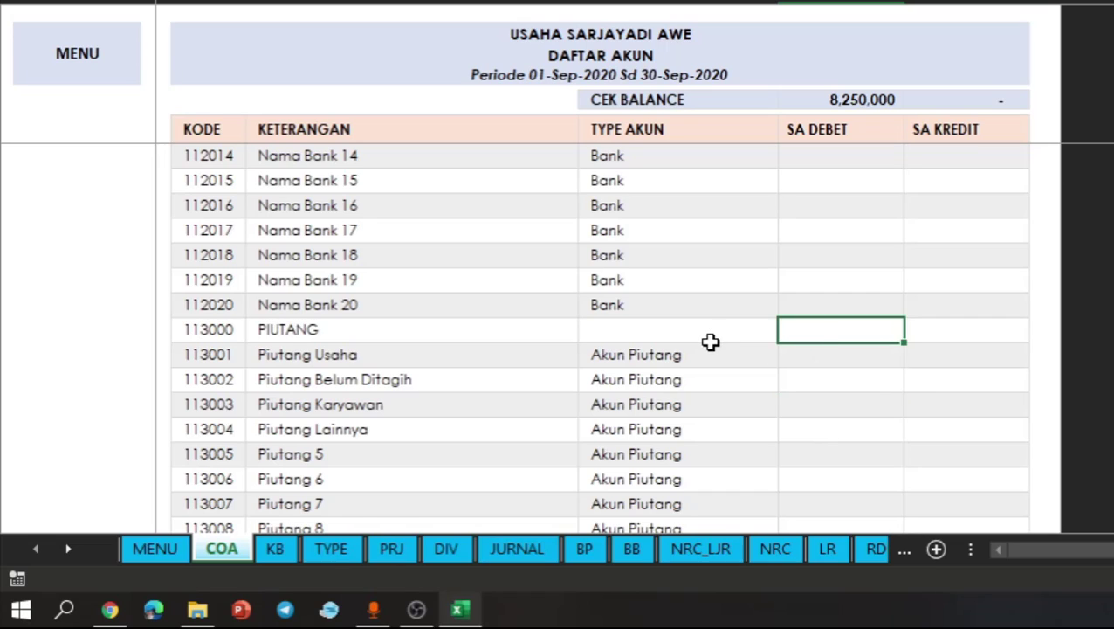
left_click(710, 341)
left_click(742, 373)
left_click(821, 361)
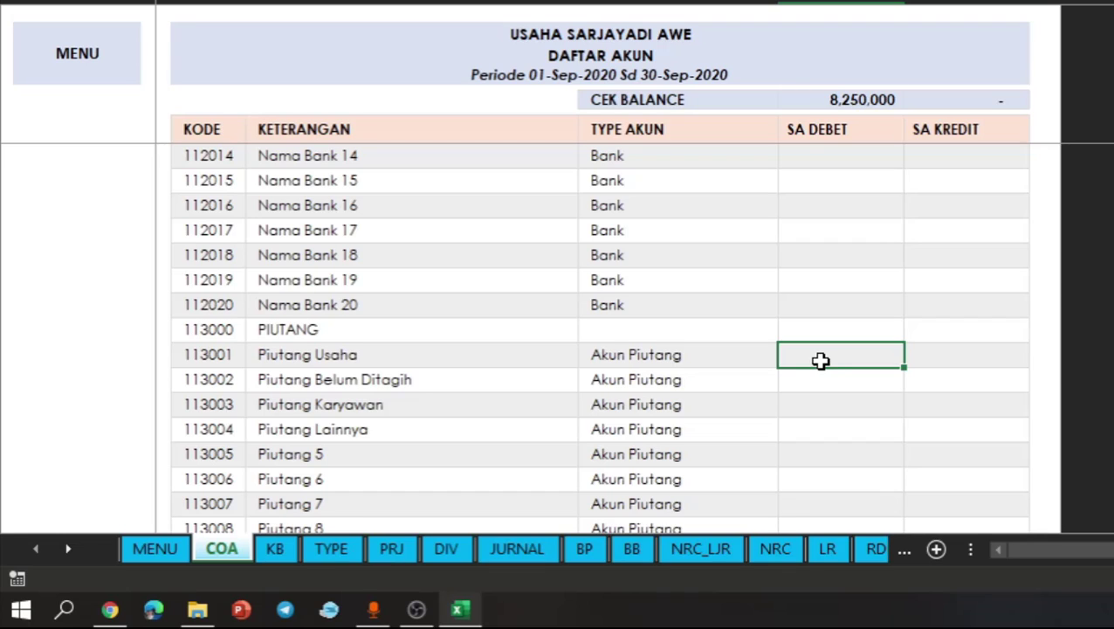
type("500000")
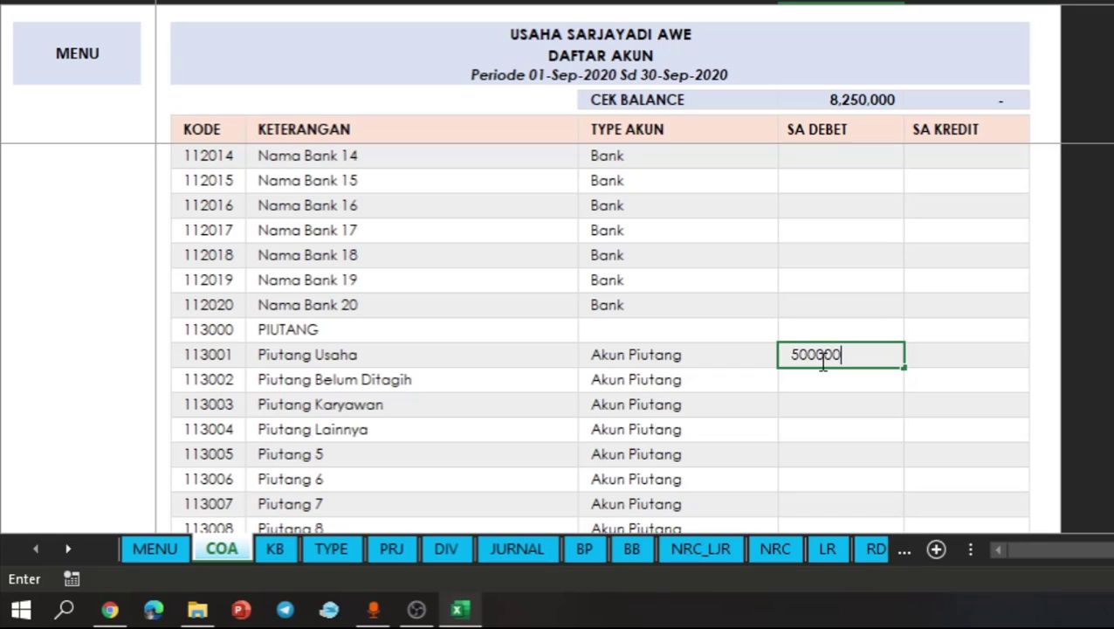
key("Return")
left_click(875, 354)
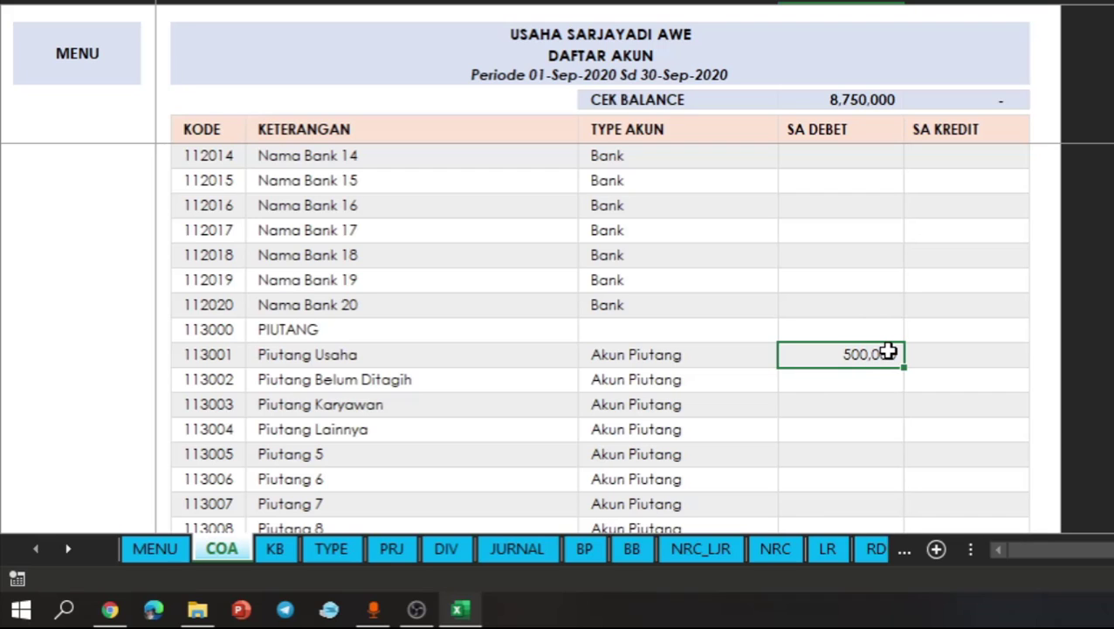
left_click(713, 382)
scroll(715, 384, "down", 5)
scroll(715, 383, "down", 4)
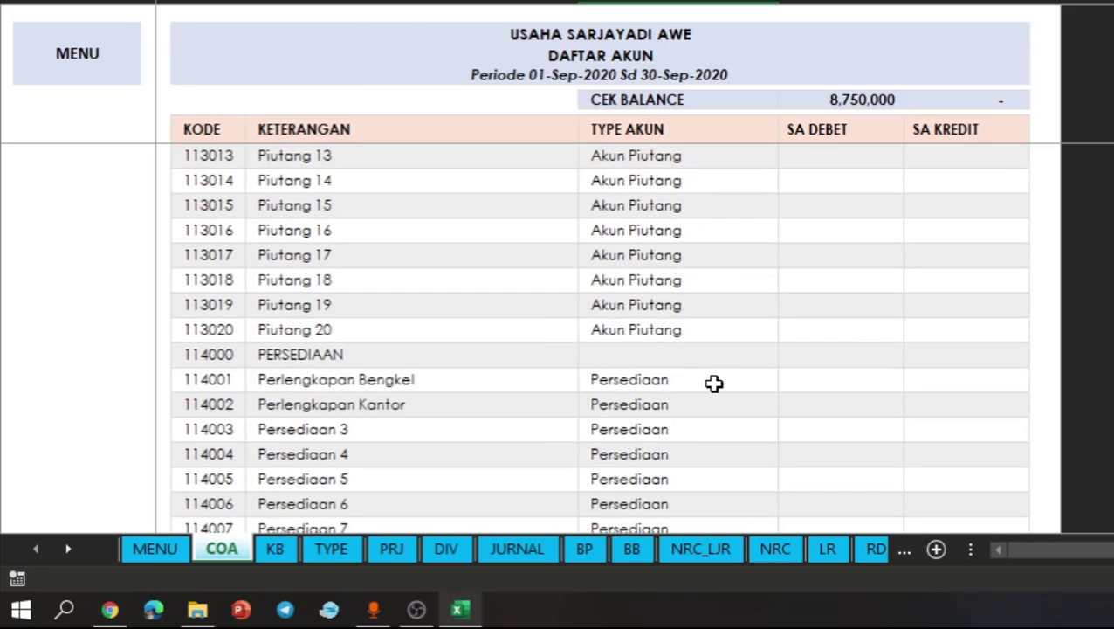
left_click(504, 286)
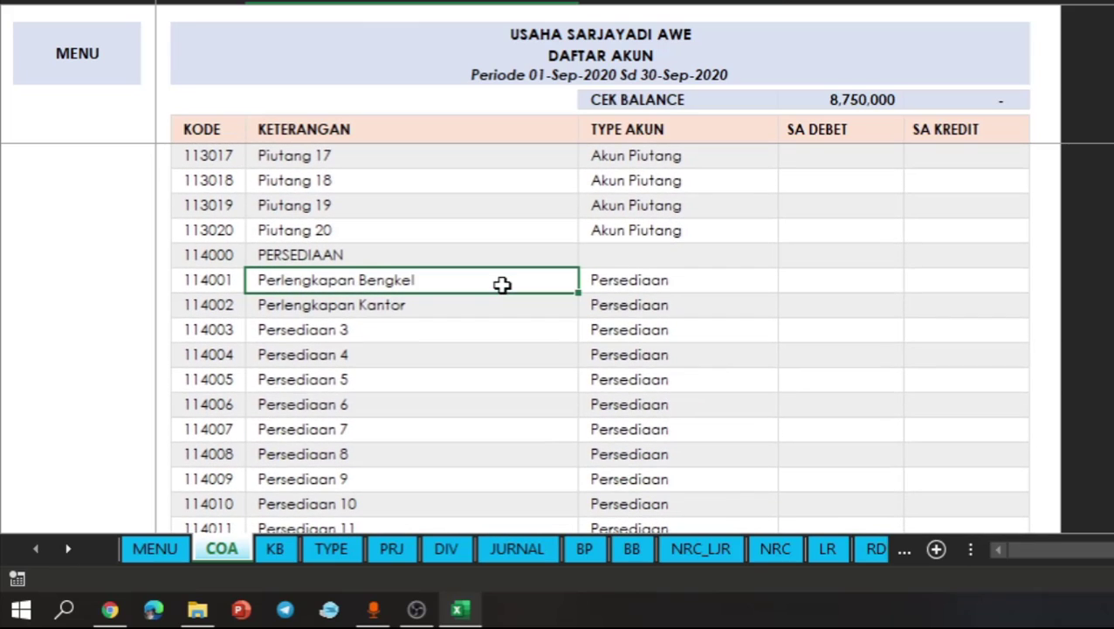
double_click(503, 286)
key("ctrl+shift+Left")
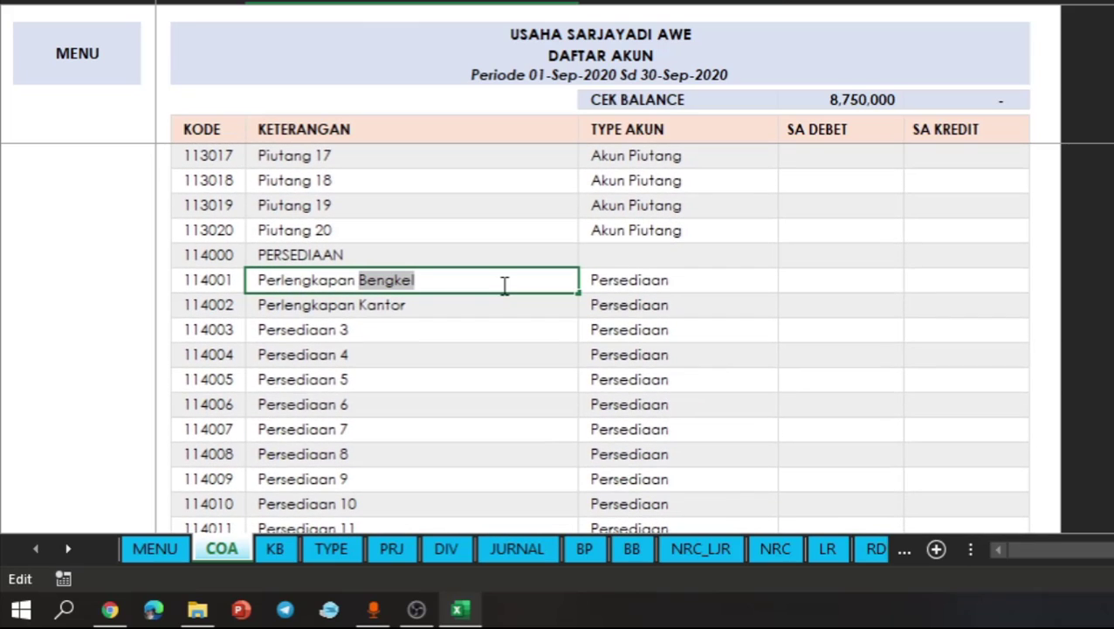
key("Return")
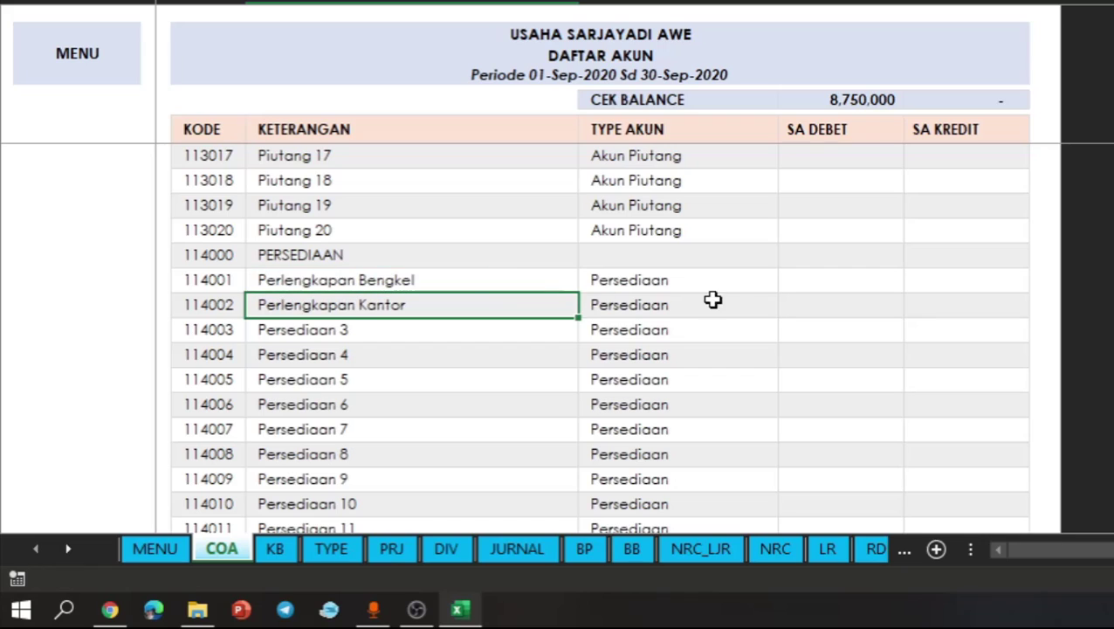
left_click(772, 300)
left_click(846, 287)
- Rename the first account under PERSEDIAAN, code 114001, as Persediaan Barang
left_click(539, 276)
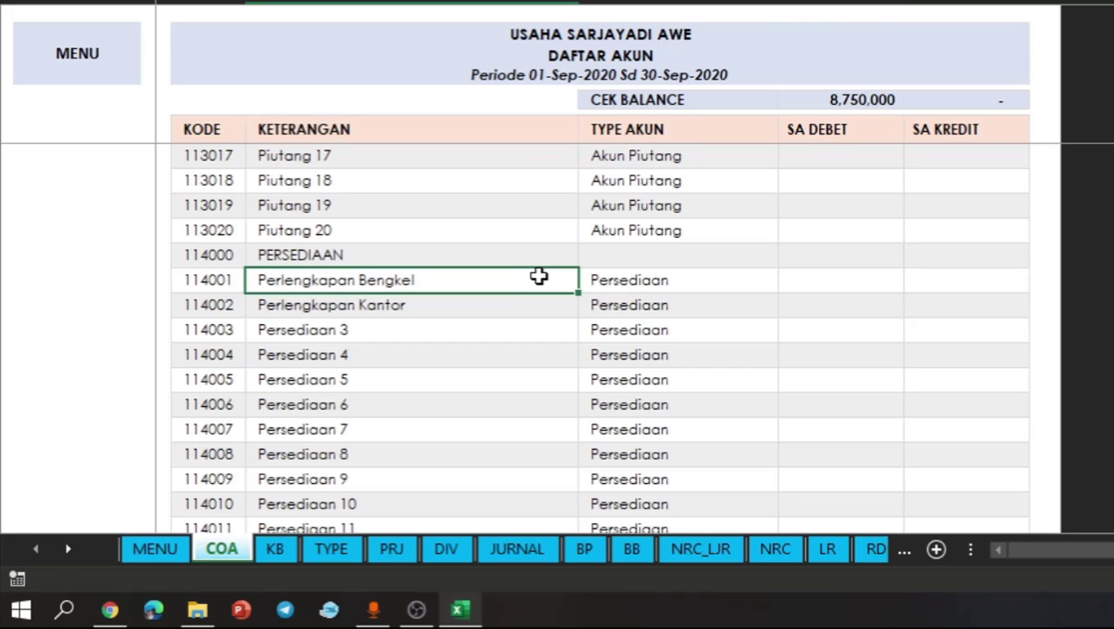
type("Persediaa")
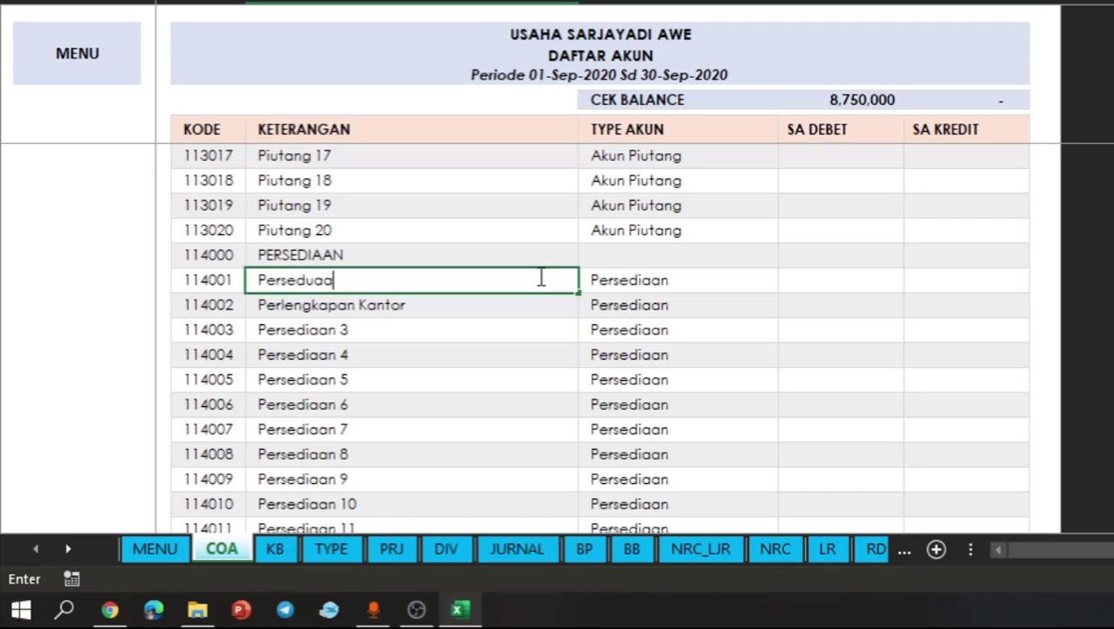
key("BackSpace")
key("BackSpace")
key("BackSpace")
type("iaan")
key("BackSpace")
type("an Barang")
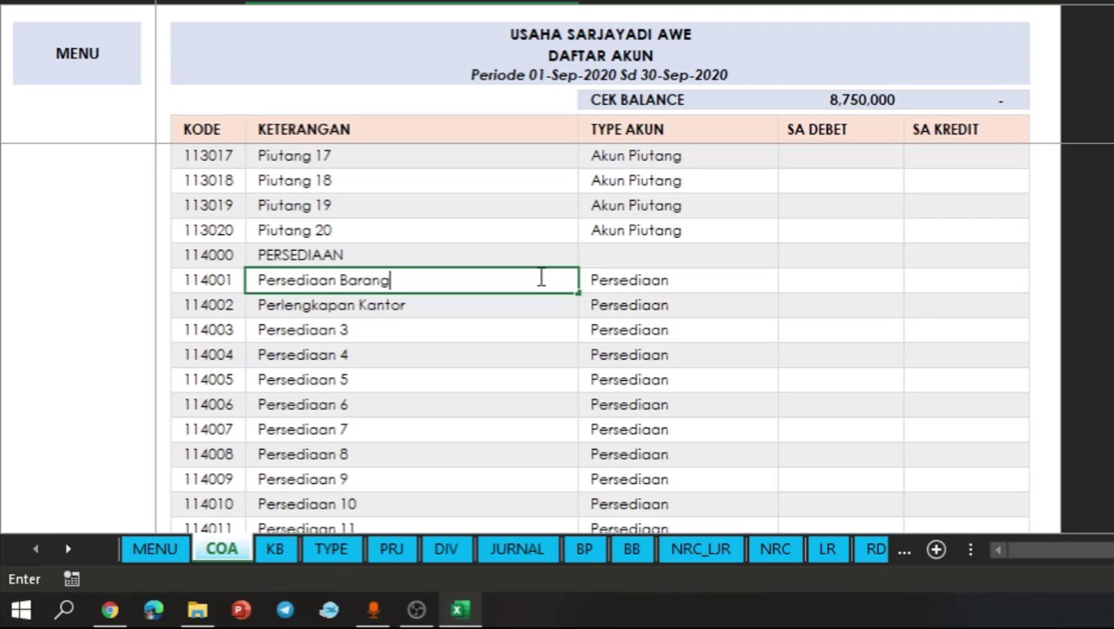
key("Return")
- Enter 3,450,000 as the SA DEBET opening balance for Persediaan Barang
left_click(625, 288)
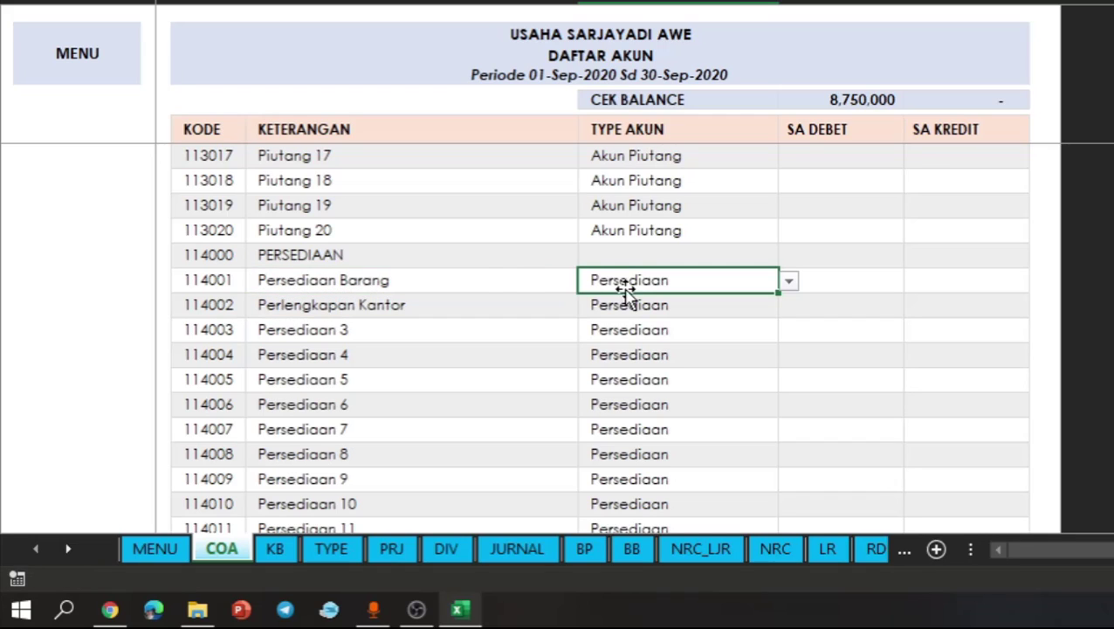
left_click(508, 281)
left_click(789, 300)
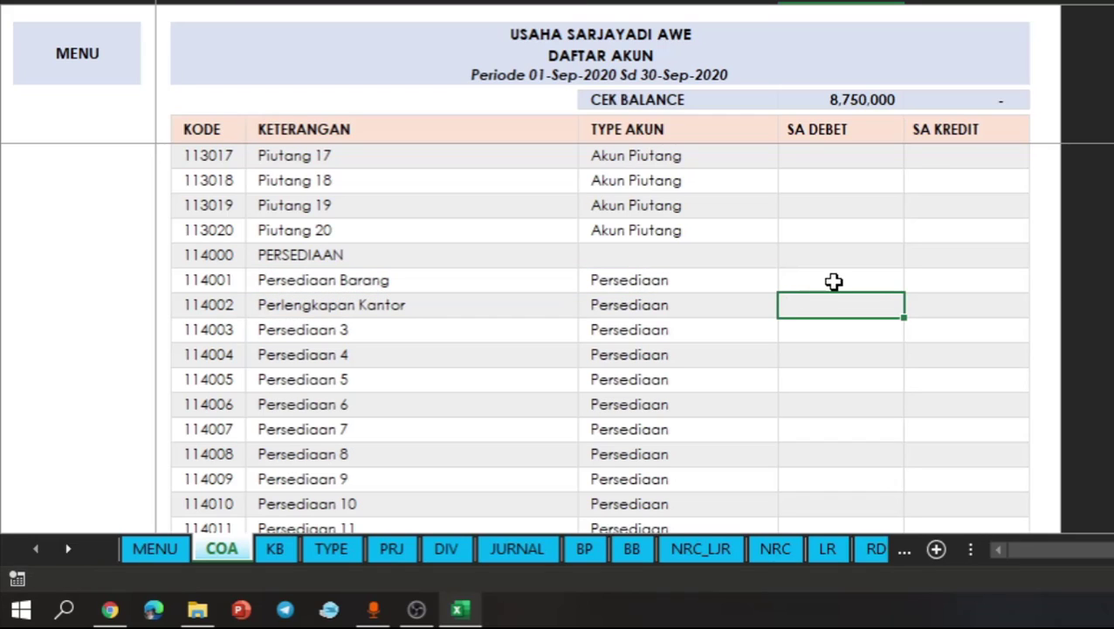
left_click(832, 281)
left_click(988, 276)
left_click(802, 288)
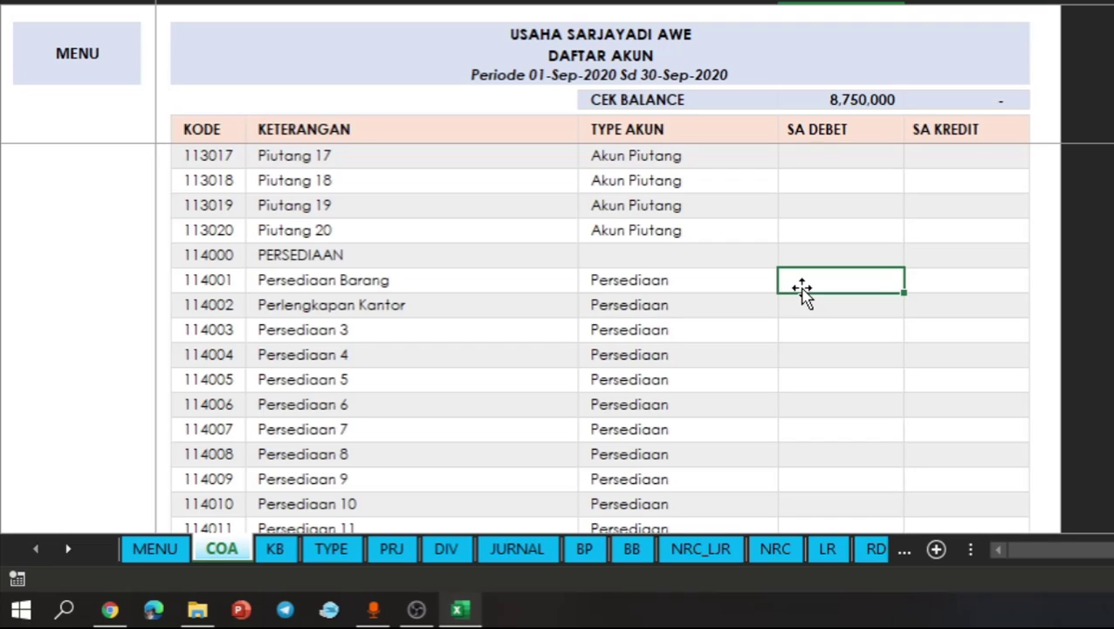
type("3450000")
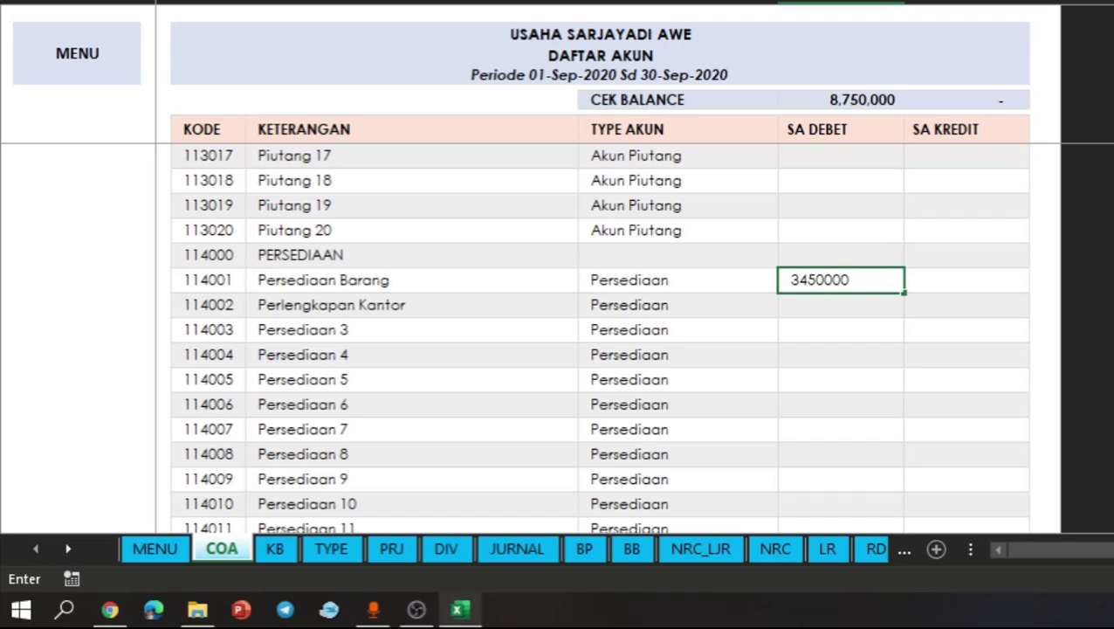
key("Return")
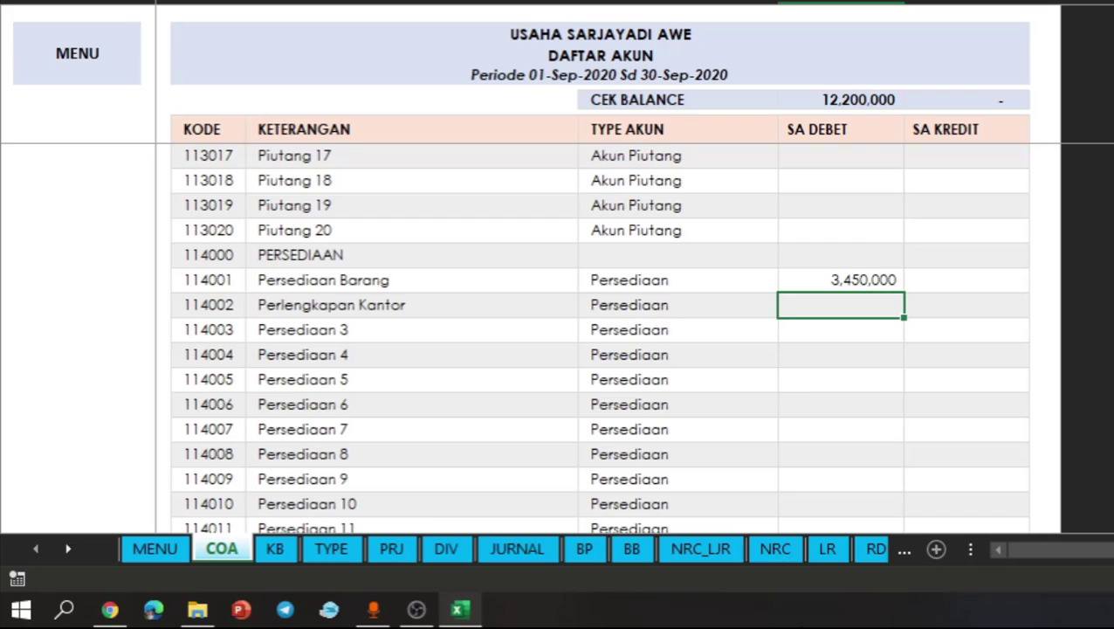
- Look through the other current asset, fixed asset and depreciation accounts down to the HUTANG LANCAR group
left_click(871, 382)
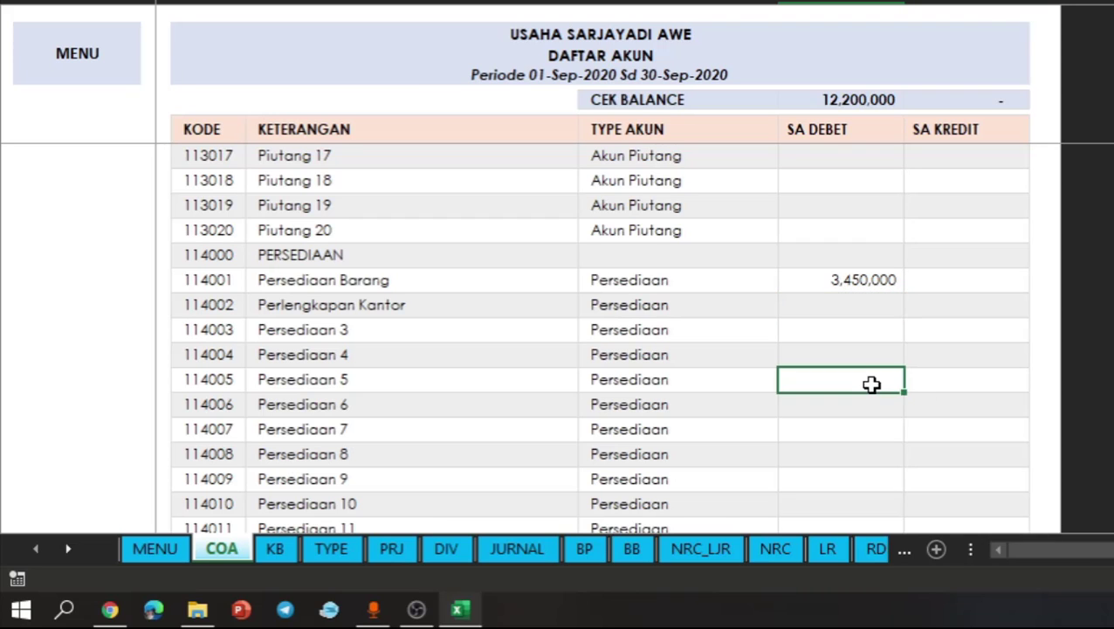
scroll(871, 384, "down", 5)
scroll(872, 384, "down", 15)
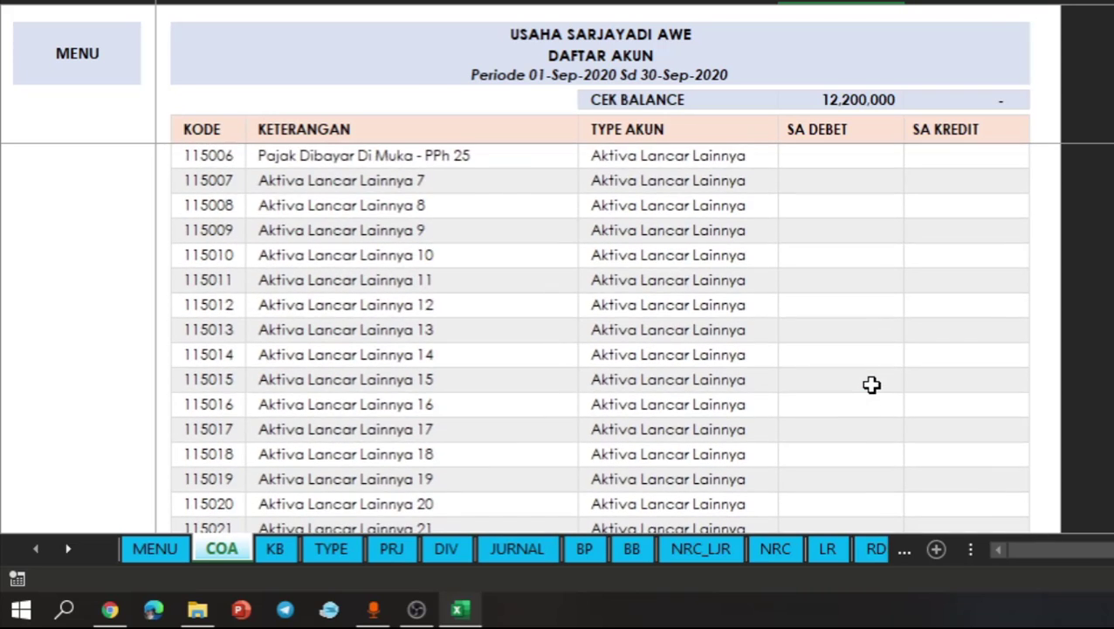
scroll(872, 385, "down", 2)
scroll(871, 384, "up", 4)
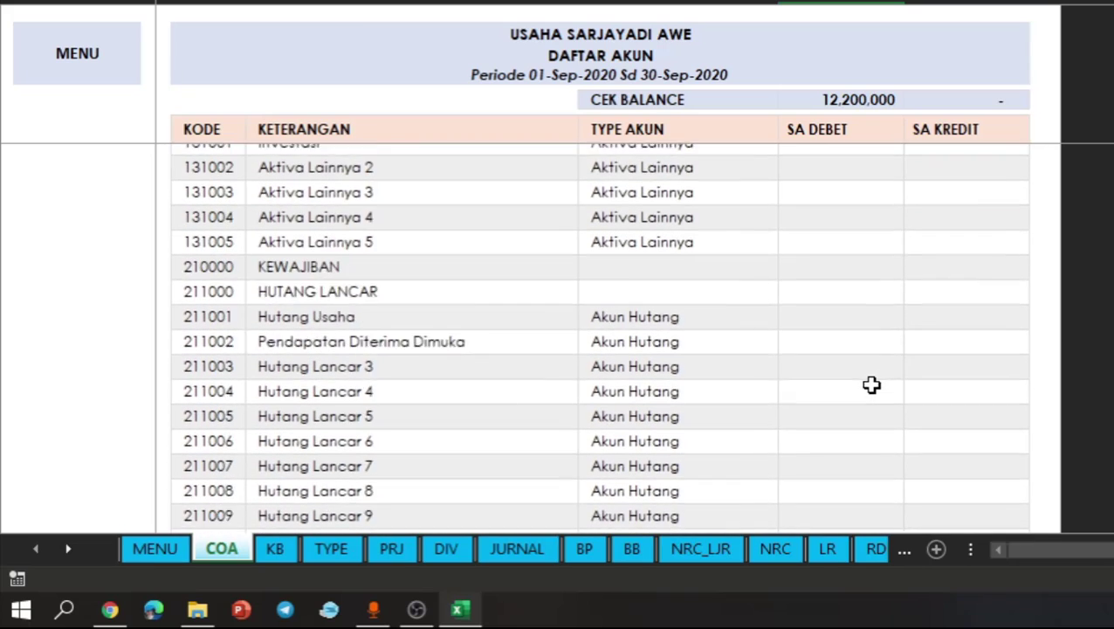
scroll(872, 385, "up", 2)
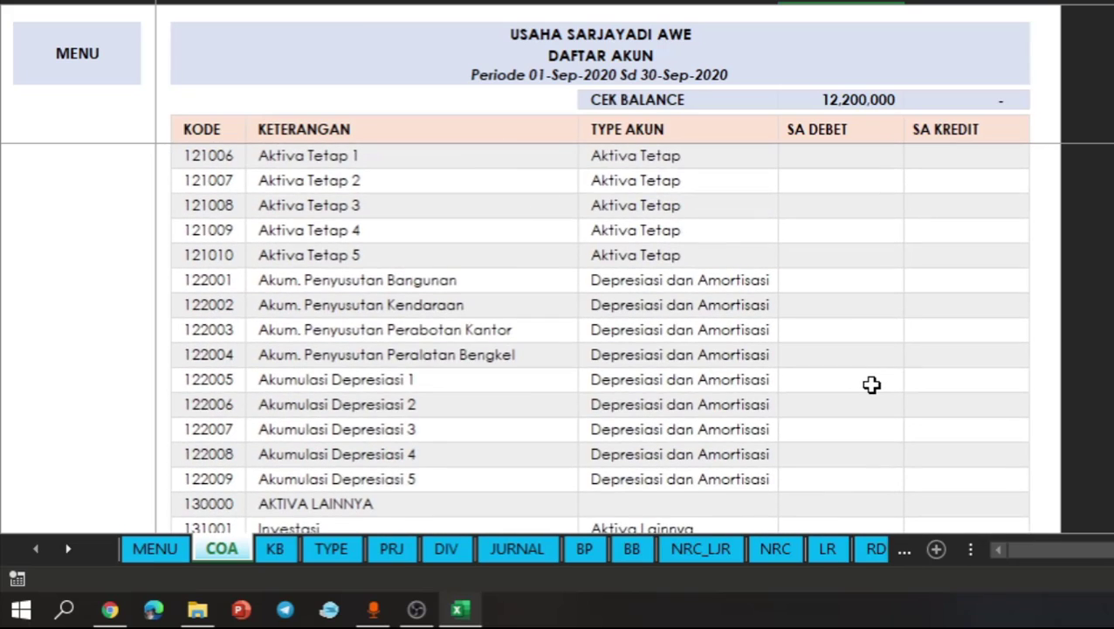
scroll(871, 384, "down", 4)
scroll(872, 384, "down", 2)
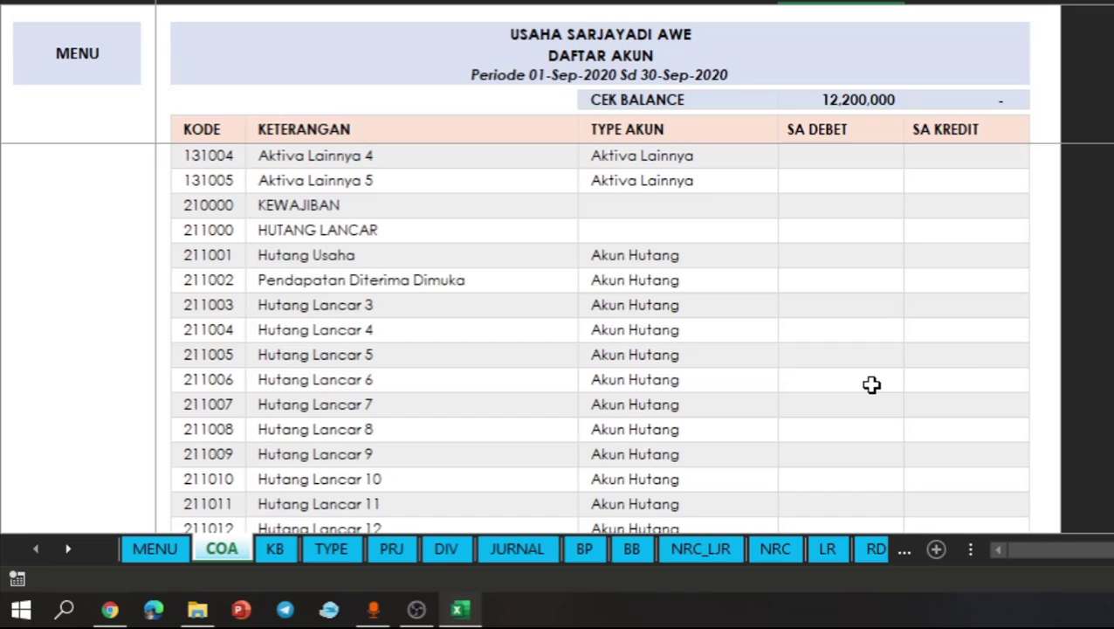
left_click(803, 259)
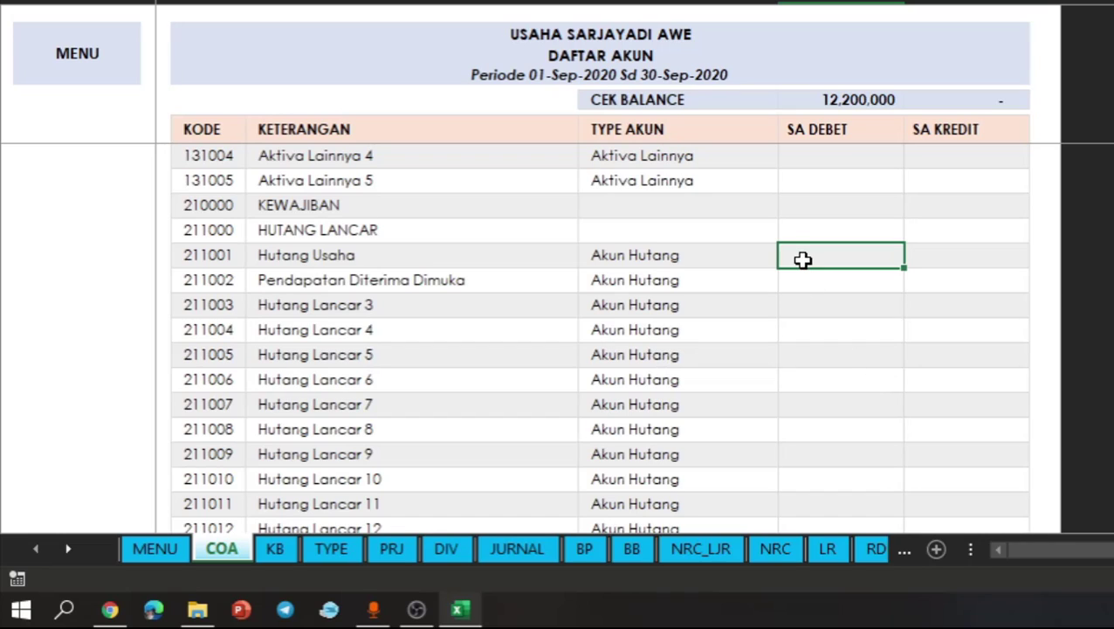
type("300")
key("BackSpace")
key("BackSpace")
key("BackSpace")
type("750,000")
key("Return")
key("Down")
key("Up")
key("Delete")
- Enter 750,000 as the SA KREDIT opening balance for Hutang Usaha
key("Right")
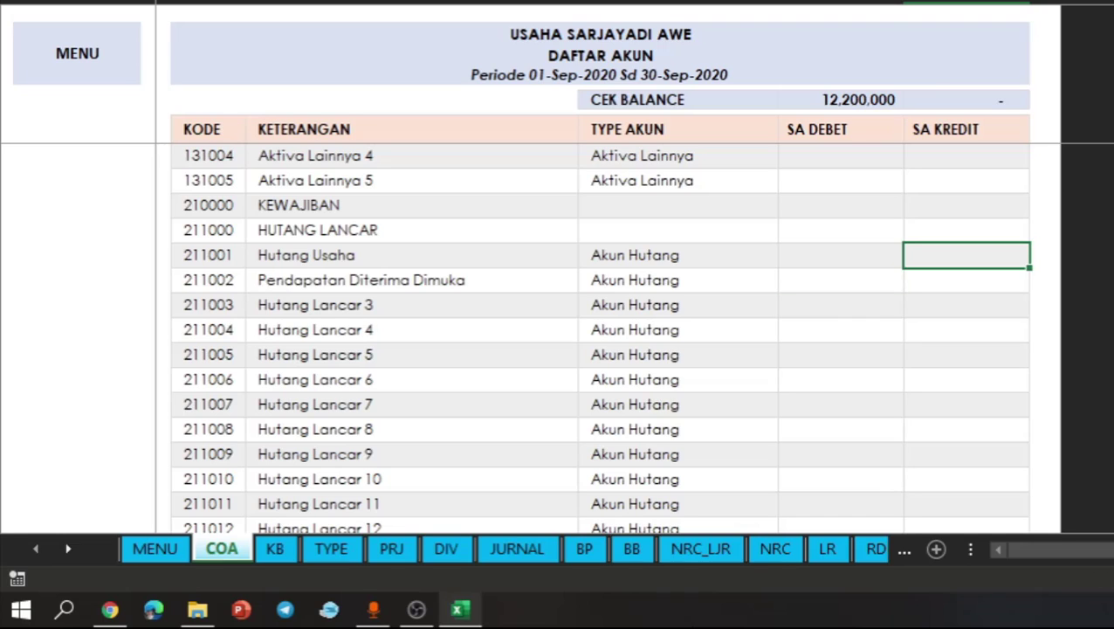
type("750000")
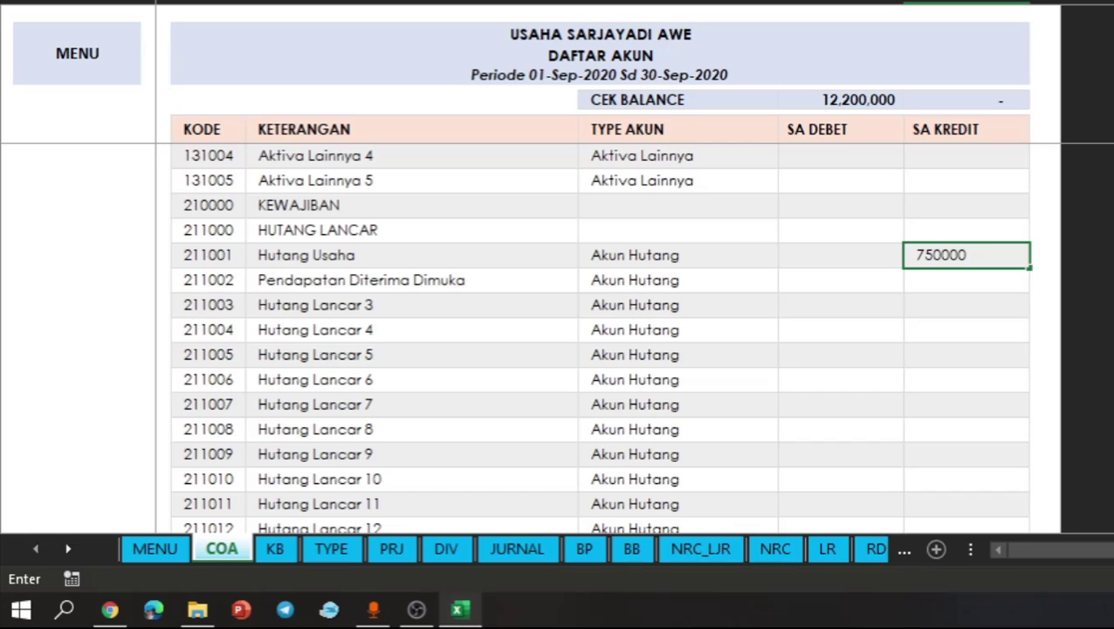
key("Return")
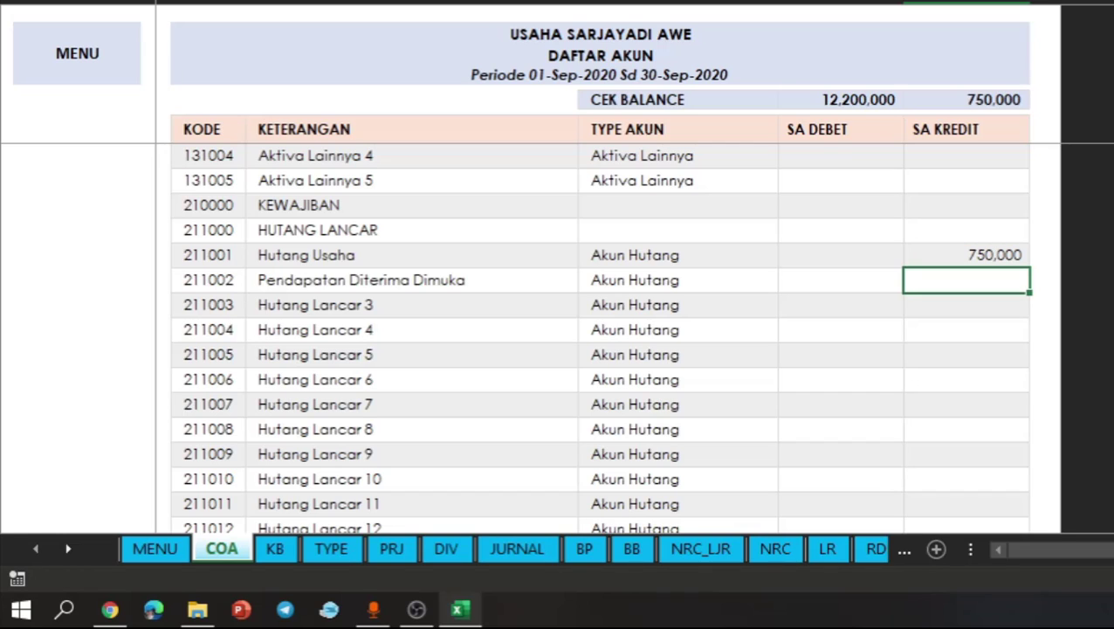
- Enter 3,200,000 as the SA KREDIT opening balance for Laba Ditahan in the MODAL group
left_click(339, 332)
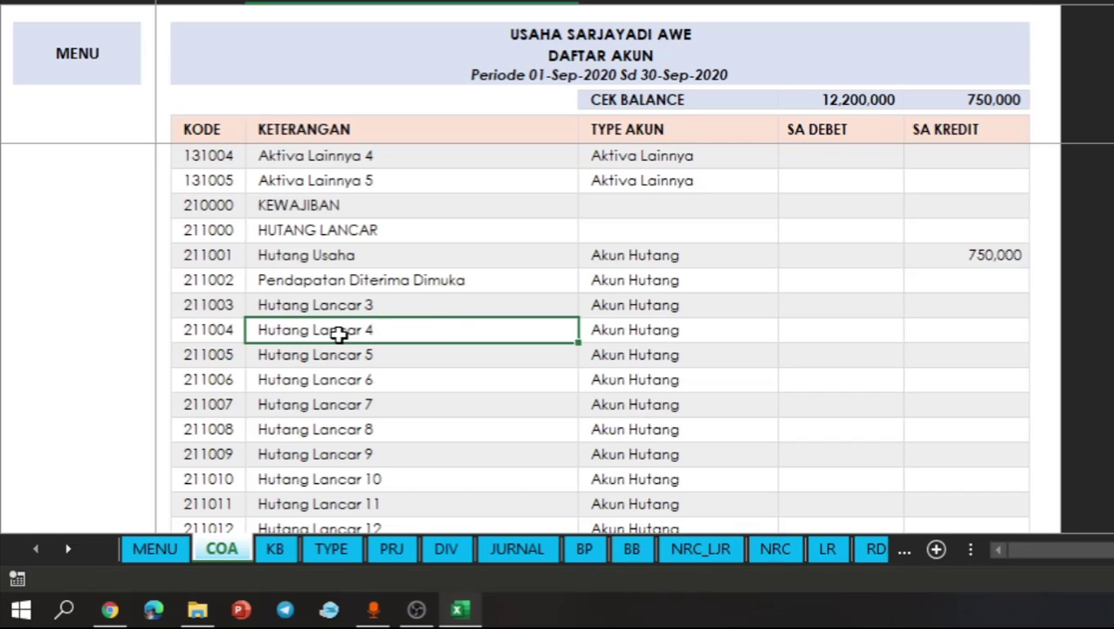
scroll(652, 393, "down", 8)
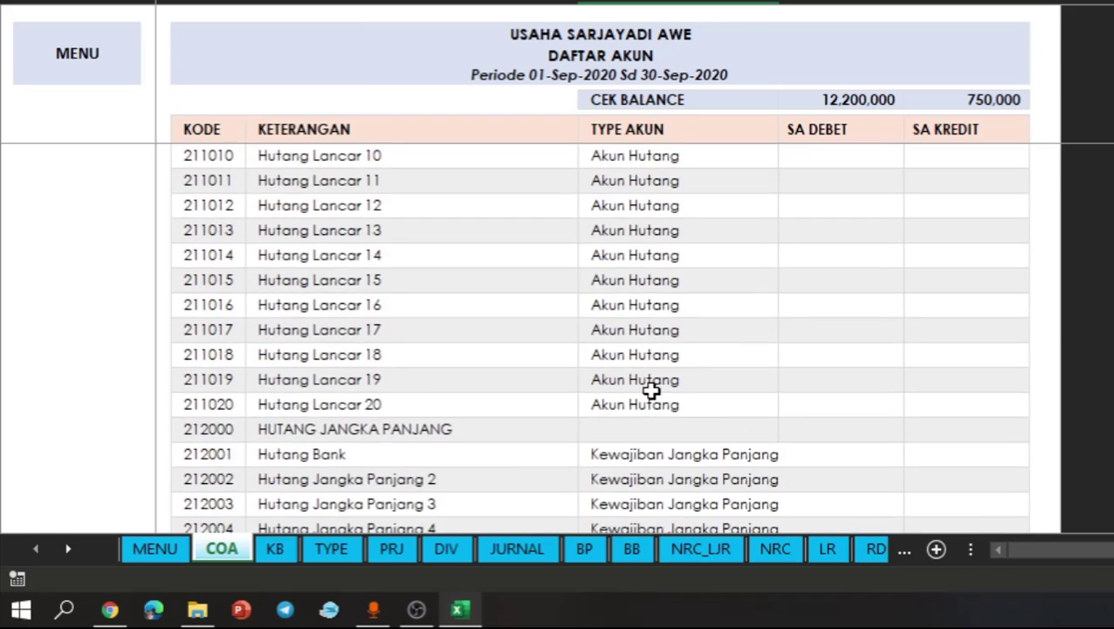
scroll(651, 391, "down", 11)
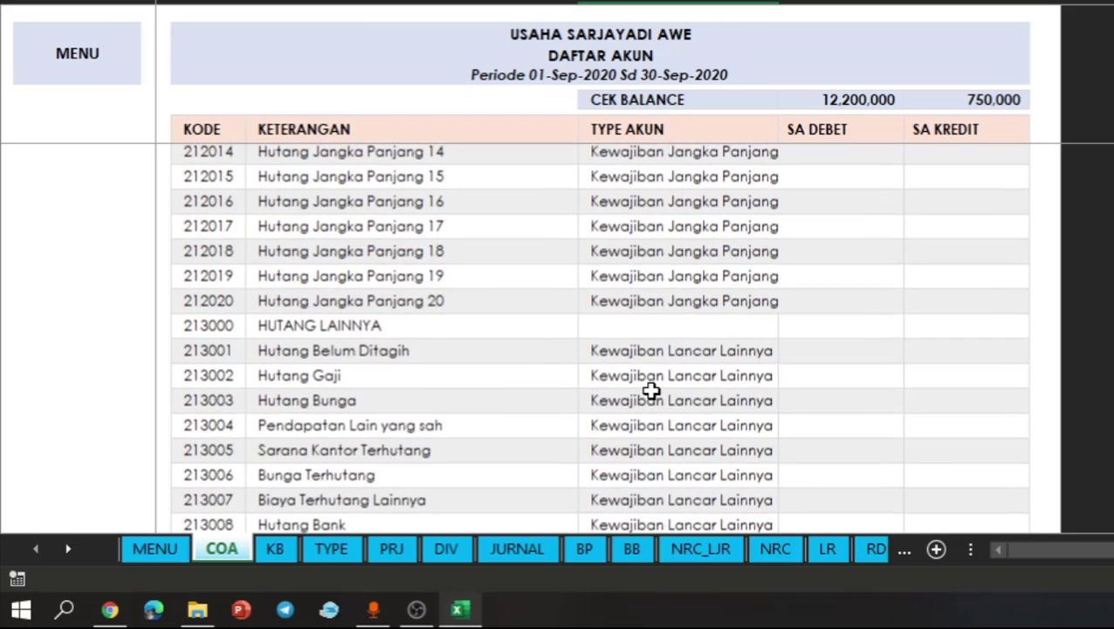
scroll(651, 391, "down", 1)
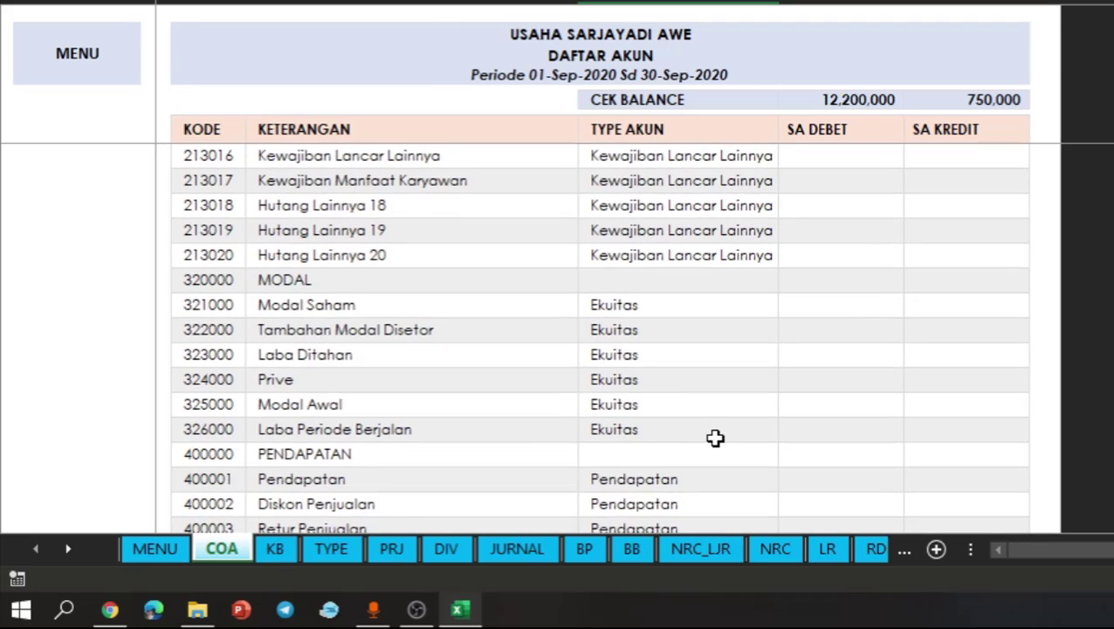
left_click(716, 437)
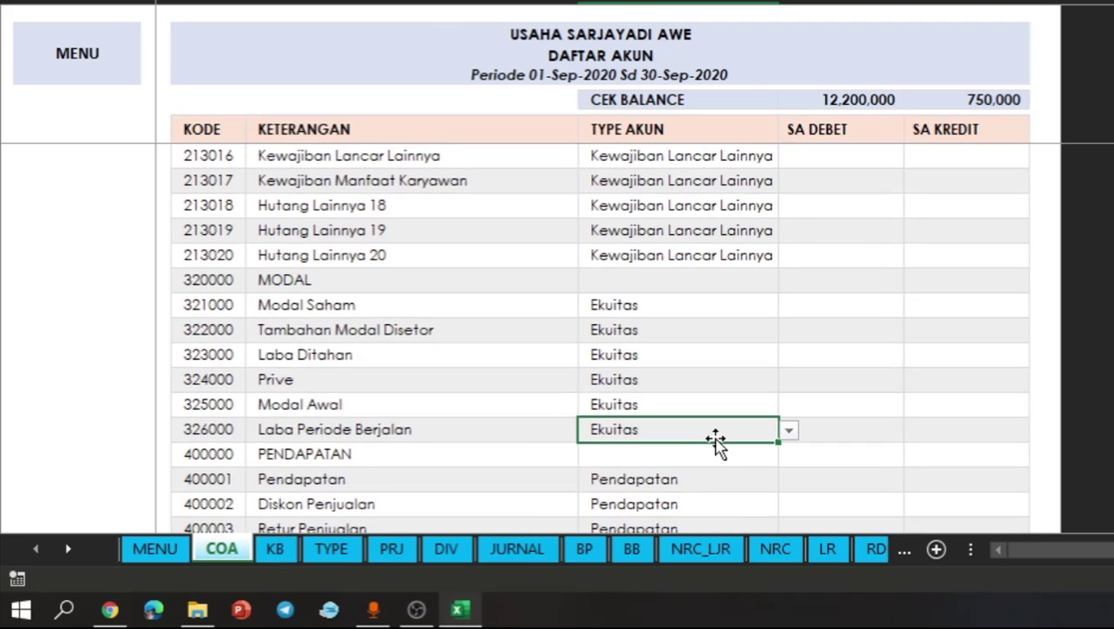
left_click(920, 372)
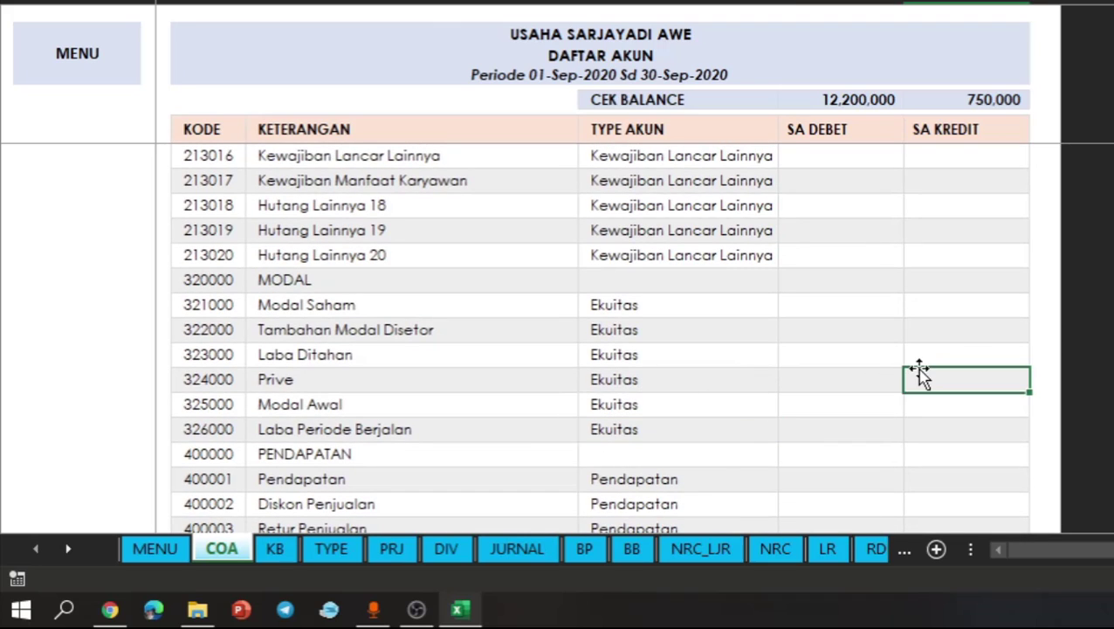
left_click(973, 348)
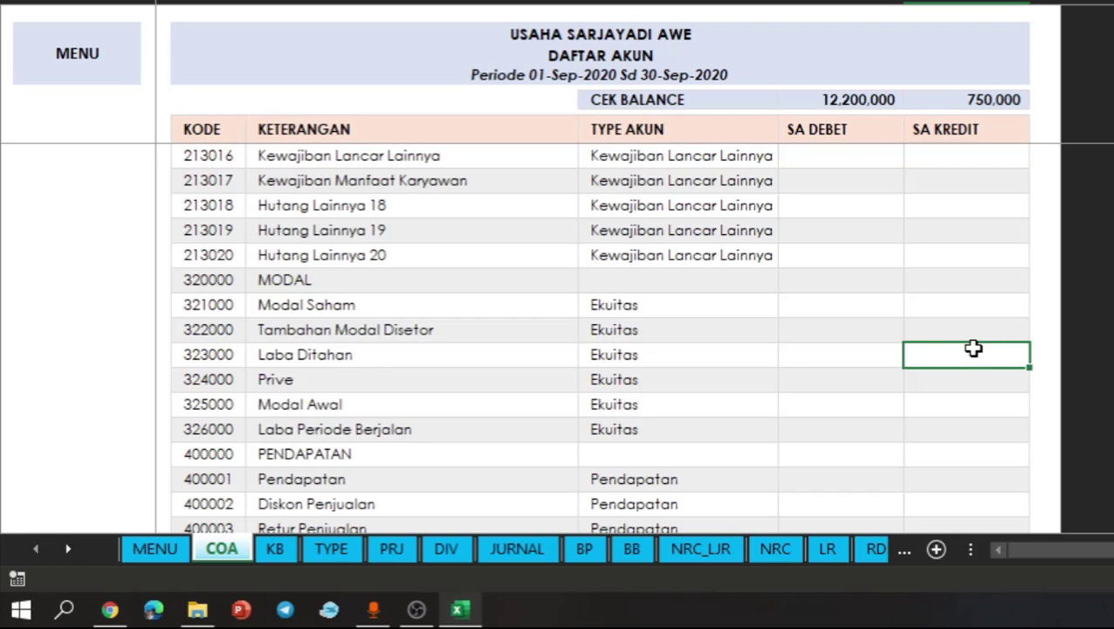
type("320")
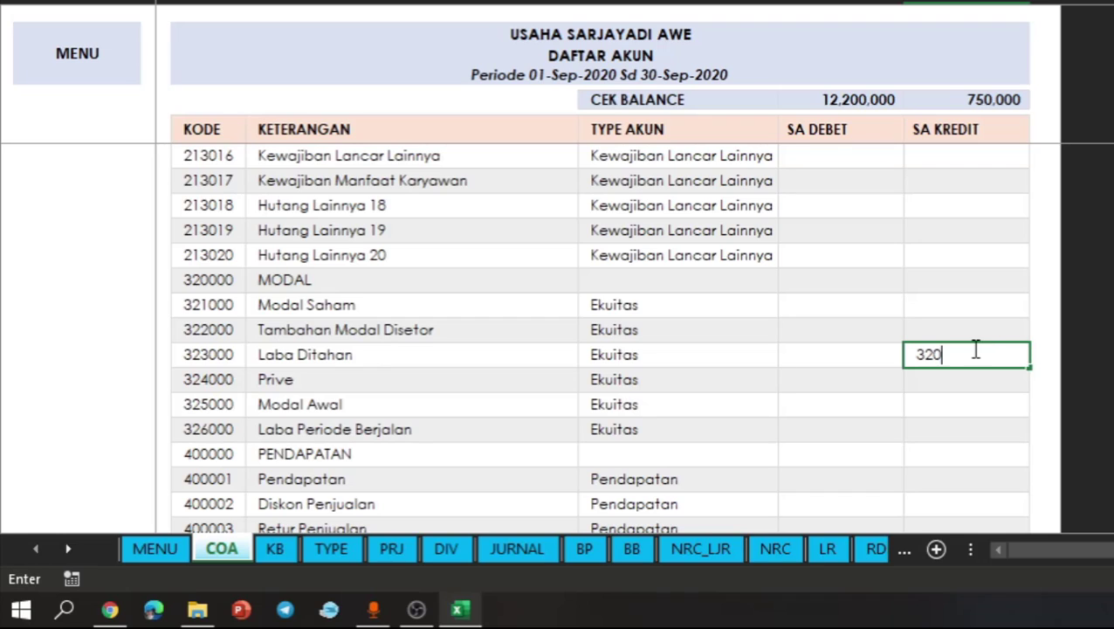
type("0000")
key("Return")
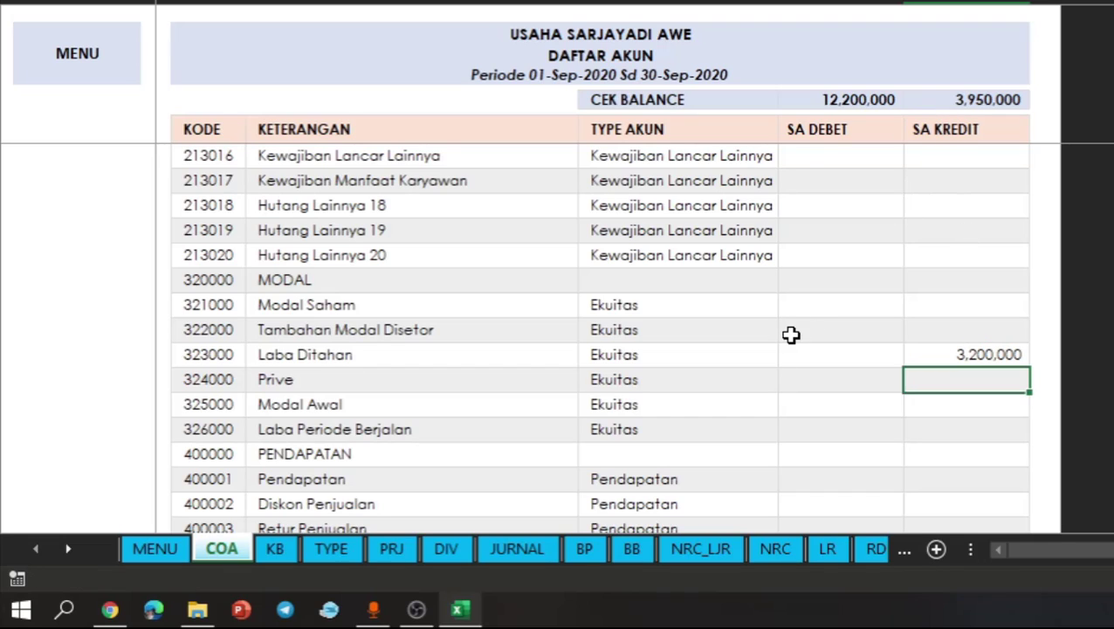
left_click(444, 101)
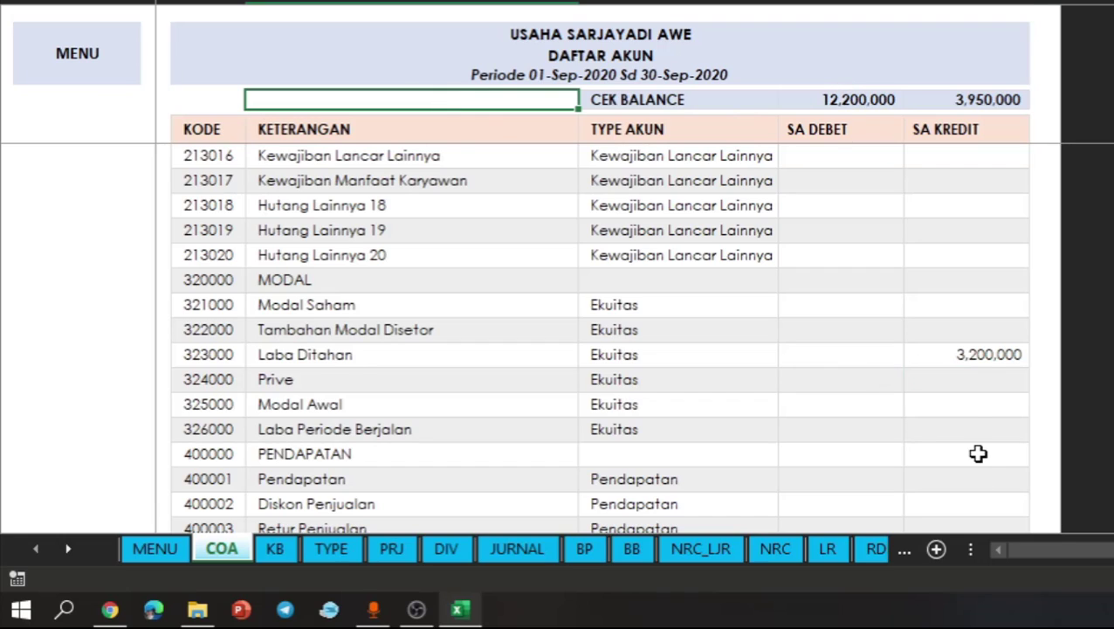
left_click(973, 410)
type("=")
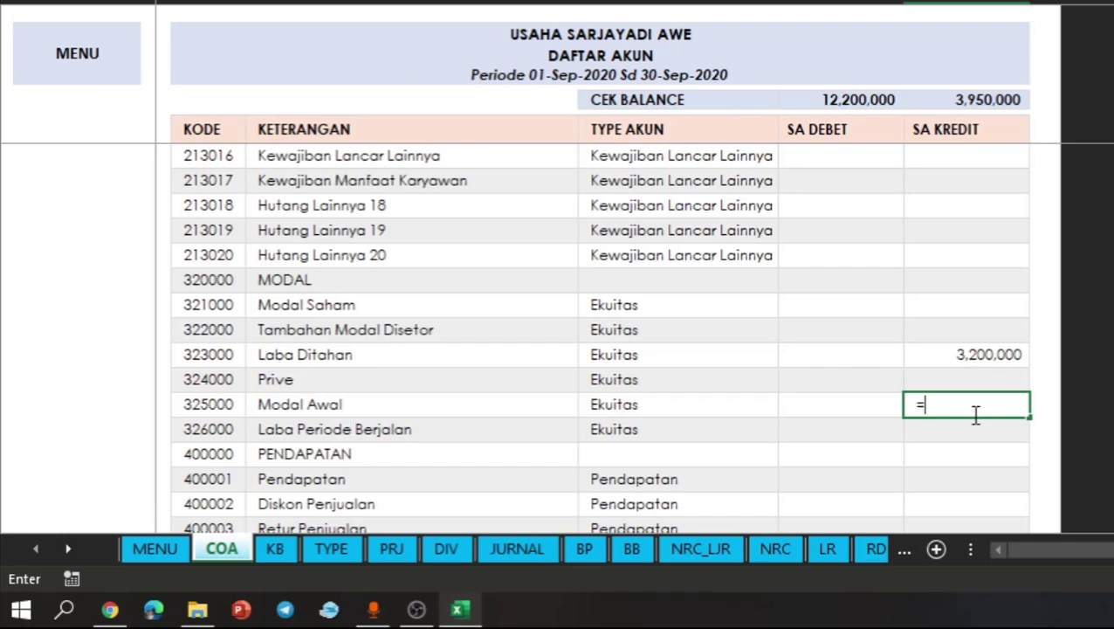
type("12200000")
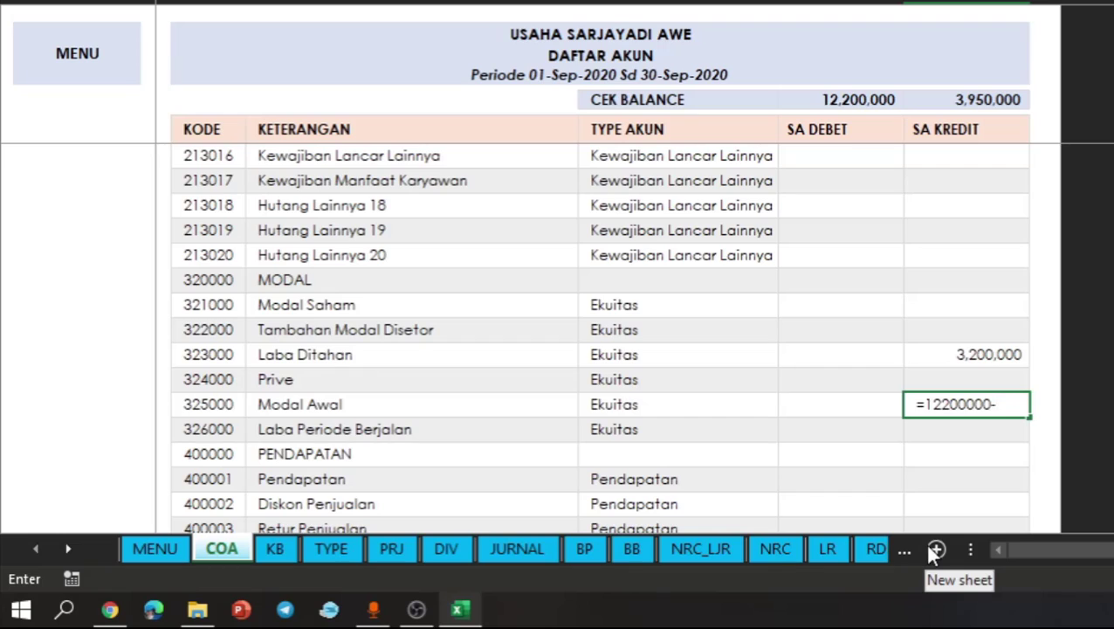
type("-3950000")
key("Return")
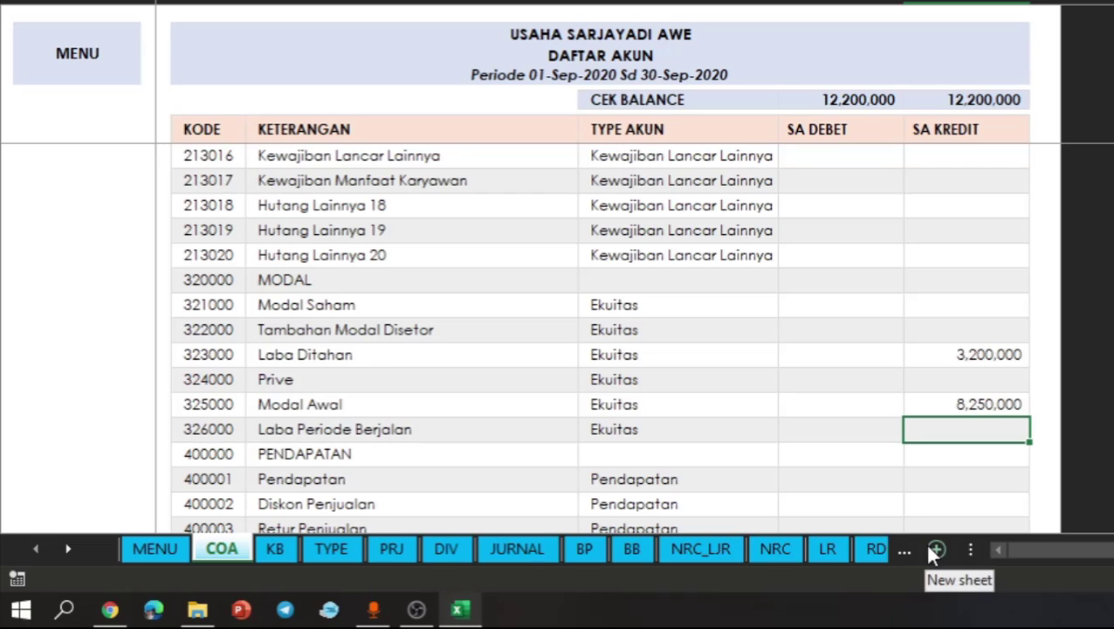
left_click(921, 137)
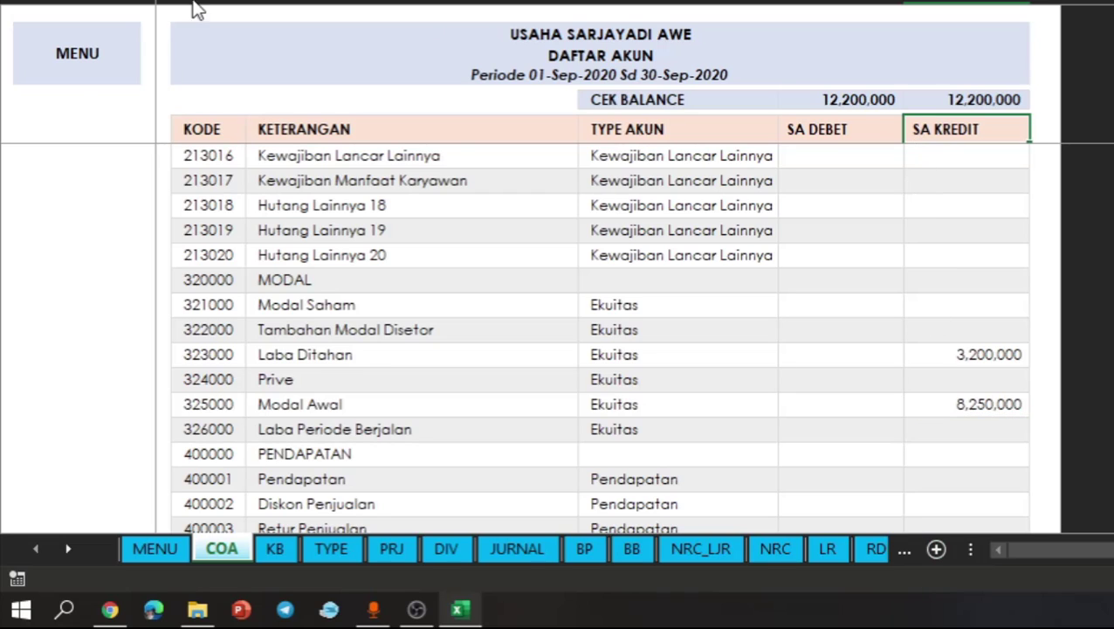
- Open the Neraca report and filter it to show only the rows flagged 1
left_click(84, 59)
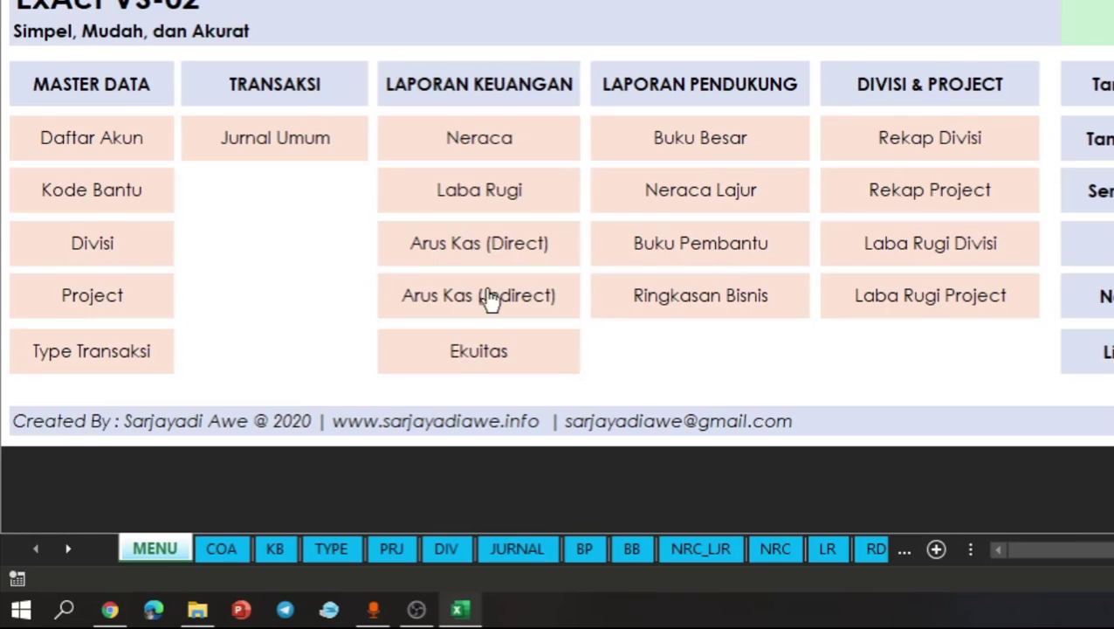
left_click(709, 358)
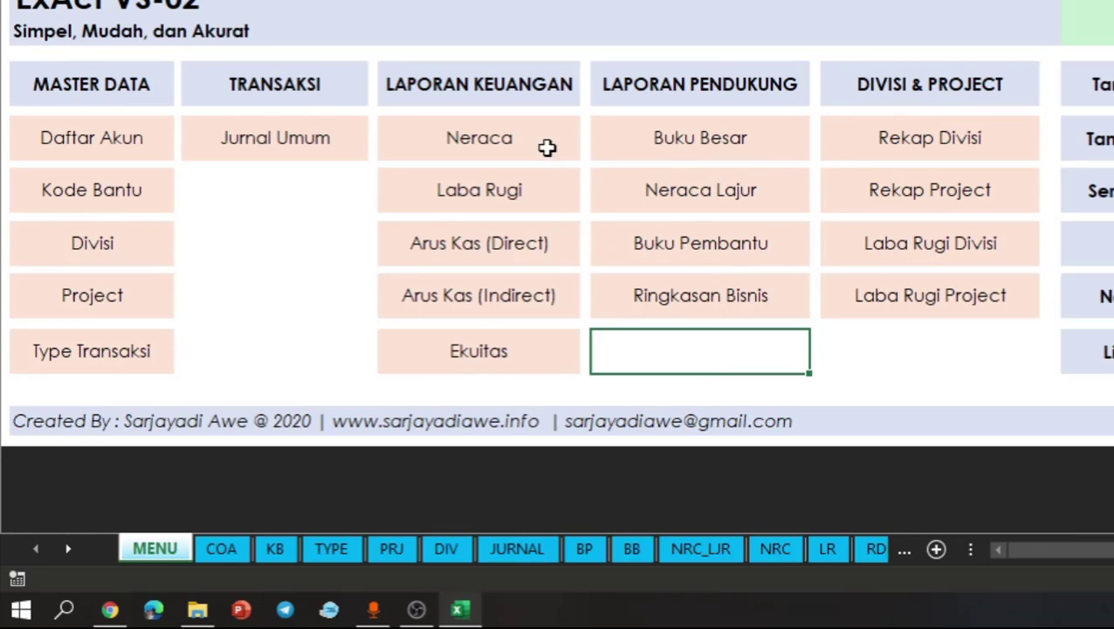
left_click(489, 148)
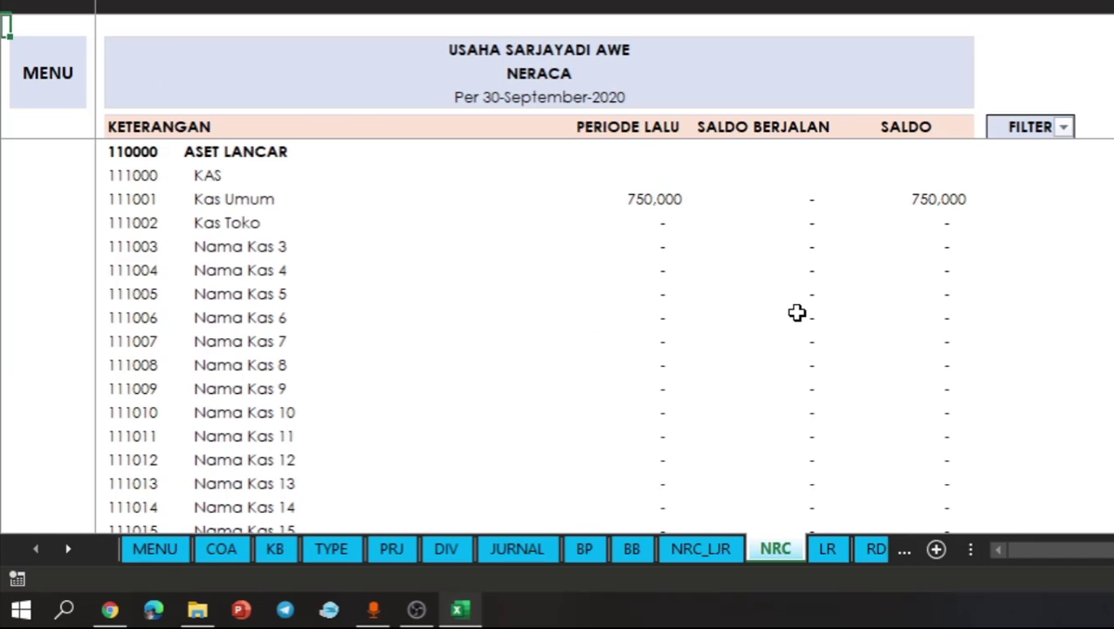
left_click(1063, 128)
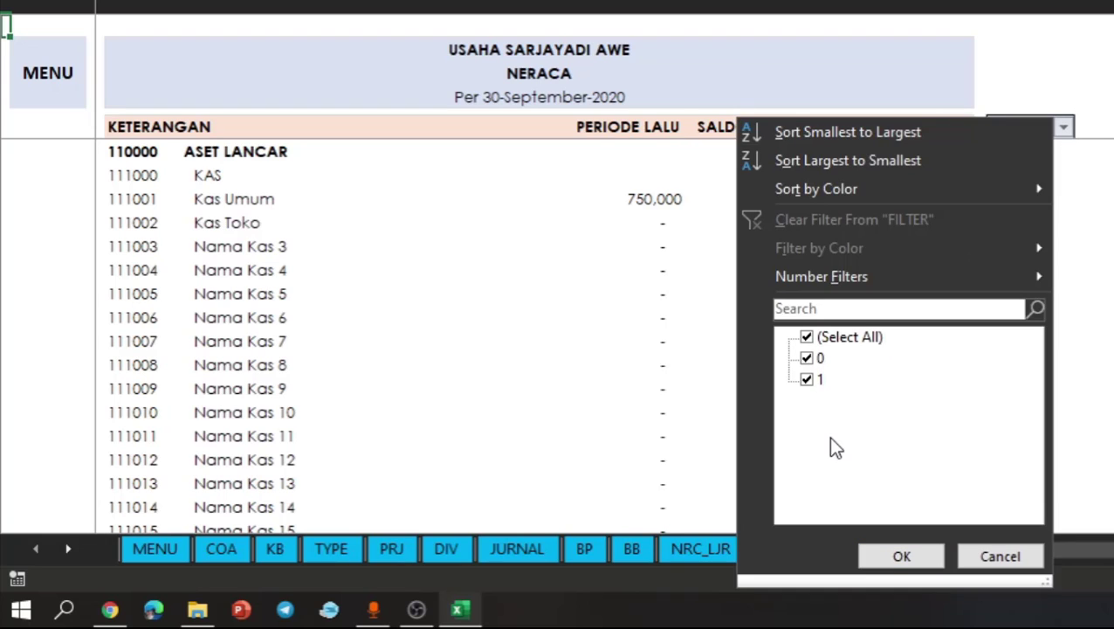
left_click(809, 358)
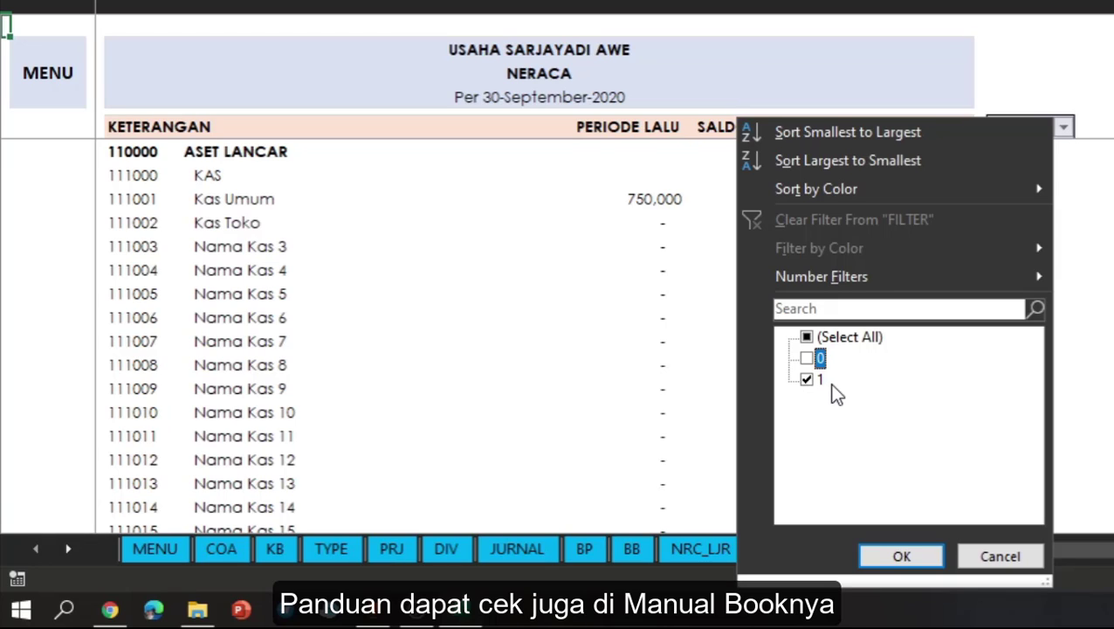
left_click(886, 570)
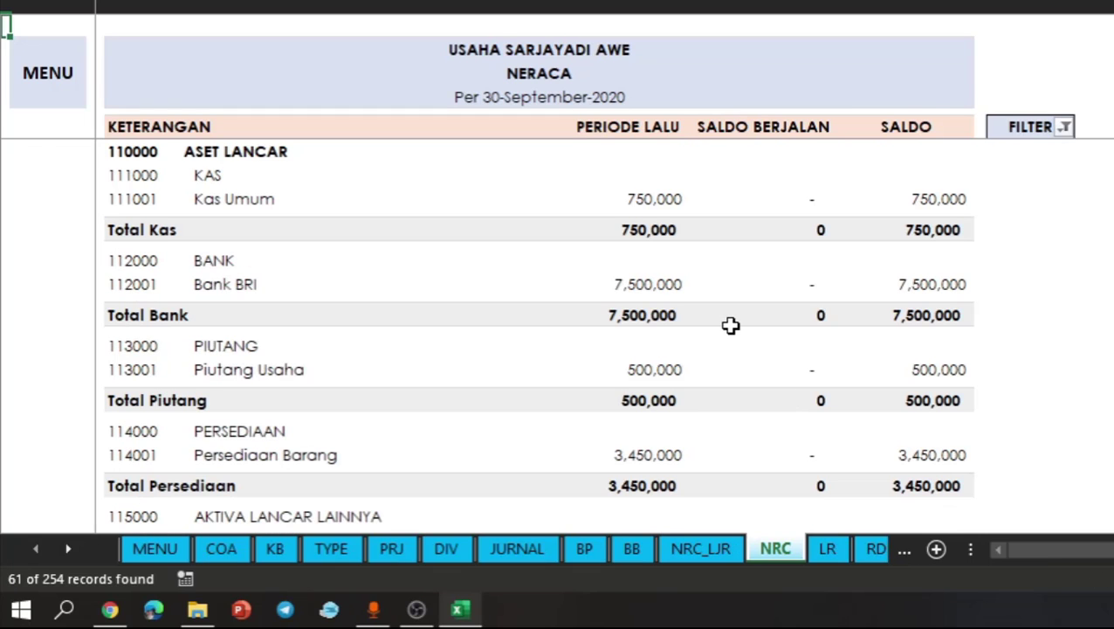
- Compare the Total Aktiva and Total Kewajiban dan Modal amounts in the PERIODE LALU column of the balance sheet
scroll(730, 325, "down", 5)
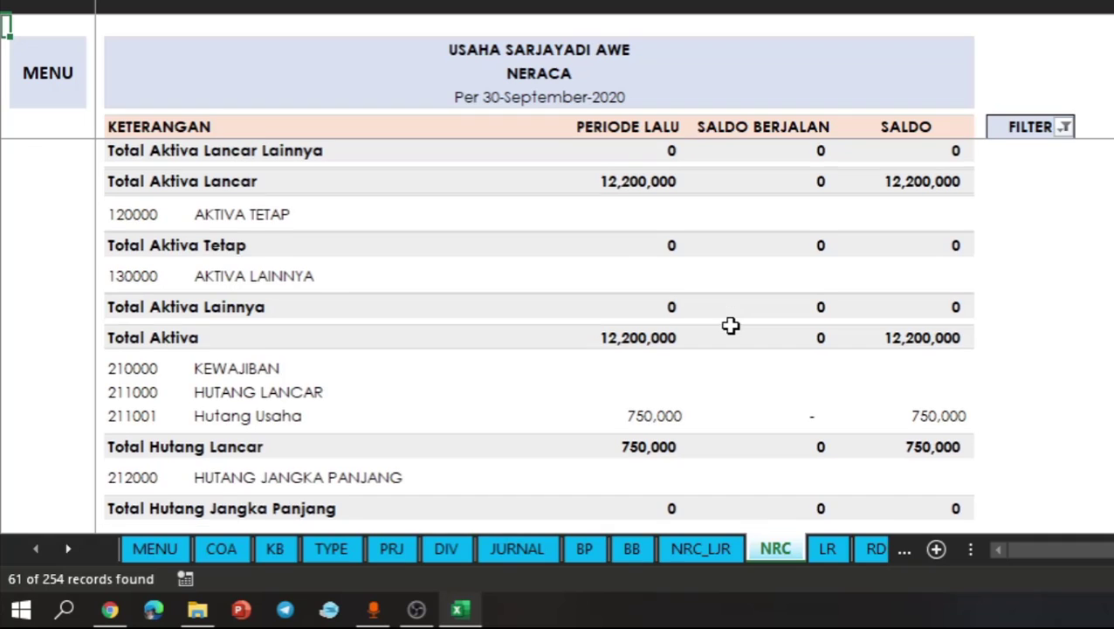
scroll(730, 325, "down", 3)
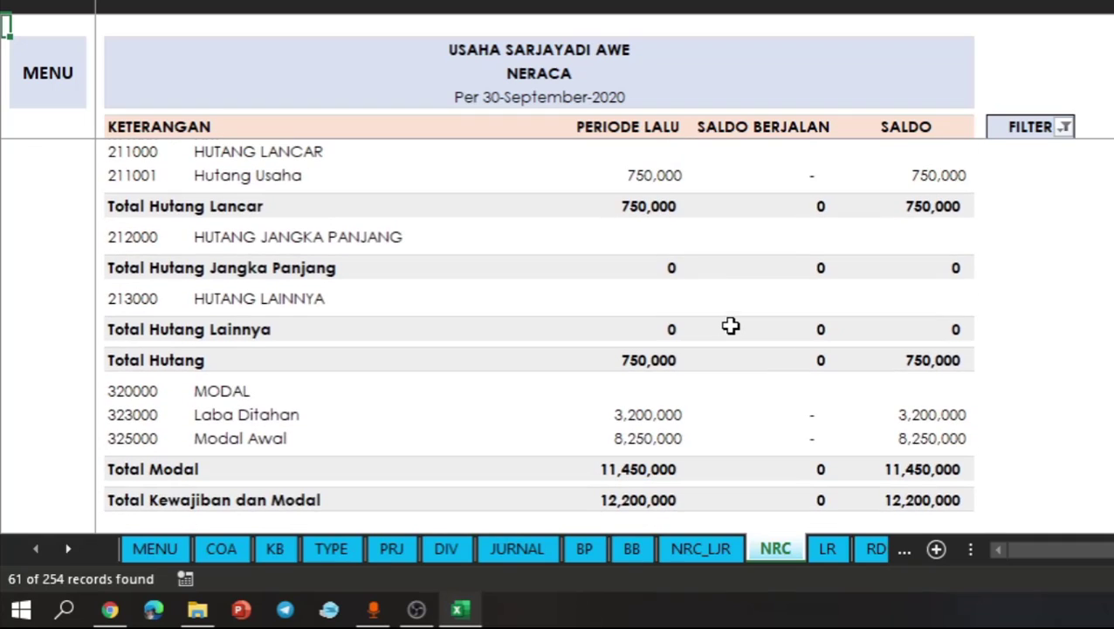
left_click(642, 500)
scroll(662, 333, "up", 3)
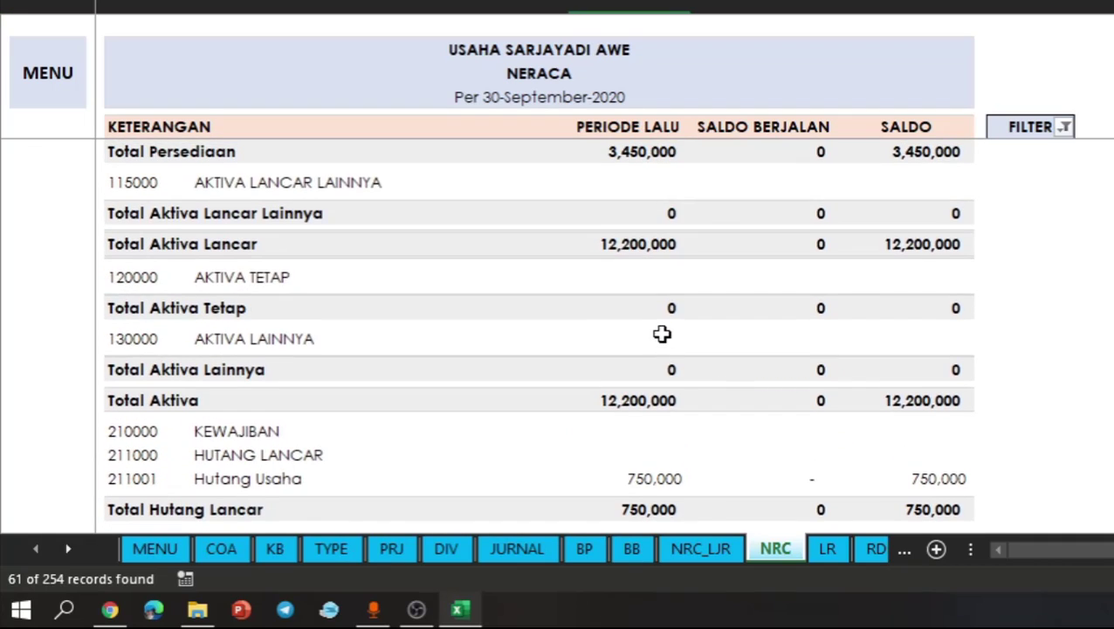
left_click(634, 243)
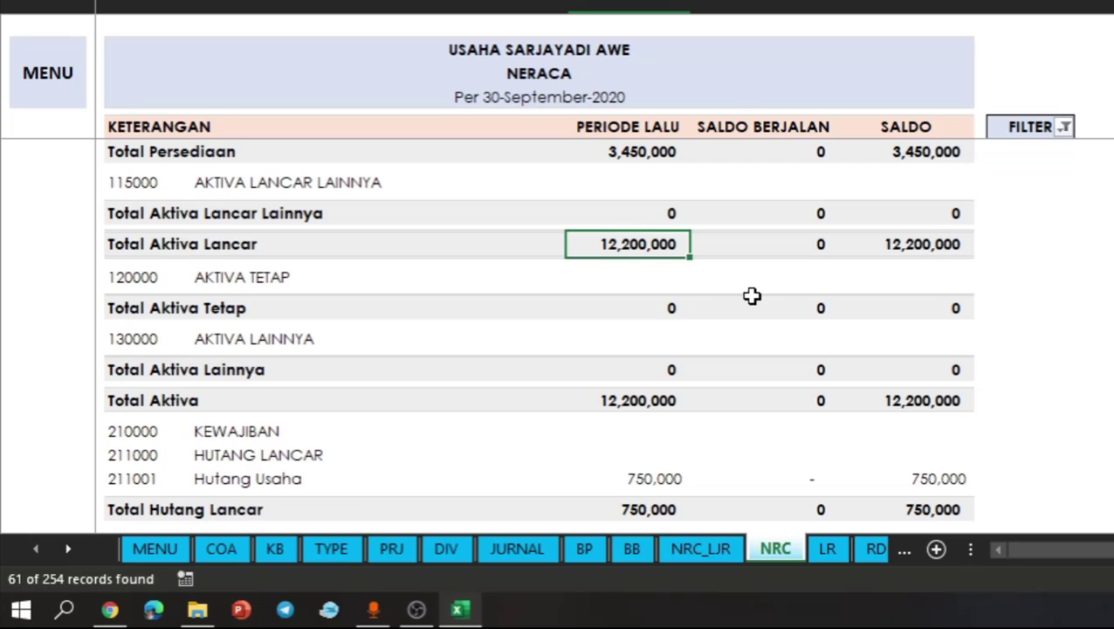
left_click(378, 144)
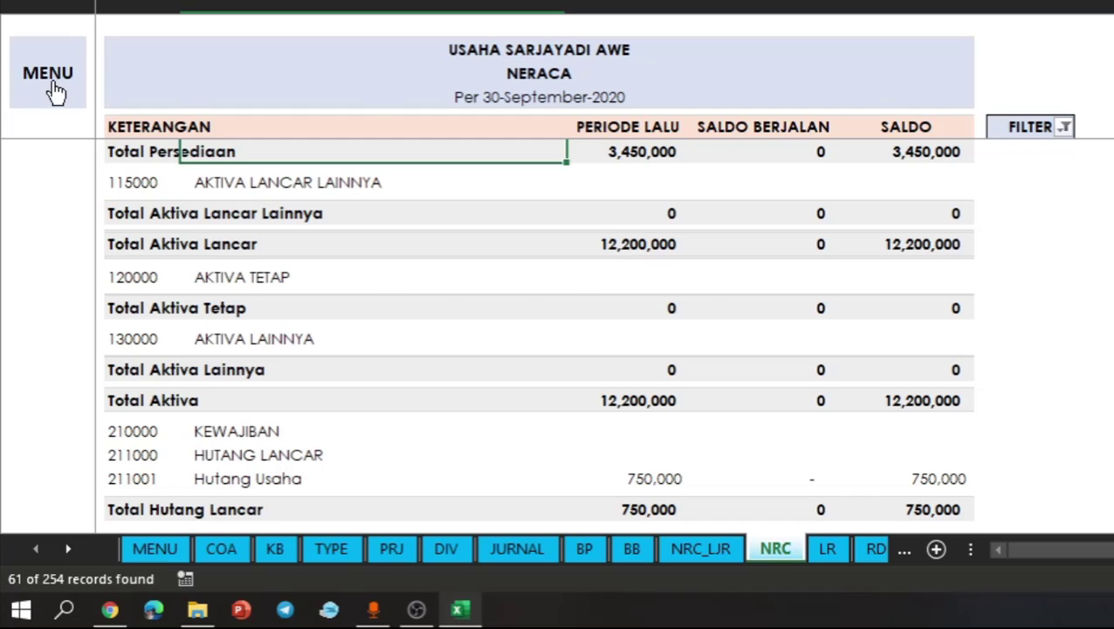
- Open the Kode Bantu list and look over its Hutang and Piutang entries
left_click(54, 90)
left_click(276, 202)
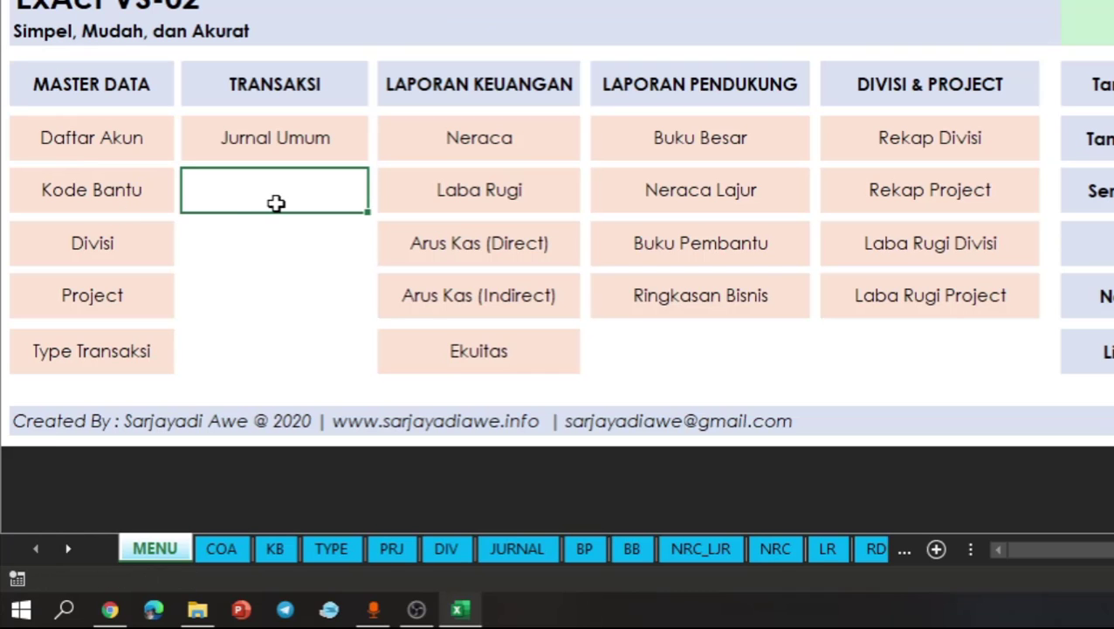
left_click(144, 188)
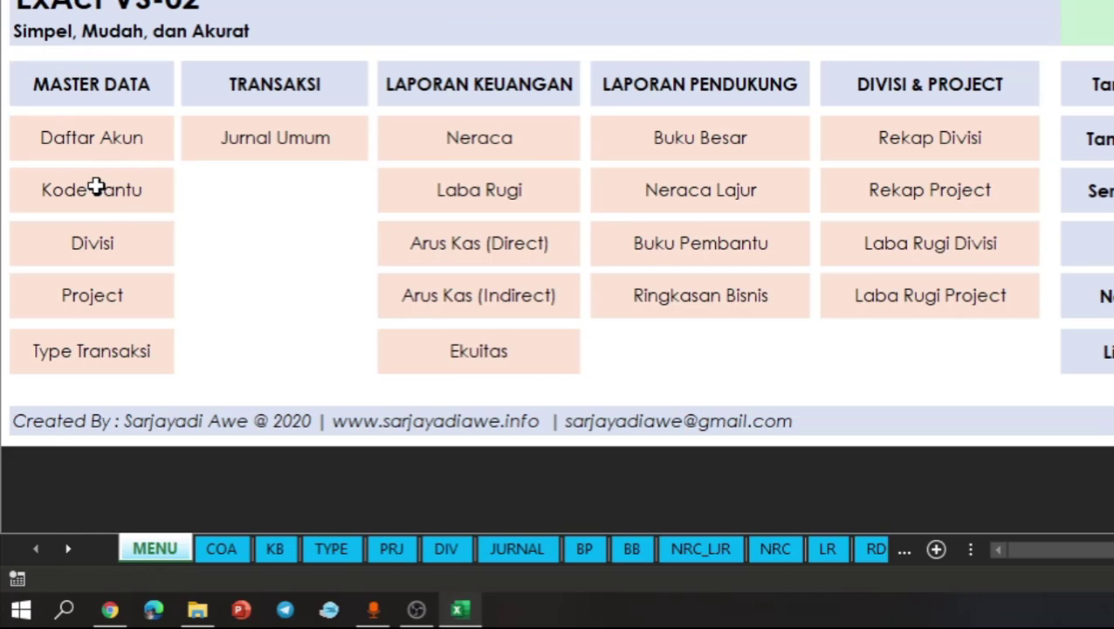
left_click(96, 187)
left_click(452, 255)
left_click(574, 232)
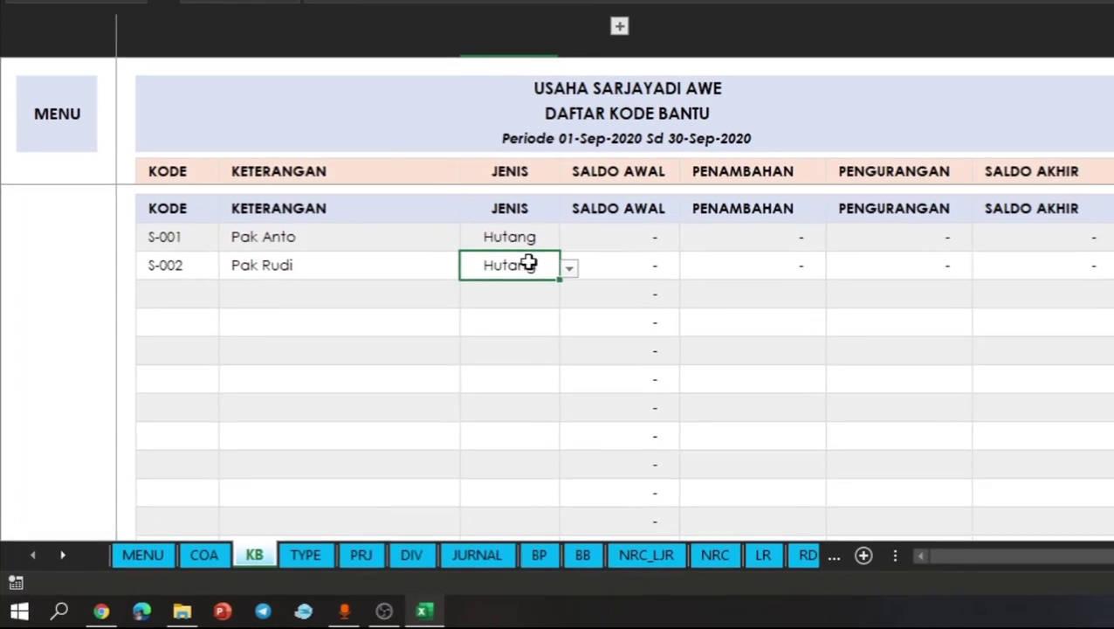
left_click_drag(541, 180, 541, 268)
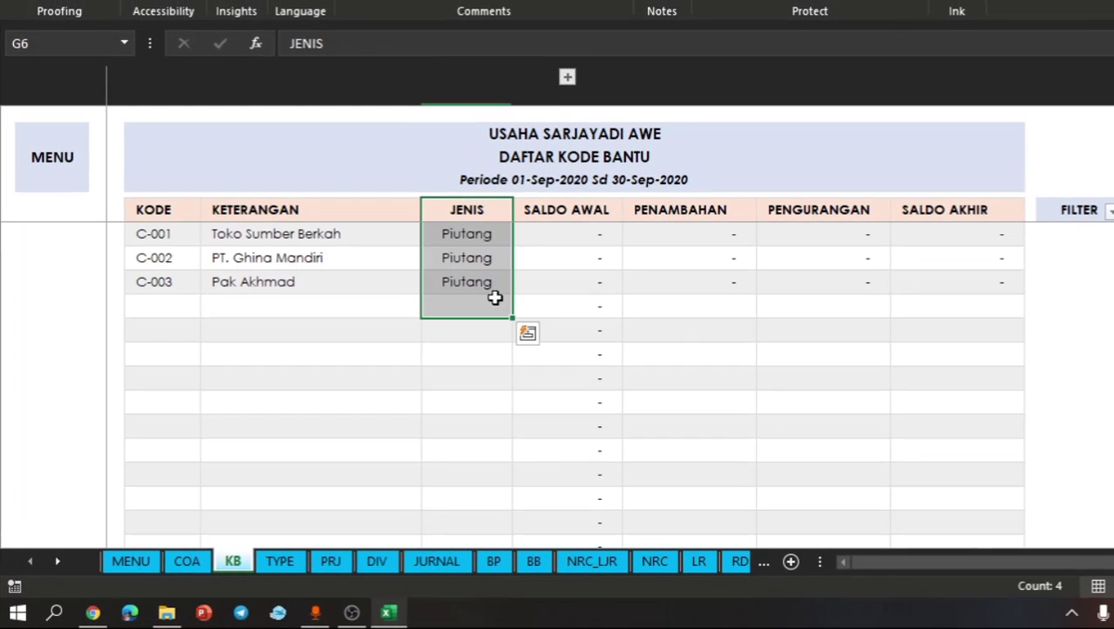
left_click(495, 299)
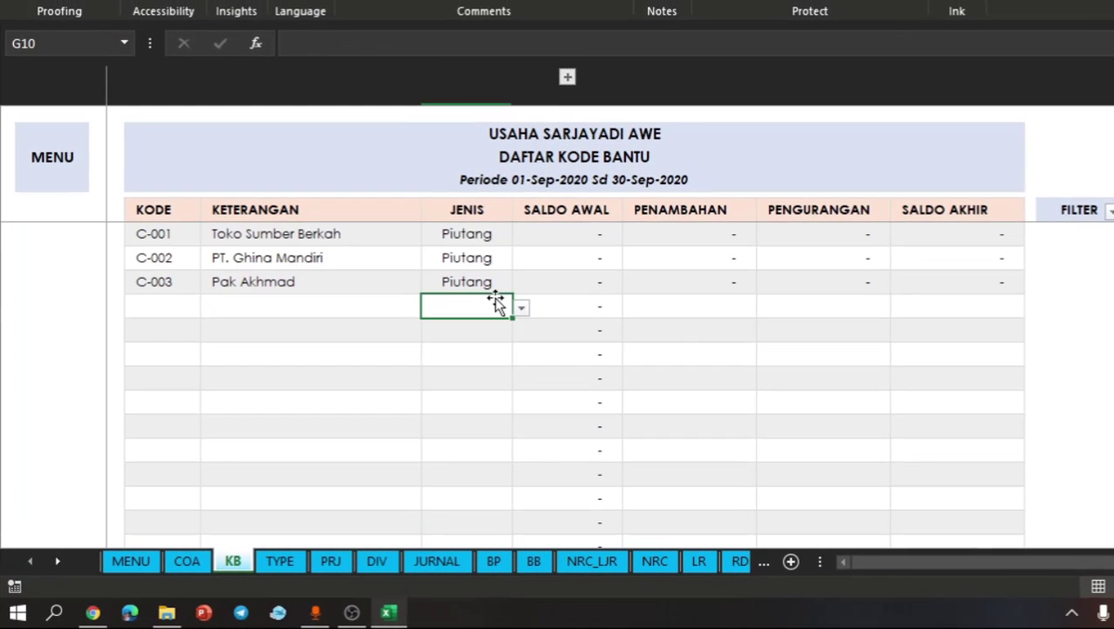
- Examine the names, JENIS values and SALDO AWAL formula cells of the Piutang helper codes
left_click(499, 264)
left_click(374, 266)
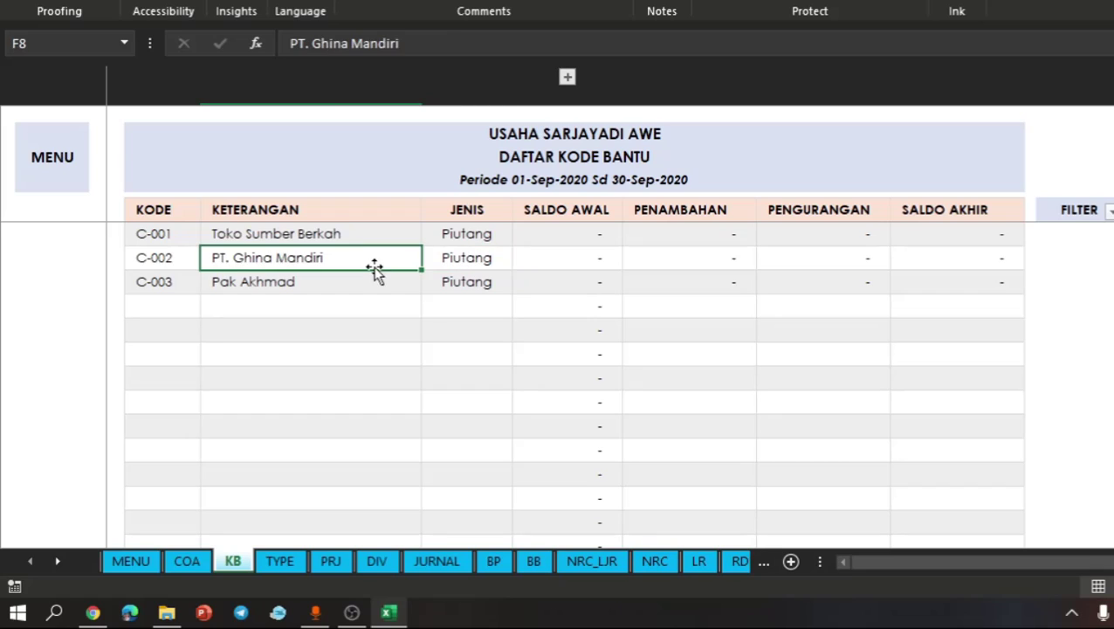
mouse_move(353, 241)
left_mouse_down()
mouse_move(347, 258)
mouse_move(343, 229)
mouse_move(340, 245)
left_mouse_up()
left_click(328, 284)
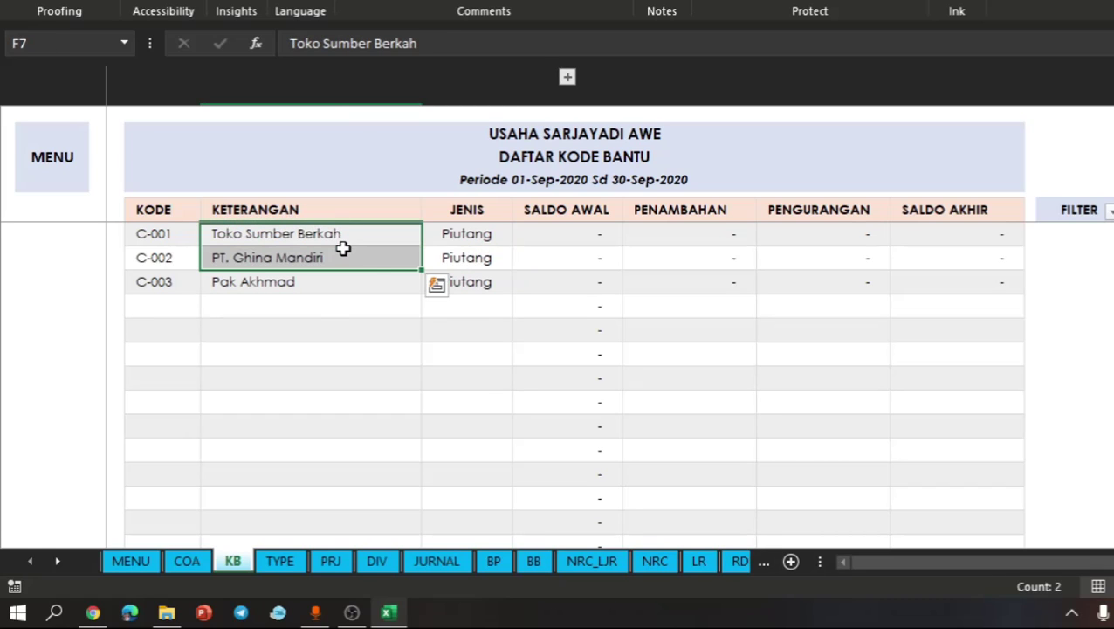
left_click(376, 263)
left_click(560, 248)
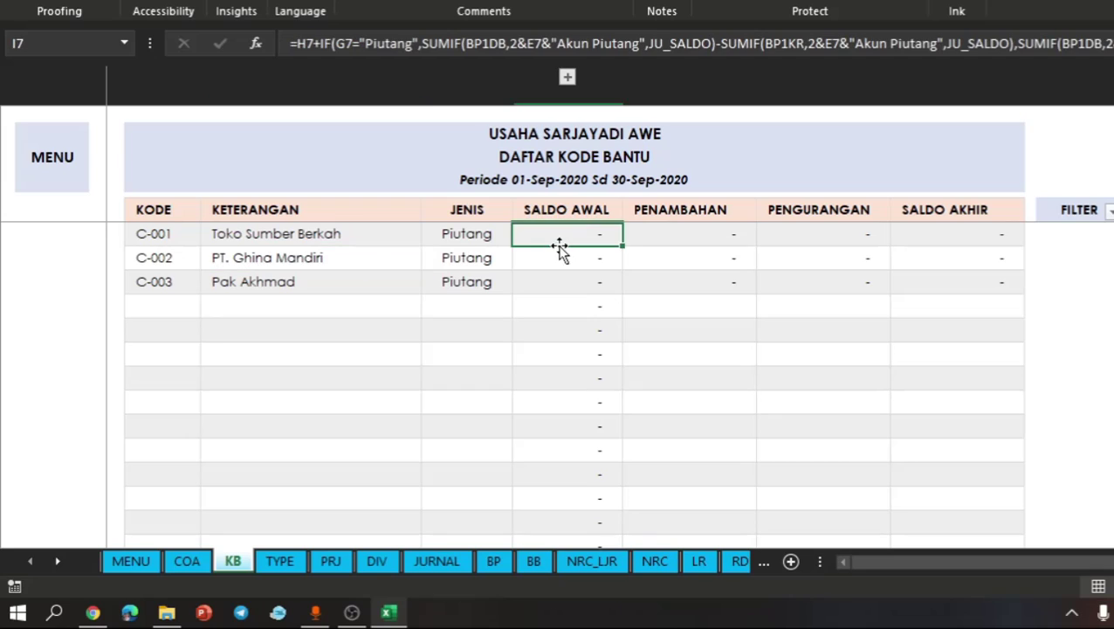
left_click(734, 258)
left_click(603, 229)
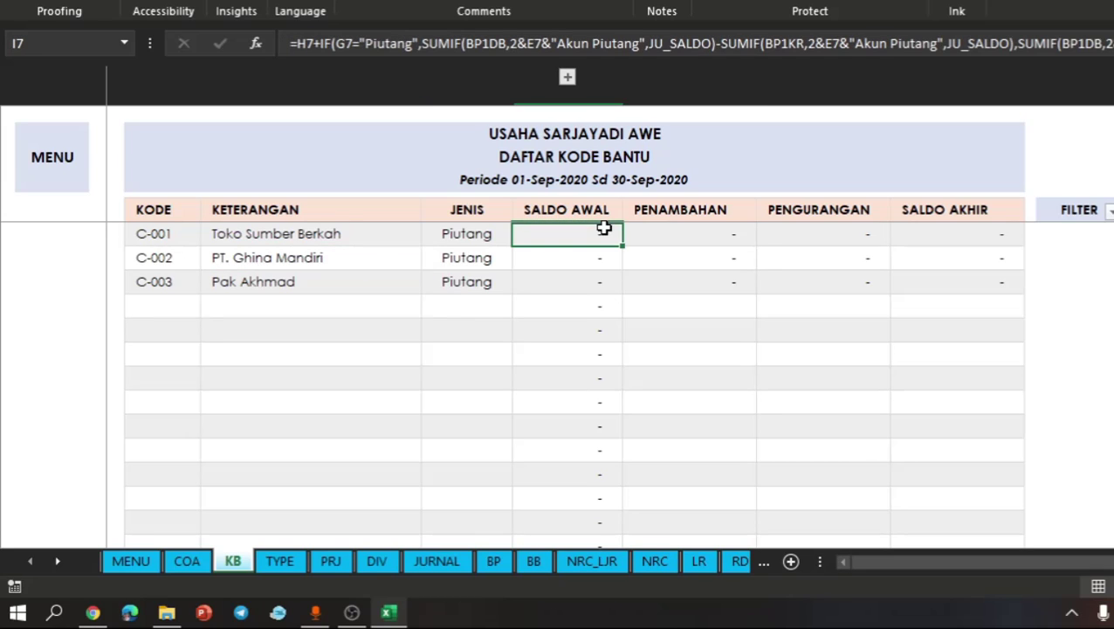
- Expand the hidden SALDO AWAL input column and enter opening receivables of 300,000 for C-001 and 200,000 for C-002
left_click(567, 78)
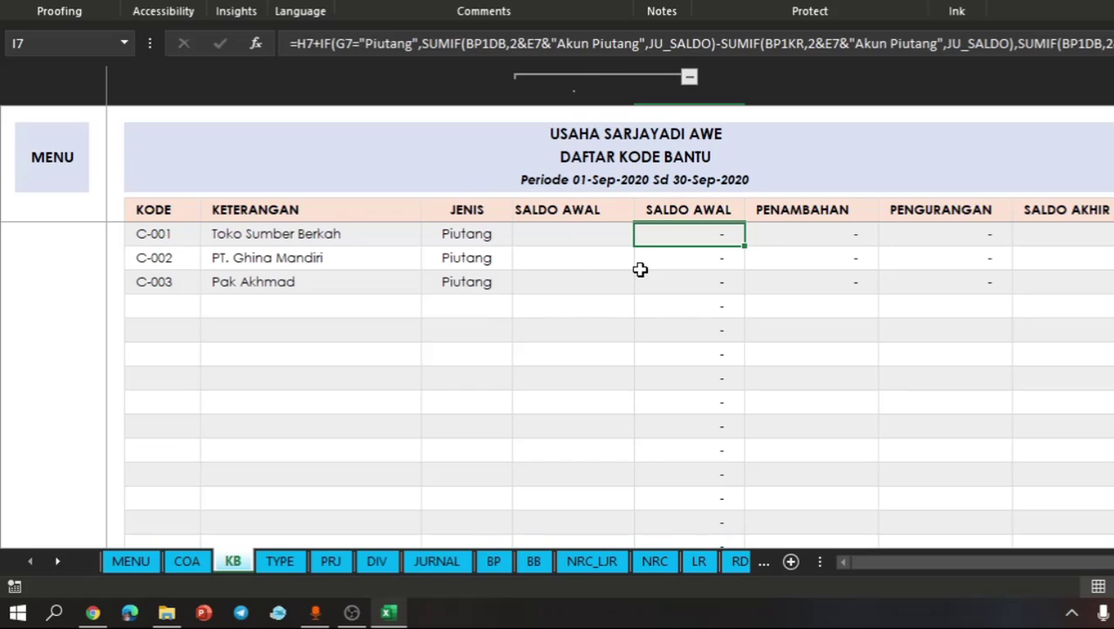
left_click(562, 234)
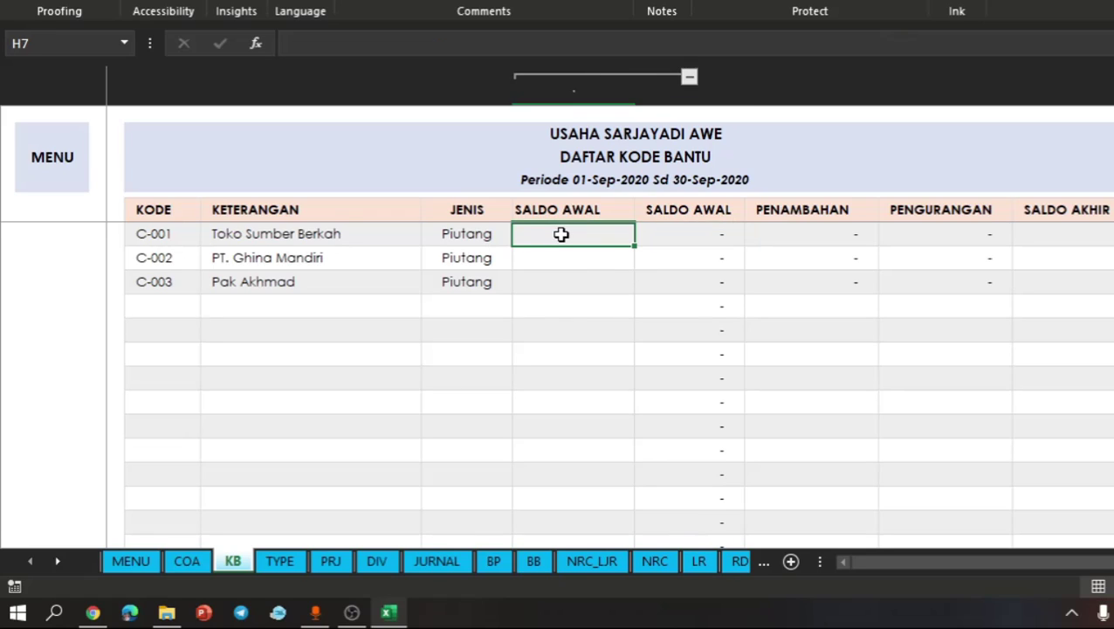
type("300000")
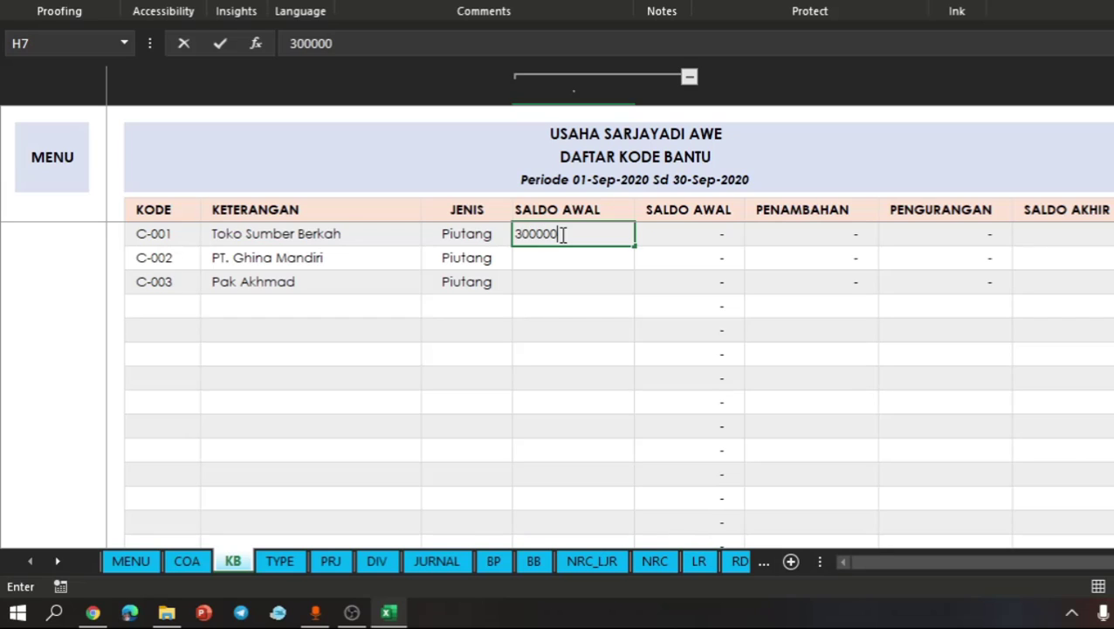
key("Return")
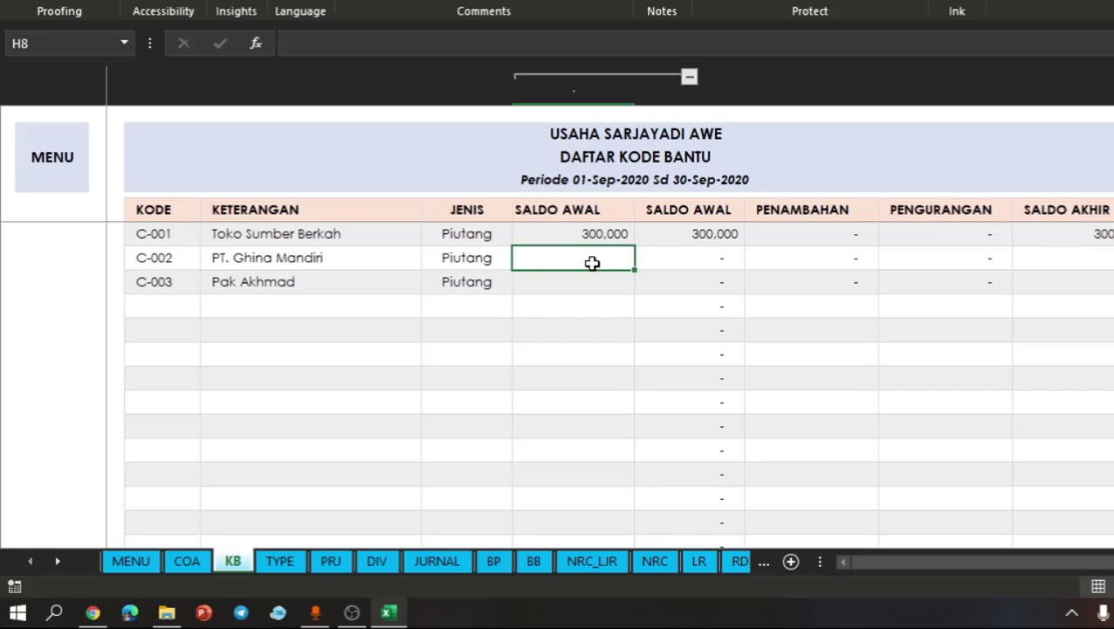
type("200000")
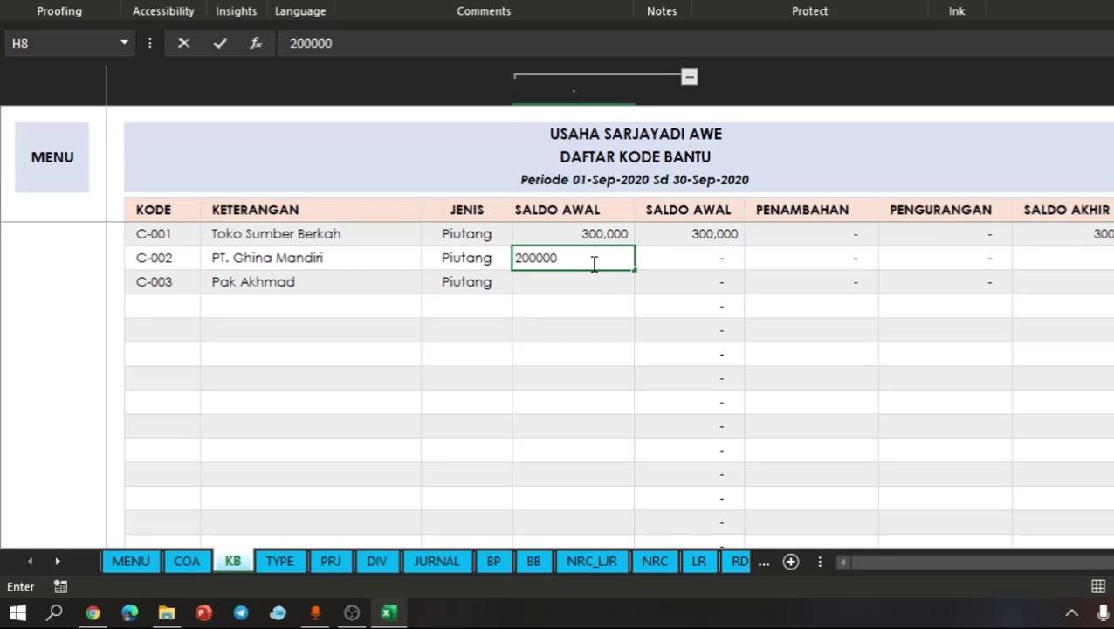
key("Return")
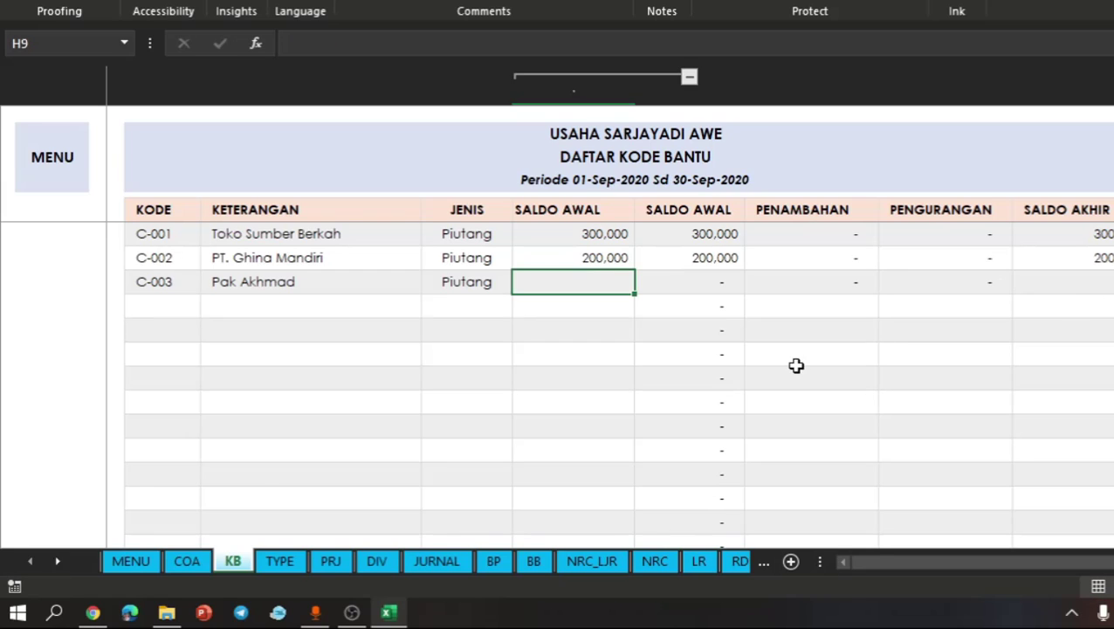
- Enter 750,000 as the SALDO AWAL opening payable for helper code S-001 in the Hutang table
scroll(796, 365, "down", 3)
scroll(796, 365, "up", 4)
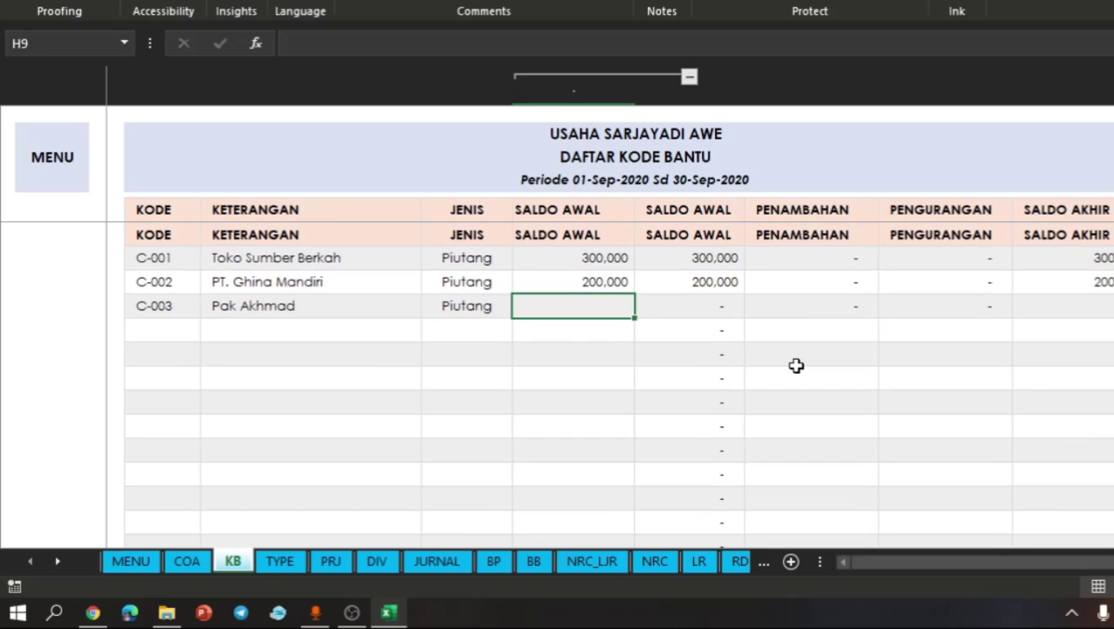
scroll(796, 365, "down", 1)
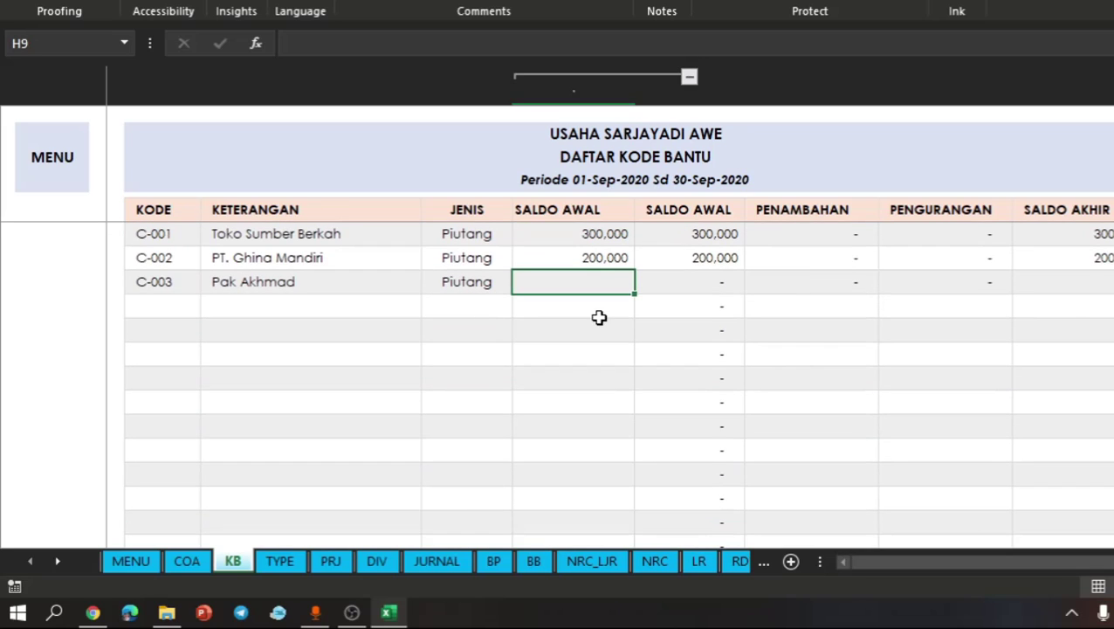
scroll(599, 318, "down", 2)
scroll(599, 318, "down", 2)
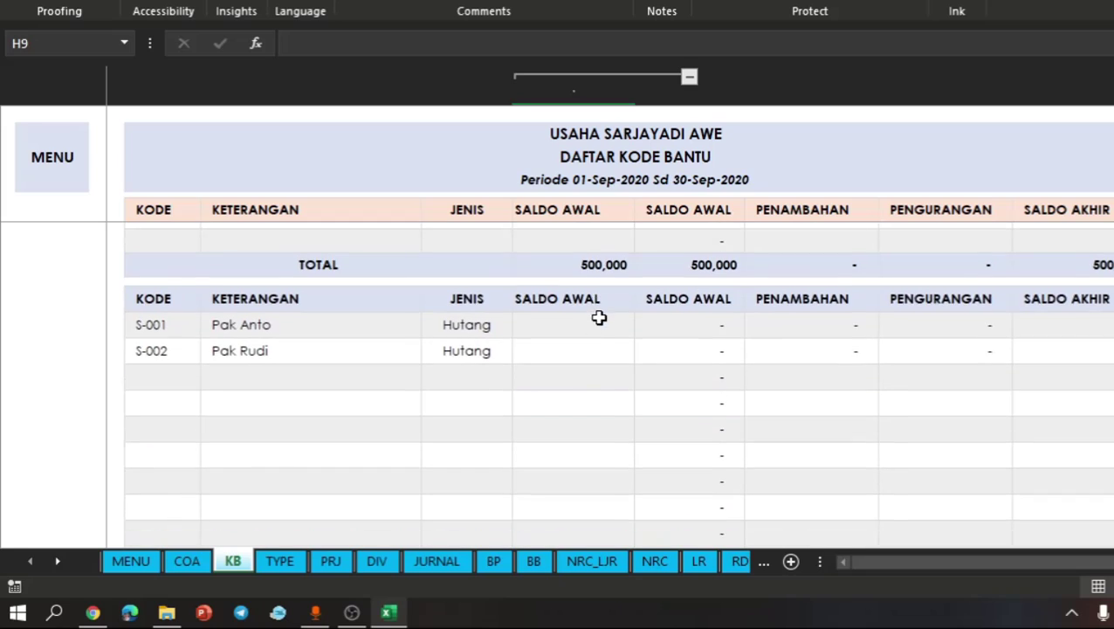
left_click(275, 325)
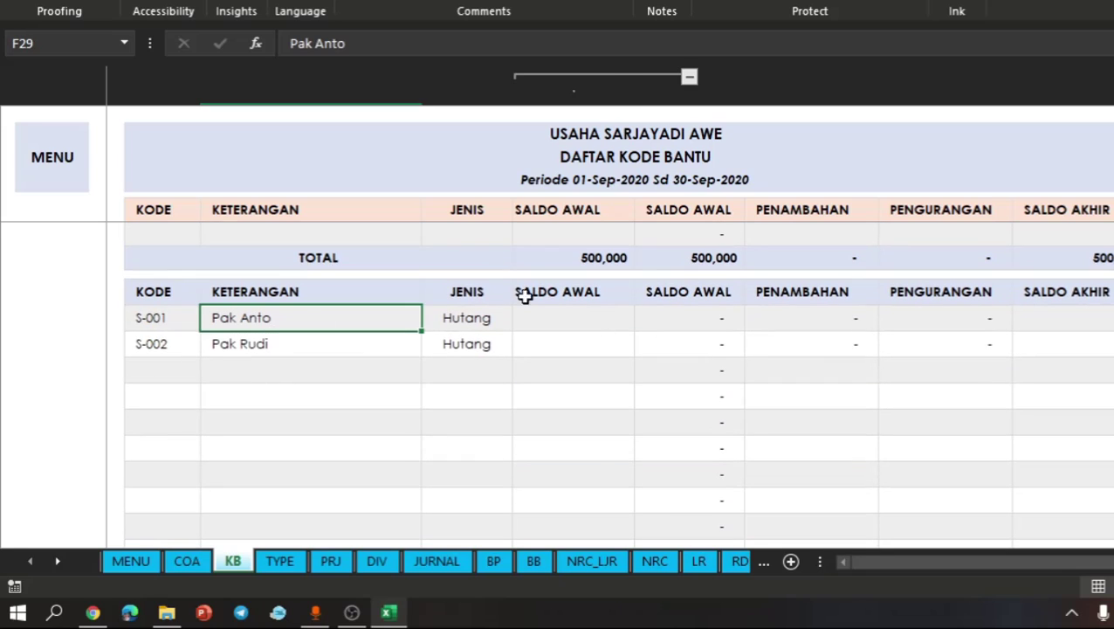
left_click(597, 316)
type("7")
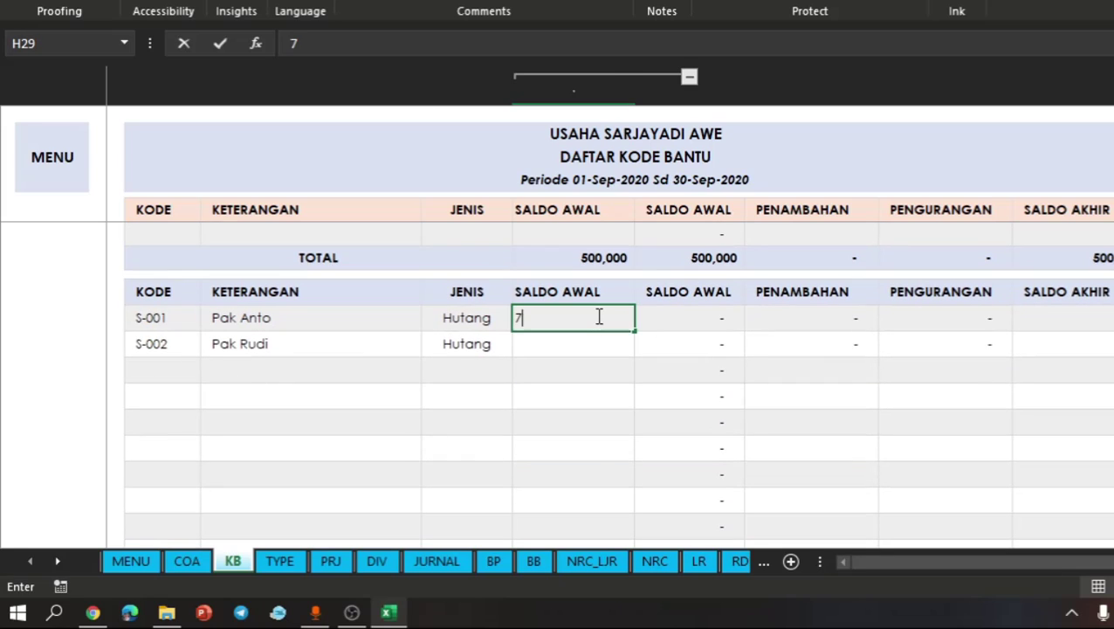
type("50000")
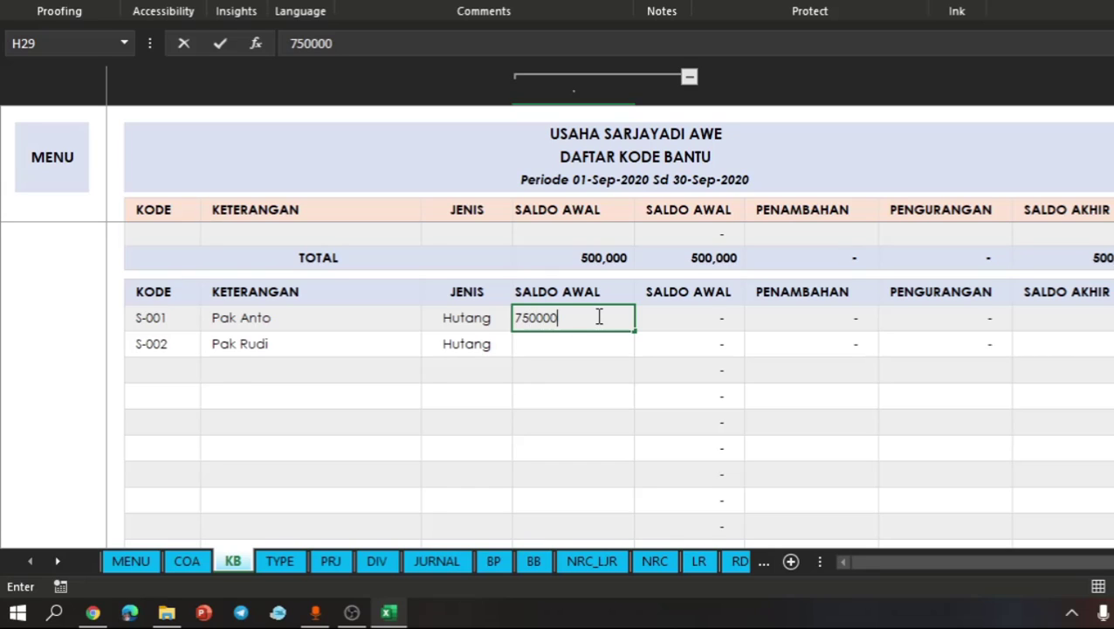
key("Return")
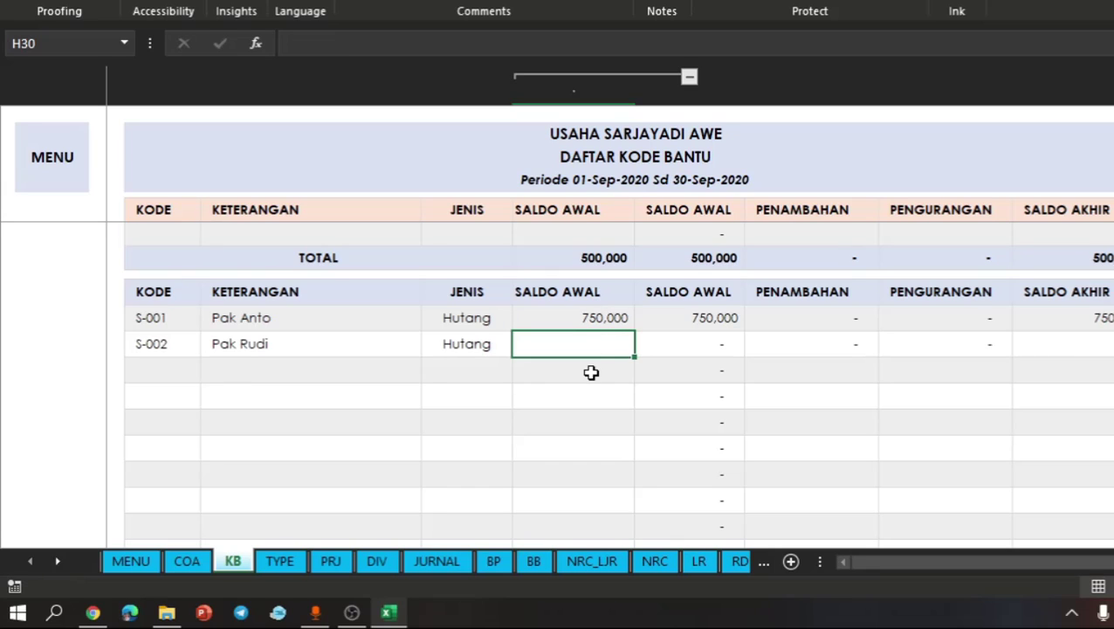
key("Return")
- Check the Hutang table's SALDO AWAL total, and review the liability and equity opening balances in the COA sheet
scroll(591, 373, "down", 3)
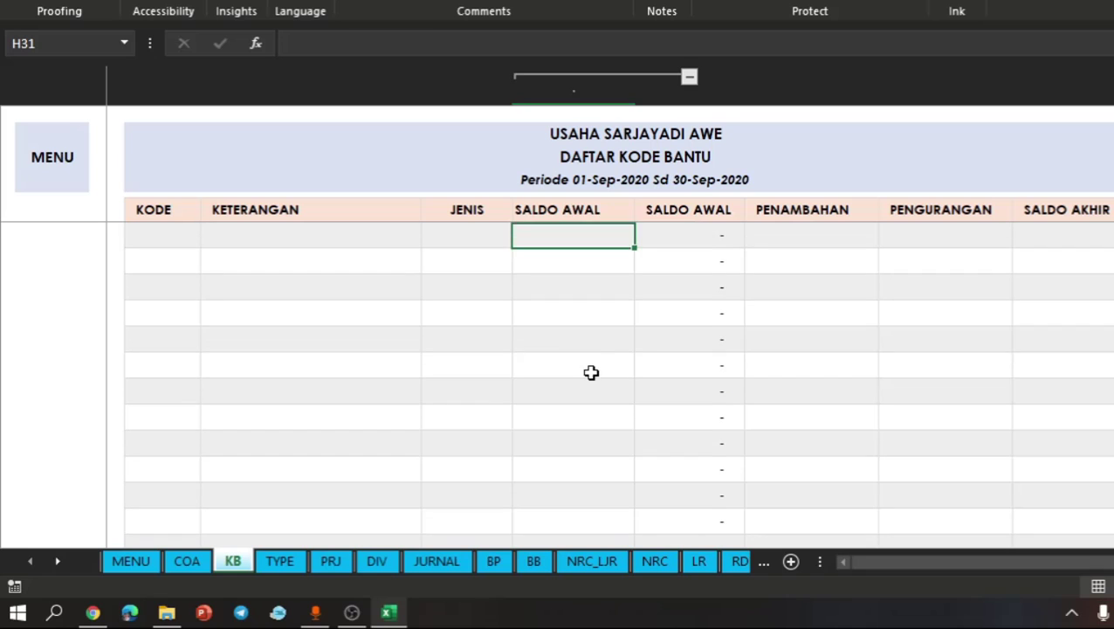
scroll(592, 373, "down", 1)
scroll(590, 376, "down", 1)
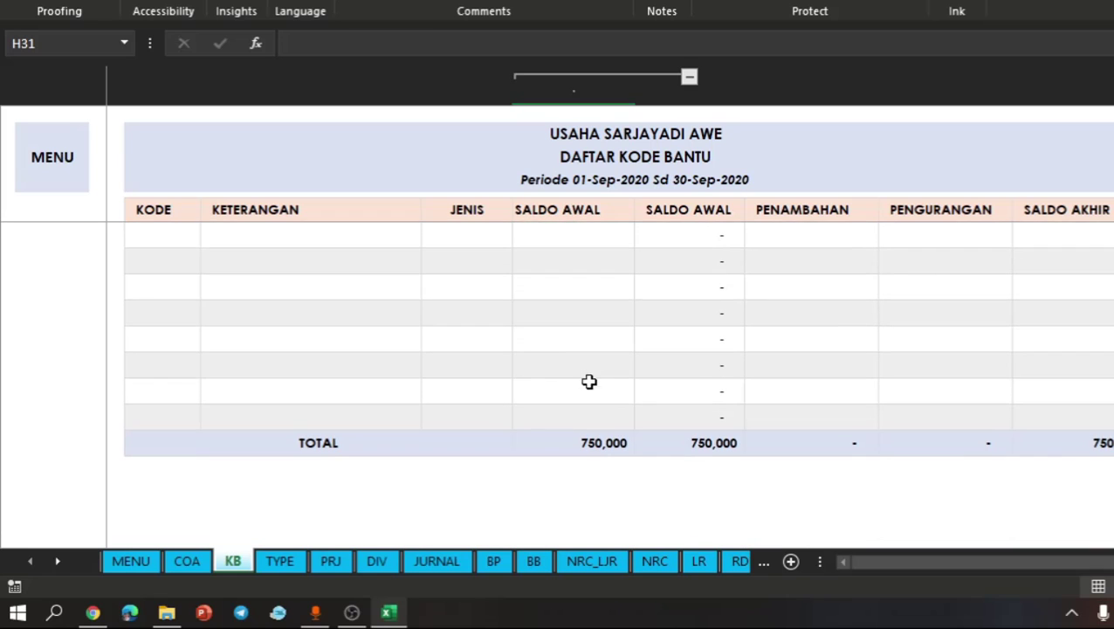
left_click(192, 560)
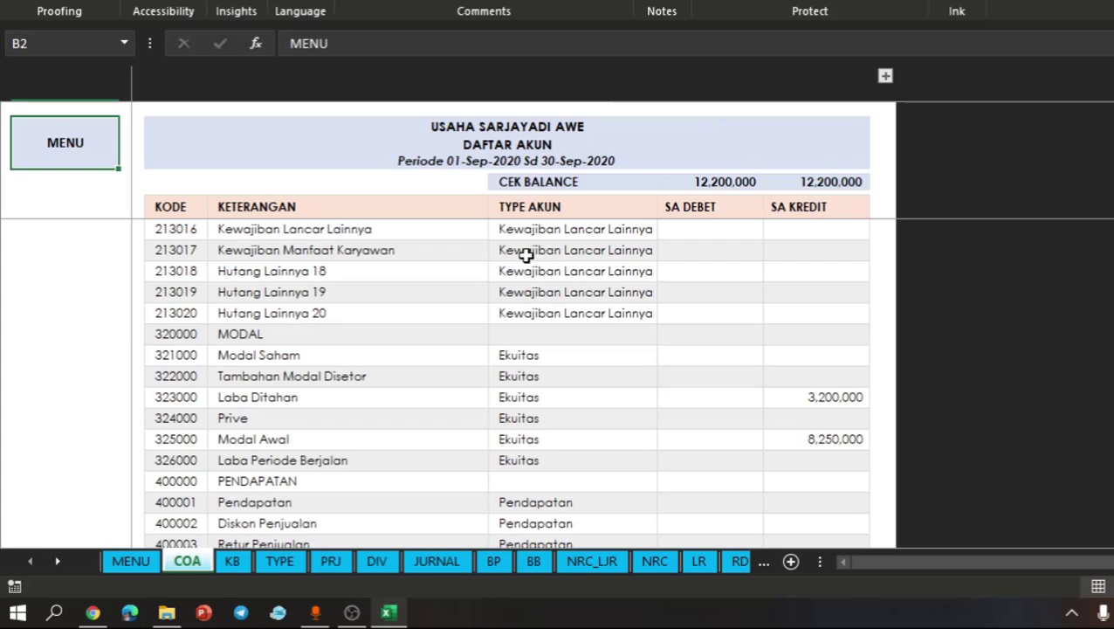
scroll(704, 373, "up", 10)
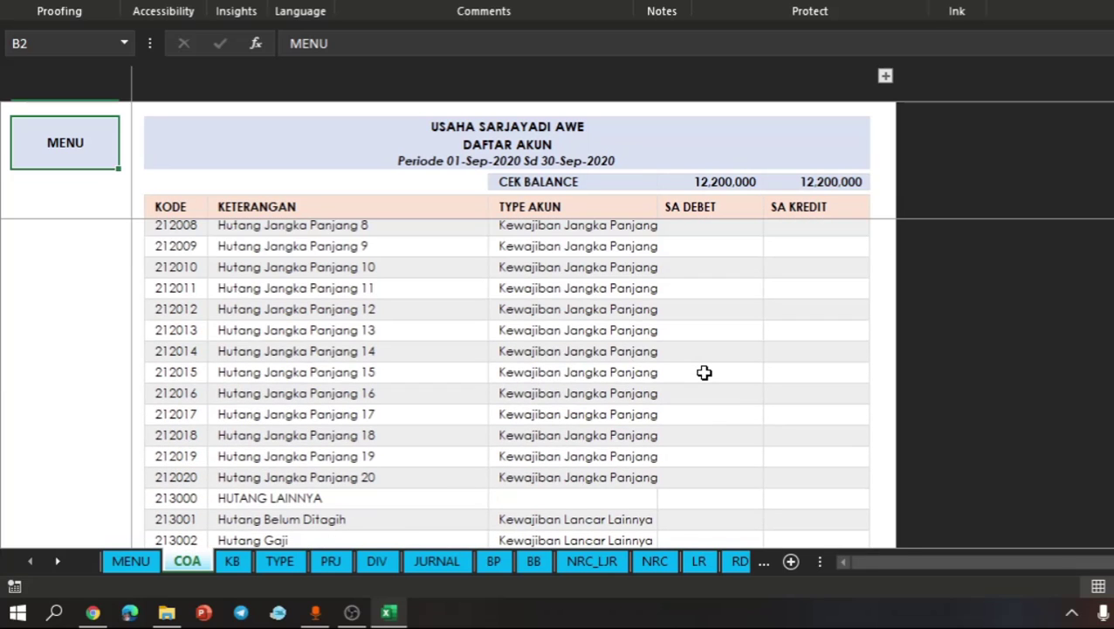
scroll(704, 373, "down", 10)
left_click(481, 376)
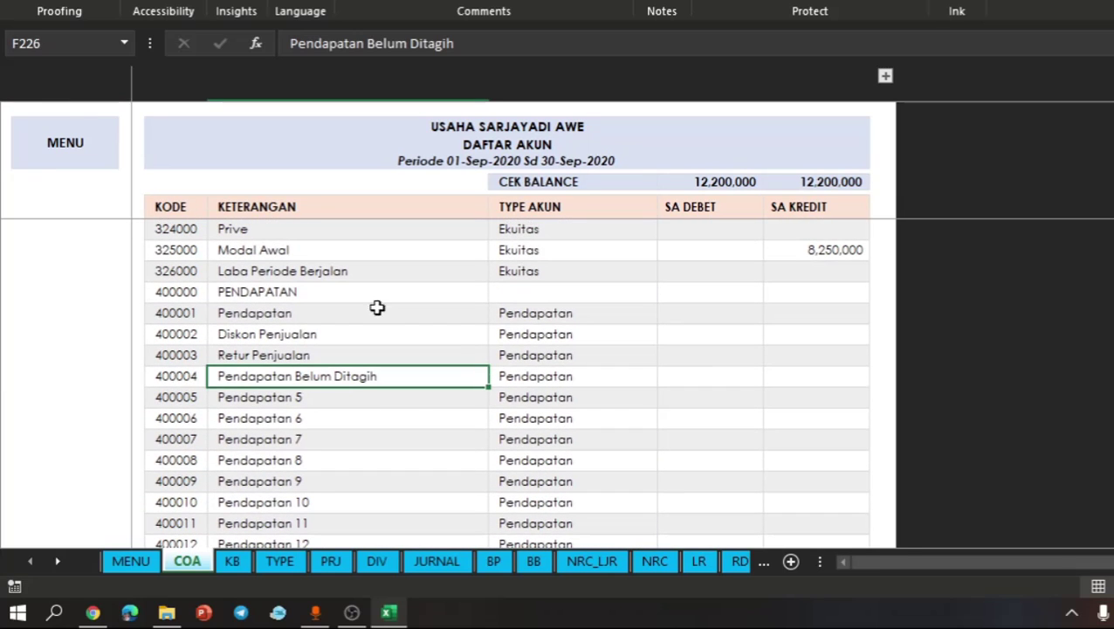
- Return to the Kode Bantu list through the main menu sheet and collapse the SALDO AWAL input column
left_click(67, 150)
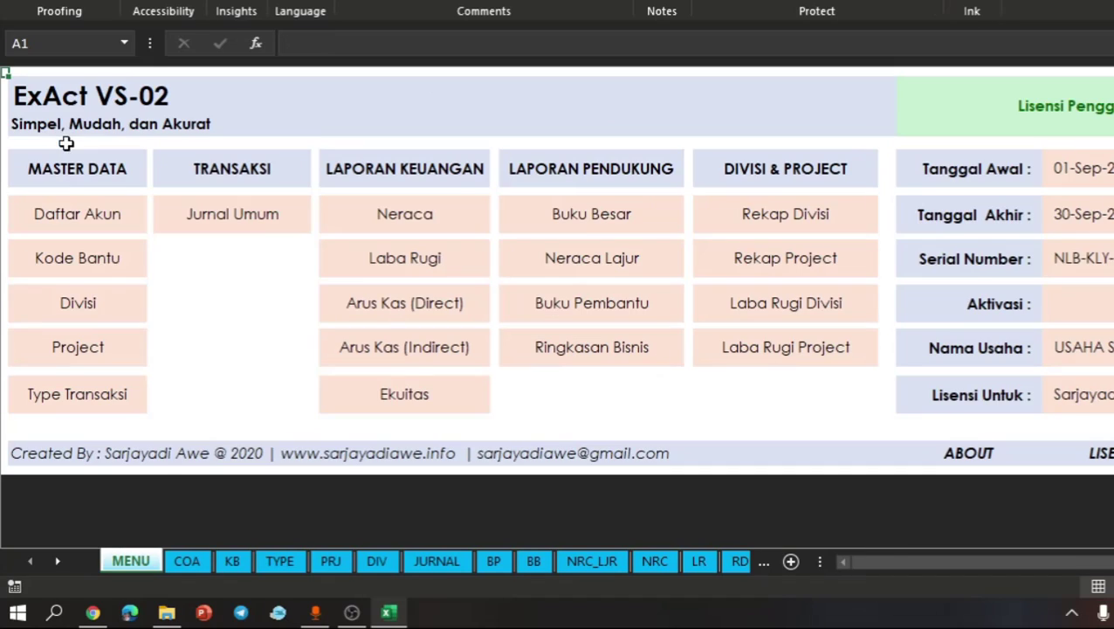
left_click(103, 264)
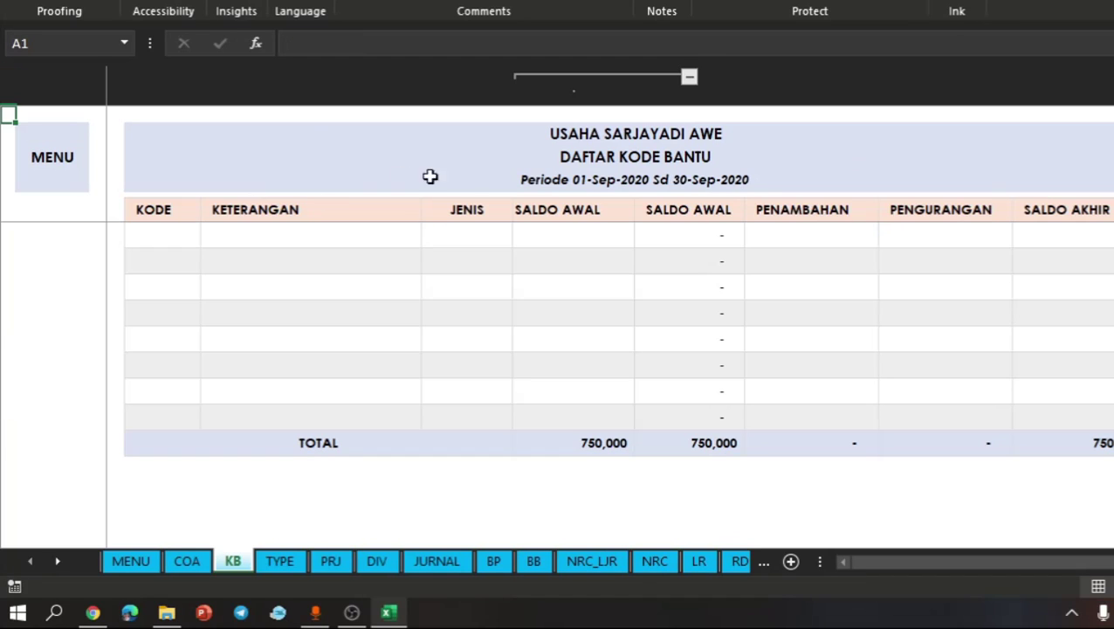
left_click(689, 76)
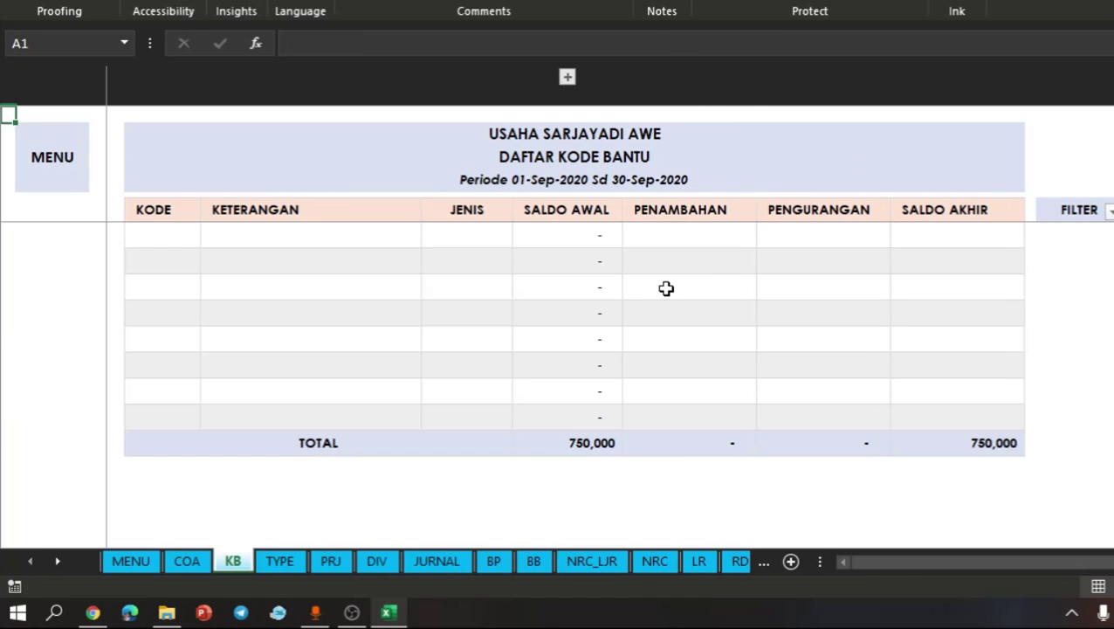
- Examine the SALDO AWAL, PENAMBAHAN and PENGURANGAN cells of the Piutang helper codes and the formulas behind them
left_click(667, 288)
left_click(543, 316)
left_click(732, 260)
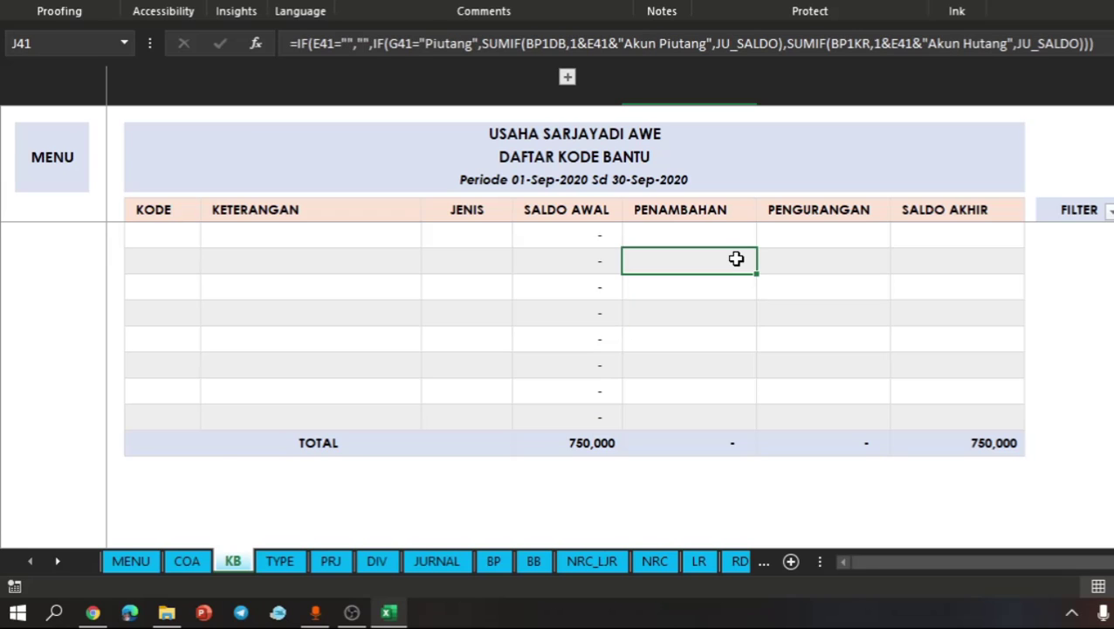
left_click(738, 208)
key("Down")
key("Down")
key("Down")
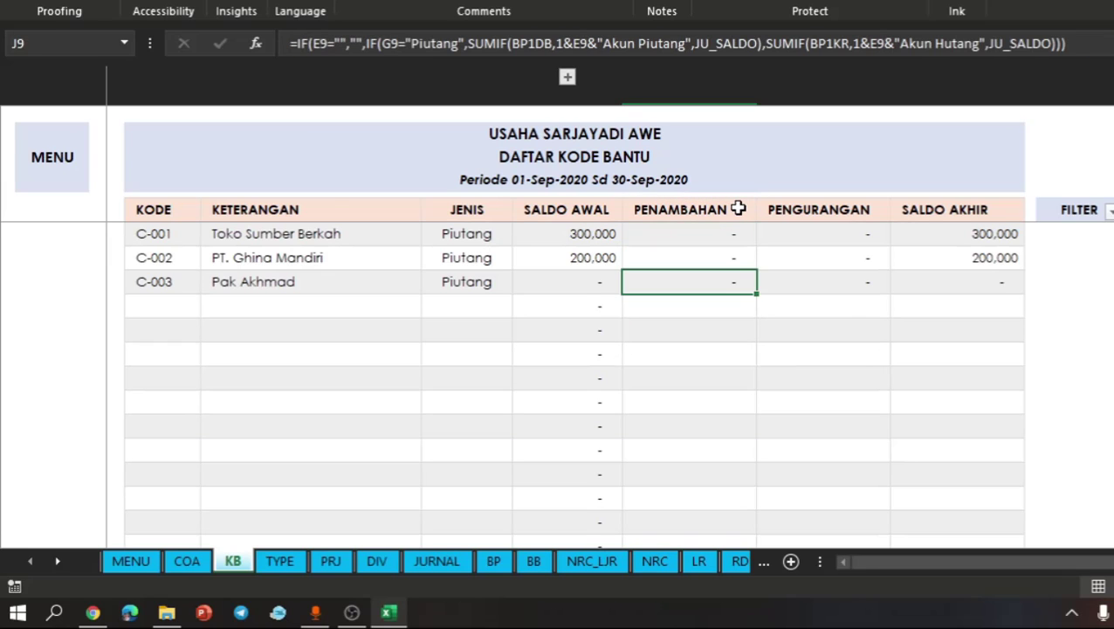
key("Up")
key("Up")
key("Down")
key("Down")
key("Down")
key("Down")
key("Left")
key("Left")
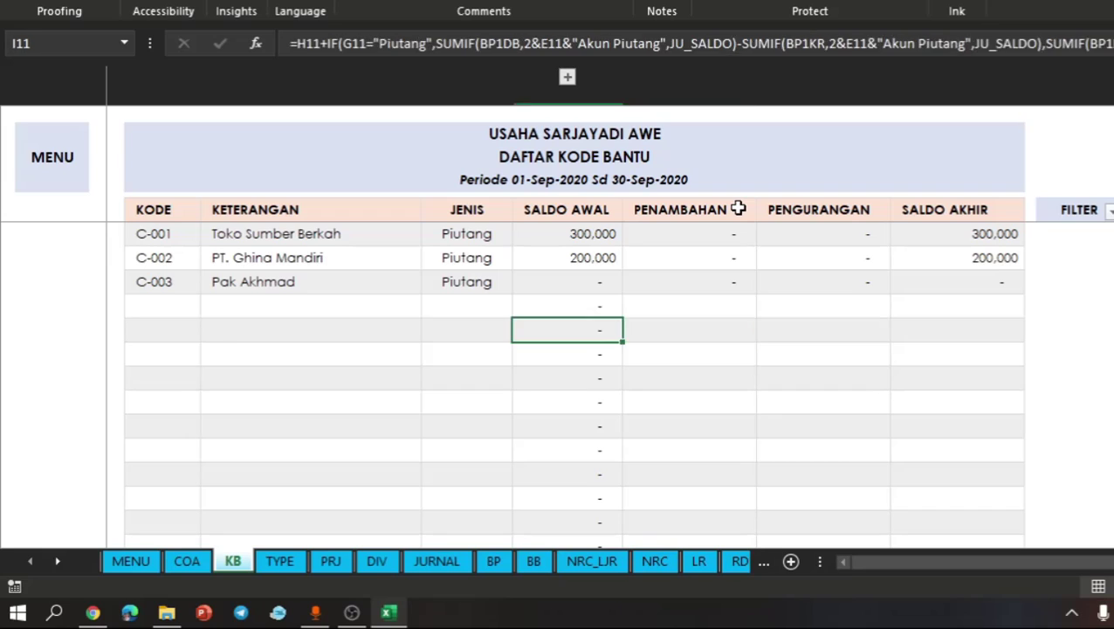
key("Right")
key("Up")
key("Up")
key("Up")
key("Up")
key("Right")
key("Right")
key("Right")
key("Right")
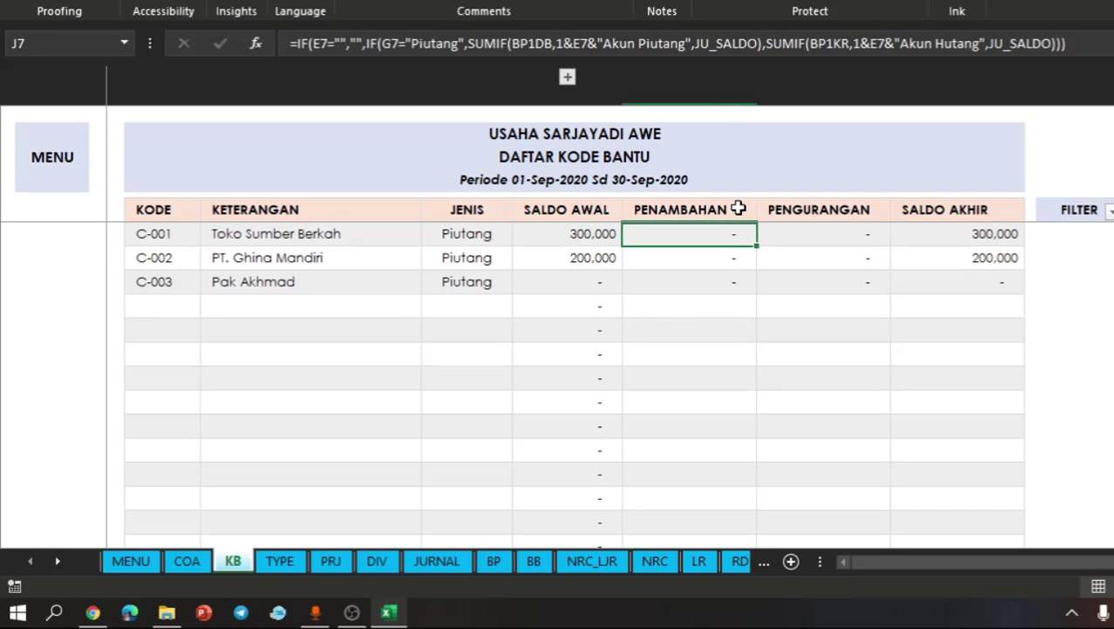
key("Left")
key("Left")
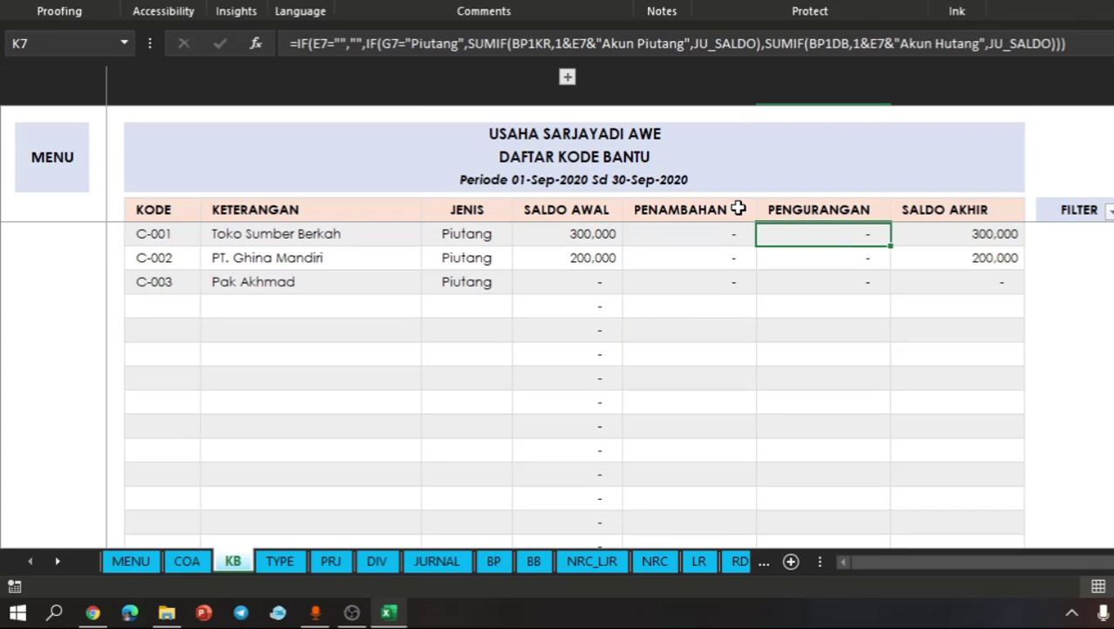
left_click(530, 303)
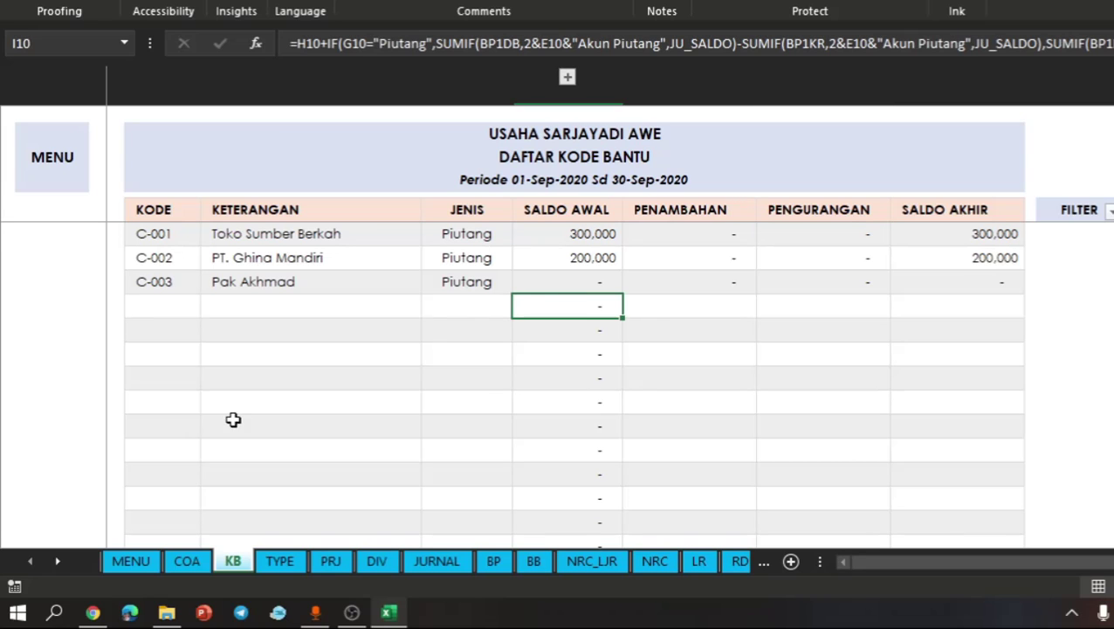
- Open the Divisi list from the main menu sheet and examine its division names and SALDO AWAL formula
left_click(43, 158)
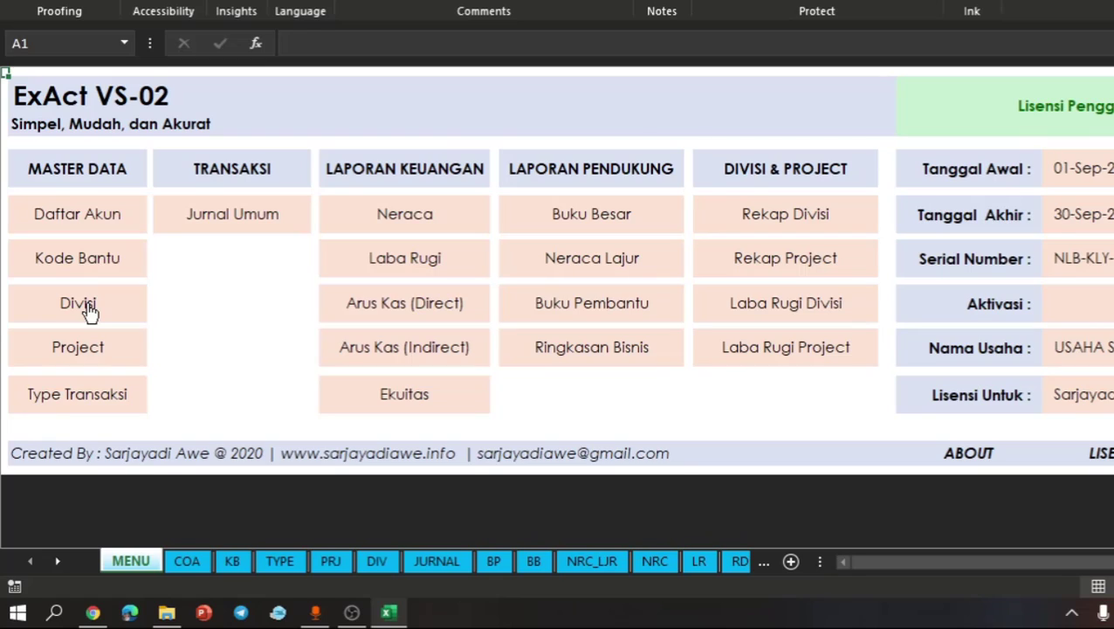
left_click(89, 308)
left_click(278, 246)
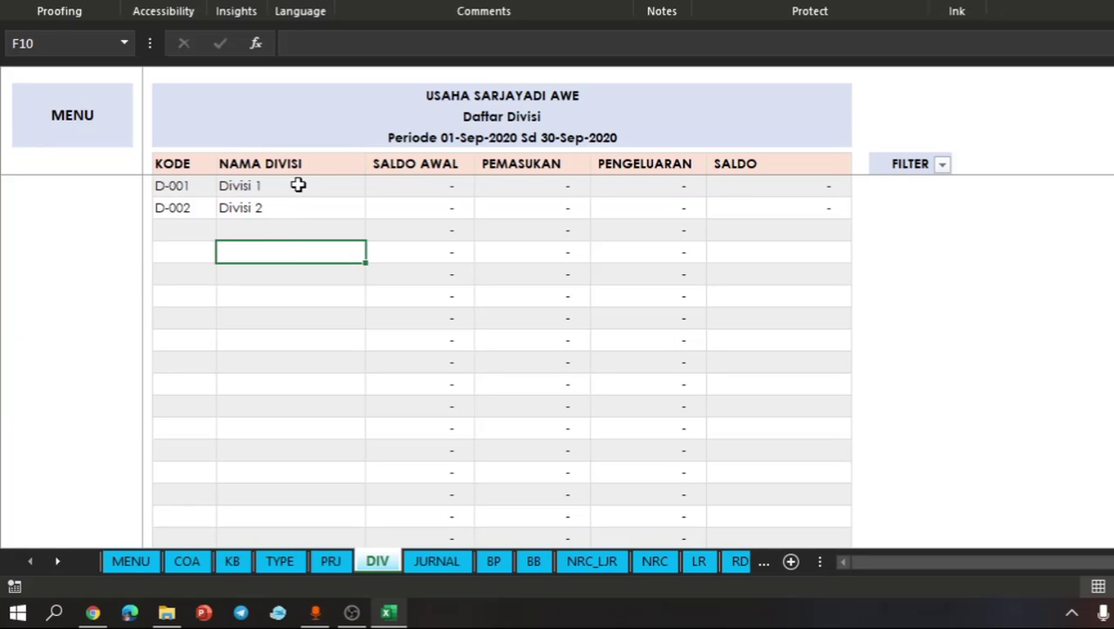
left_click_drag(298, 186, 298, 207)
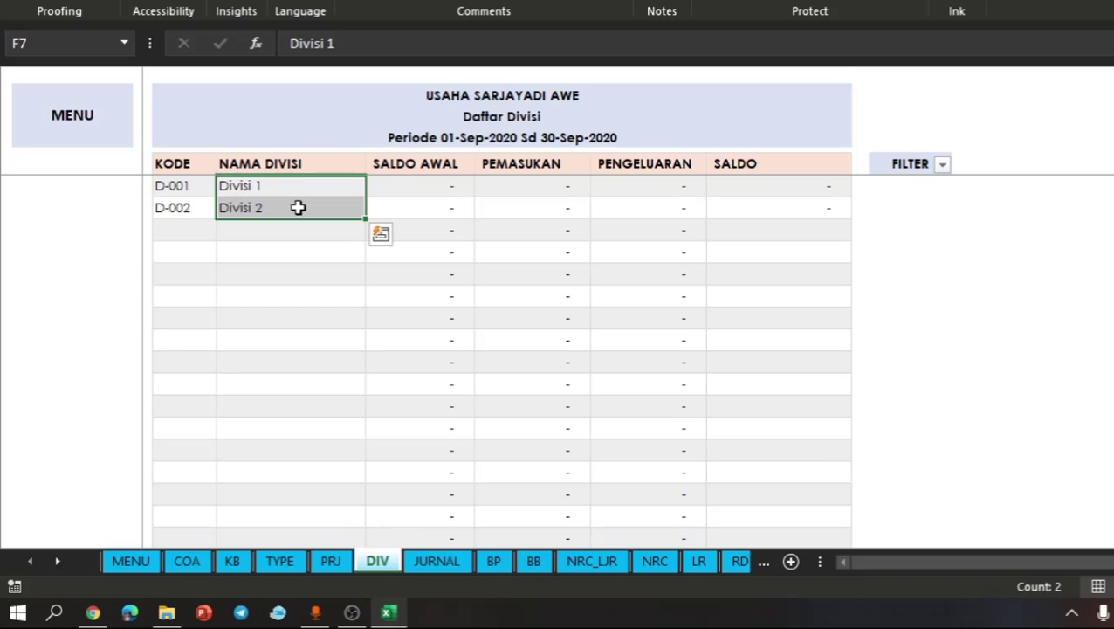
left_click(298, 207)
left_click(323, 183)
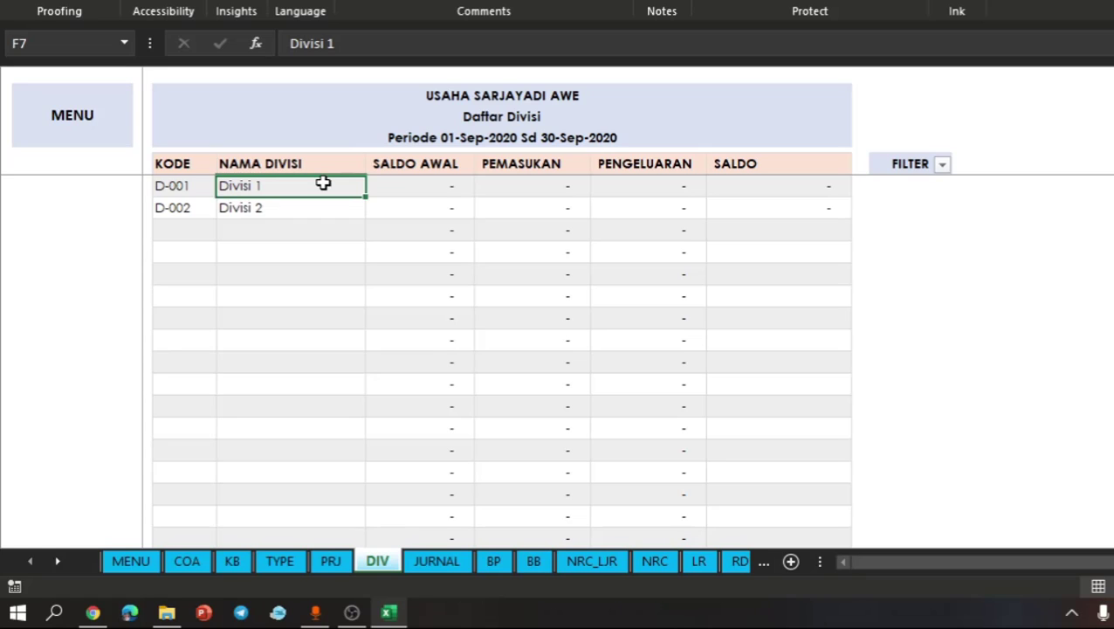
left_click(395, 211)
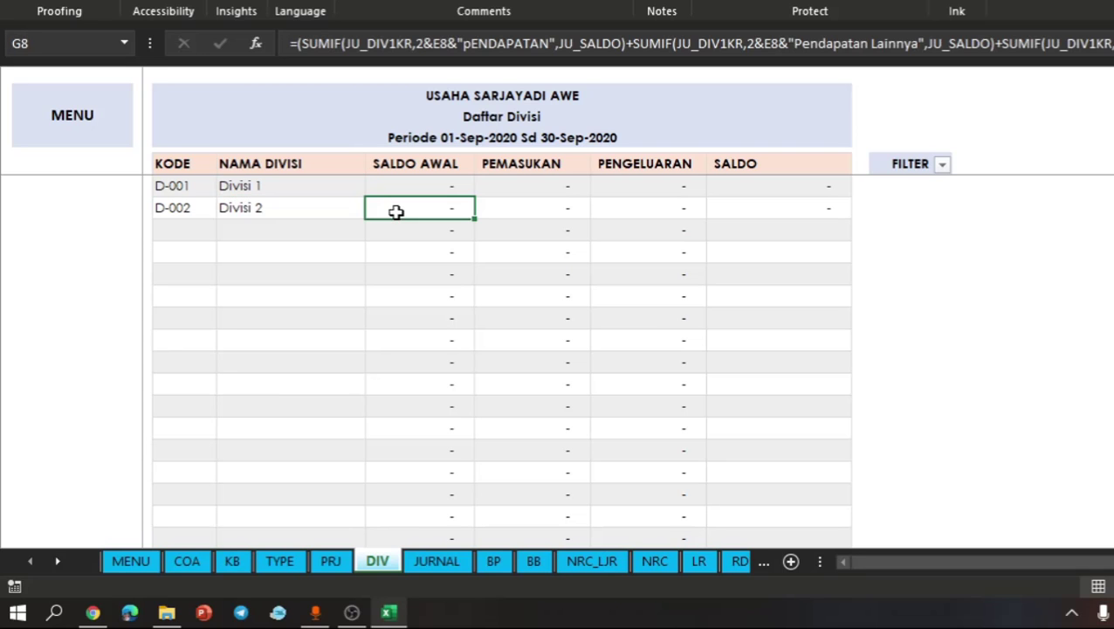
- Open the Project list from the main menu sheet and look over the entries for P-001 and P-002
left_click(98, 117)
left_click(79, 122)
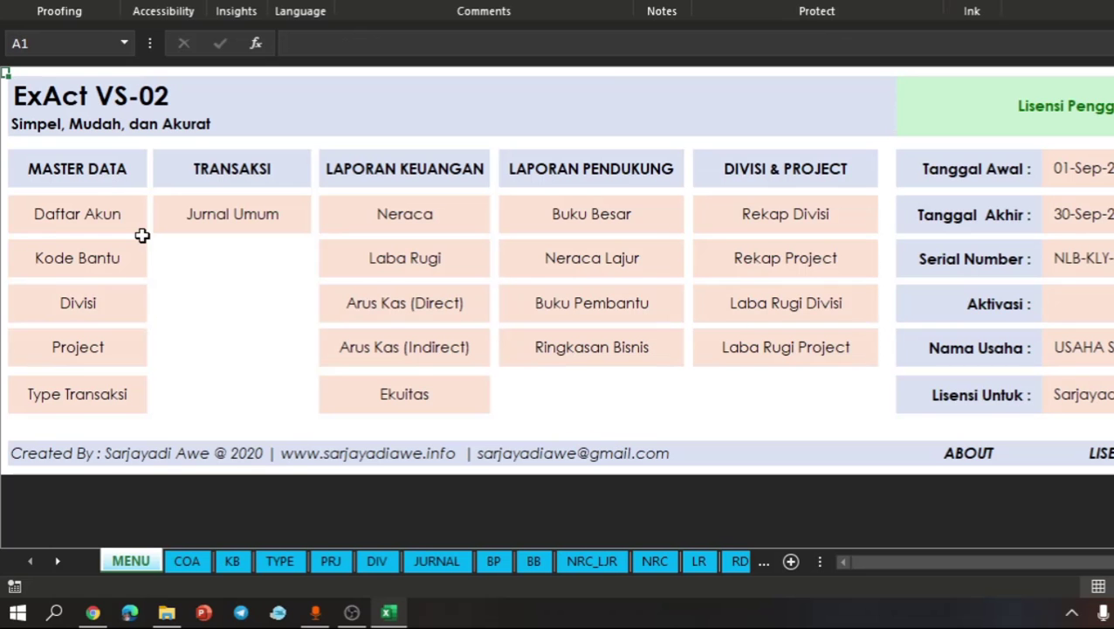
left_click(77, 349)
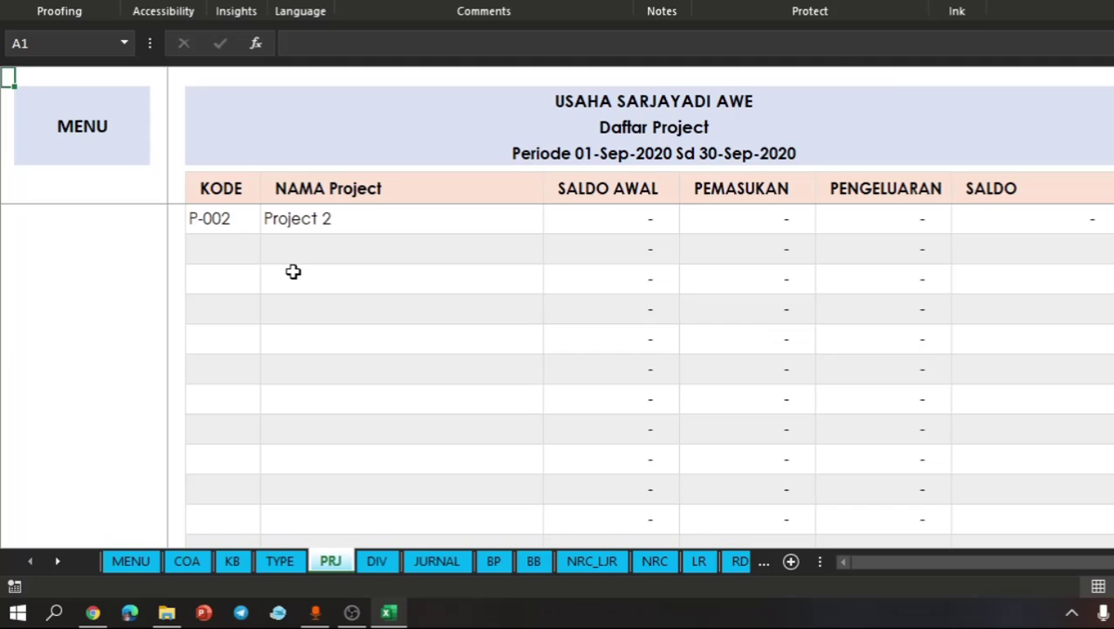
left_click(294, 271)
left_click(352, 172)
key("Down")
key("Down")
key("Down")
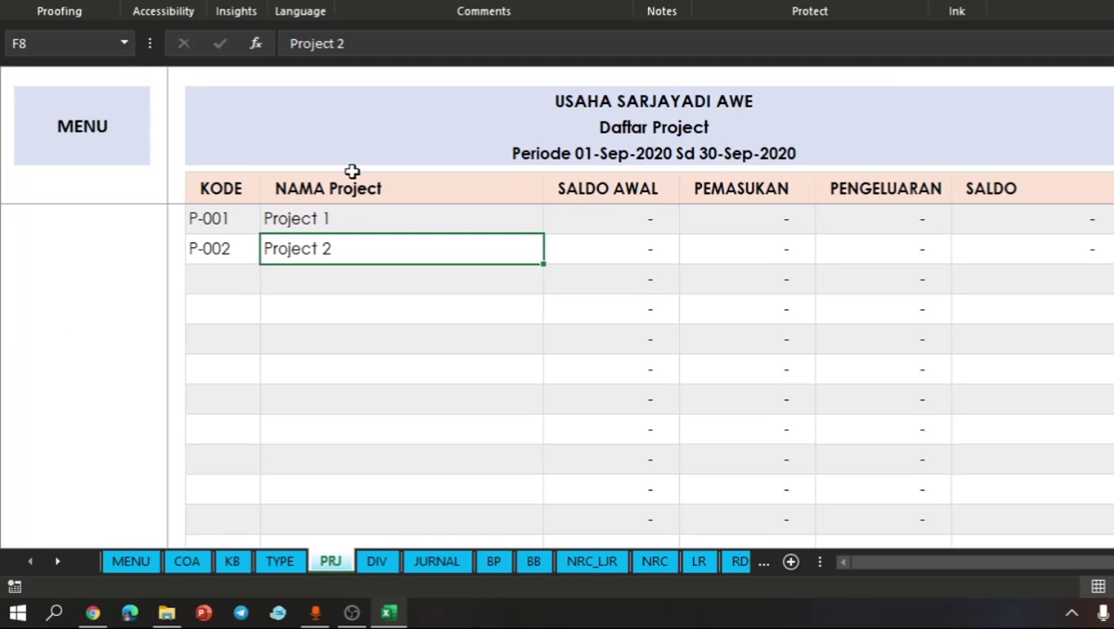
left_click(256, 215)
left_click_drag(279, 217, 298, 250)
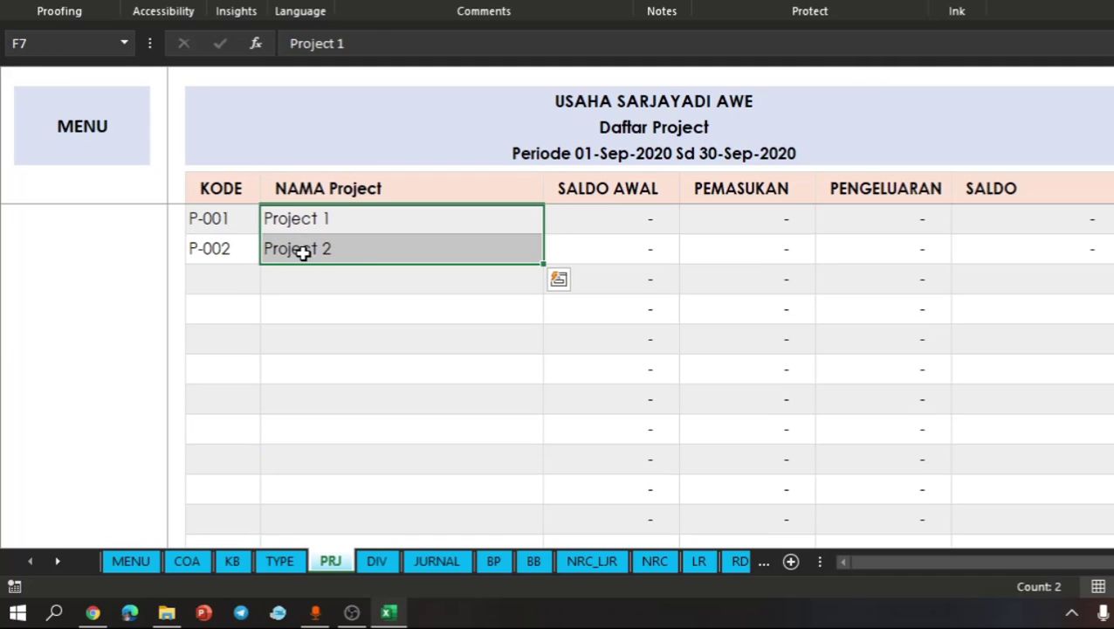
left_click(358, 250)
left_click(444, 221)
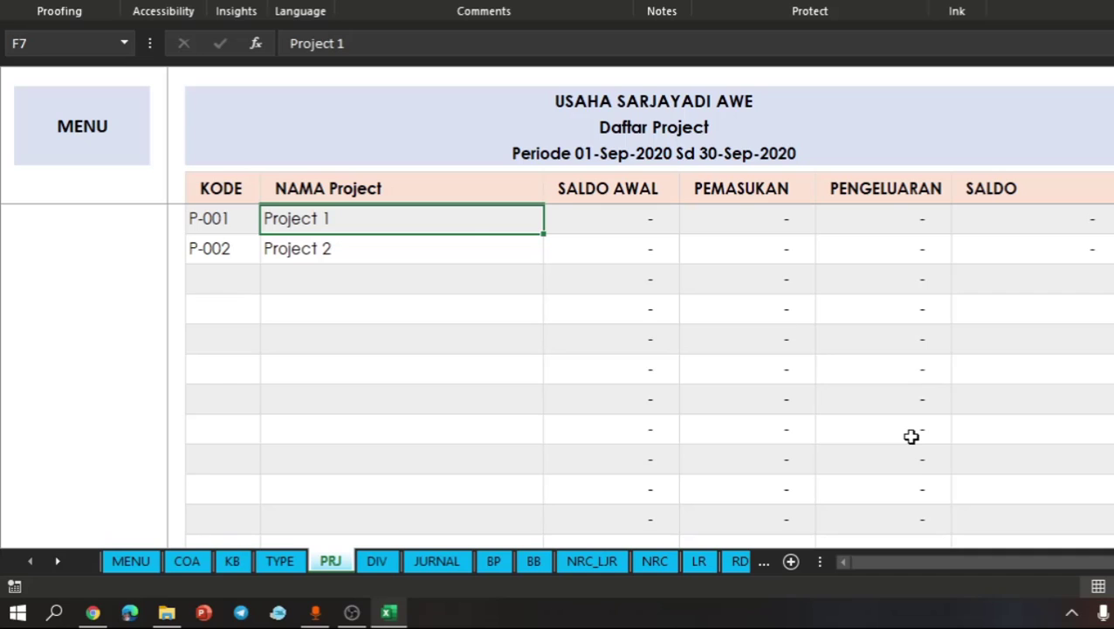
- Open the Type Transaksi list from the main menu sheet and review its transaction types from Pembelian to Penerimaan Lainnya
left_click(94, 129)
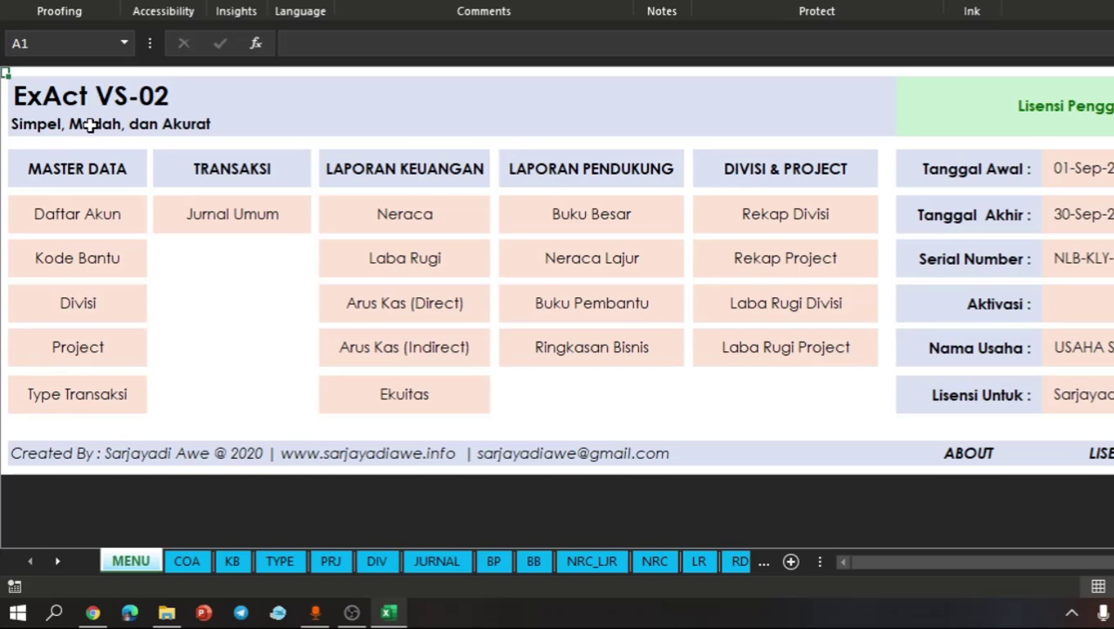
left_click(100, 400)
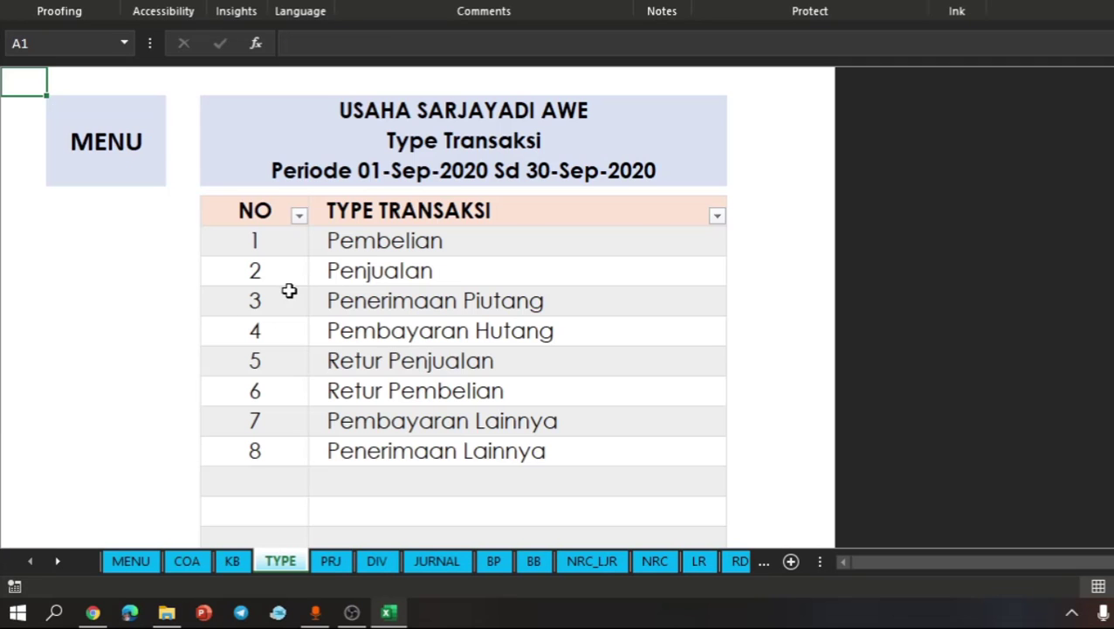
left_click_drag(419, 241, 399, 449)
left_click(428, 412)
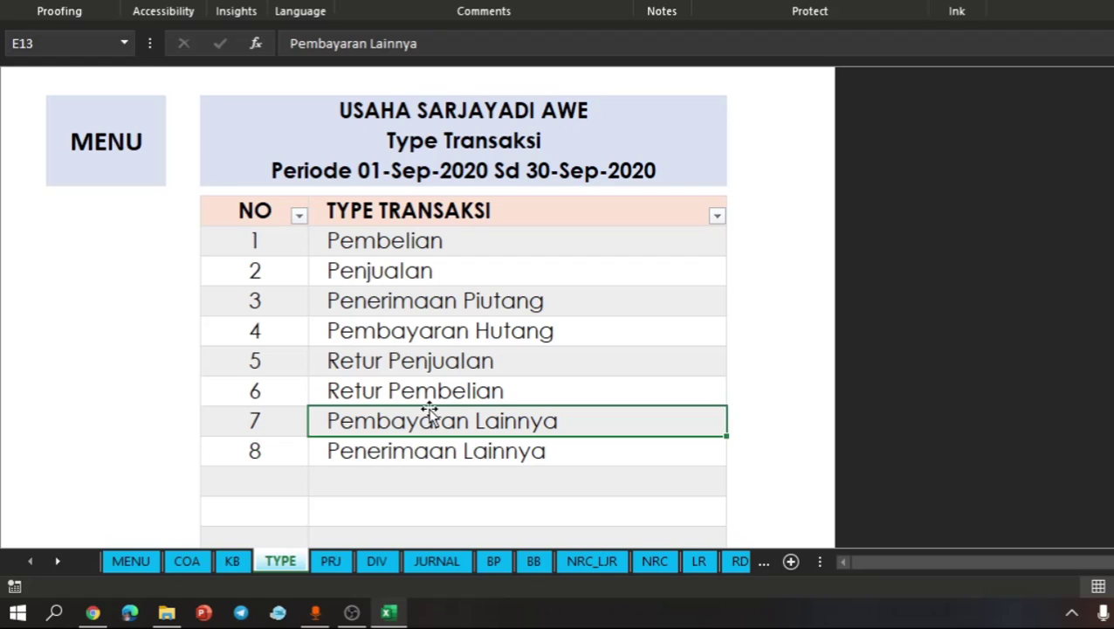
left_click(454, 327)
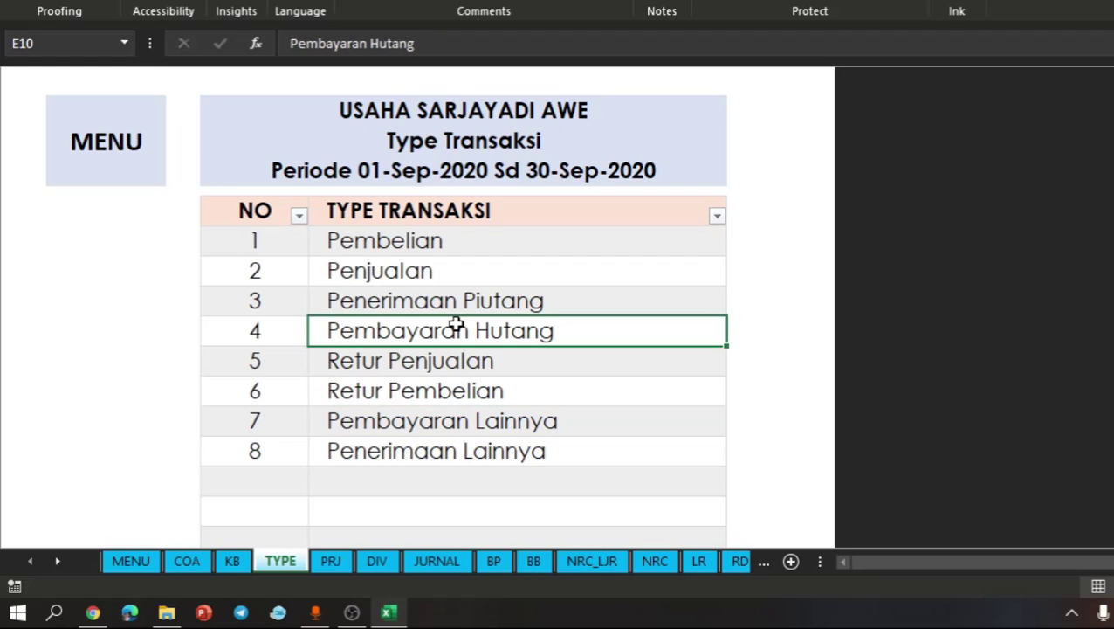
left_click(421, 266)
- Open the Jurnal Umum from the main menu sheet and examine its TANGGAL, REF and KETERANGAN columns and the period heading
left_click(93, 163)
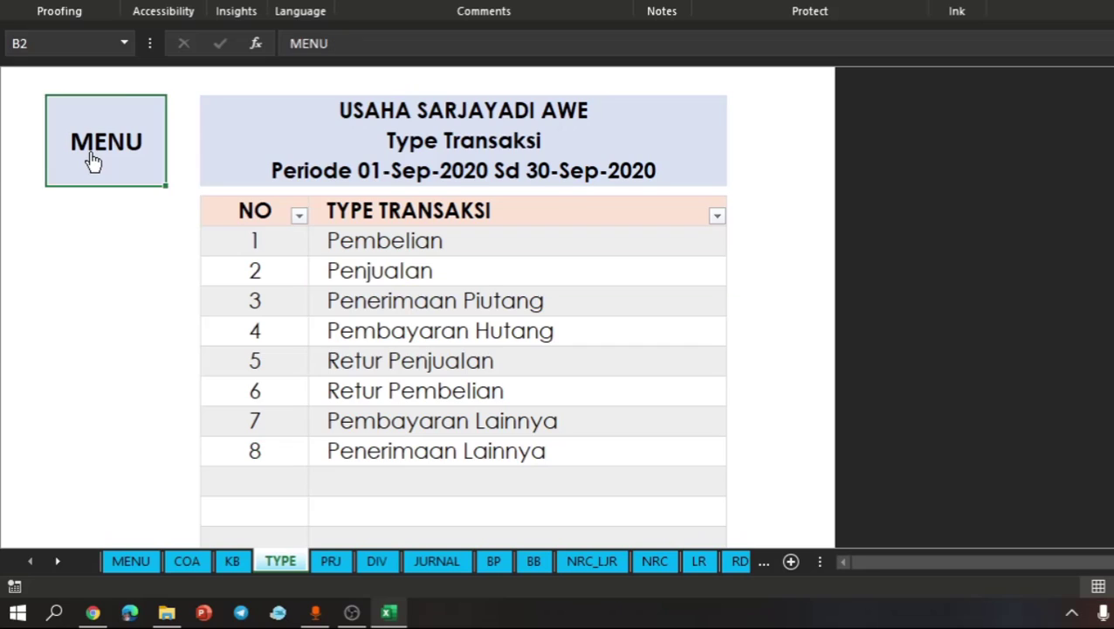
left_click(306, 385)
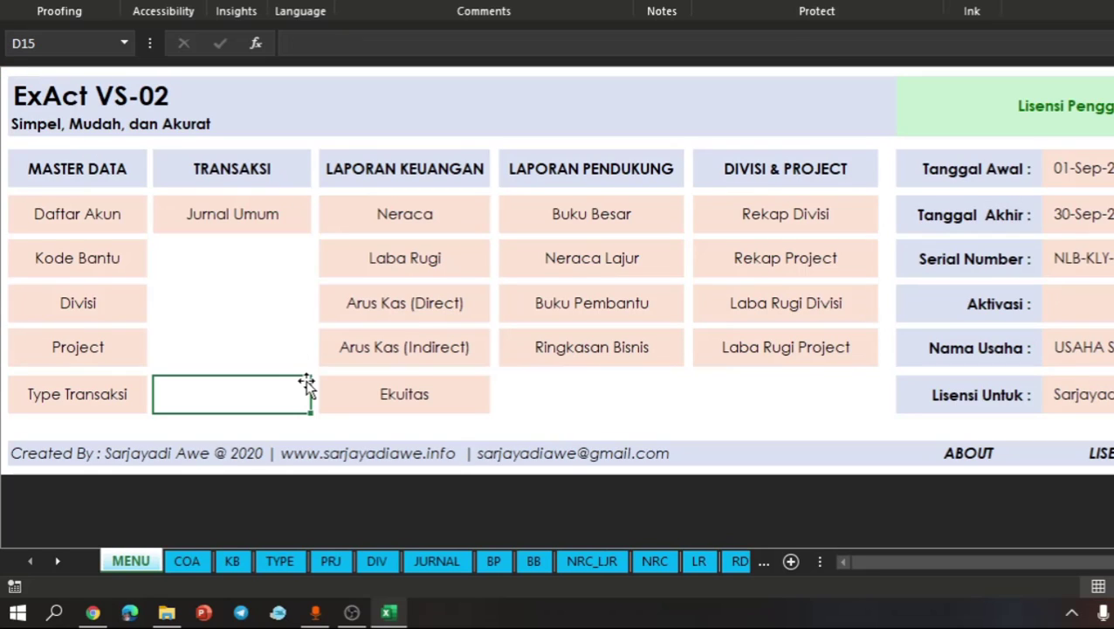
left_click(251, 218)
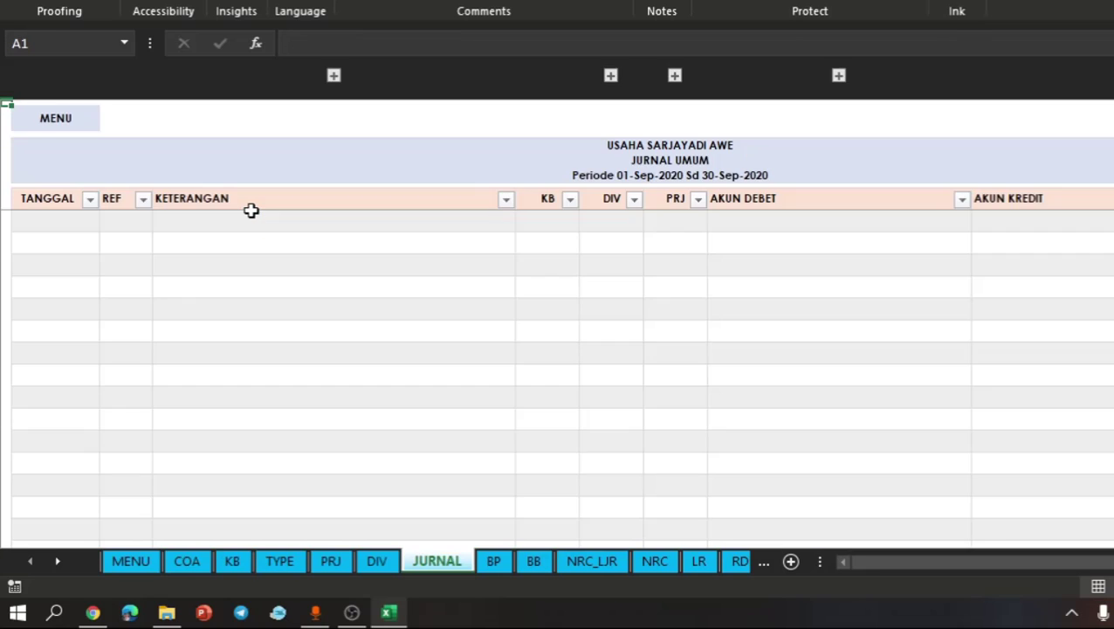
left_click_drag(251, 210, 253, 201)
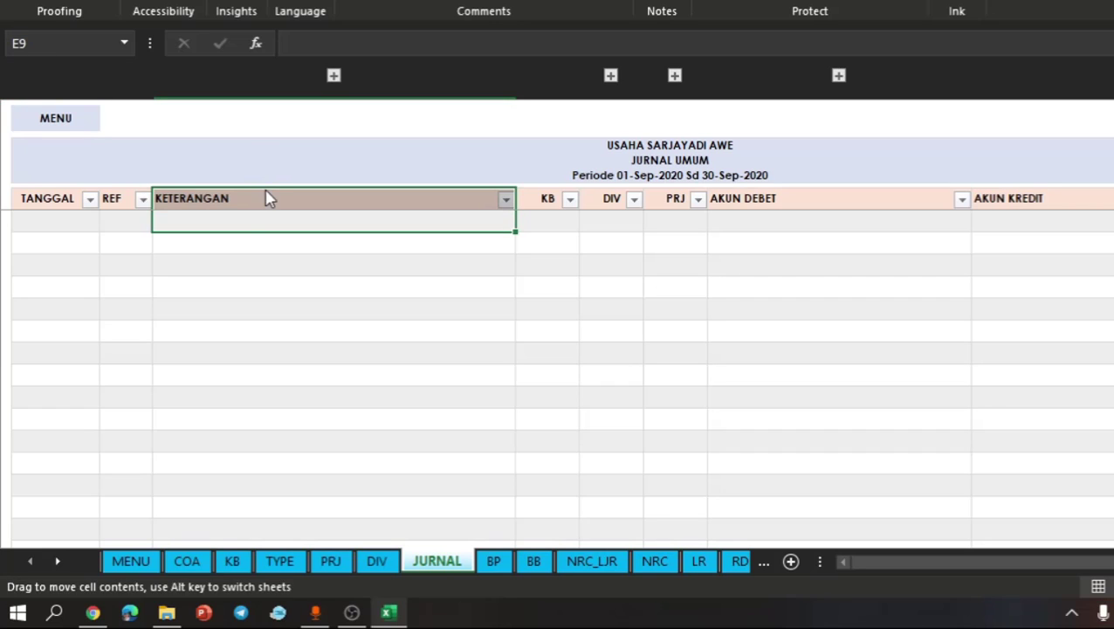
left_click(221, 201)
left_click(185, 219)
key("Left")
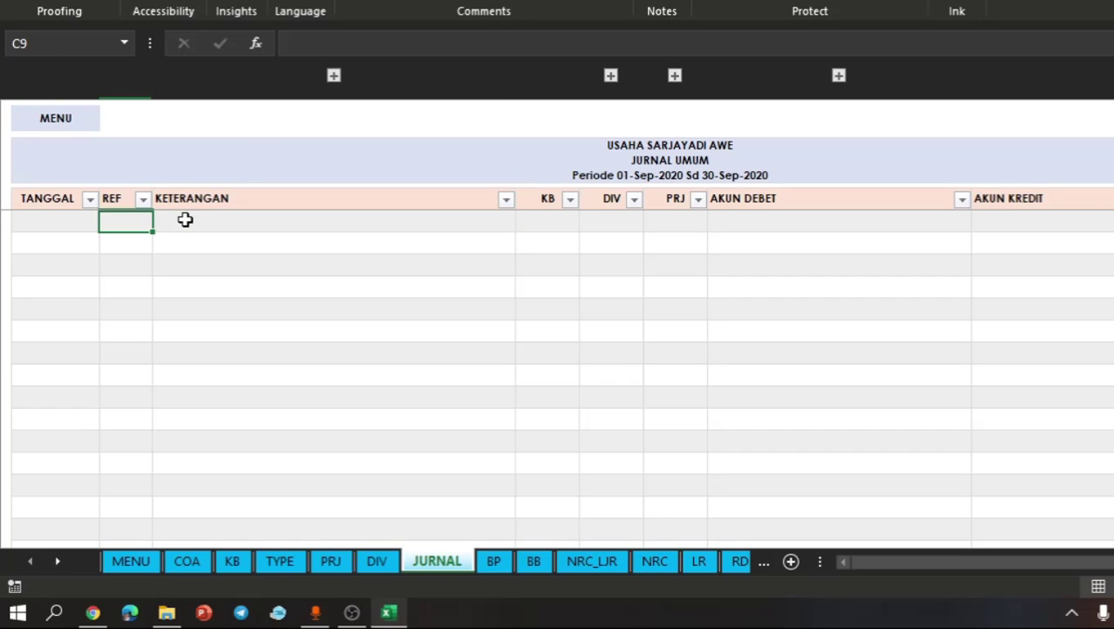
key("Left")
key("Up")
key("Down")
key("Down")
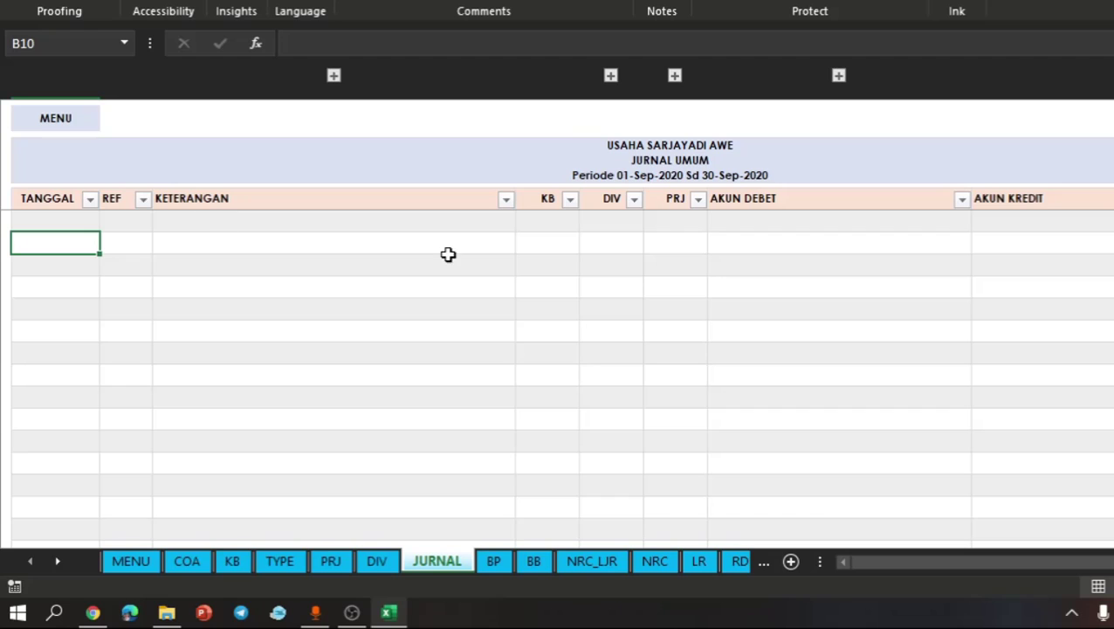
left_click(638, 175)
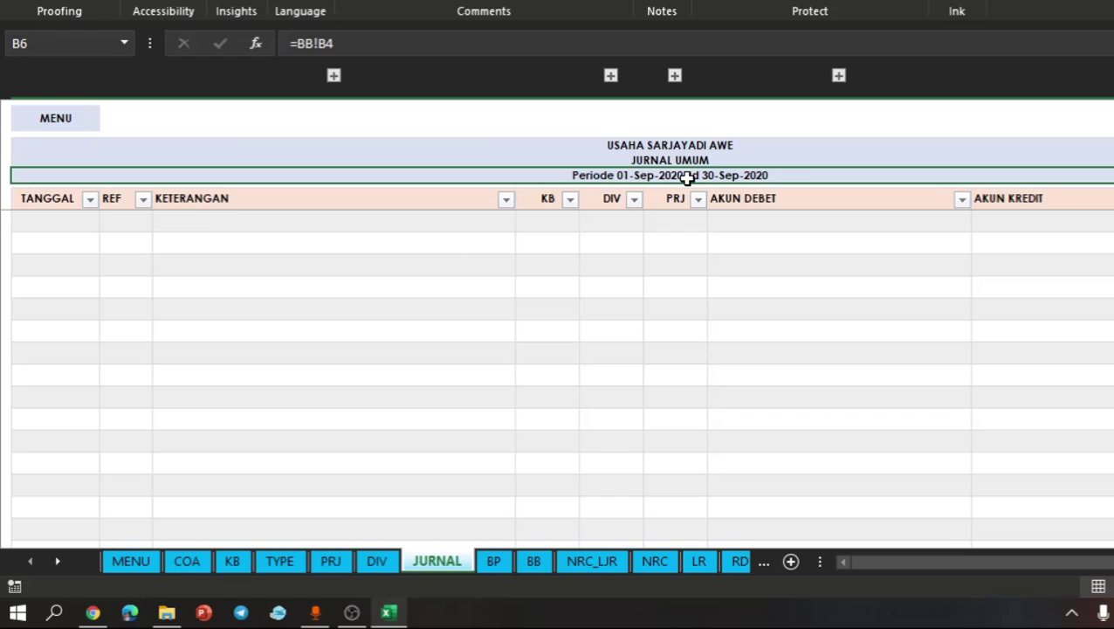
- Enter the transaction date 9/2/2020 in the TANGGAL column of the first journal row
left_click(73, 223)
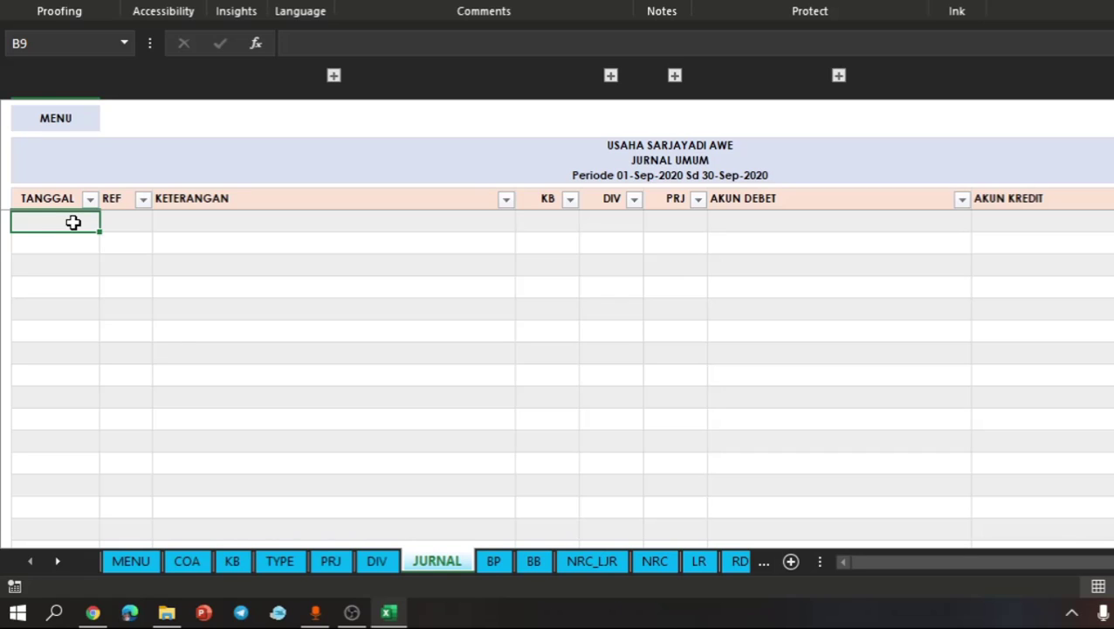
double_click(74, 223)
type("9/")
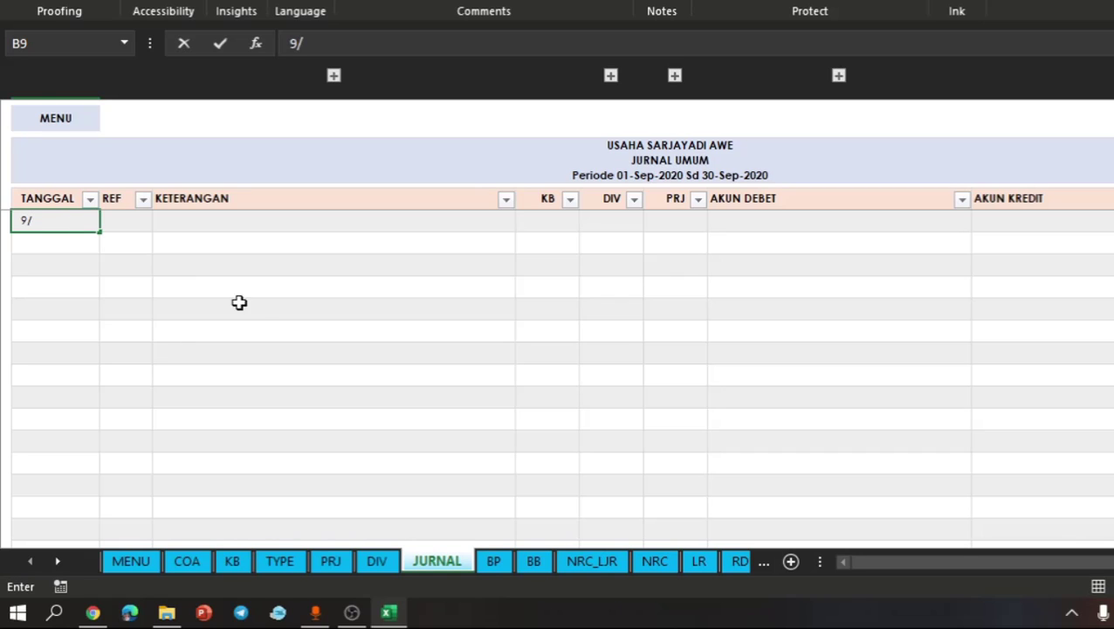
type("2/20")
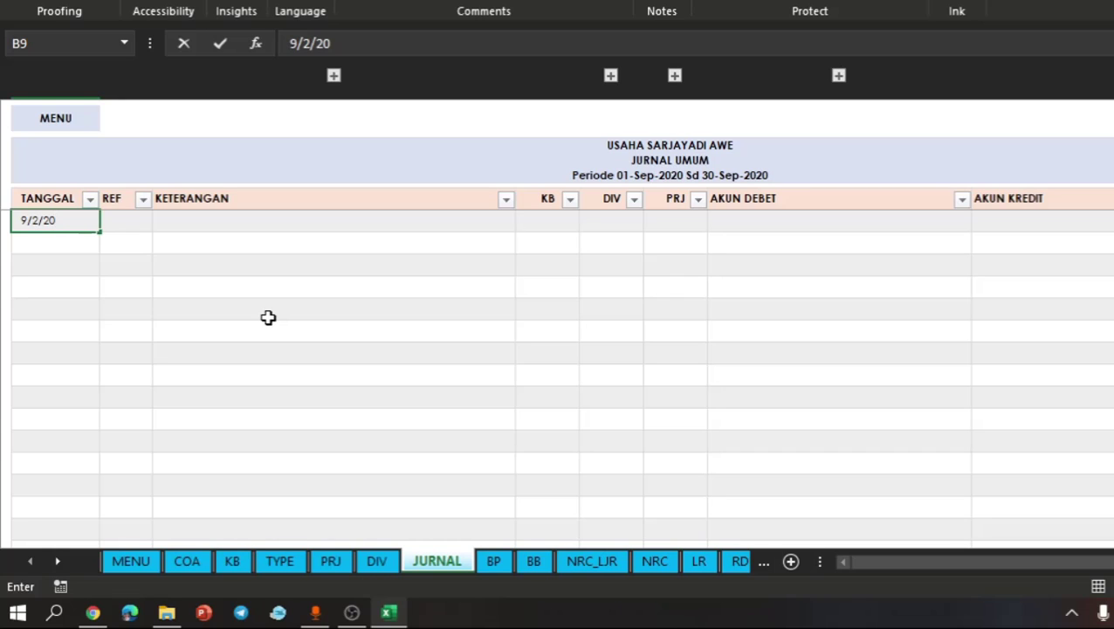
key("Return")
- Enter JU1 as the reference in the REF column of the first journal row
left_click(133, 224)
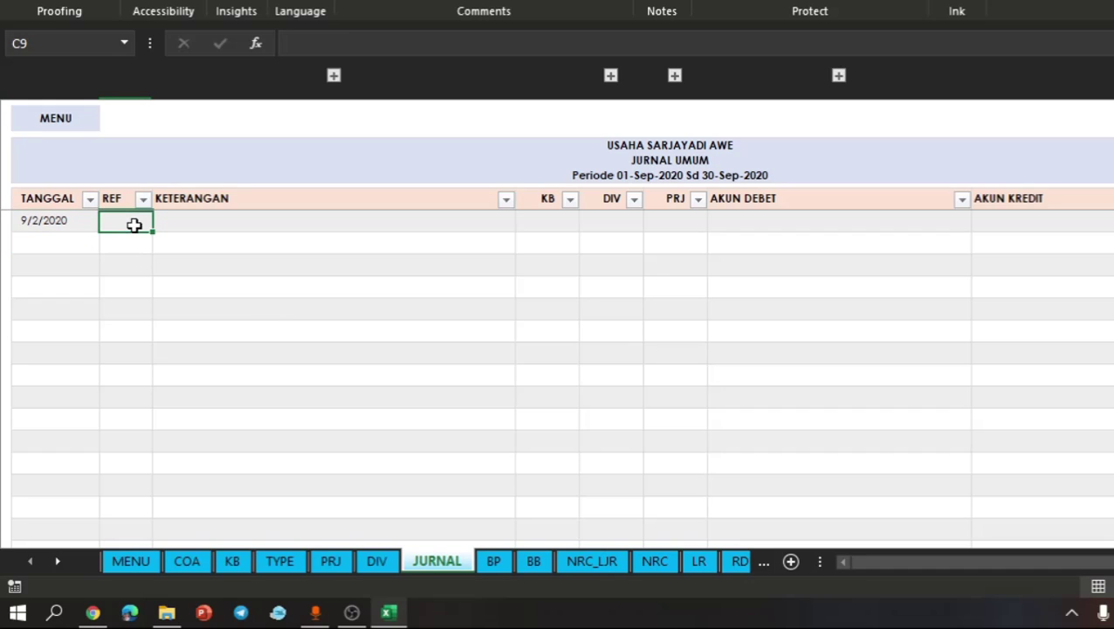
type("JU")
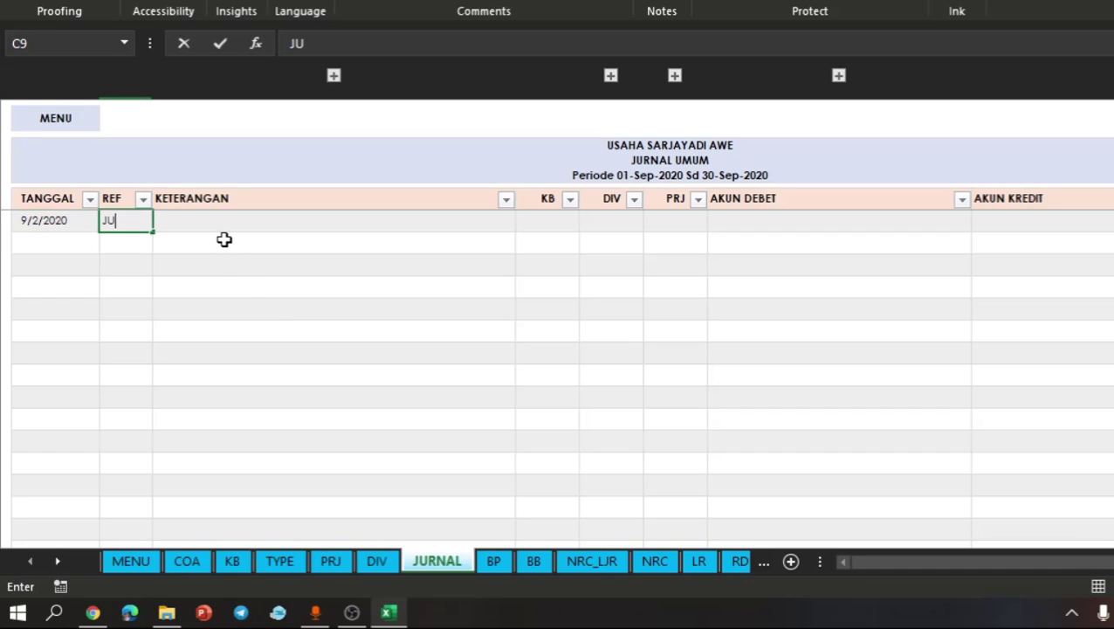
type("1")
key("Return")
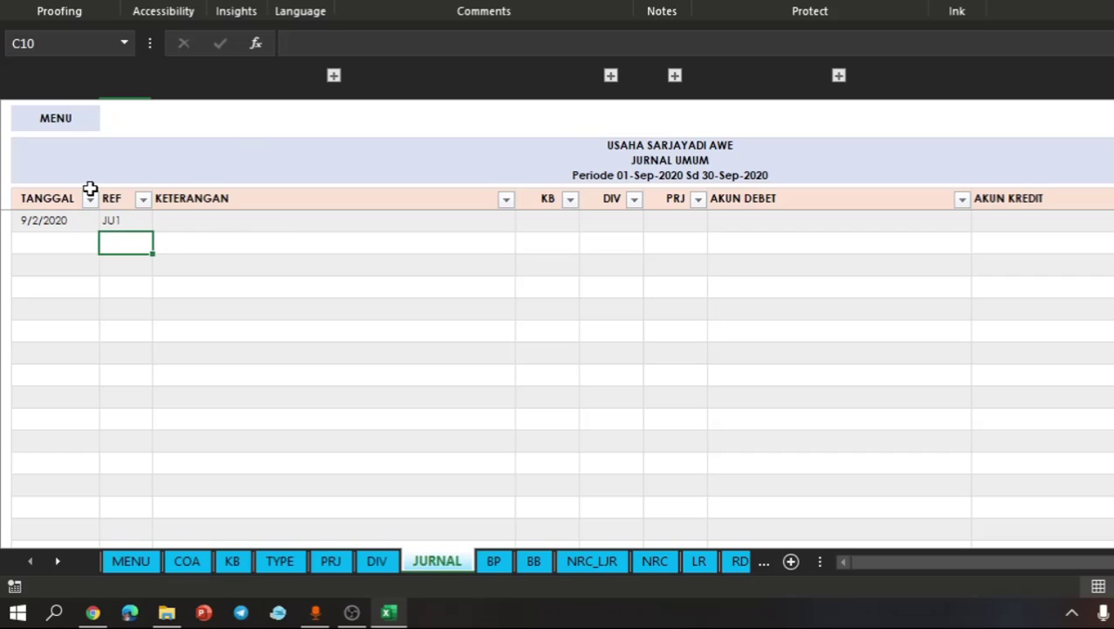
- Enter the description Pembelian Barang Dagang Tunai in the KETERANGAN column of the first journal row
left_click(117, 221)
left_click(195, 221)
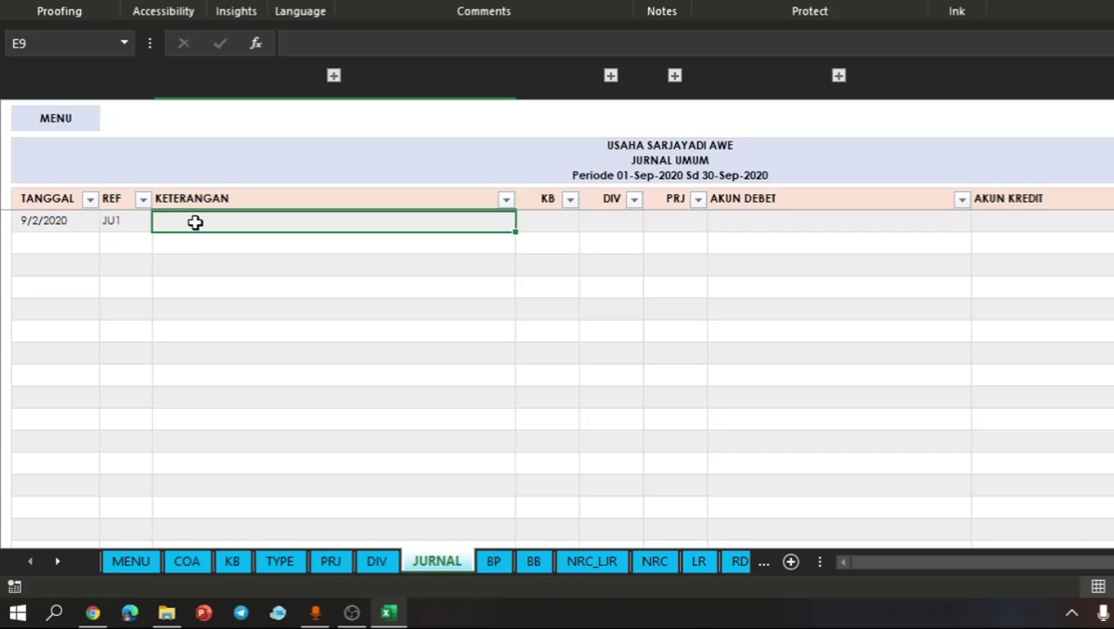
type("Pembelian ")
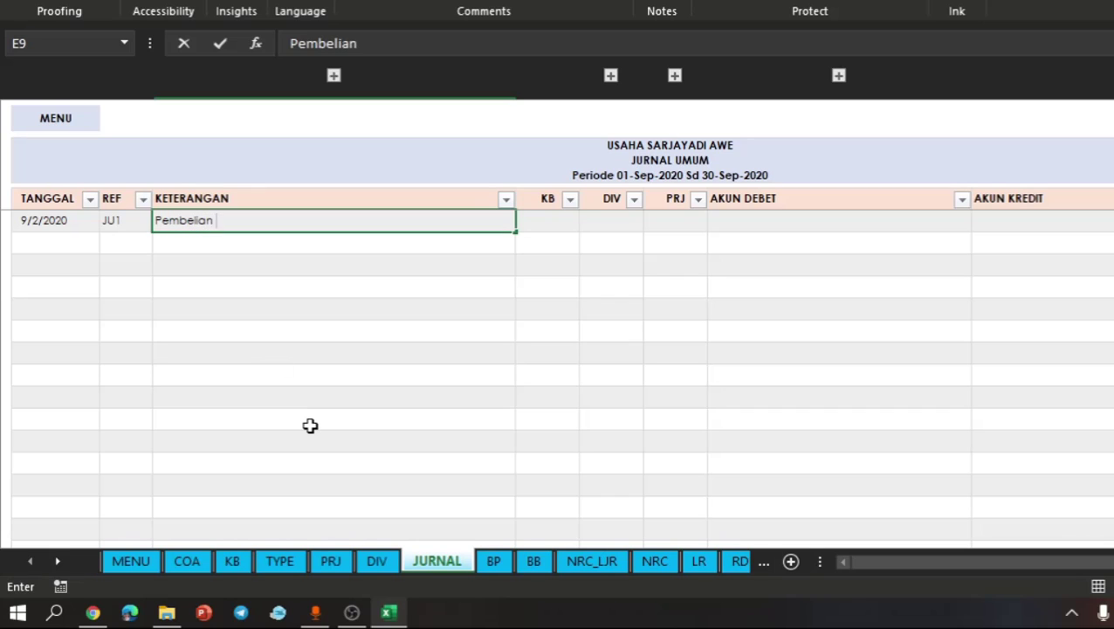
type("Barang Dagang ")
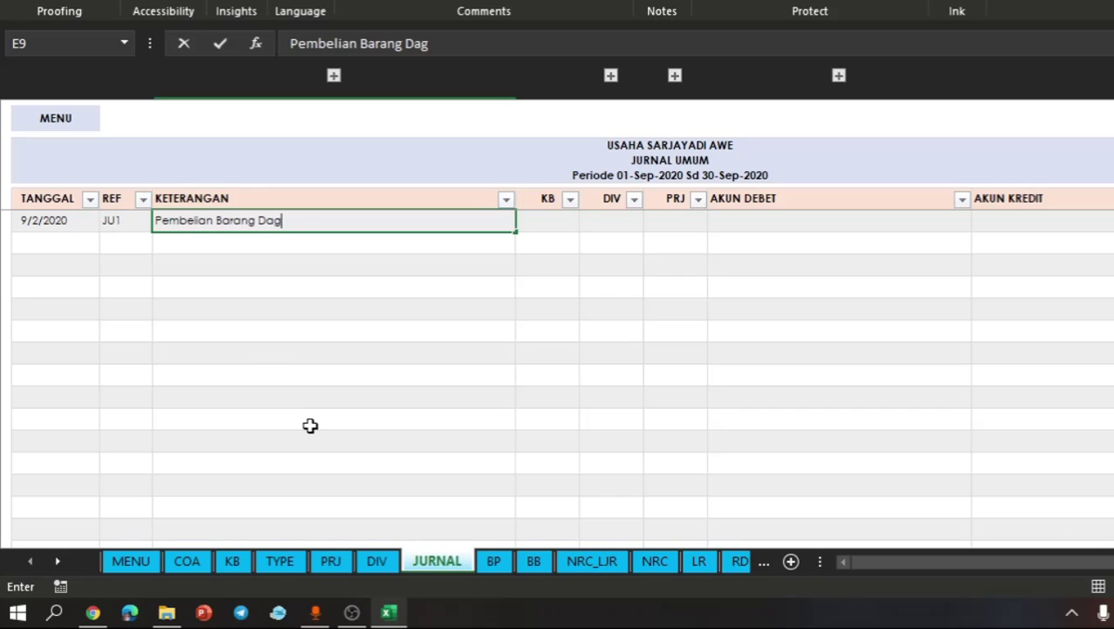
type("Tunai")
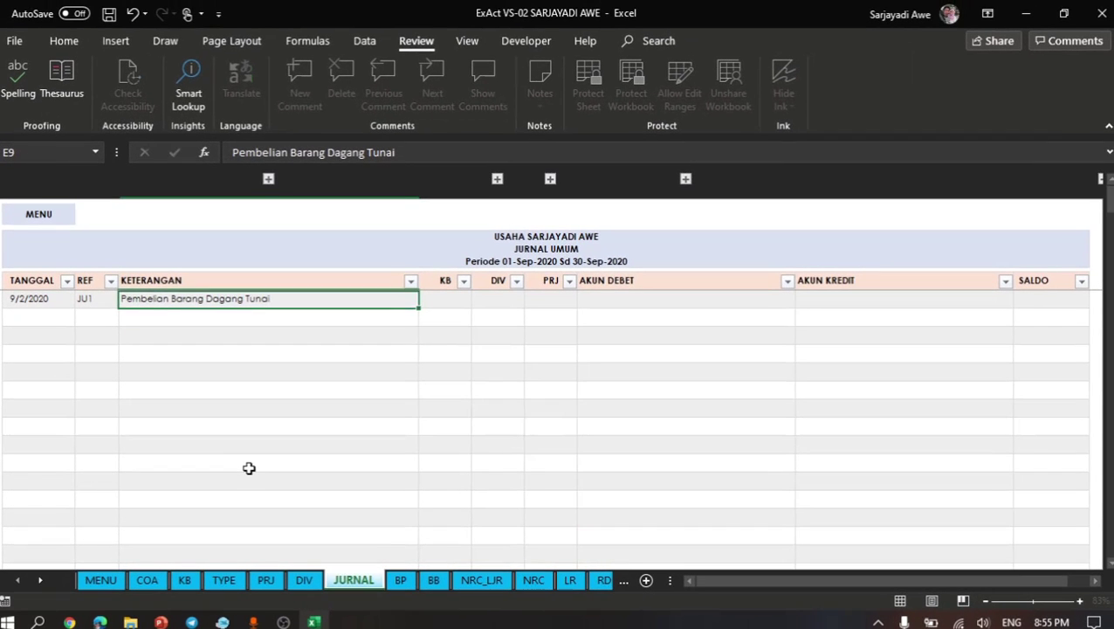
key("Return")
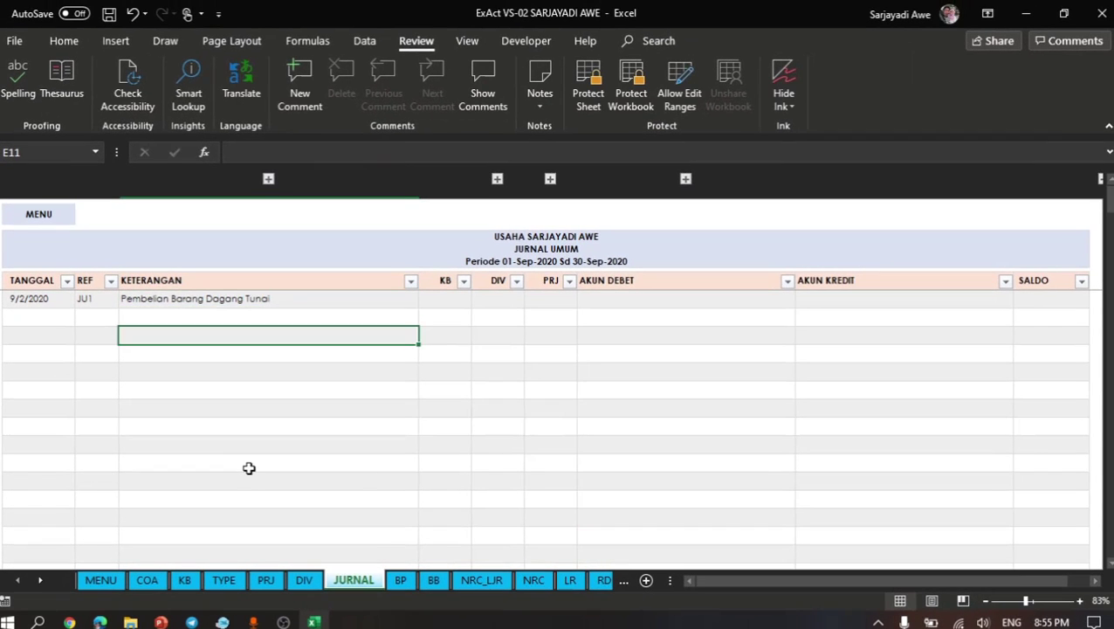
- Look over the KB, DIV, PRJ and AKUN DEBET columns of the journal
left_click(446, 298)
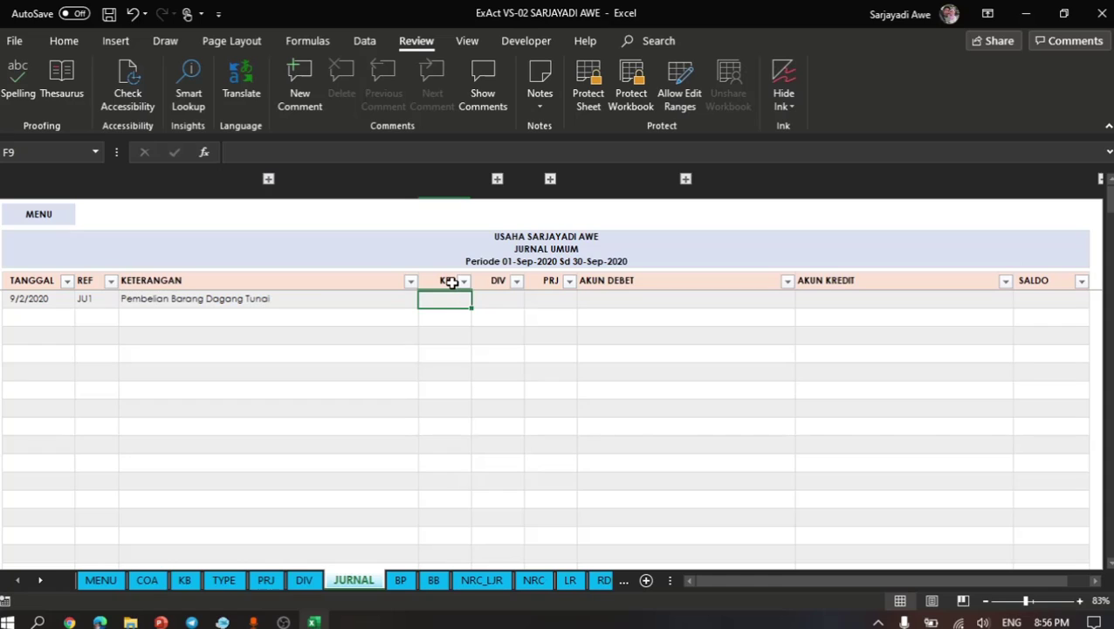
left_click_drag(451, 282, 451, 376)
left_click(451, 376)
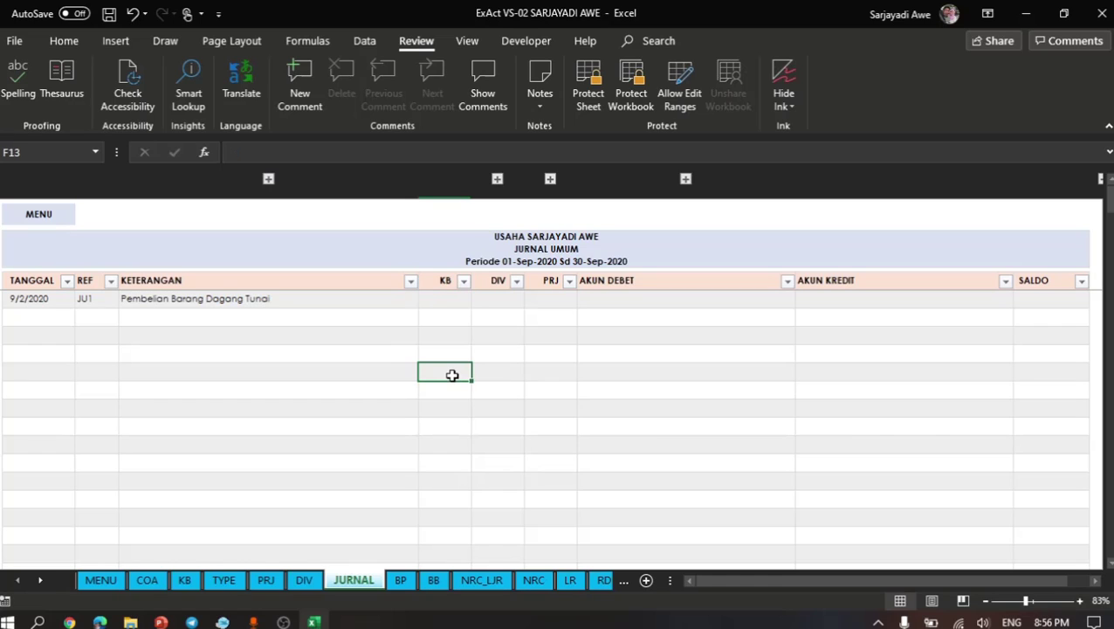
left_click(456, 315)
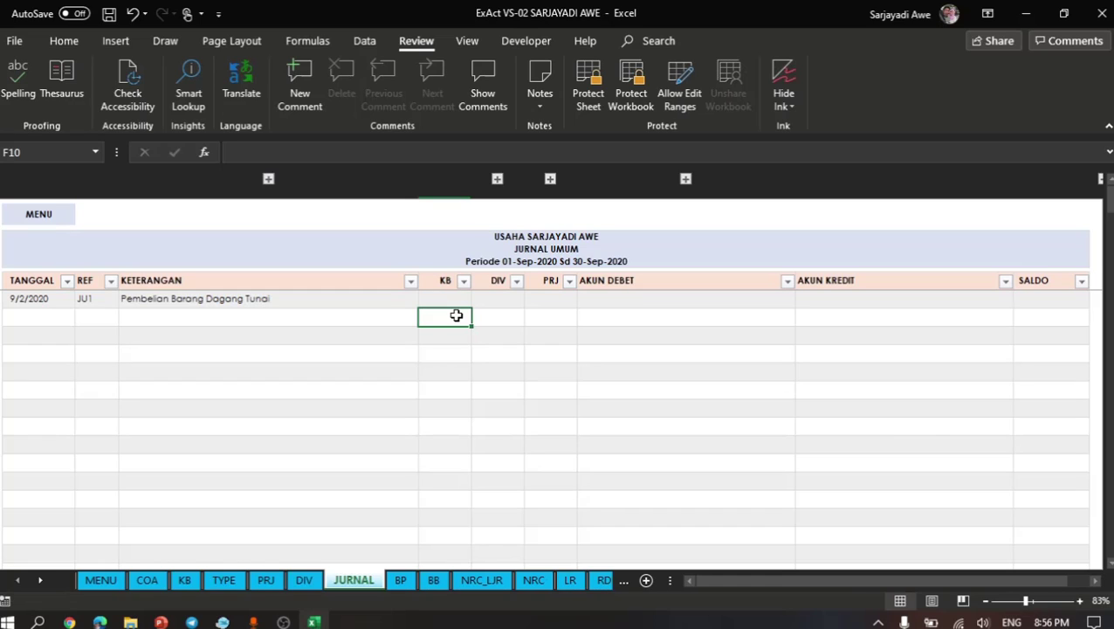
left_click(460, 297)
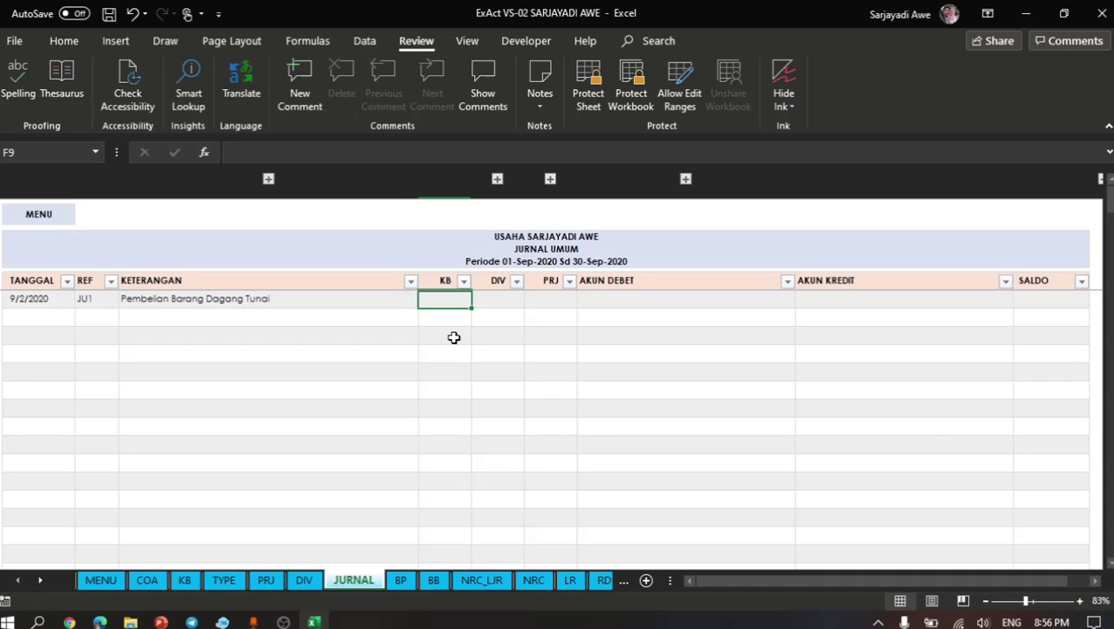
left_click(495, 297)
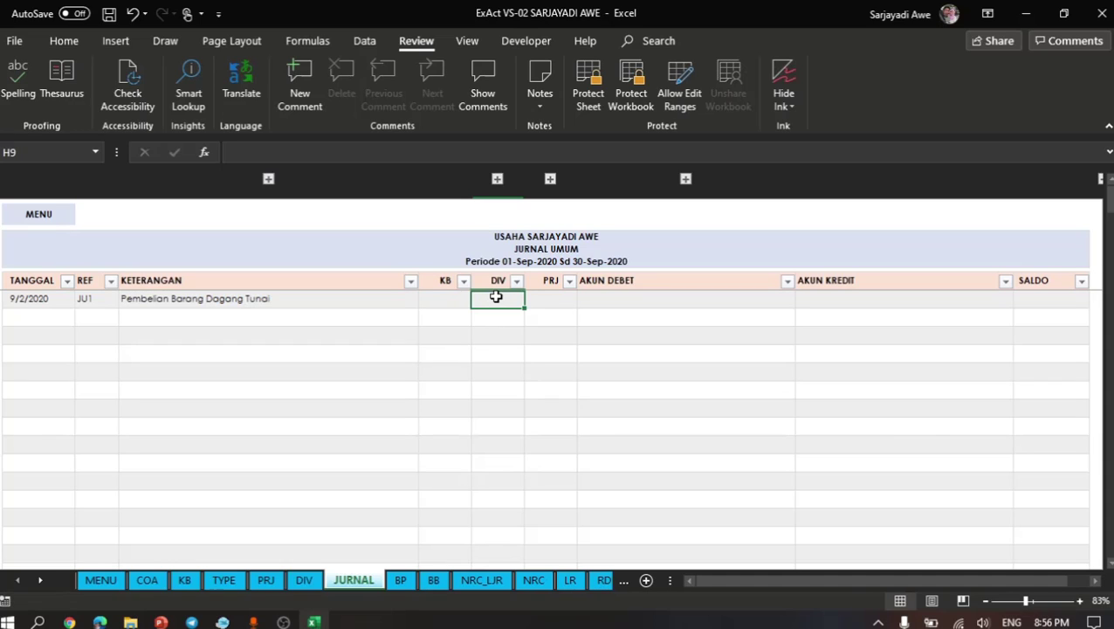
left_click_drag(500, 281, 500, 389)
left_click(499, 388)
left_click(499, 304)
left_click(549, 297)
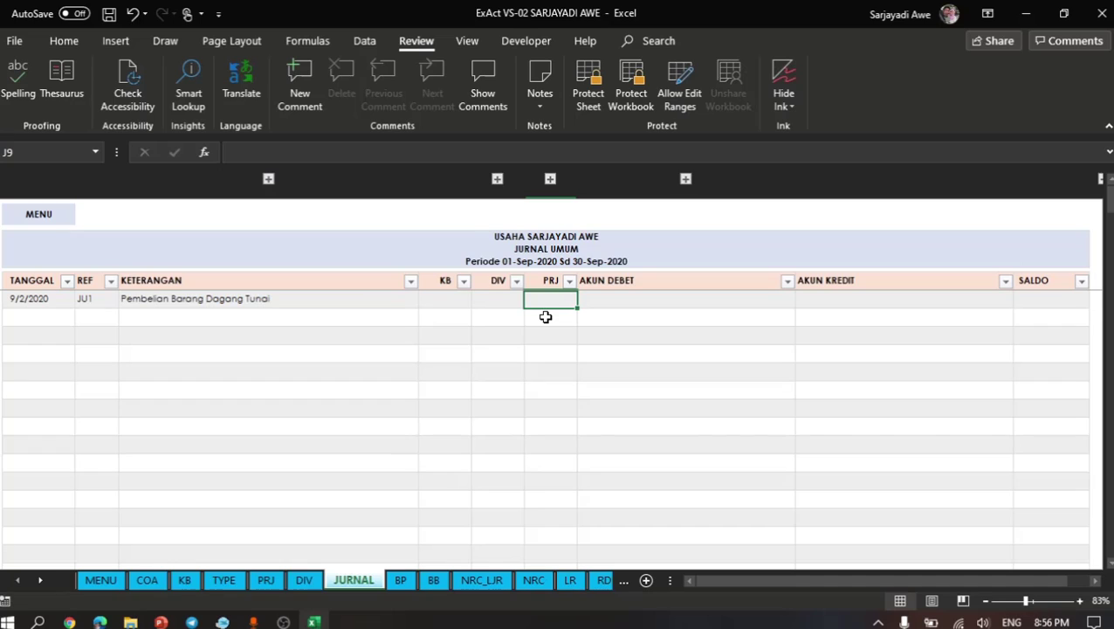
left_click(625, 298)
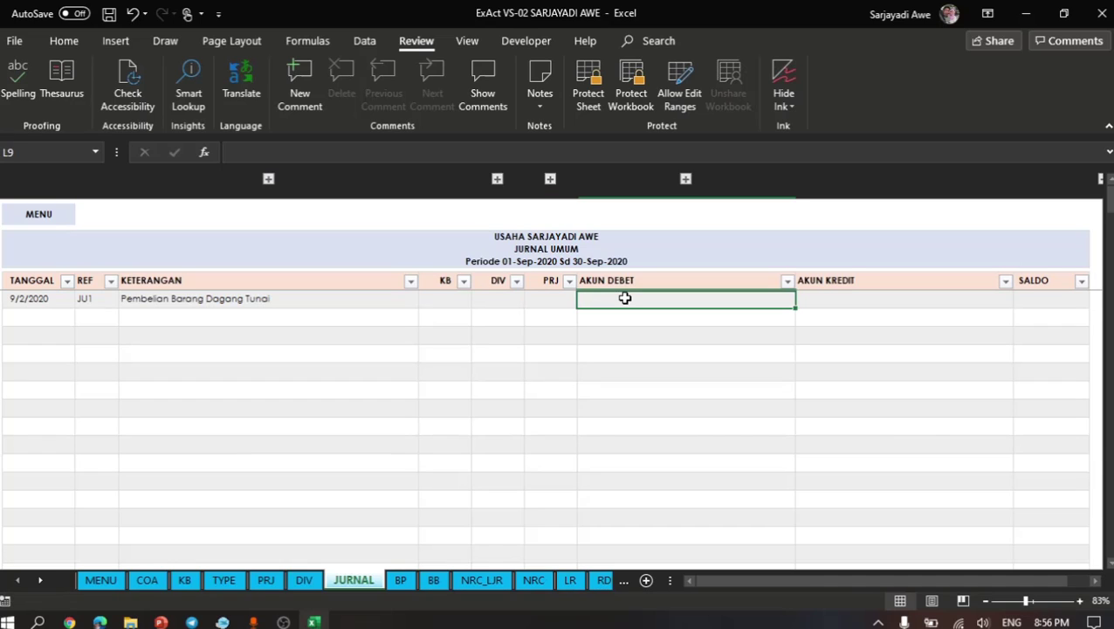
- Expand the hidden TYPE column and set the first journal row's transaction type to Pembelian
left_click(177, 295)
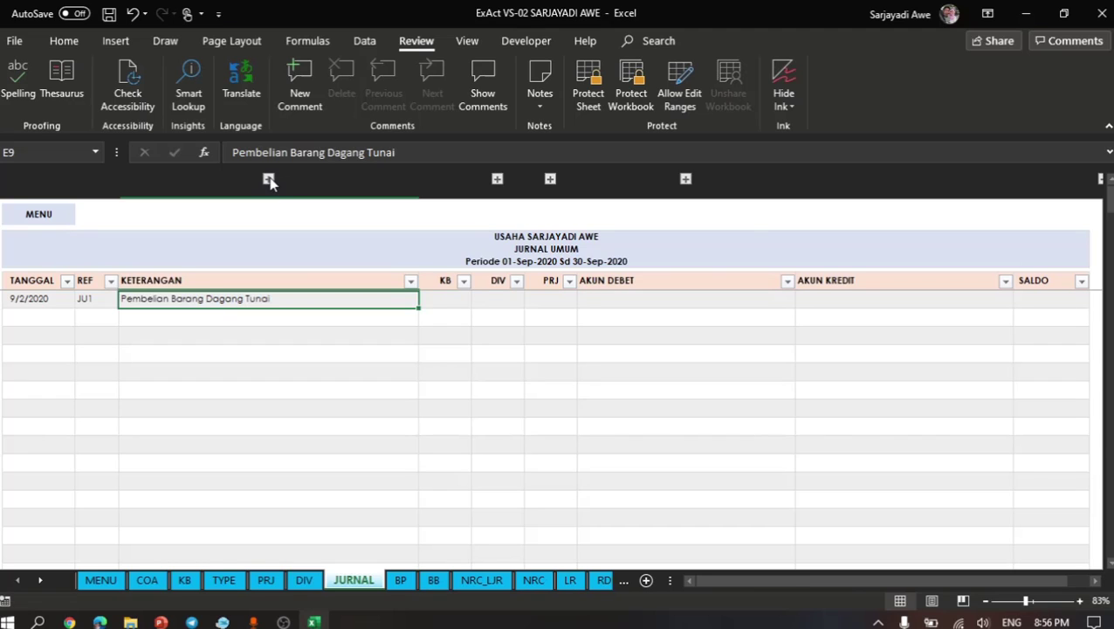
left_click(268, 179)
left_click(164, 301)
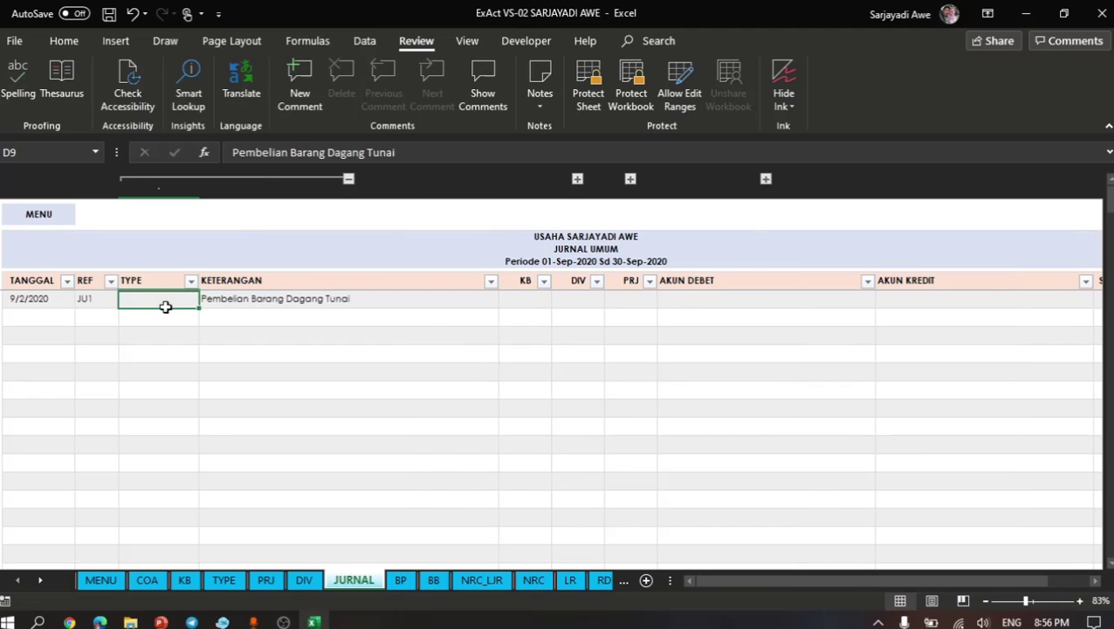
left_click(207, 300)
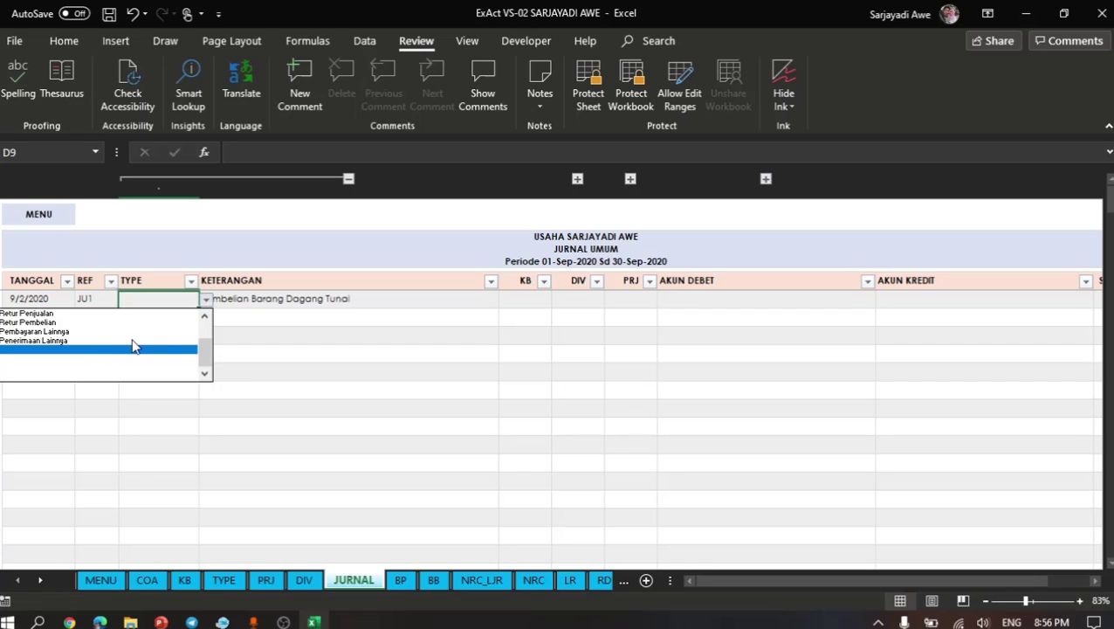
left_click_drag(204, 342, 214, 305)
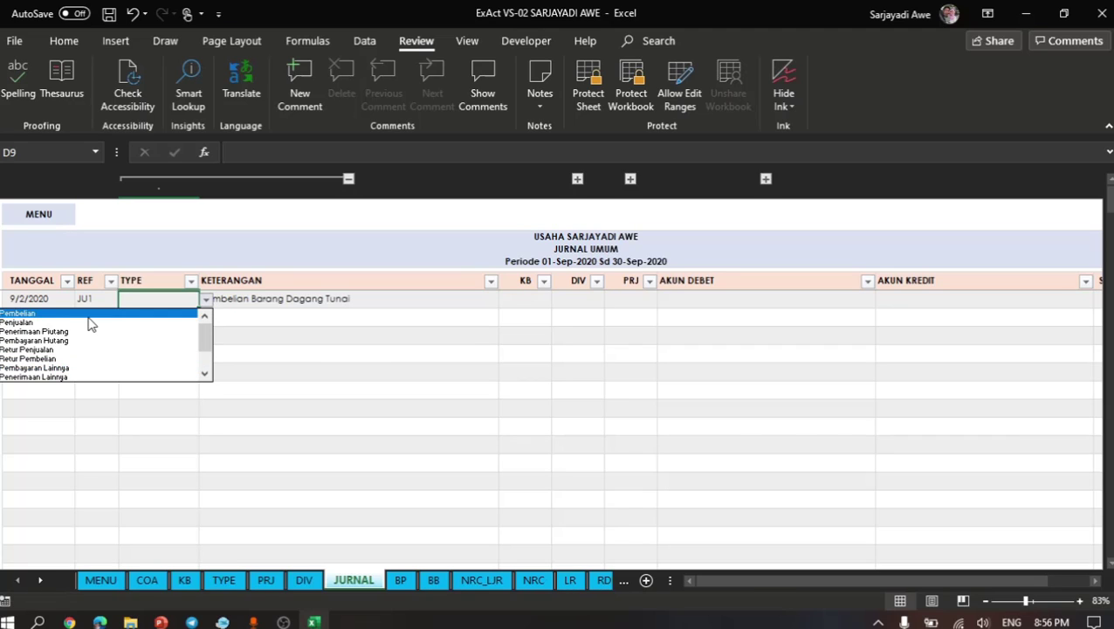
left_click(45, 315)
left_click(215, 332)
left_click(197, 304)
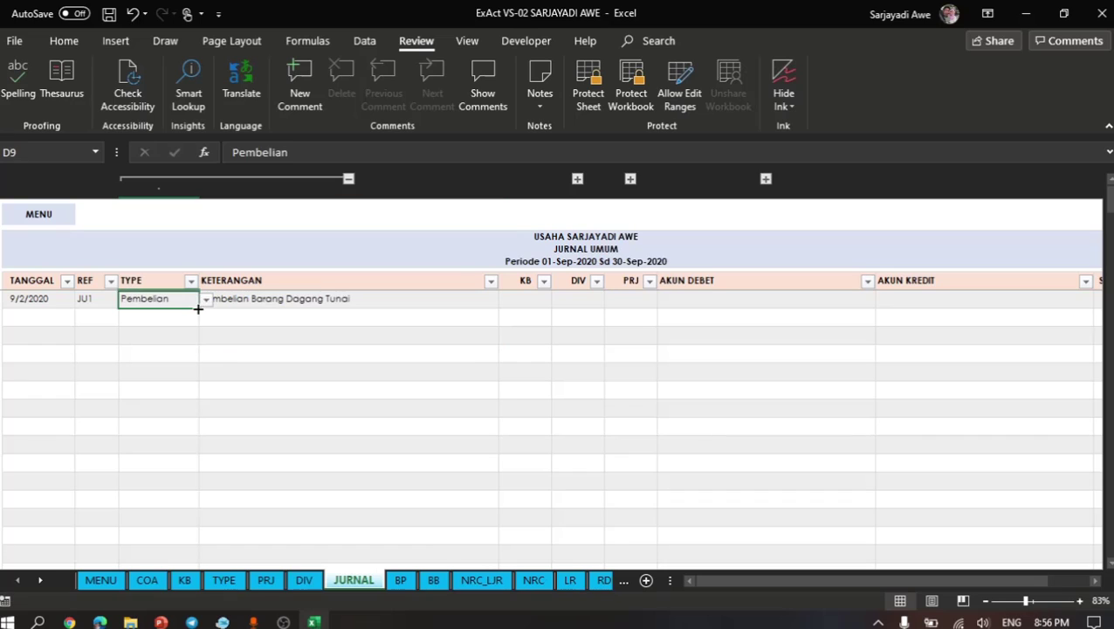
- Check which transaction types the TYPE column can be filtered by, leaving the filter unapplied
left_click(258, 317)
left_click(278, 297)
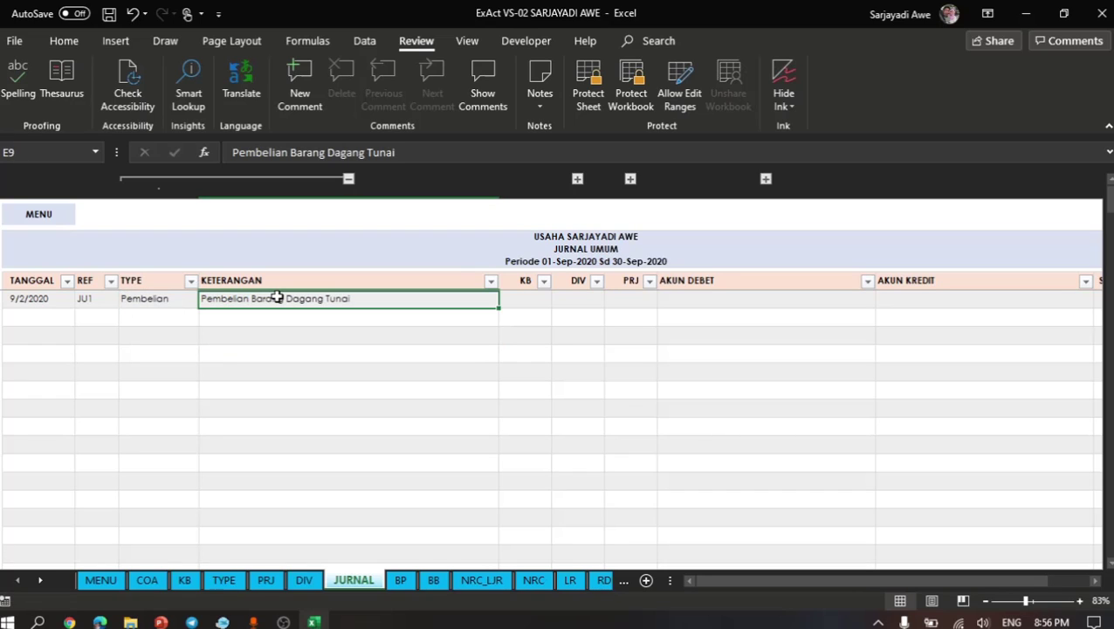
left_click(191, 281)
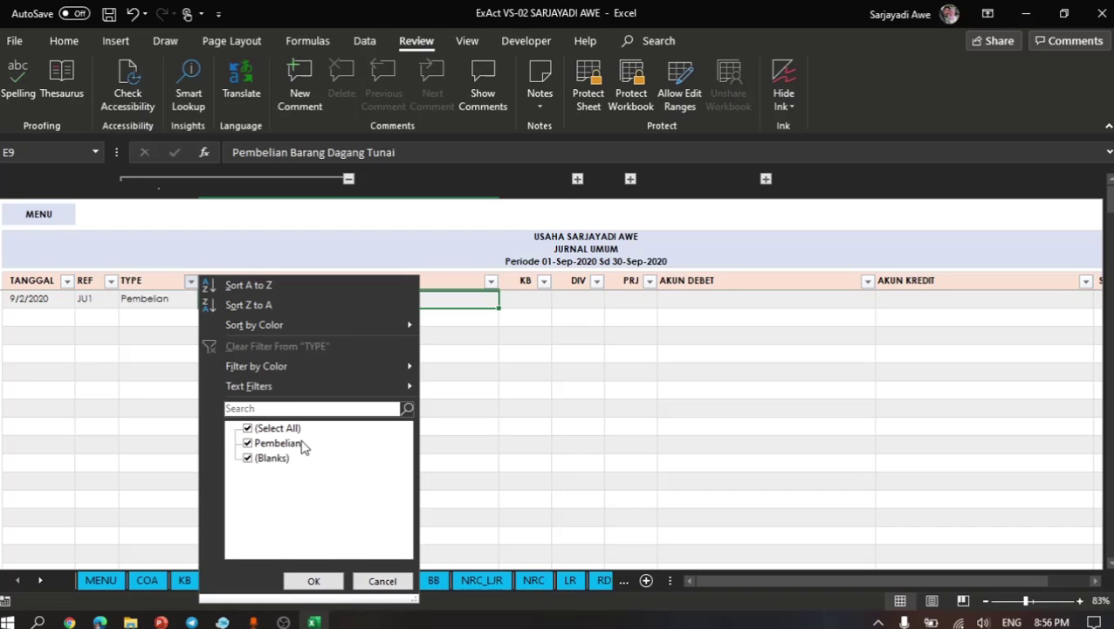
left_click(377, 581)
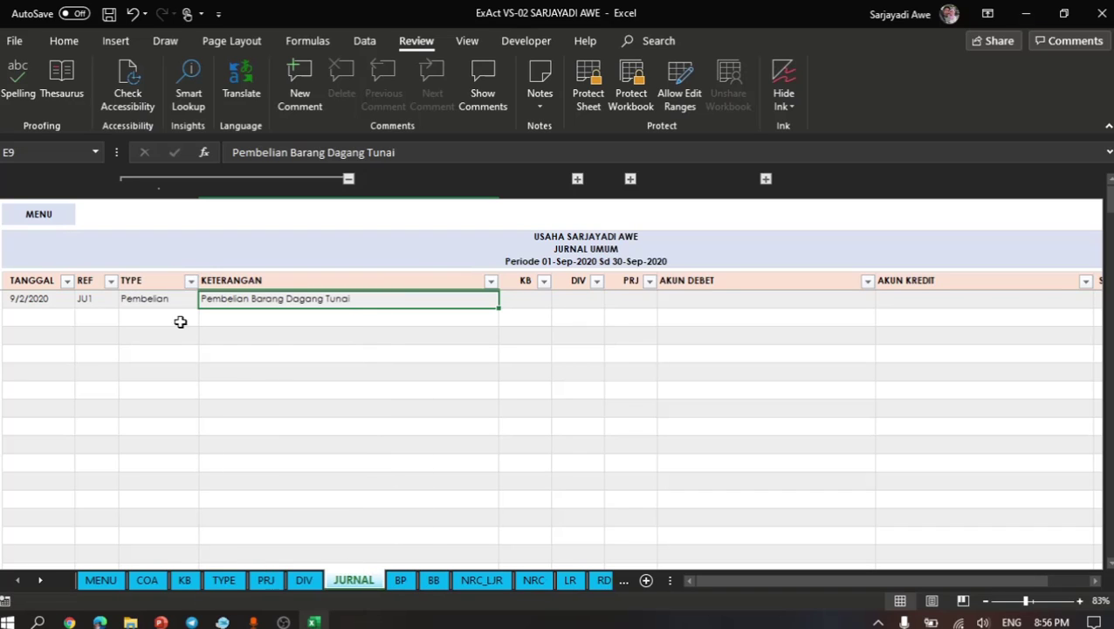
- Look up accounts matching "persediaa" and set the first row's debit account to 114001 | Persediaan Barang
left_click(177, 304)
left_click(294, 302)
left_click(645, 302)
left_click(681, 302)
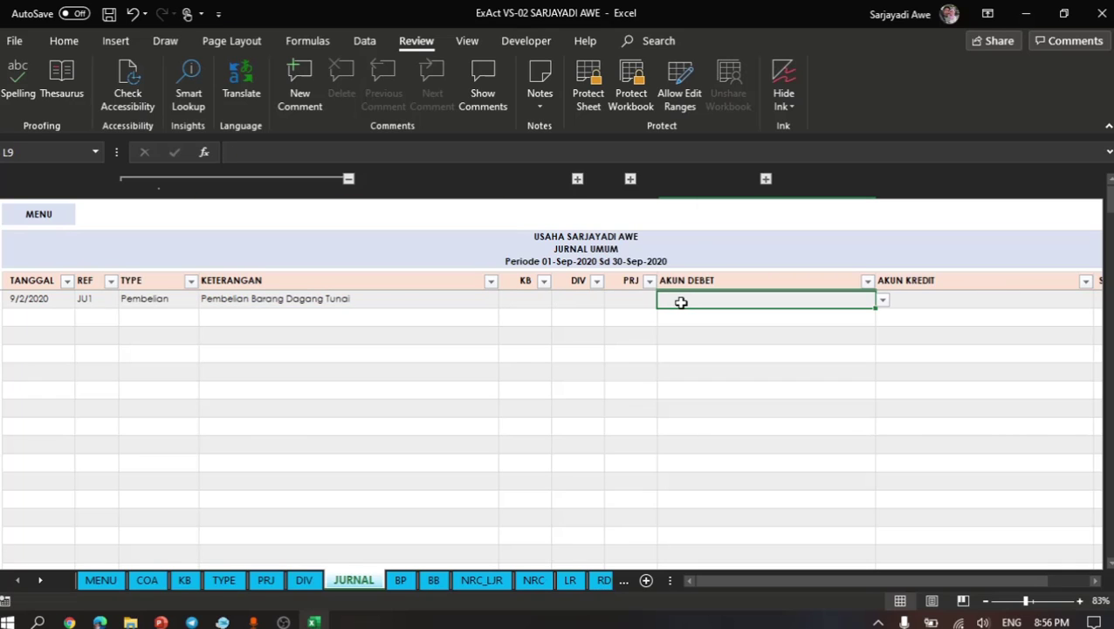
scroll(682, 302, "right", 3)
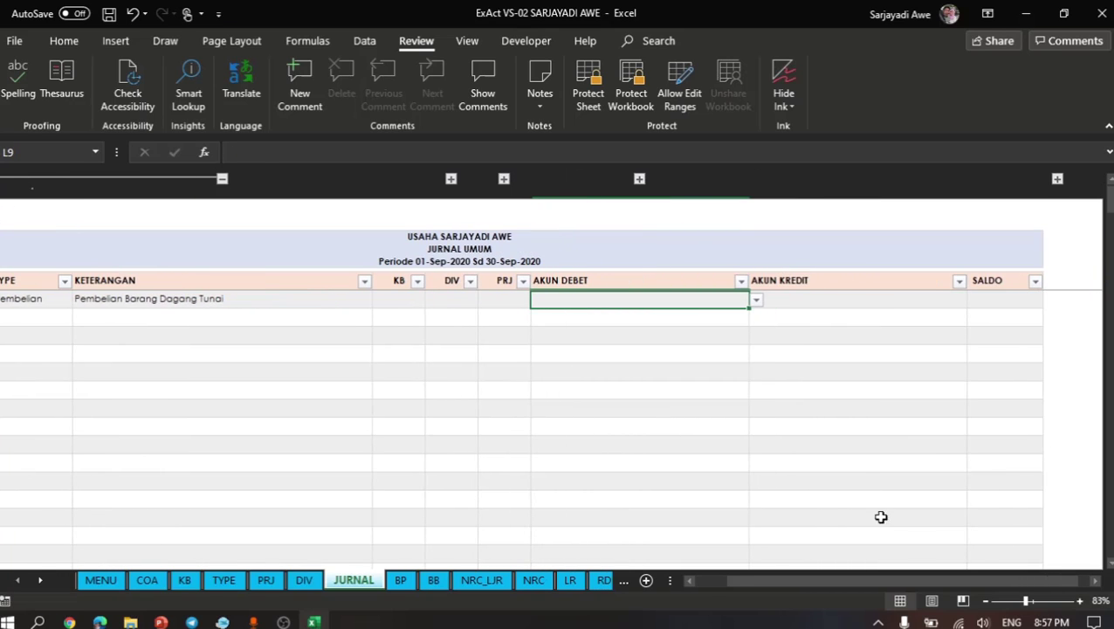
left_click(1080, 600)
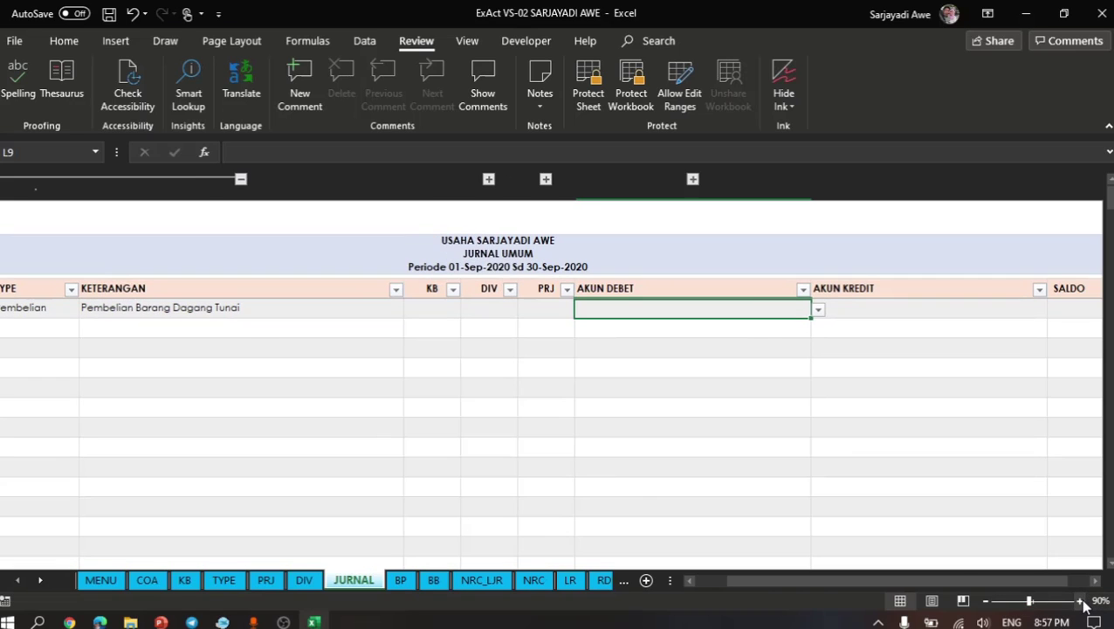
left_click(1081, 601)
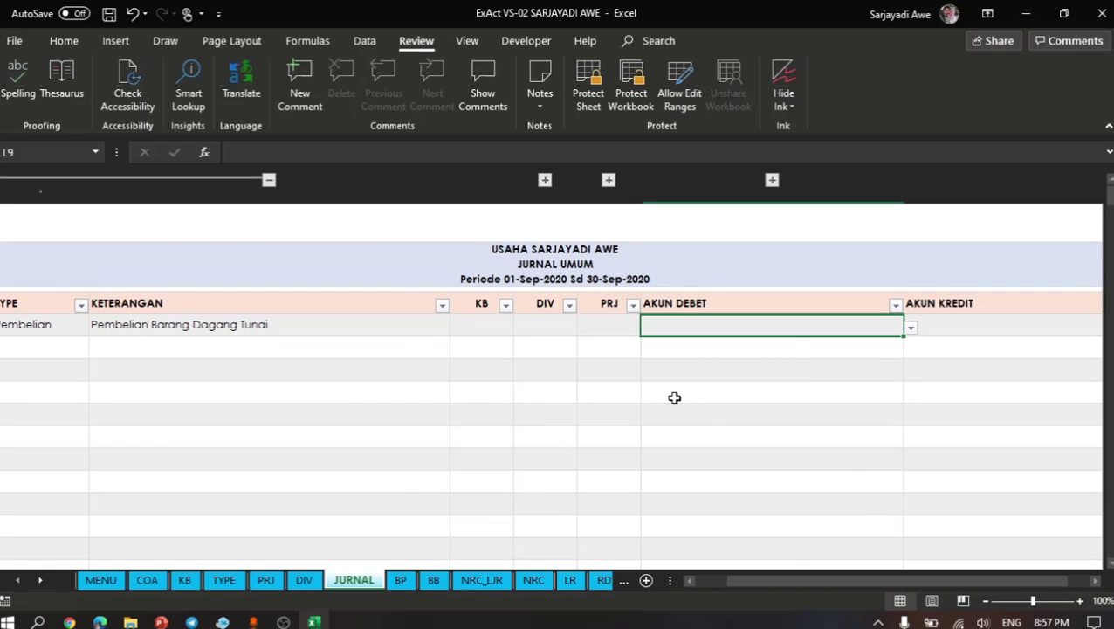
scroll(675, 395, "right", 3)
scroll(675, 397, "right", 2)
scroll(674, 398, "left", 2)
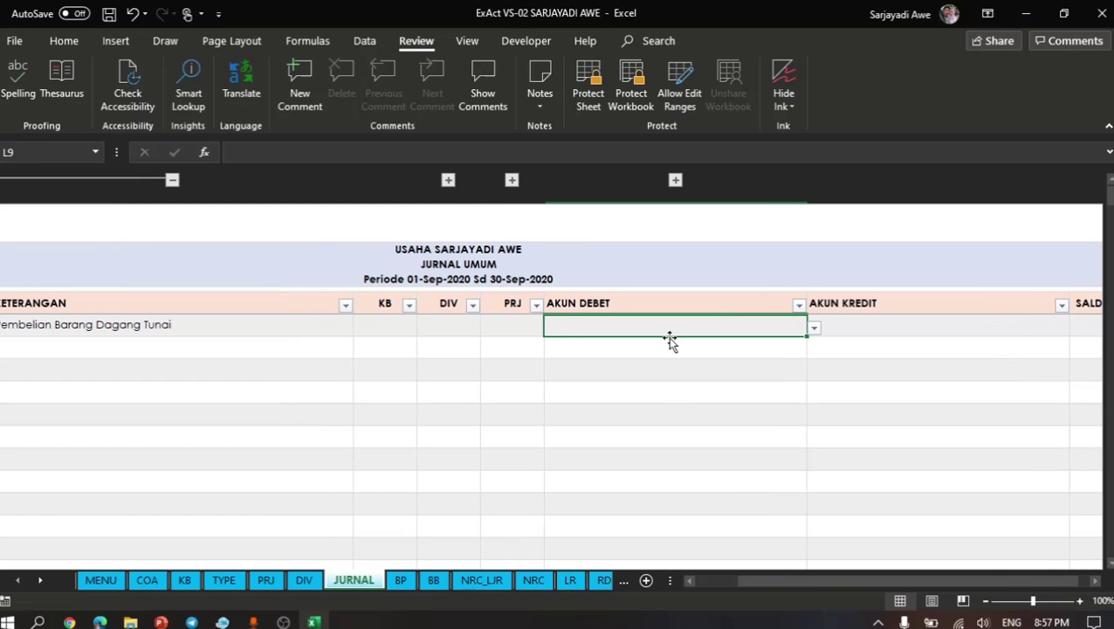
type("persed")
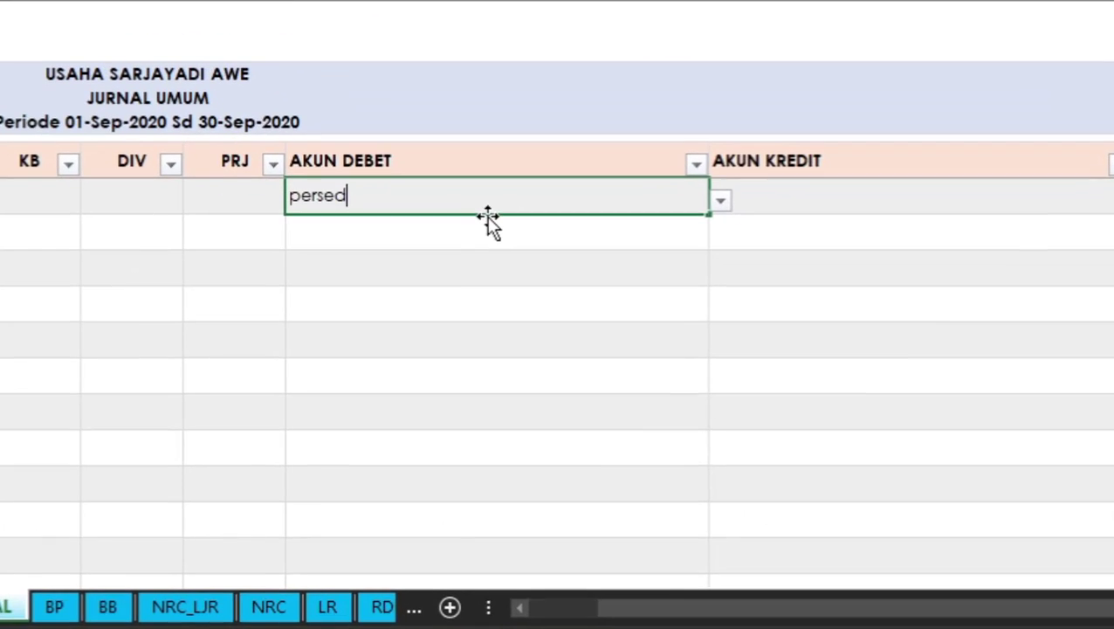
type("iaa")
left_click(716, 213)
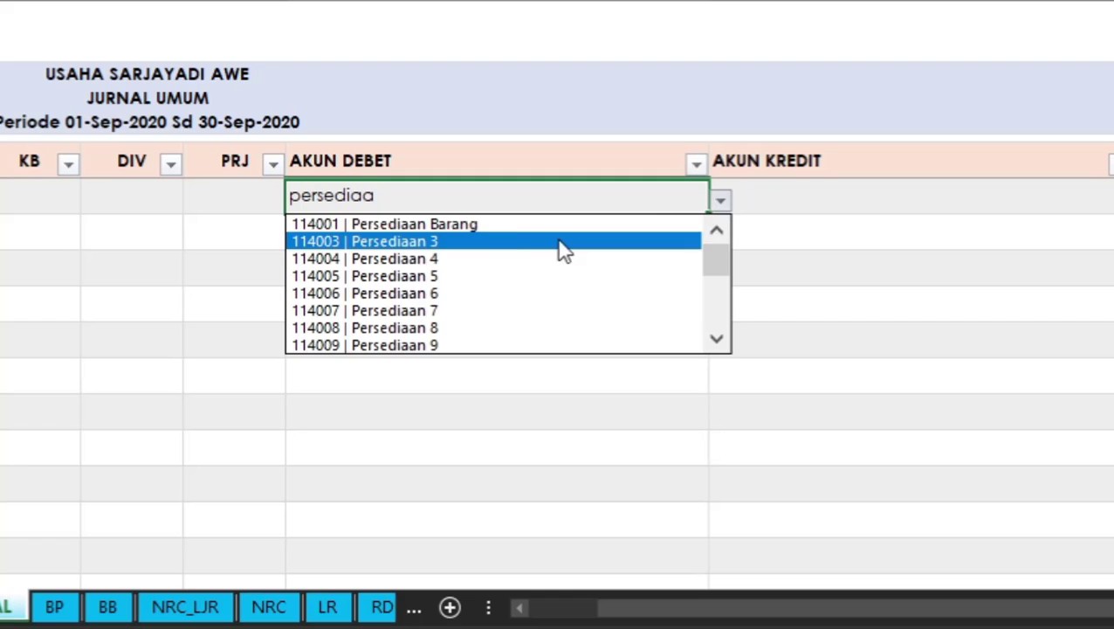
left_click_drag(713, 266, 736, 227)
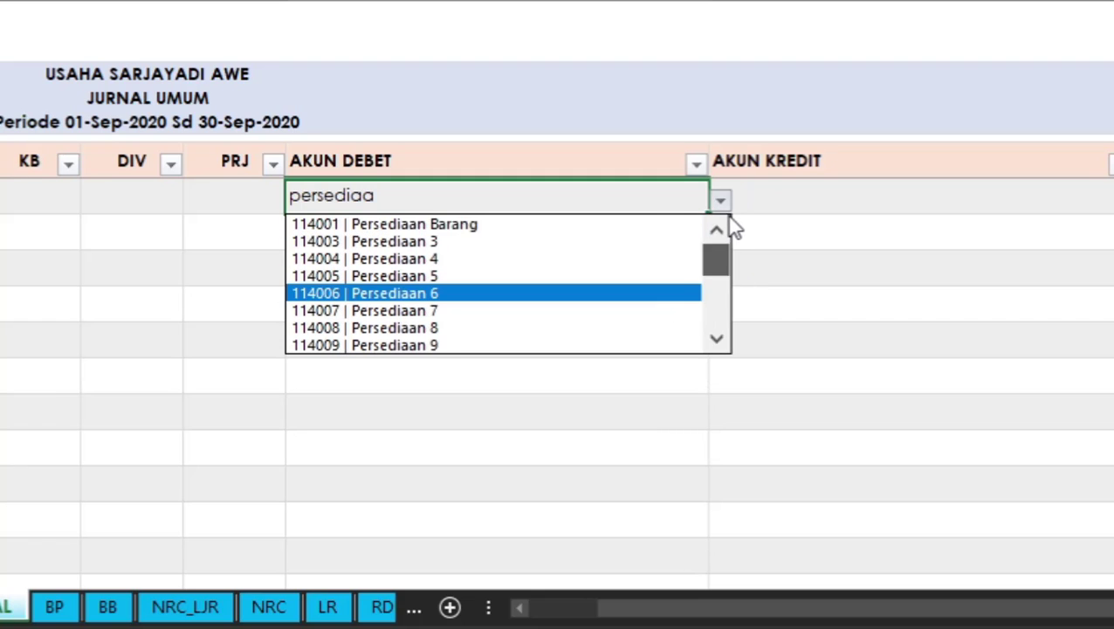
left_click(576, 232)
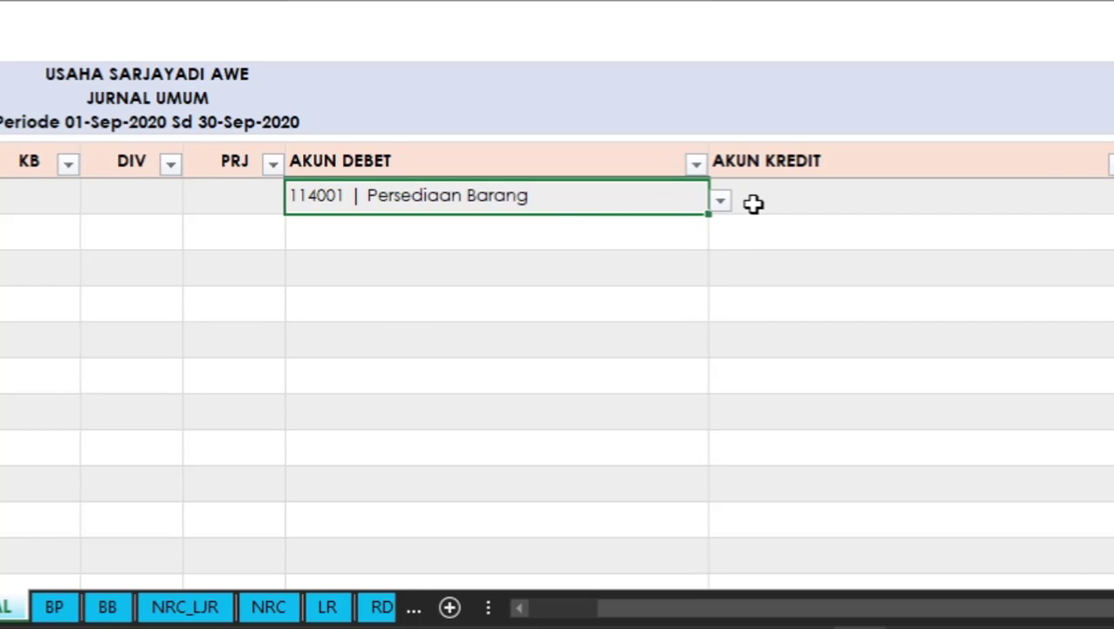
- Look up accounts matching "kas" and set the first journal row's credit account to 111001 | Kas Umum
scroll(724, 204, "right", 2)
left_click(682, 203)
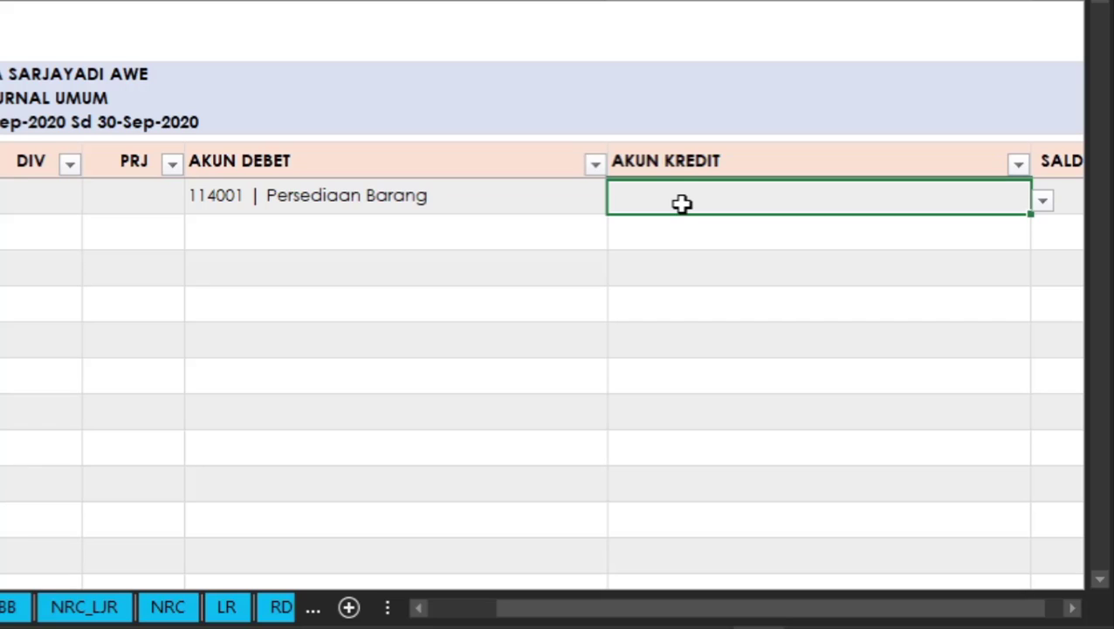
type("kasa")
key("BackSpace")
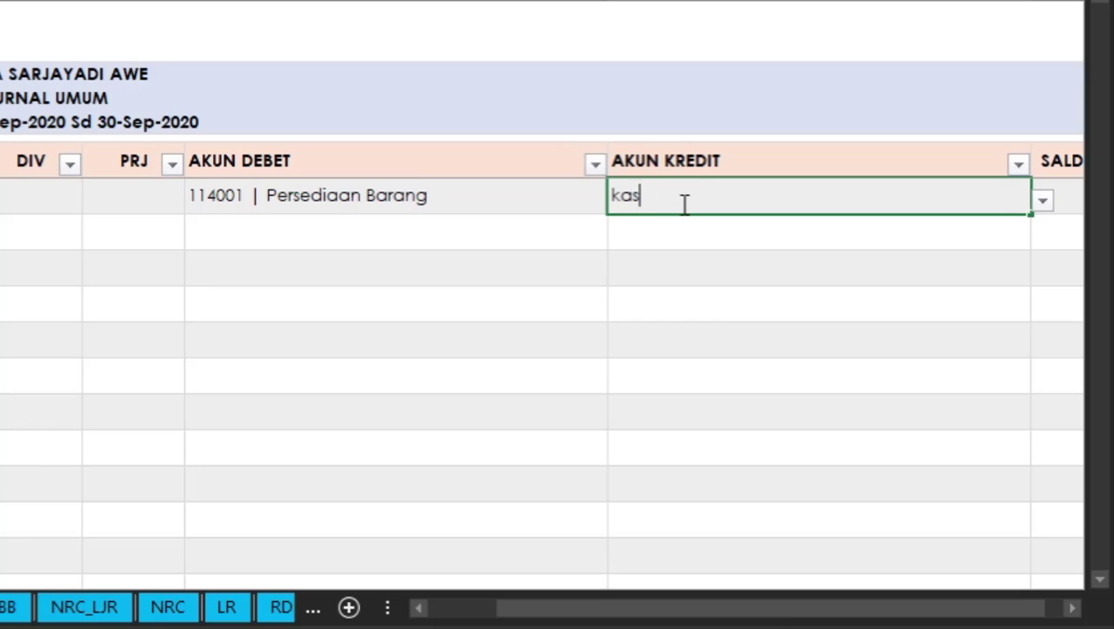
left_click(1043, 208)
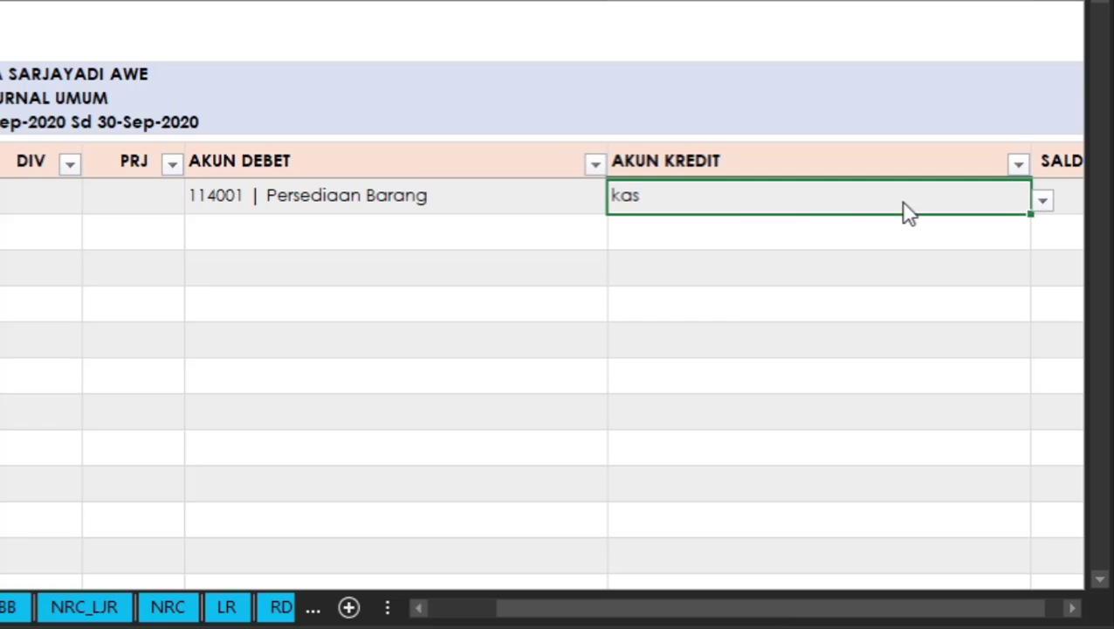
left_click(712, 223)
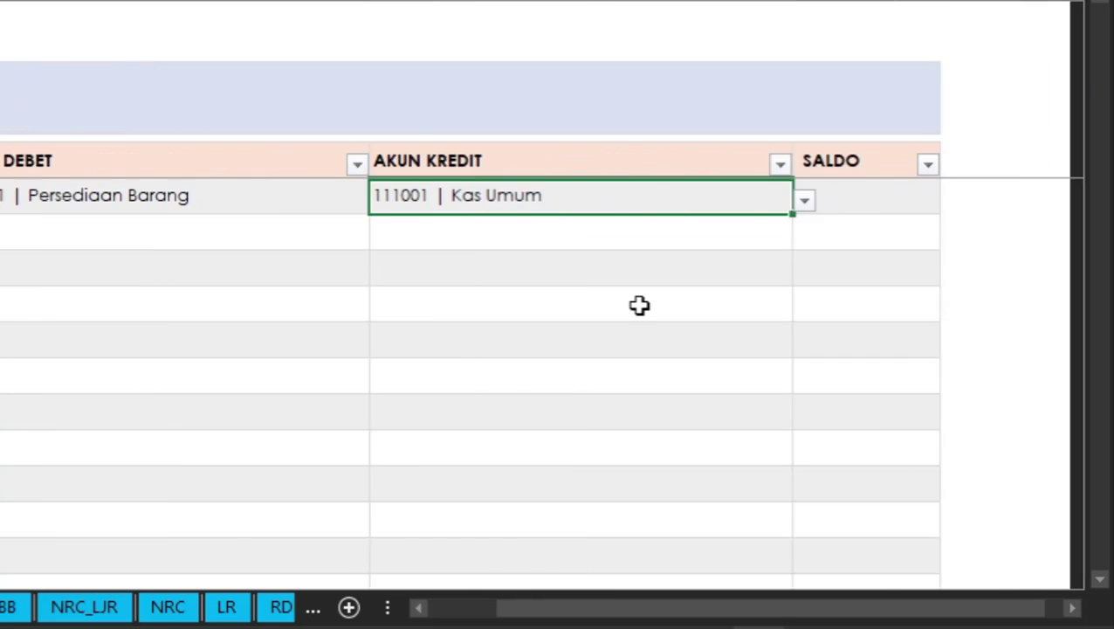
left_click(1045, 202)
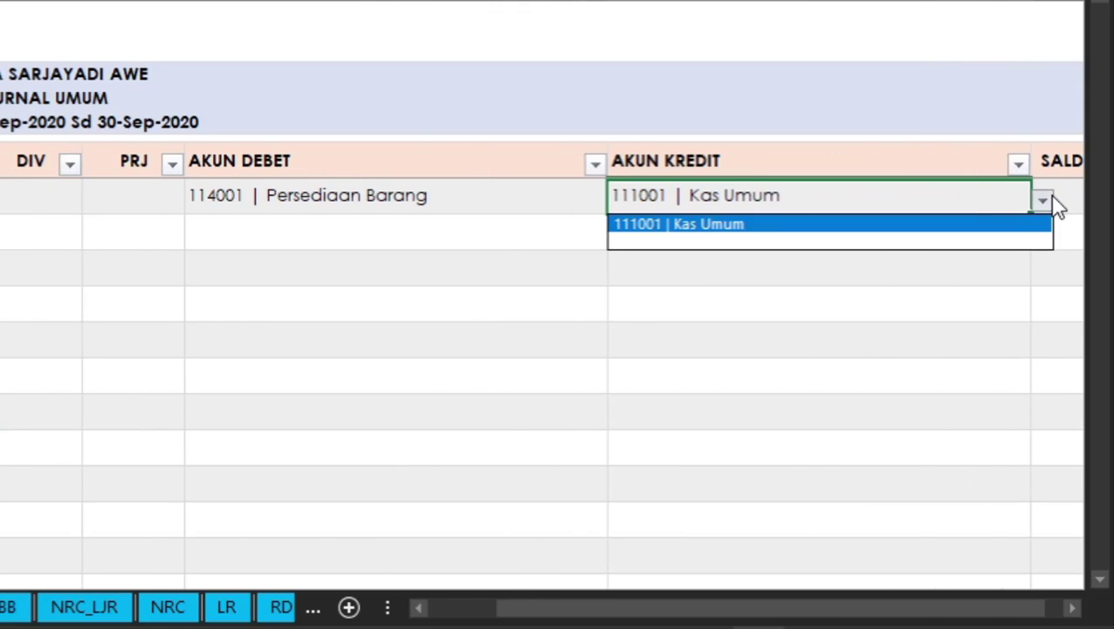
left_click(842, 224)
- Enter 200000 as the SALDO amount of the first journal row
scroll(843, 282, "right", 5)
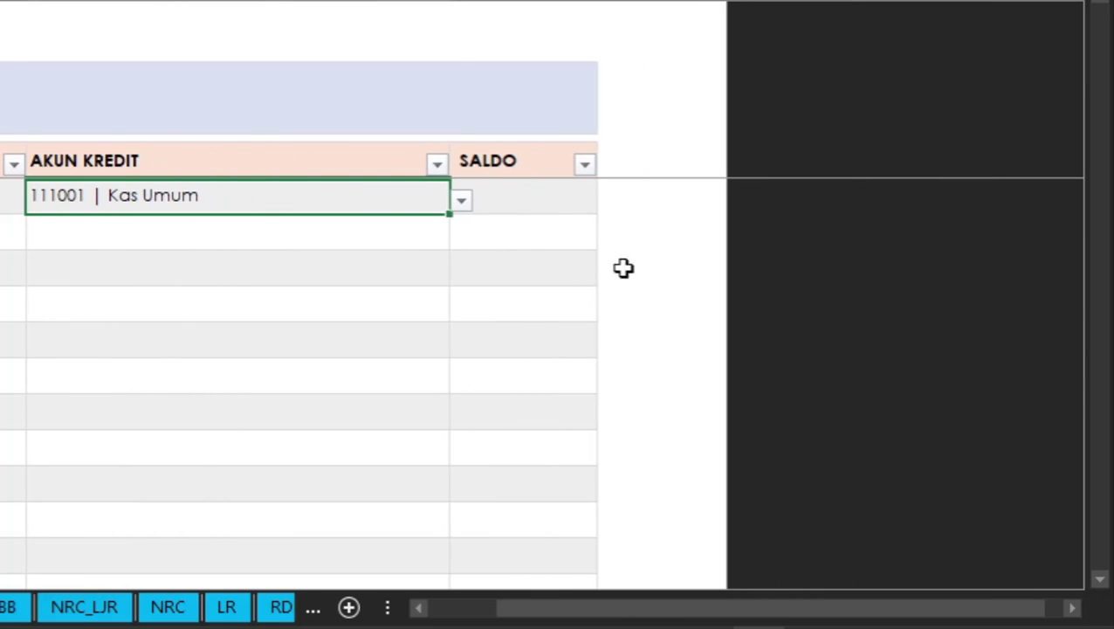
left_click(536, 194)
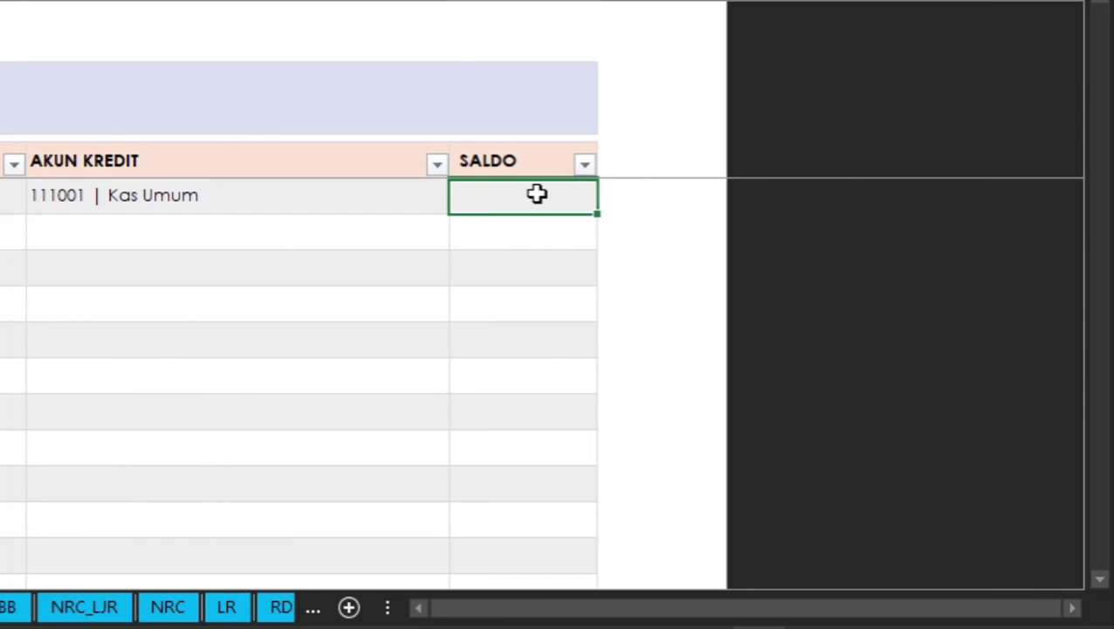
type("200000")
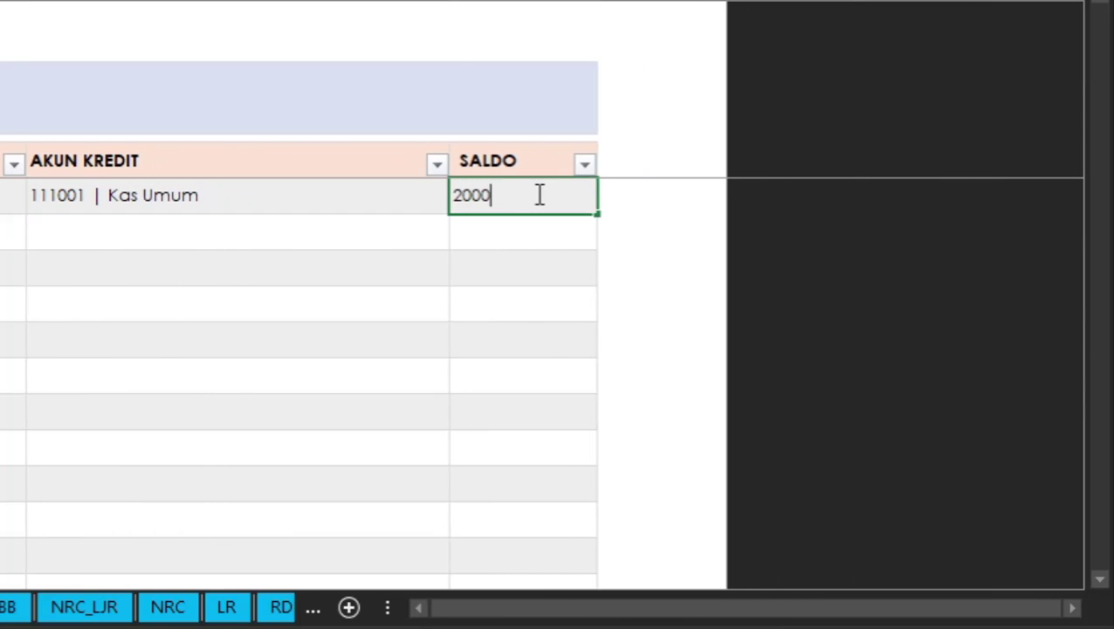
key("Return")
- Start the second journal row with the date 9/5/2020 and the reference JU2
scroll(162, 244, "left", 10)
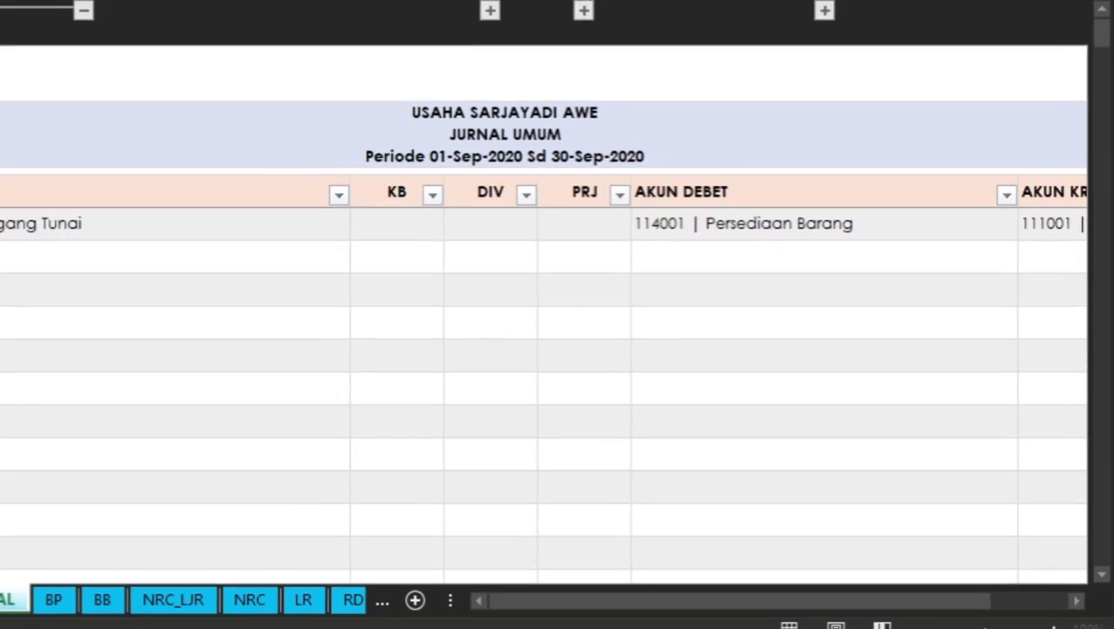
type("9/")
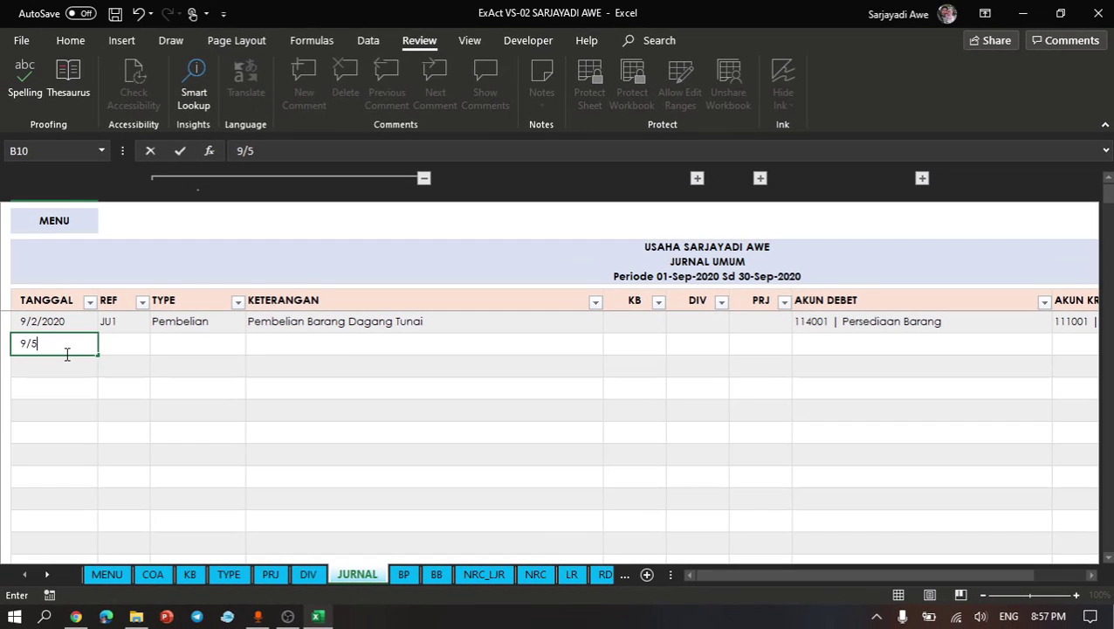
type("5/20")
key("Tab")
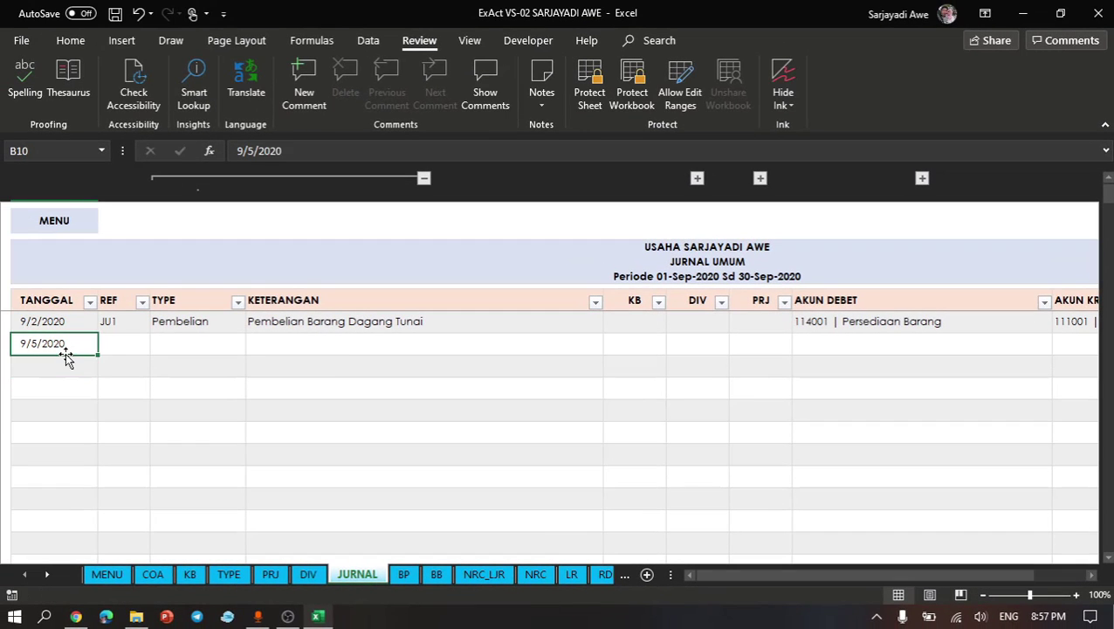
type("JU")
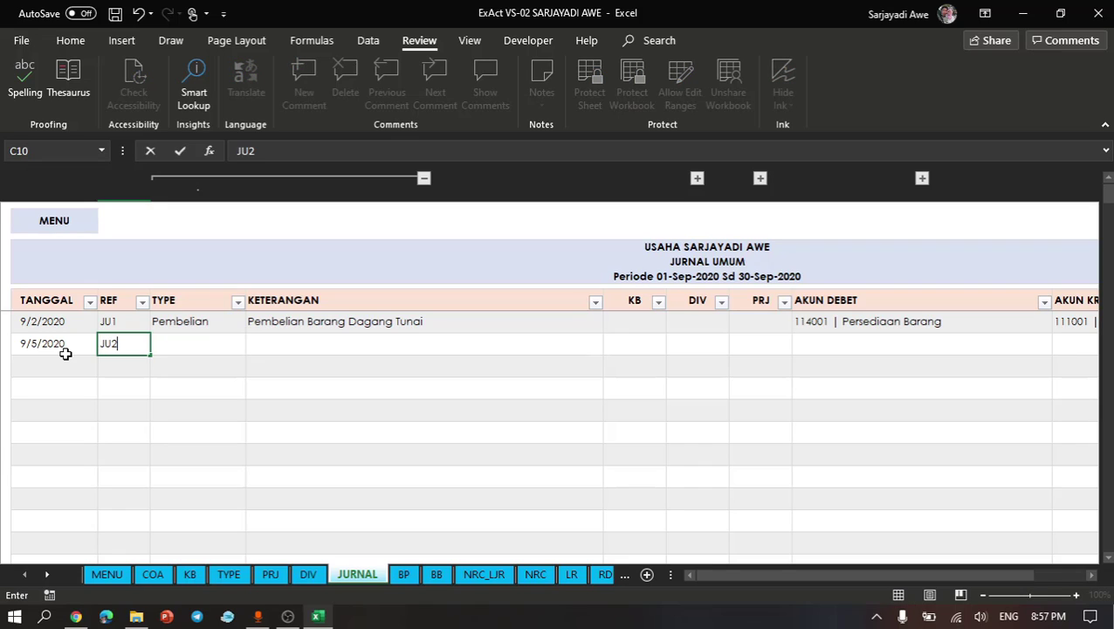
type("2")
key("Return")
- Set the transaction type of the JU2 row to Penjualan
key("Up")
key("Right")
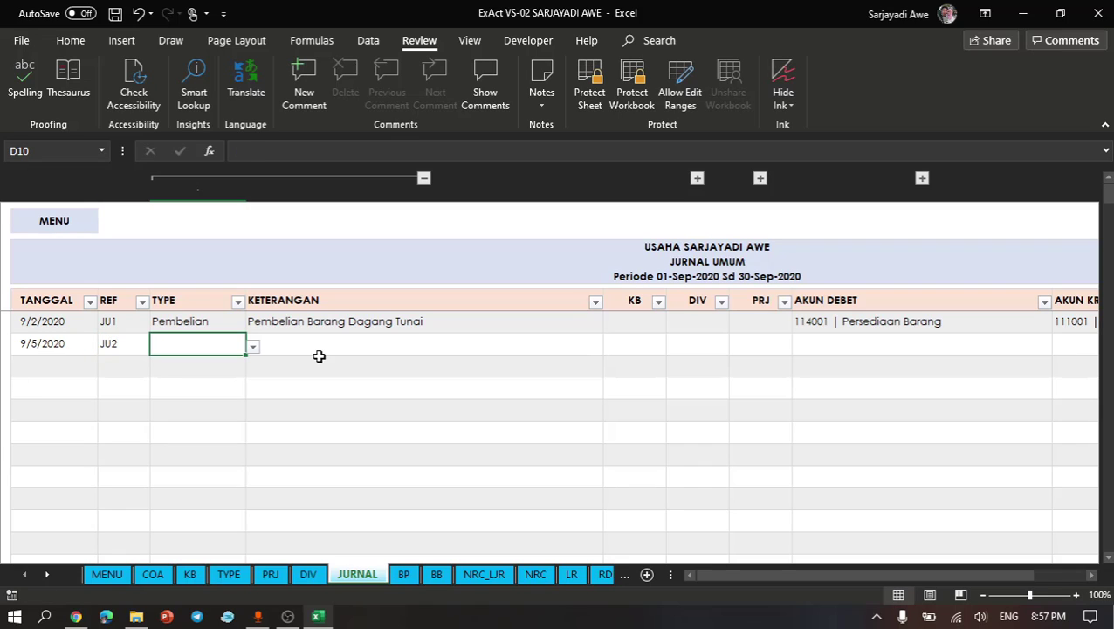
left_click(253, 348)
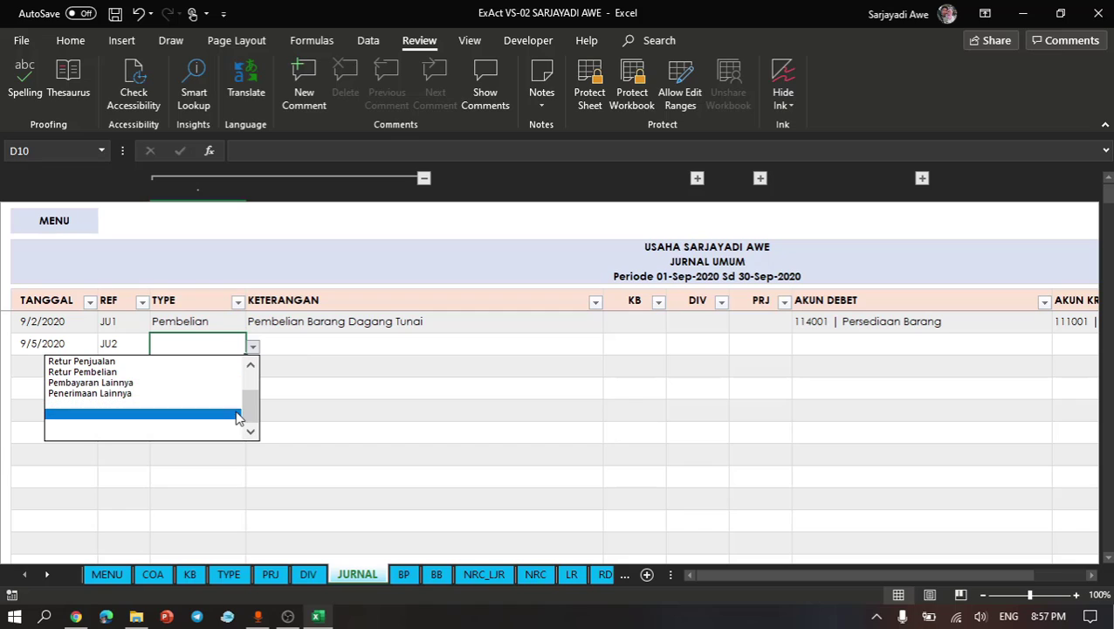
left_click_drag(249, 417, 250, 372)
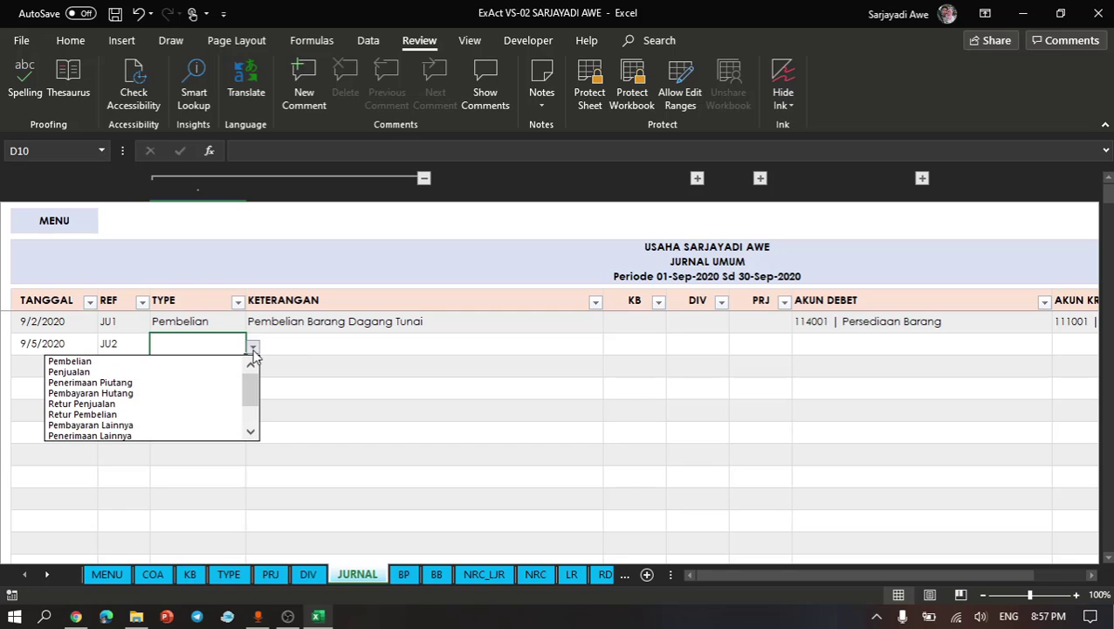
left_click(107, 373)
- Enter the description "Penjualan barang dagangan kredit" for the JU2 row
left_click(374, 337)
type("P")
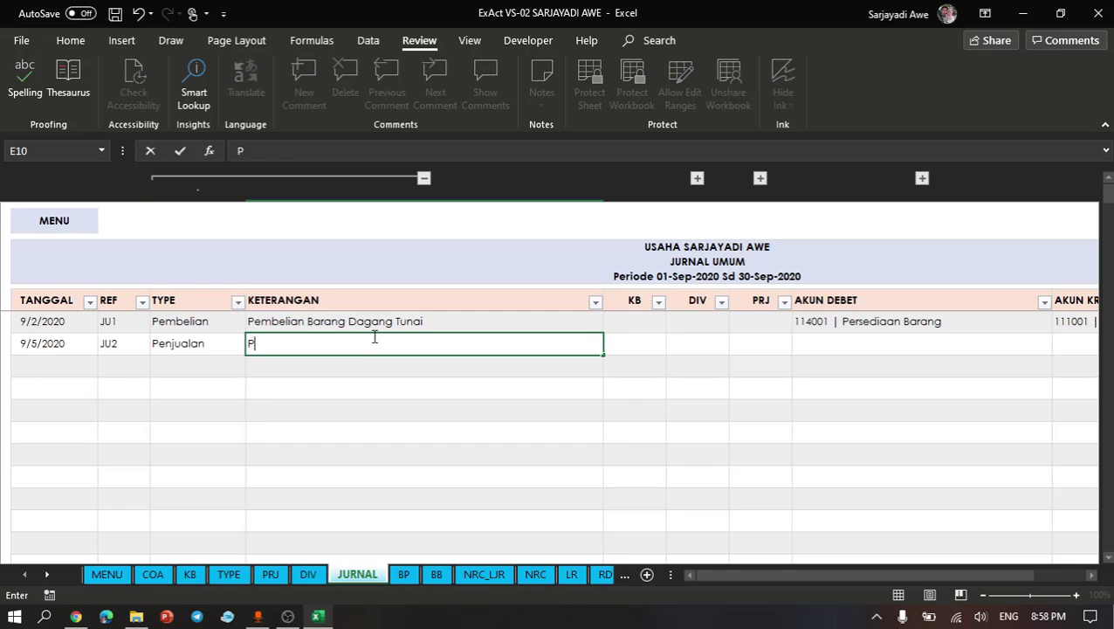
type("enjualan ba")
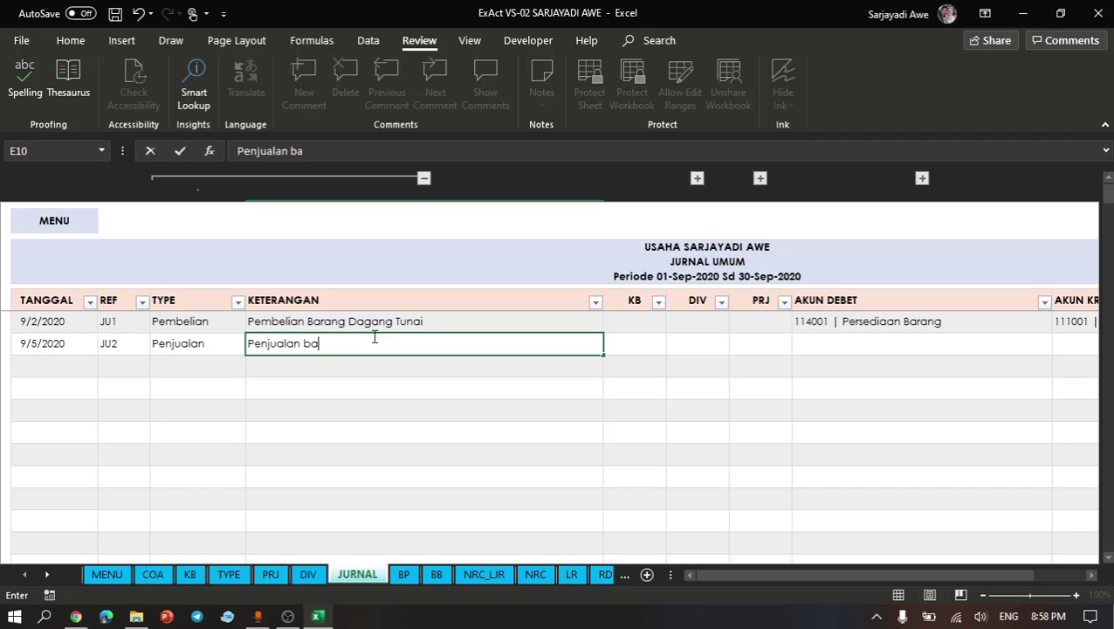
type("rang dagangan ")
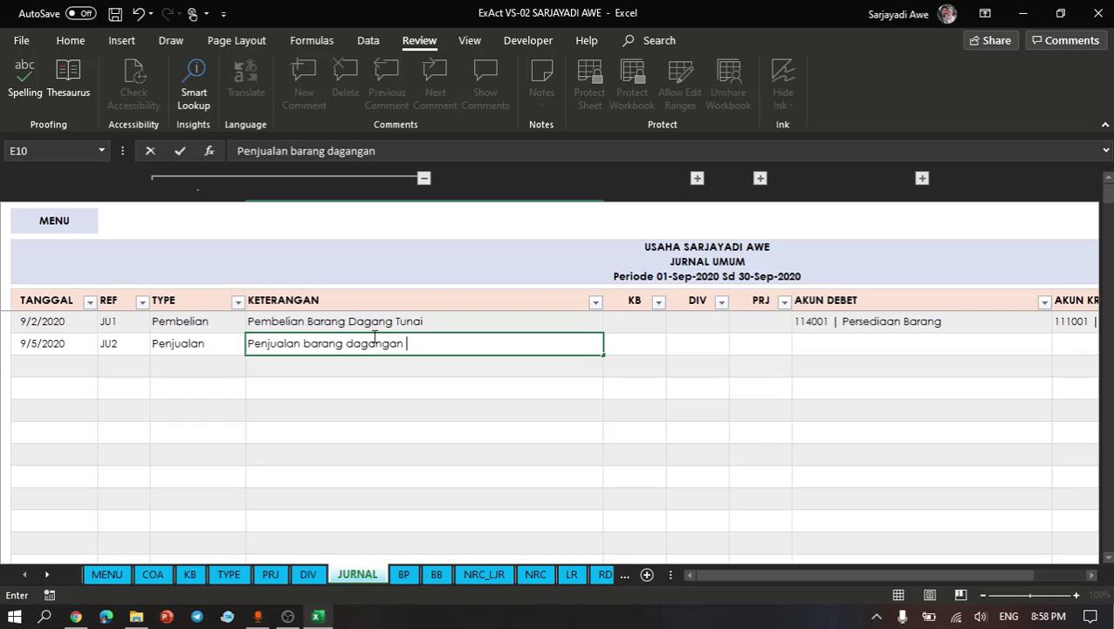
type("kredit")
key("Return")
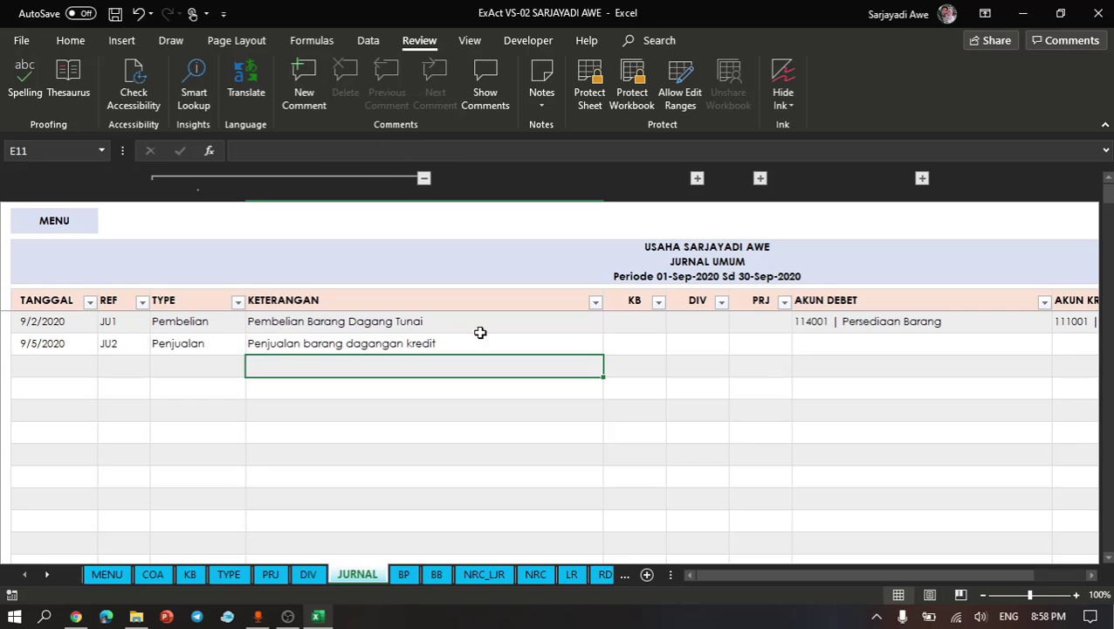
- Enter the helper code C-001 in the KB column of the JU2 row
left_click(638, 344)
type("C-001")
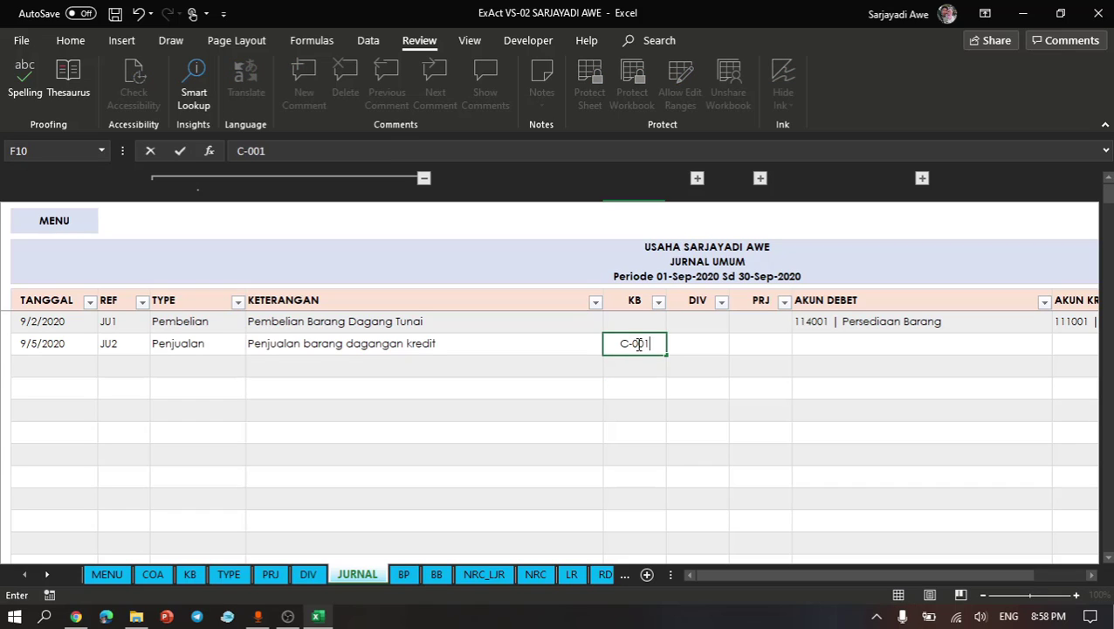
key("Return")
left_click(534, 368)
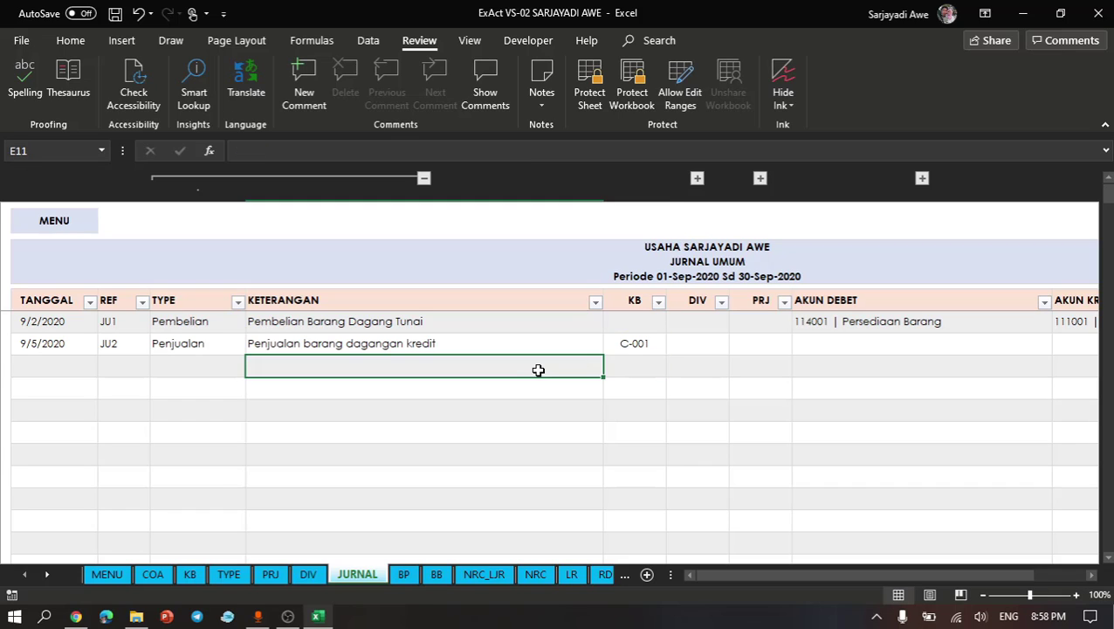
- Expand the hidden column beside KB to check the name matched to the JU2 row's code, and collapse it again
left_click(631, 342)
left_click(698, 178)
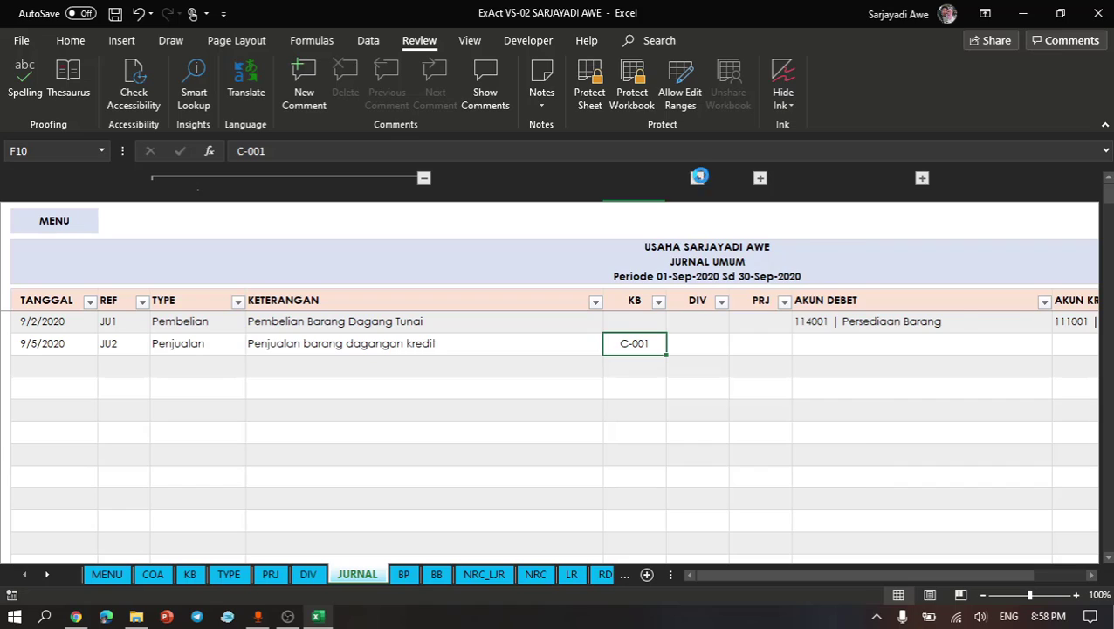
left_click(718, 328)
left_click(718, 340)
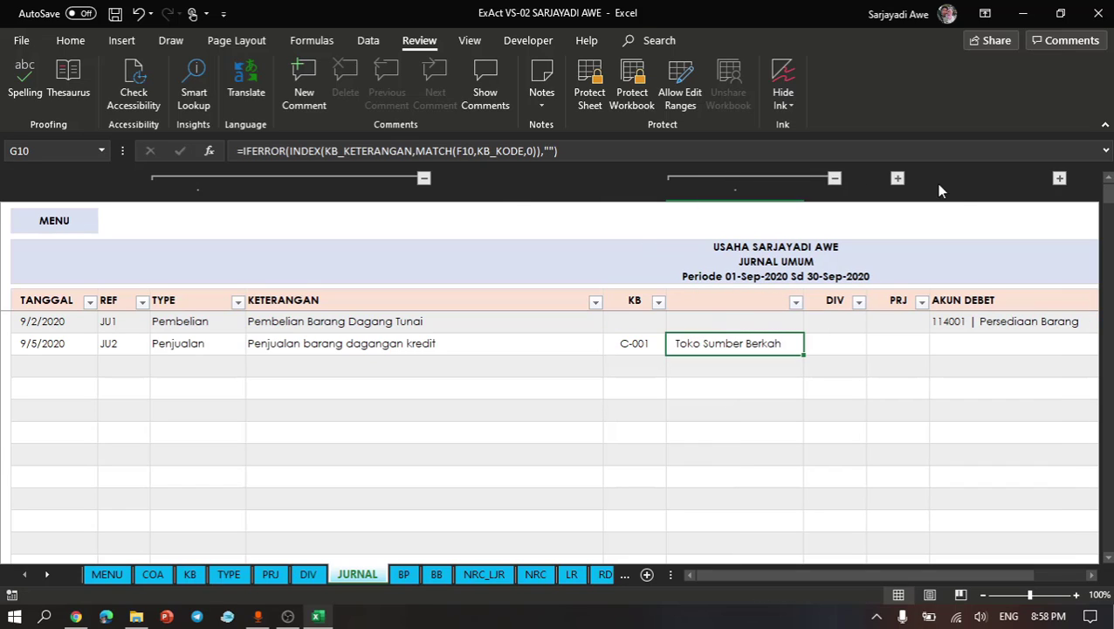
left_click(834, 178)
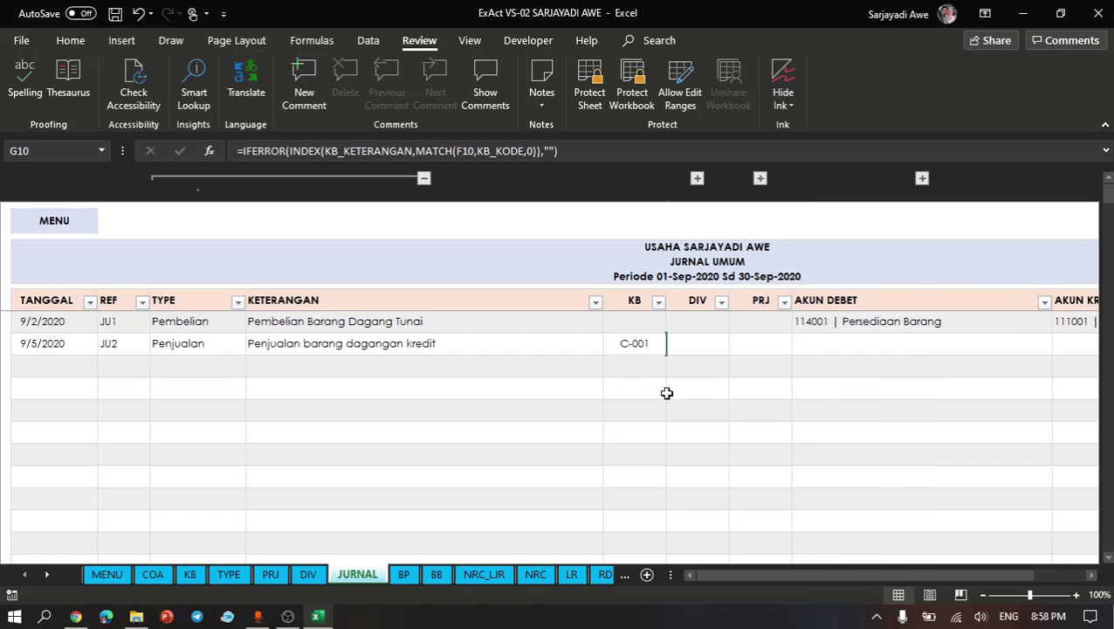
- Leave DIV and PRJ empty and set the JU2 row's debit account to 113001 | Piutang Usaha
left_click(718, 344)
left_click(780, 344)
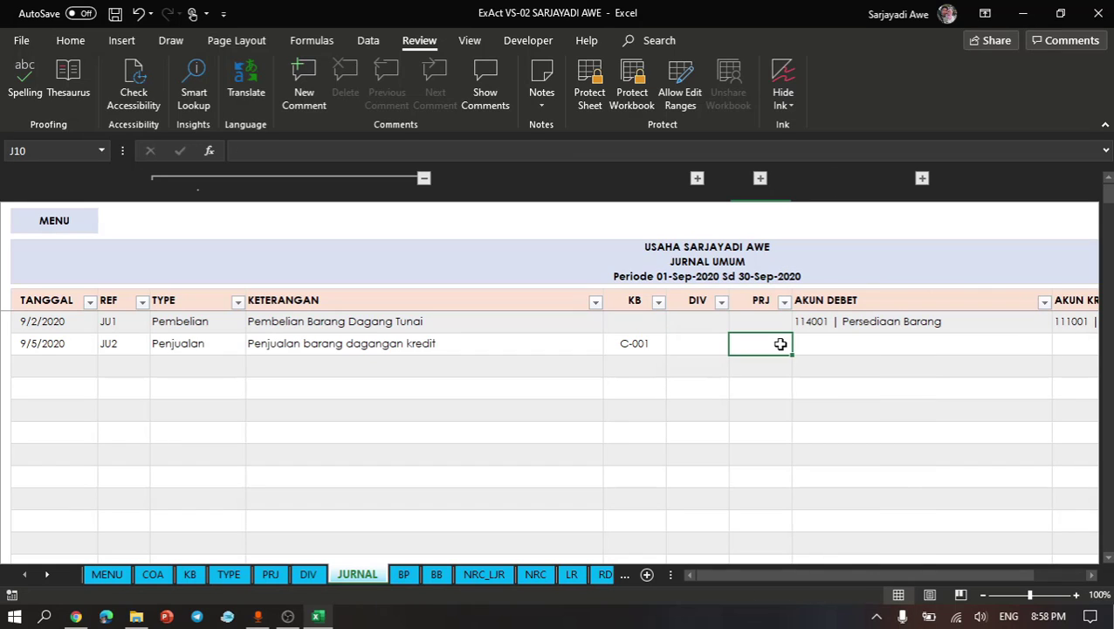
left_click(847, 345)
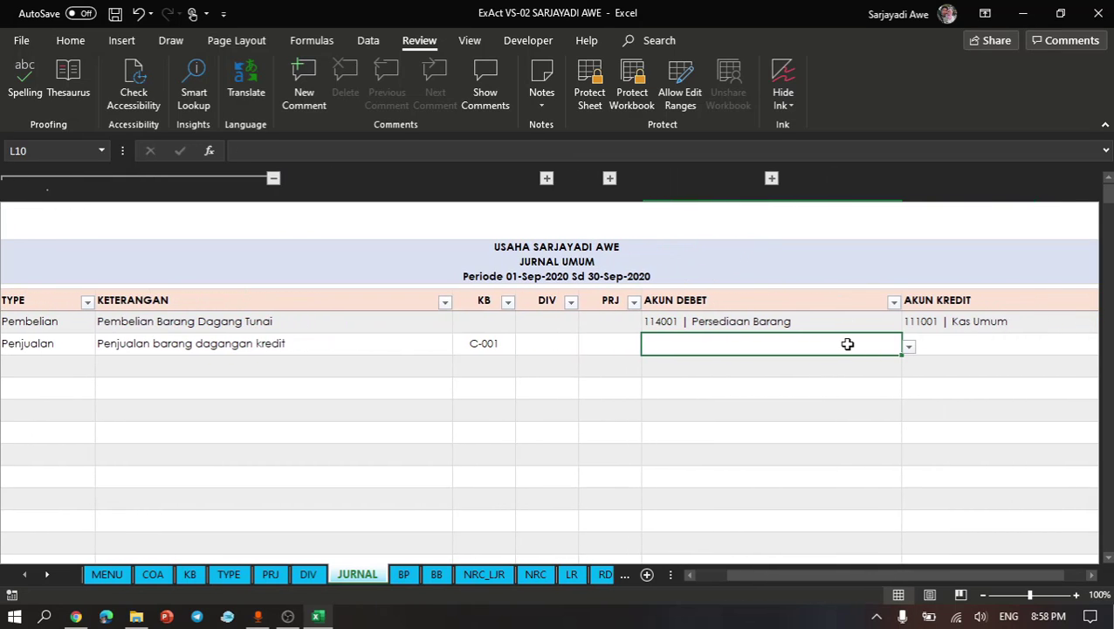
type("piutang")
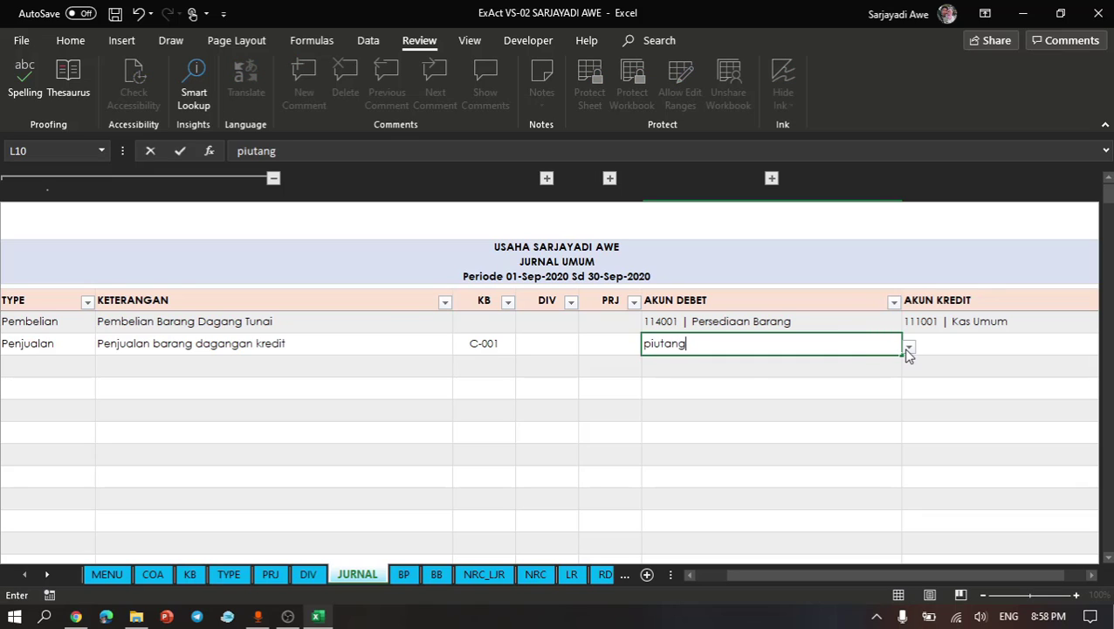
left_click(908, 349)
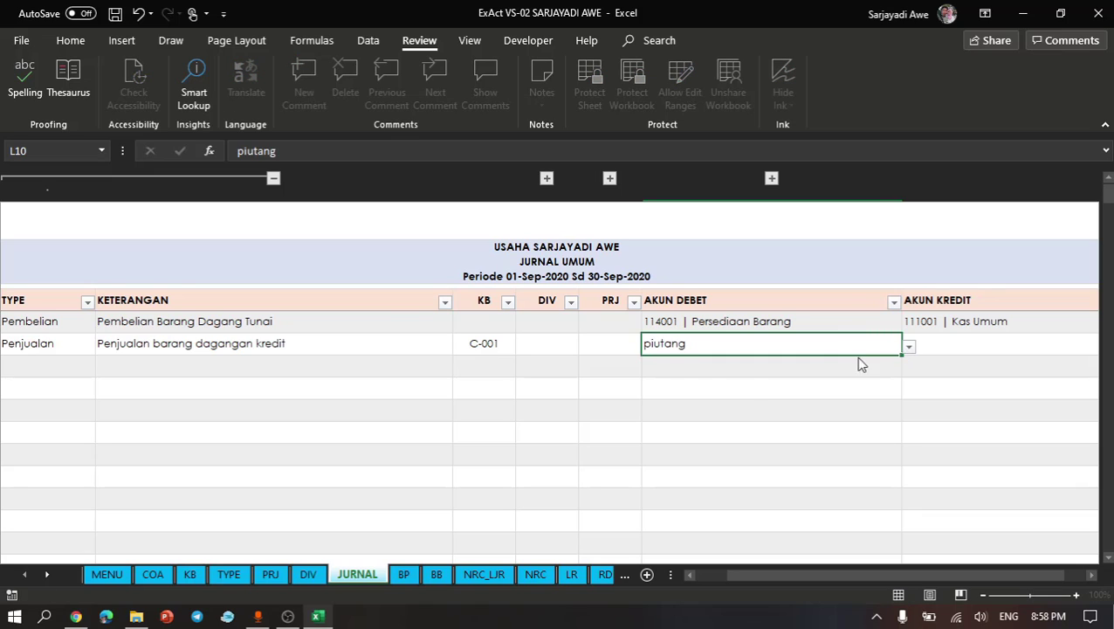
left_click(716, 361)
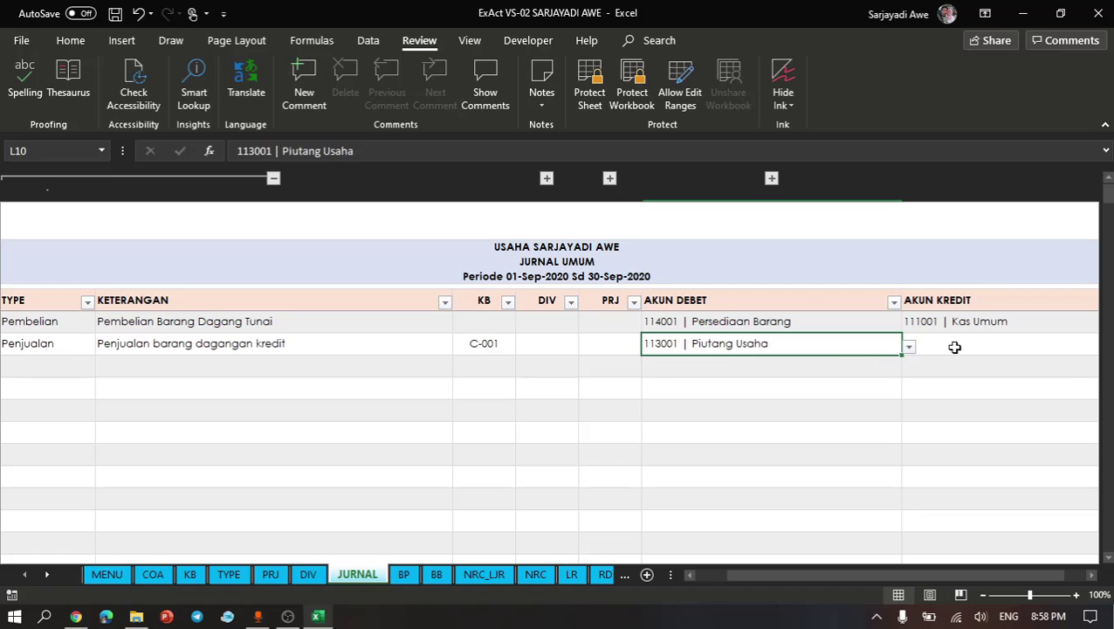
- Look up accounts matching "penda" and set the JU2 row's credit account to 400001 | Pendapatan
left_click(955, 346)
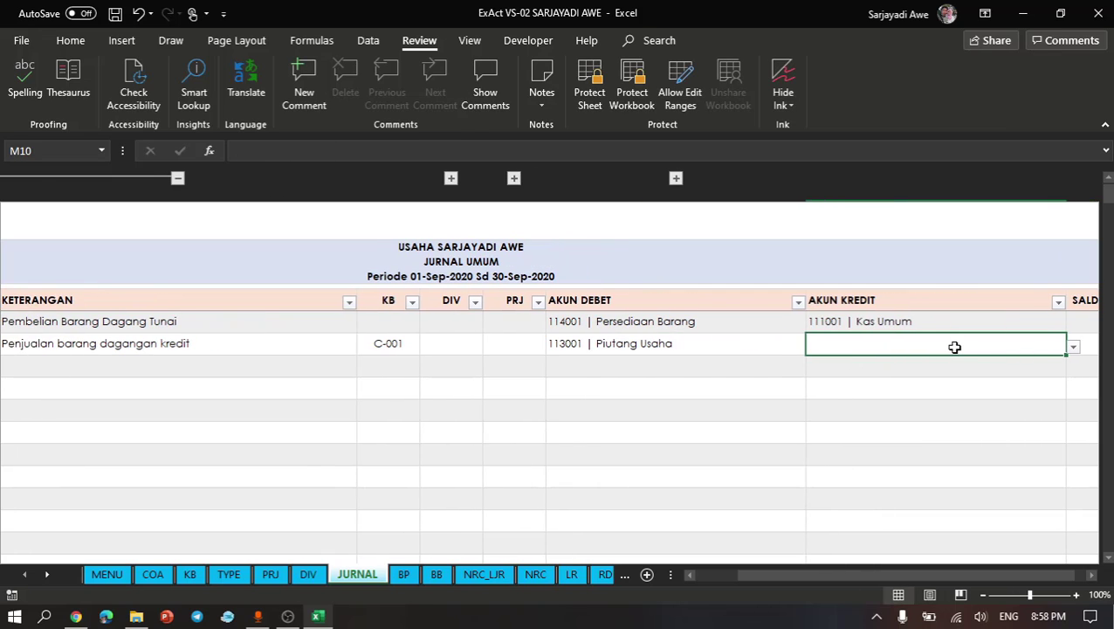
type("pend")
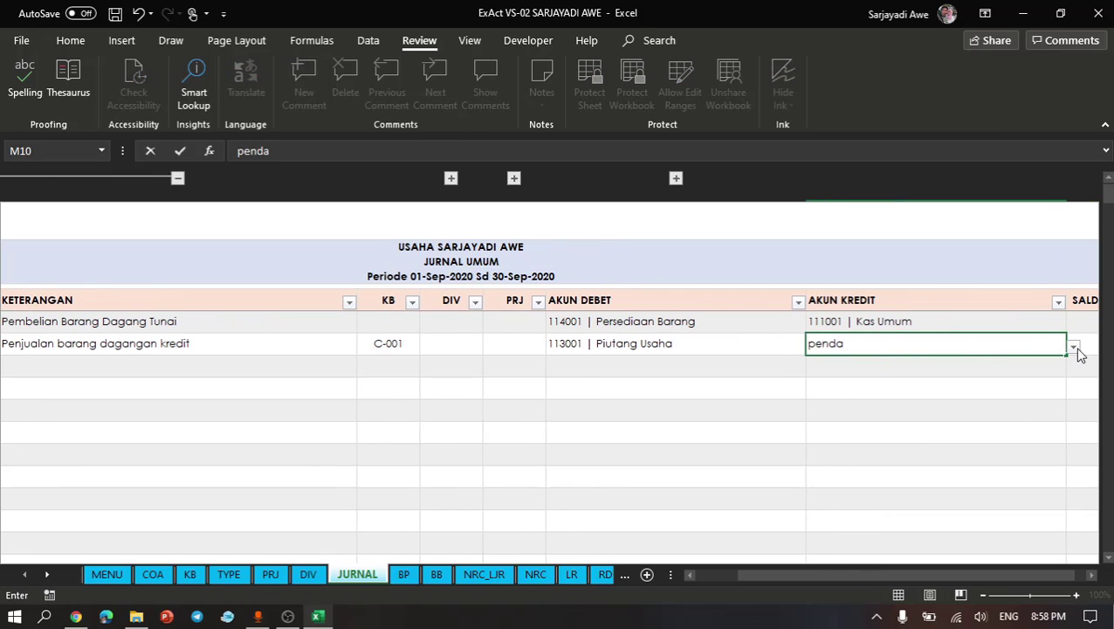
type("a")
left_click(1076, 349)
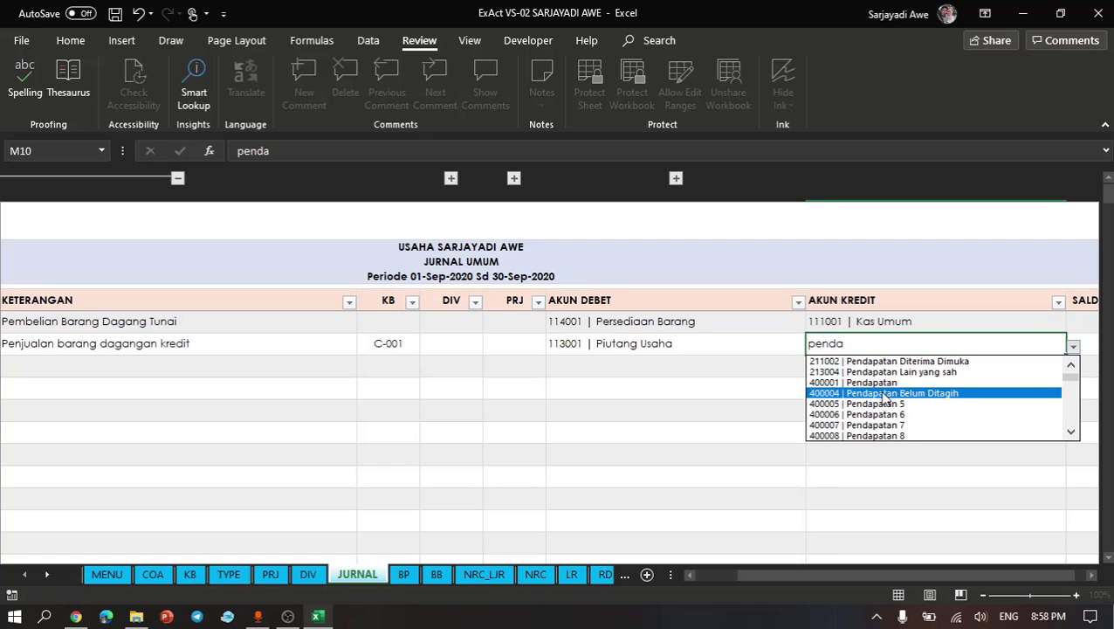
left_click(873, 383)
- Enter 55000 as the SALDO amount of the JU2 row
scroll(873, 381, "right", 5)
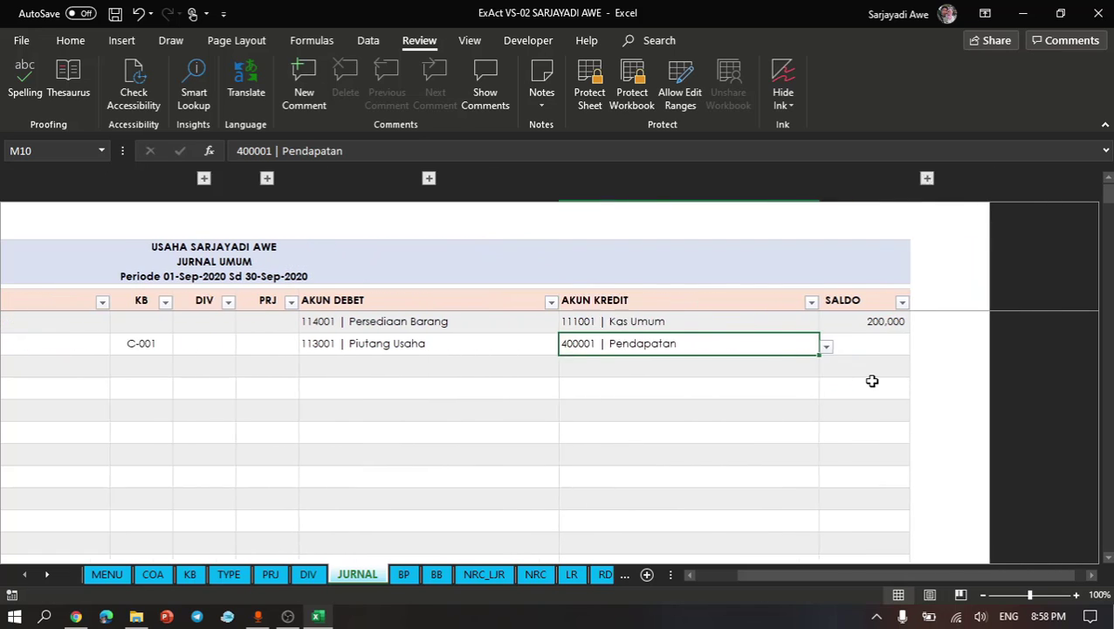
left_click(784, 354)
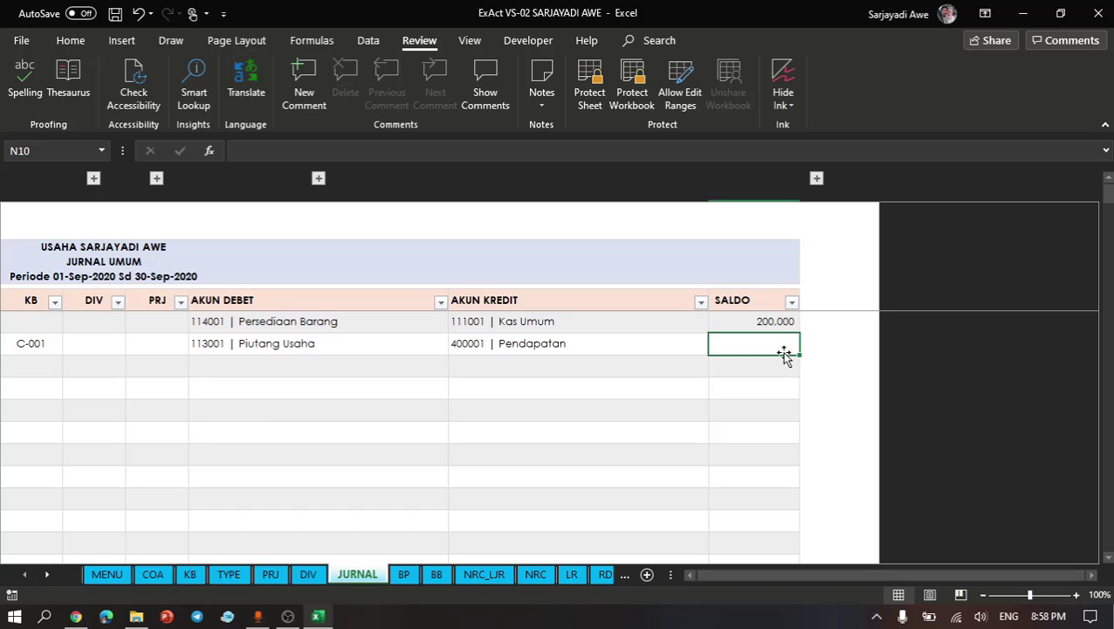
type("10")
key("BackSpace")
key("BackSpace")
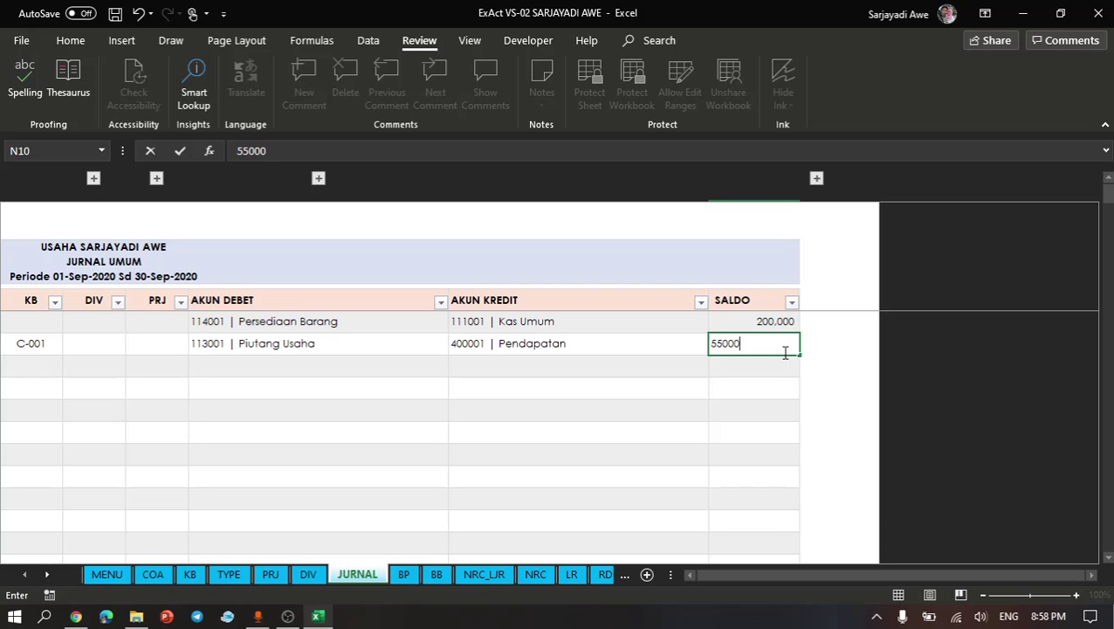
key("Return")
scroll(546, 384, "left", 5)
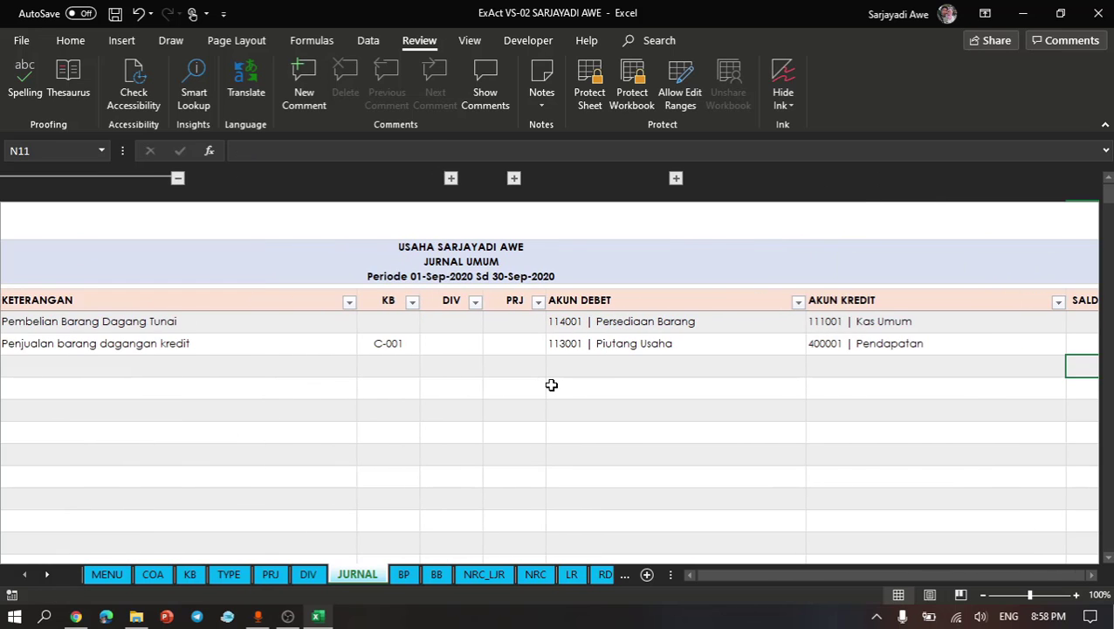
- Start a new journal entry below the JU2 row with the date 9/7/20 and the reference JU03
scroll(551, 386, "left", 2)
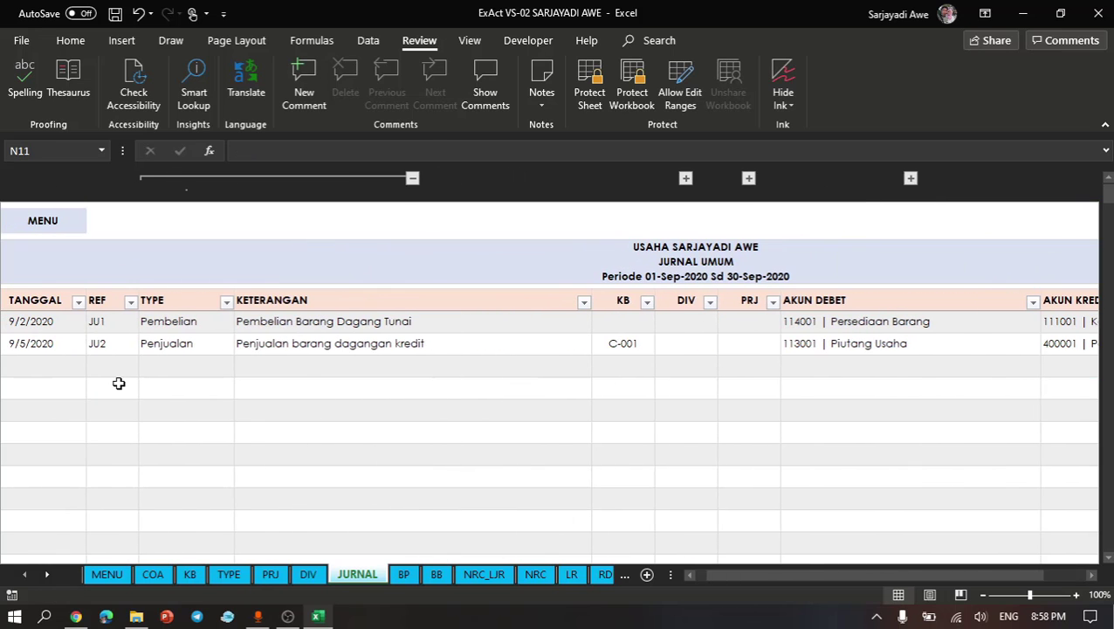
left_click(55, 366)
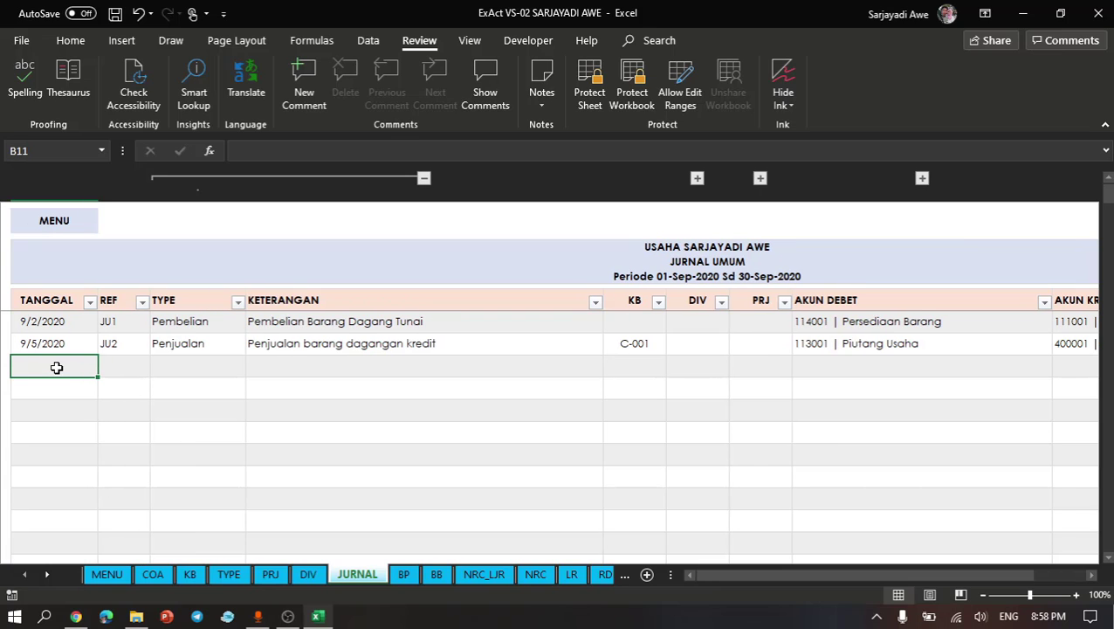
type("9")
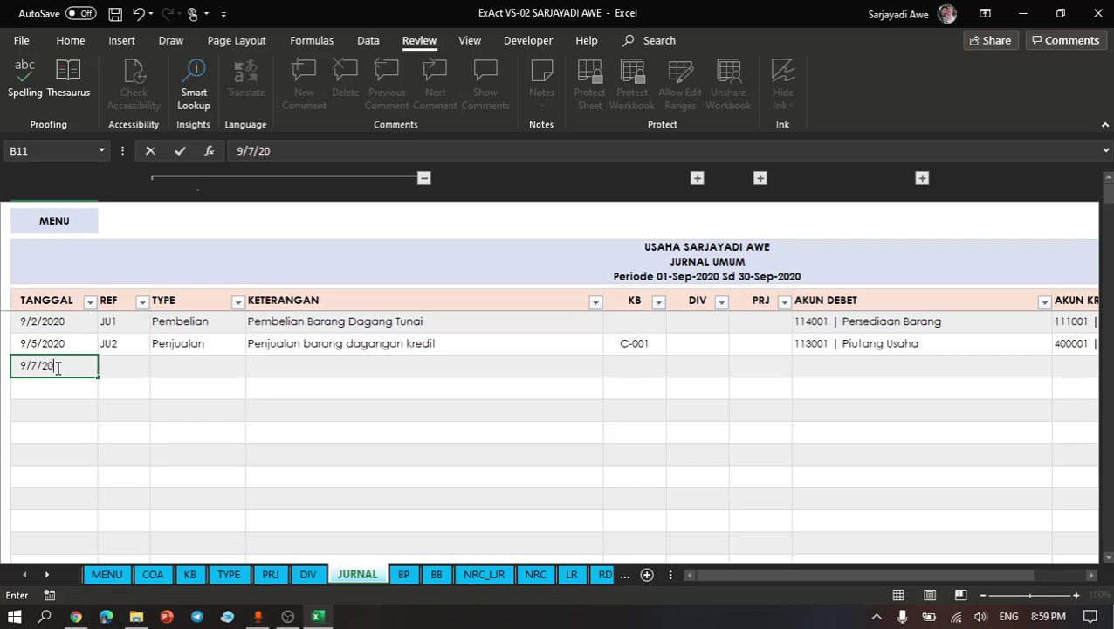
type("/7/20")
key("Return")
left_click(119, 362)
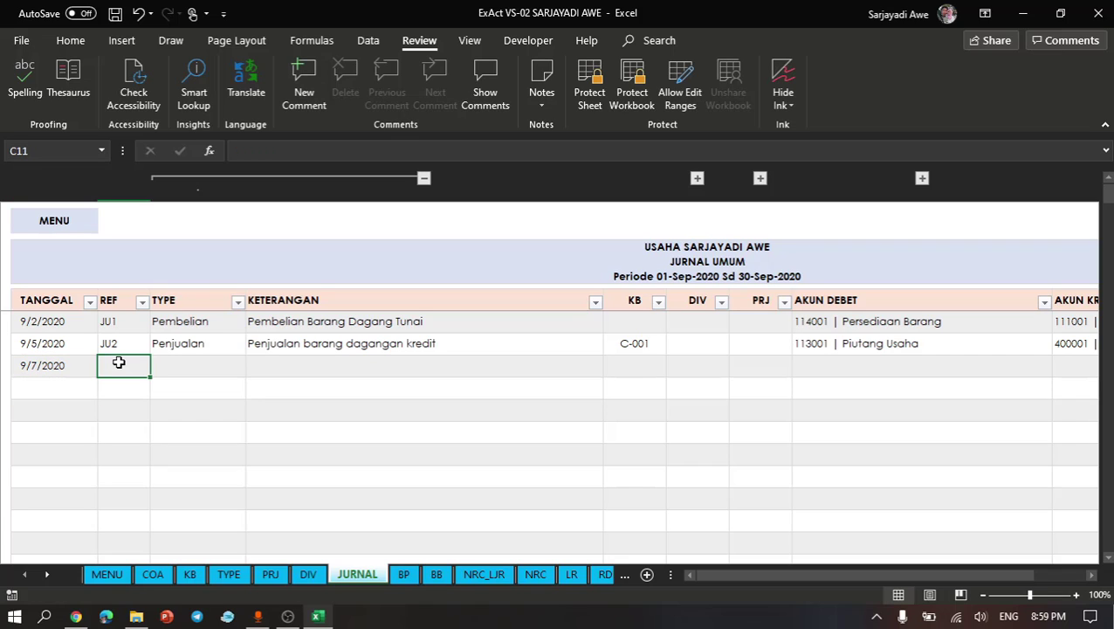
type("JU")
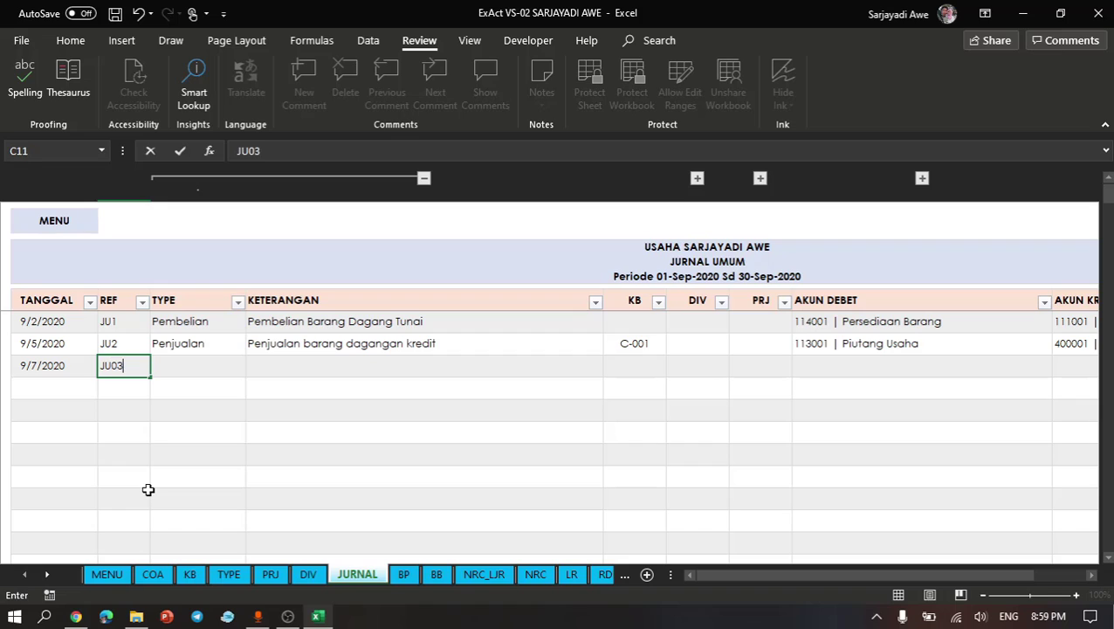
type("03")
key("Tab")
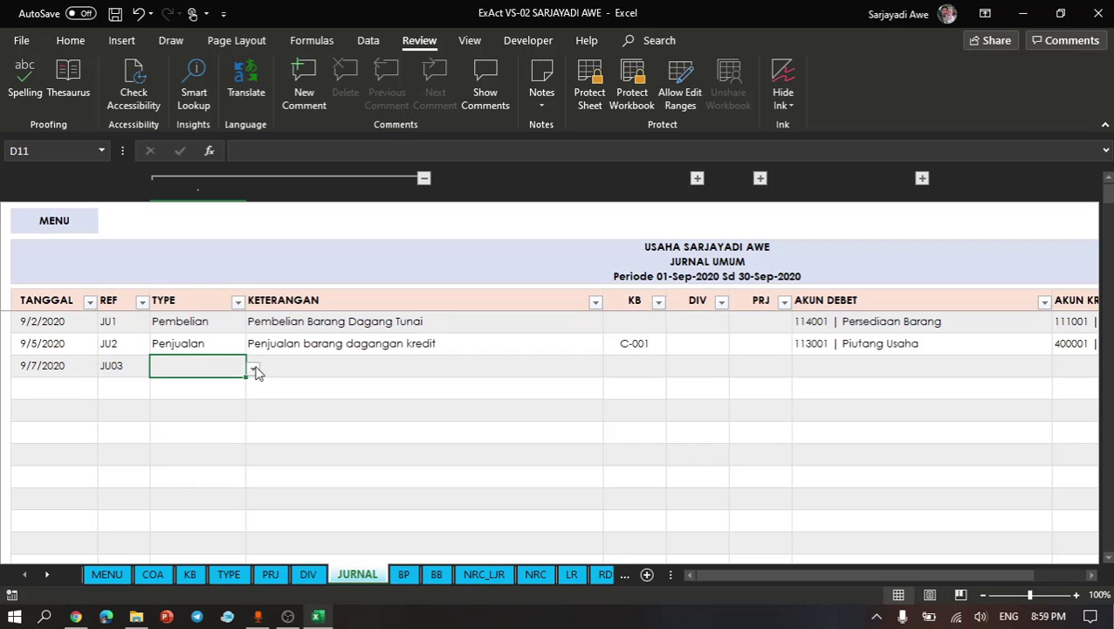
- Open the list of transaction types for the JU03 row's TYPE cell and bring its first entries into view
left_click(253, 369)
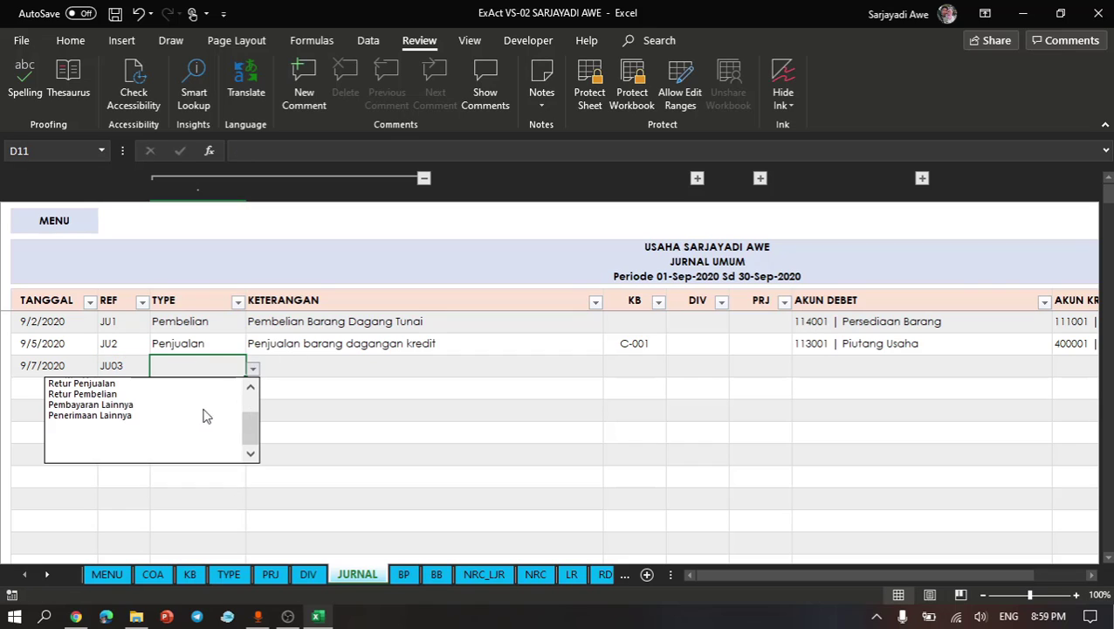
left_click_drag(251, 436, 251, 408)
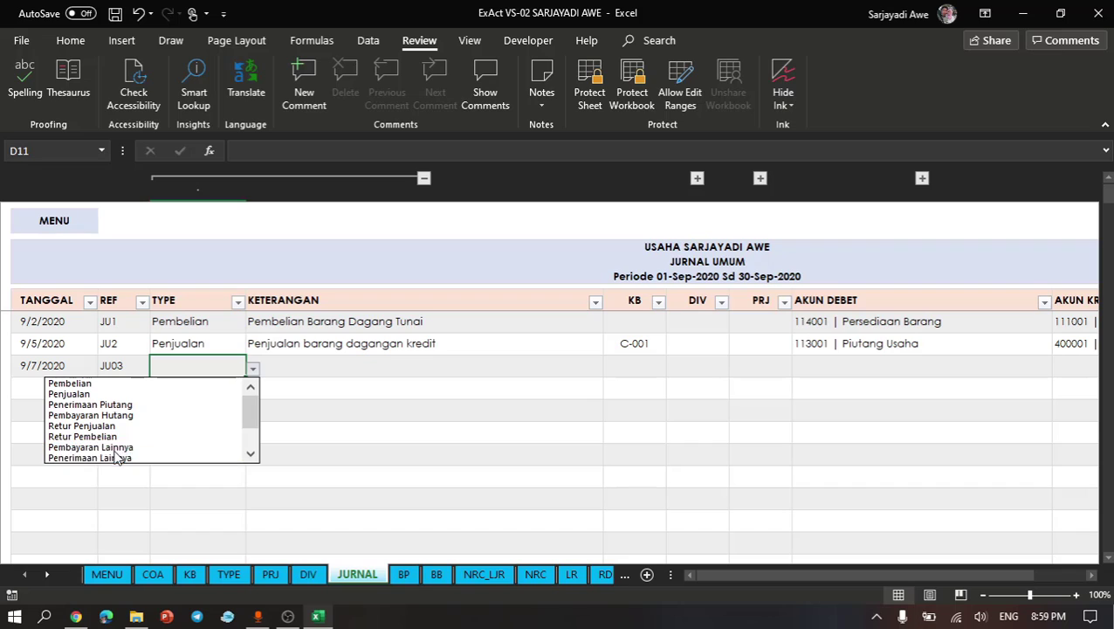
- Set the JU03 row's type to Pembayaran Lainnya and its description to "Membayar piutang usaha ke C-001"
left_click(114, 447)
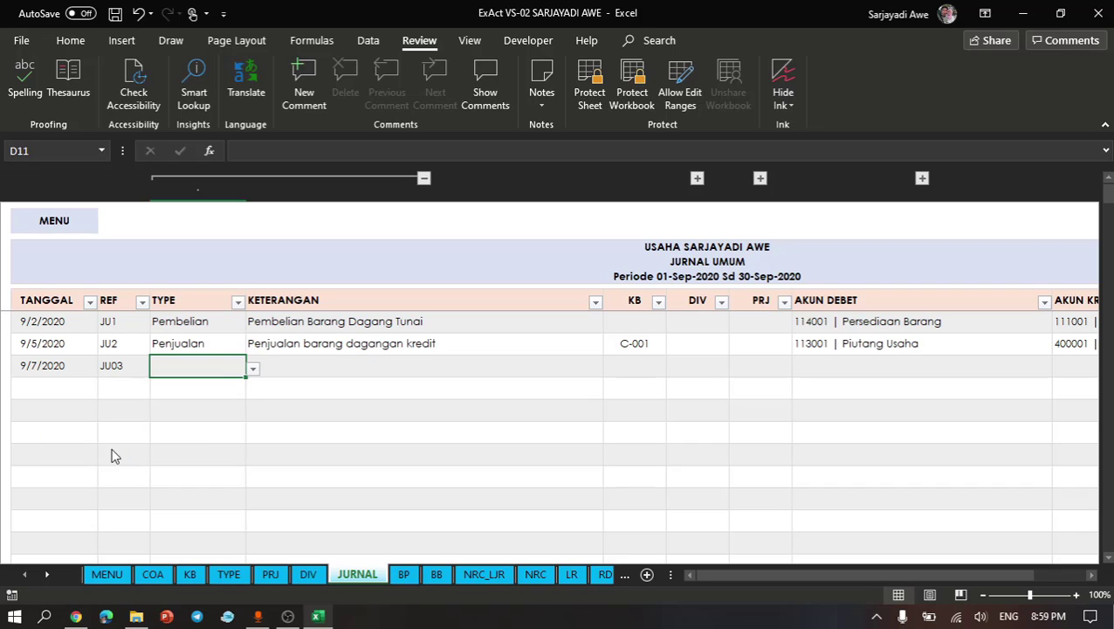
left_click(300, 364)
type("Membat")
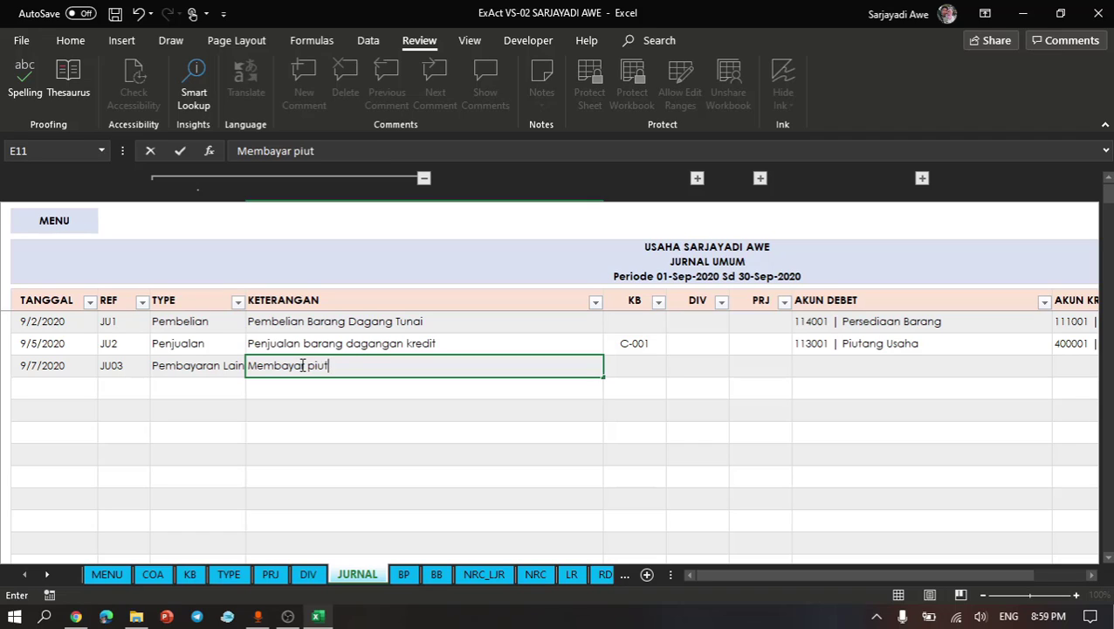
type("ar piutang usaha ke C-001")
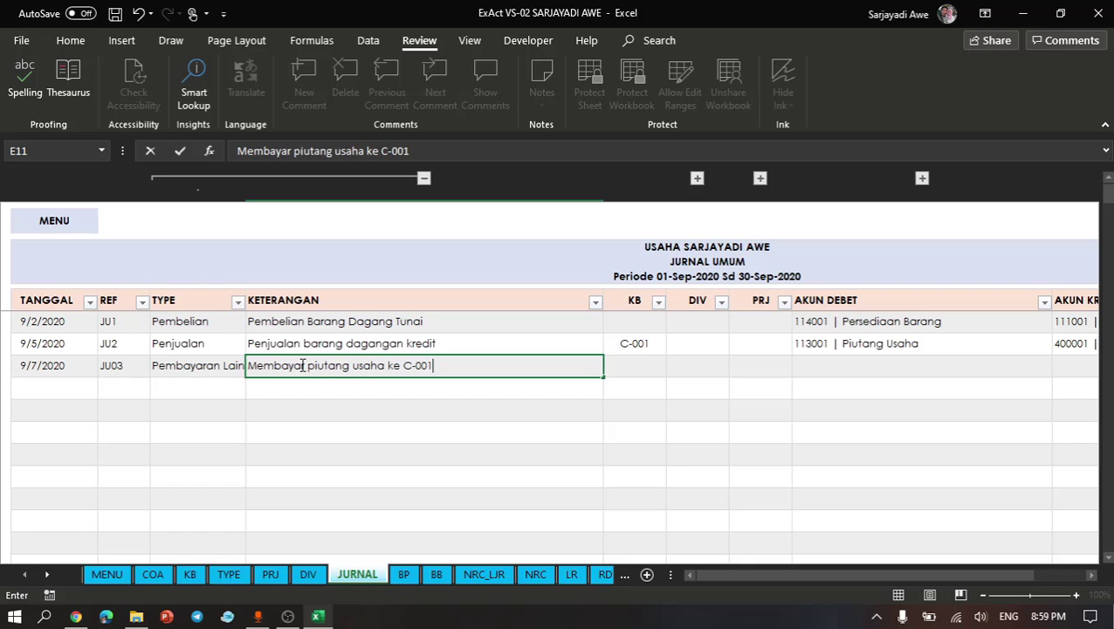
key("Return")
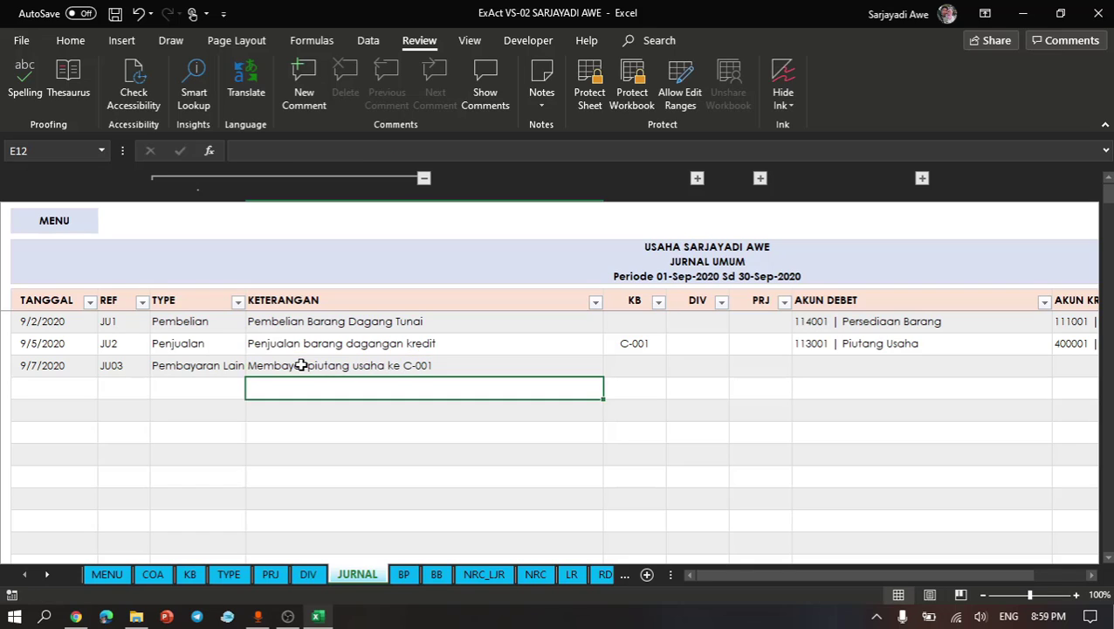
left_click(451, 363)
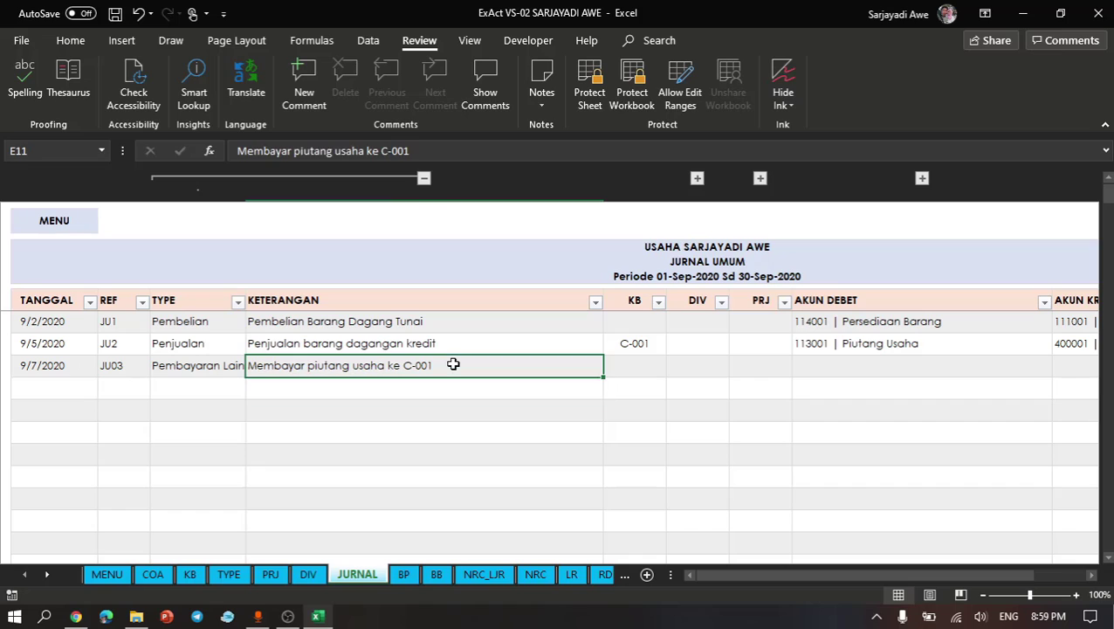
- Collapse the TYPE column and enter C-001 as the KB code of the JU03 row
left_click(424, 178)
left_click(347, 413)
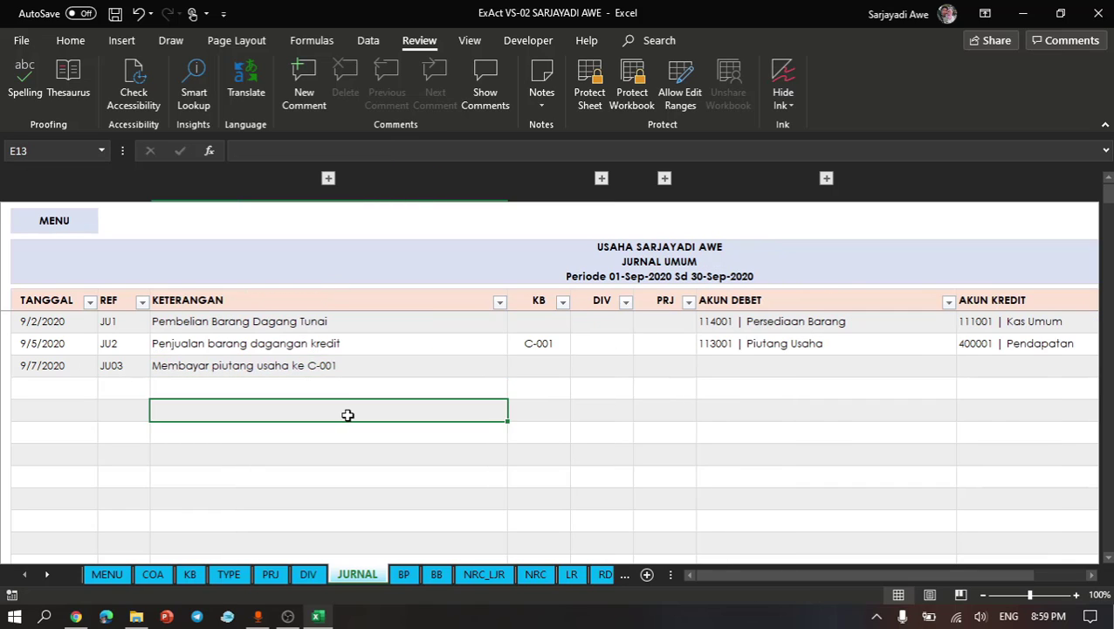
left_click(471, 372)
left_click(540, 371)
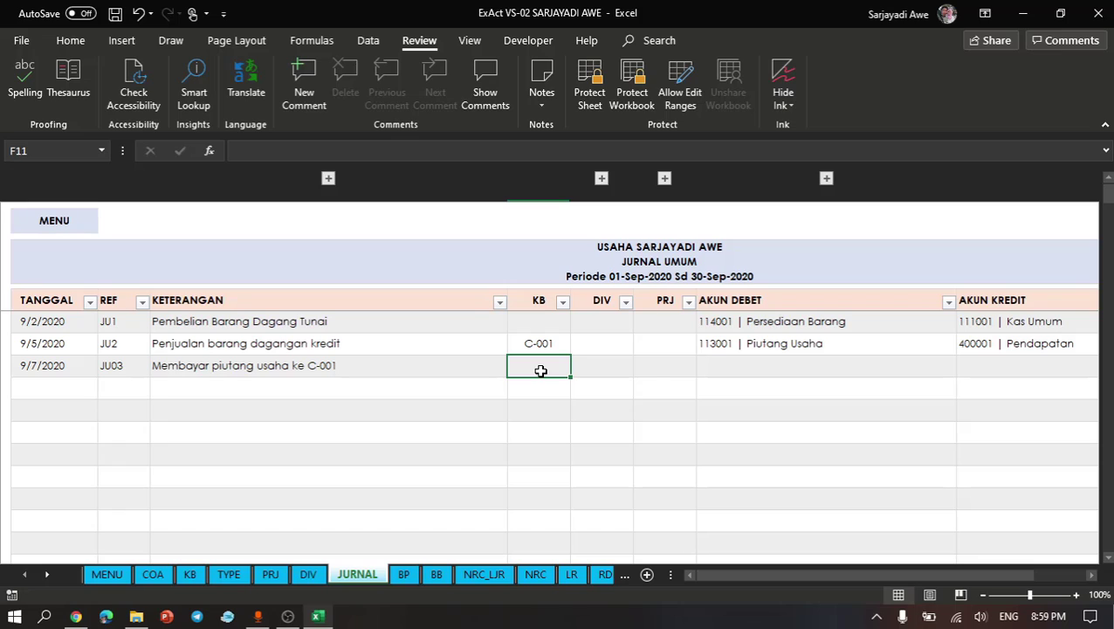
type("C-001")
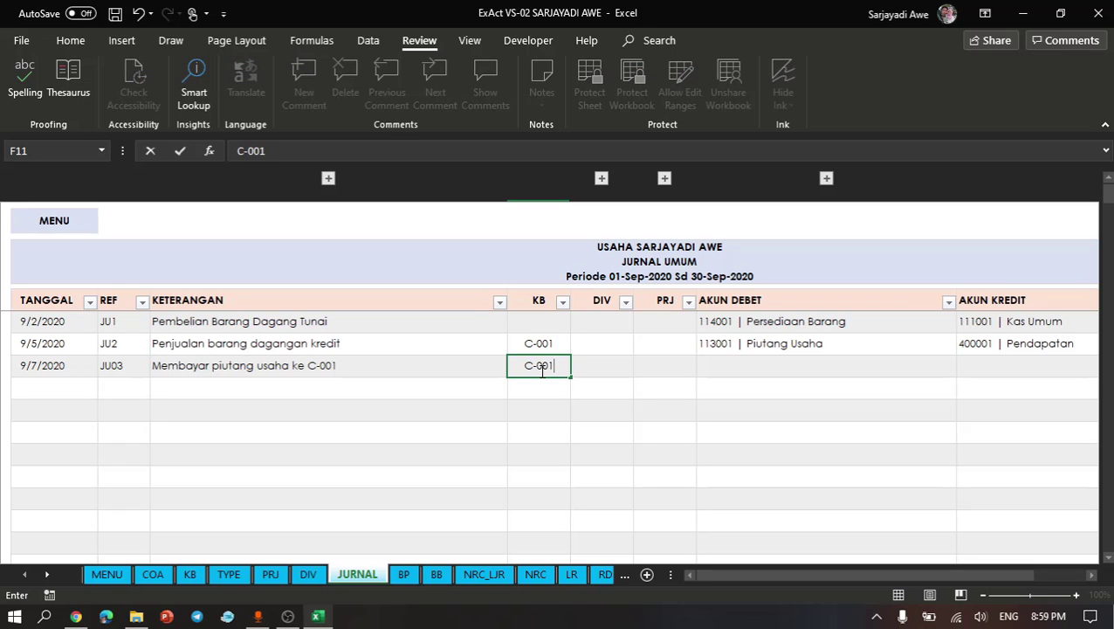
key("Return")
- Copy the JU2 row's debit account 113001 | Piutang Usaha into the JU03 row's credit account
left_click(715, 362)
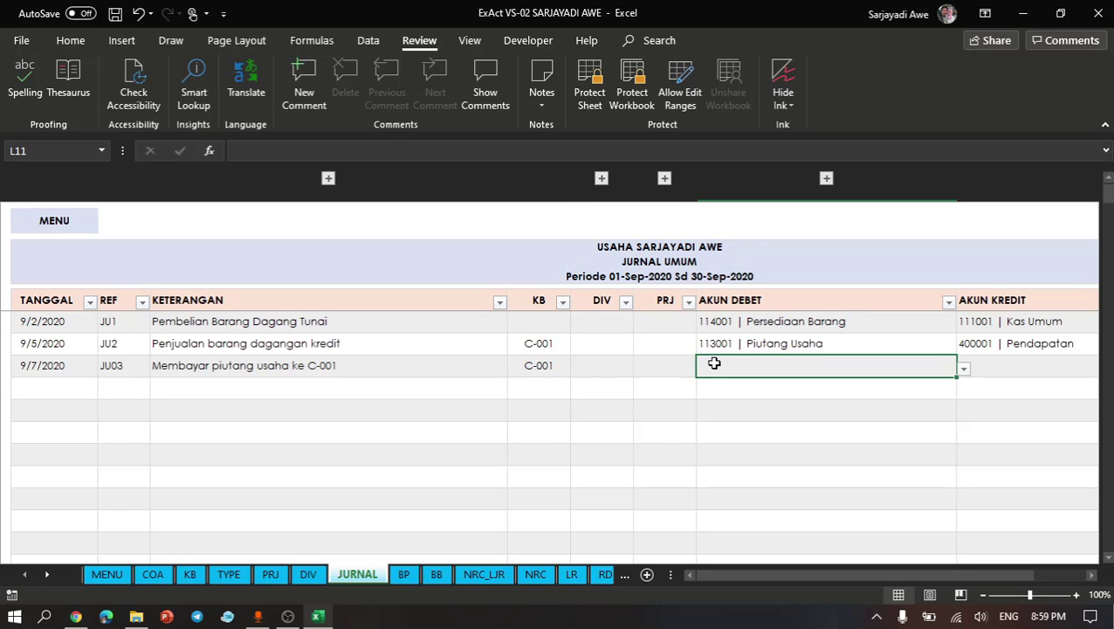
scroll(777, 343, "right", 2)
left_click(777, 343)
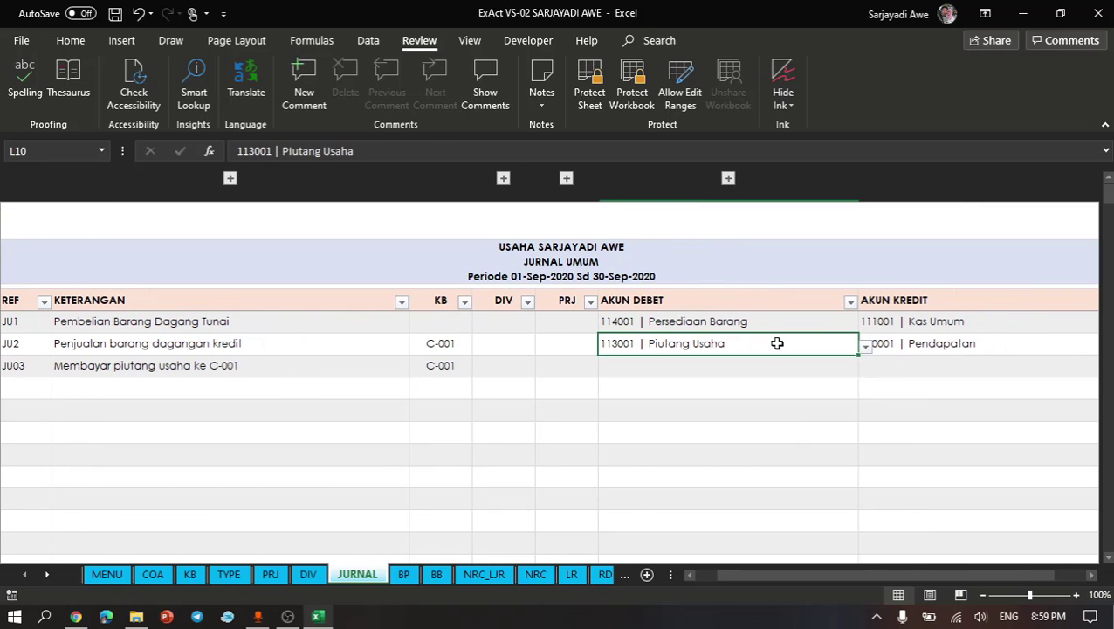
key("ctrl+c")
left_click(891, 364)
key("ctrl+v")
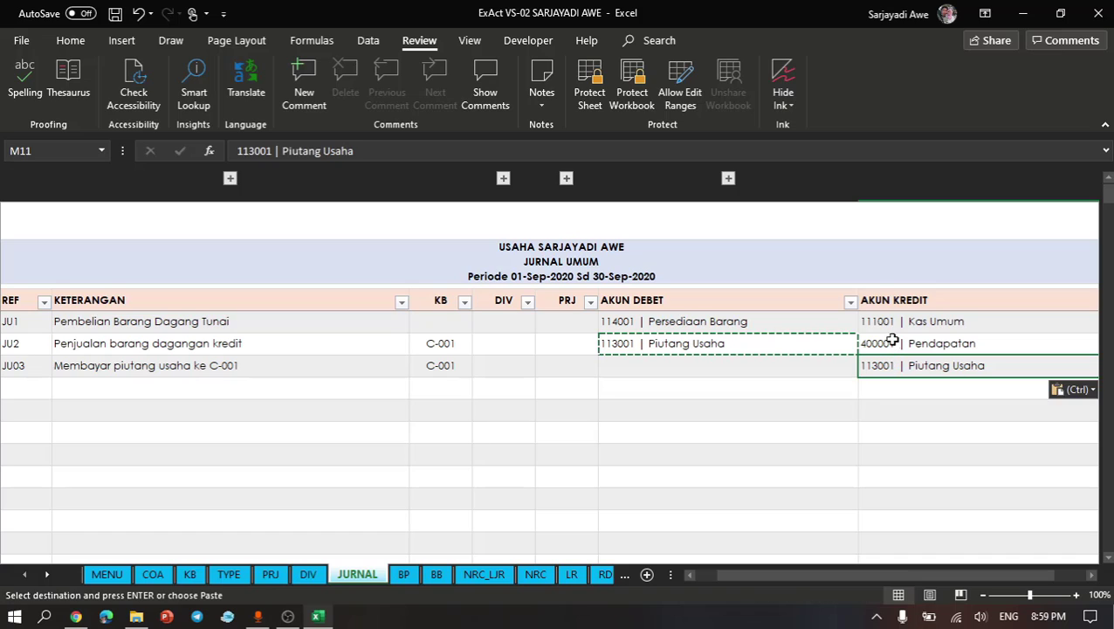
- Copy the JU1 row's credit account 111001 | Kas Umum into the JU03 row's debit account
left_click(899, 322)
key("Escape")
key("ctrl+c")
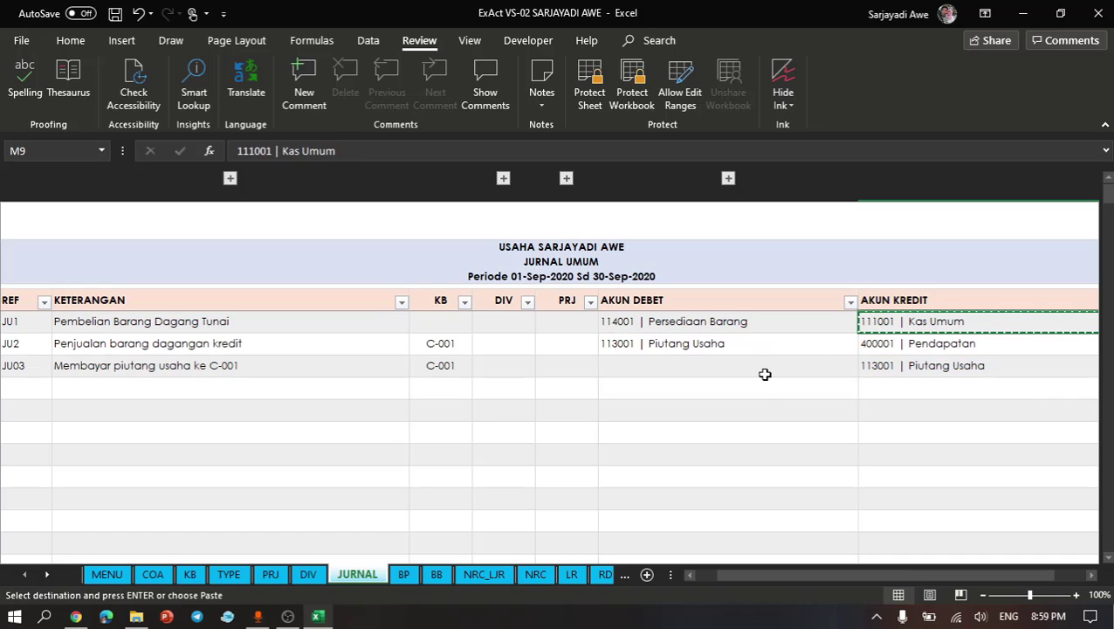
left_click(764, 373)
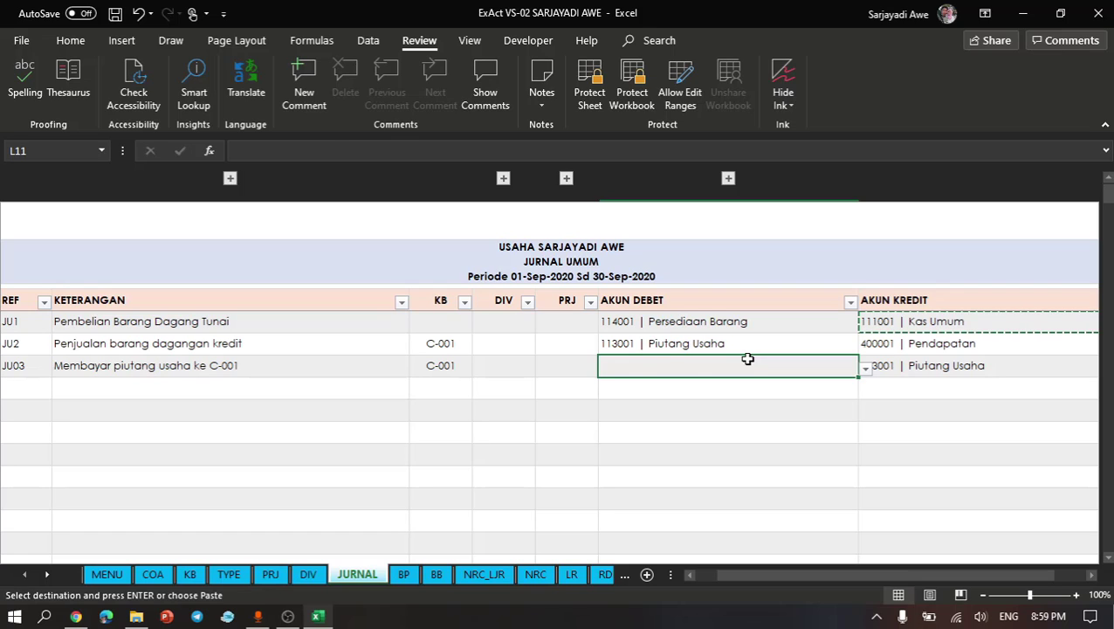
key("ctrl+v")
- Replace the word "Membayar" with "Penerimaan" in the JU03 row's description
left_click(380, 343)
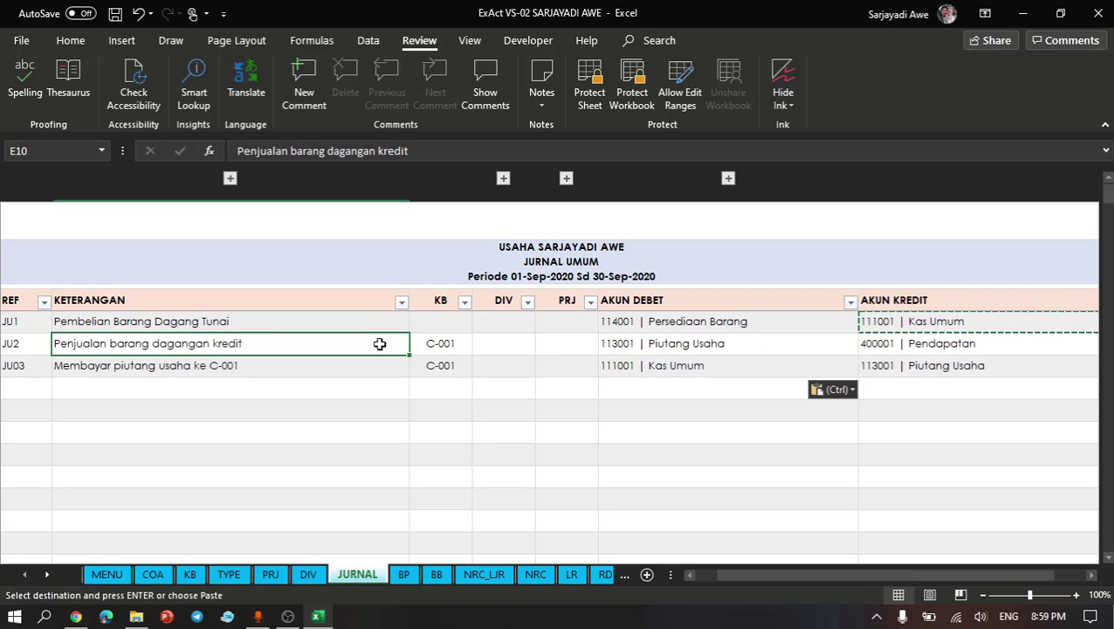
left_click(256, 387)
left_click(114, 350)
double_click(105, 367)
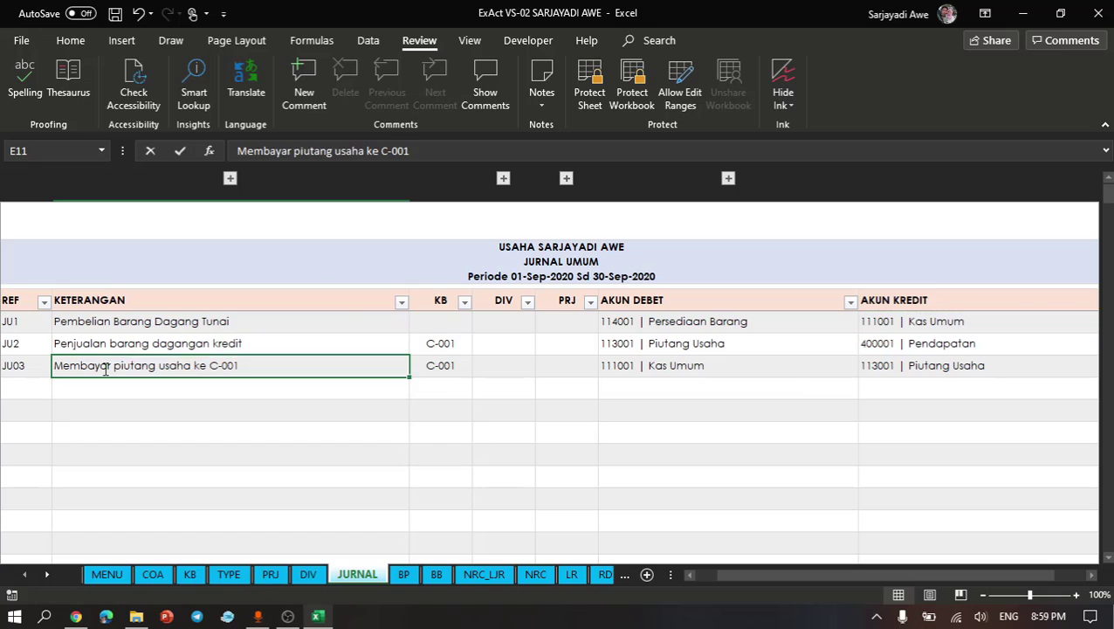
double_click(106, 368)
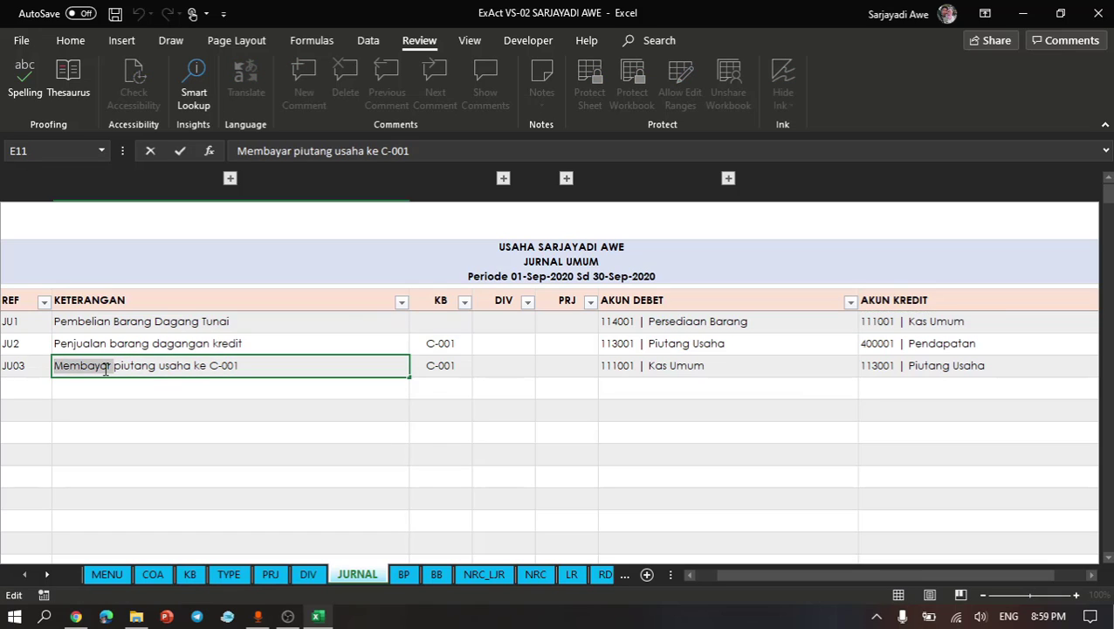
type("Penerimaan")
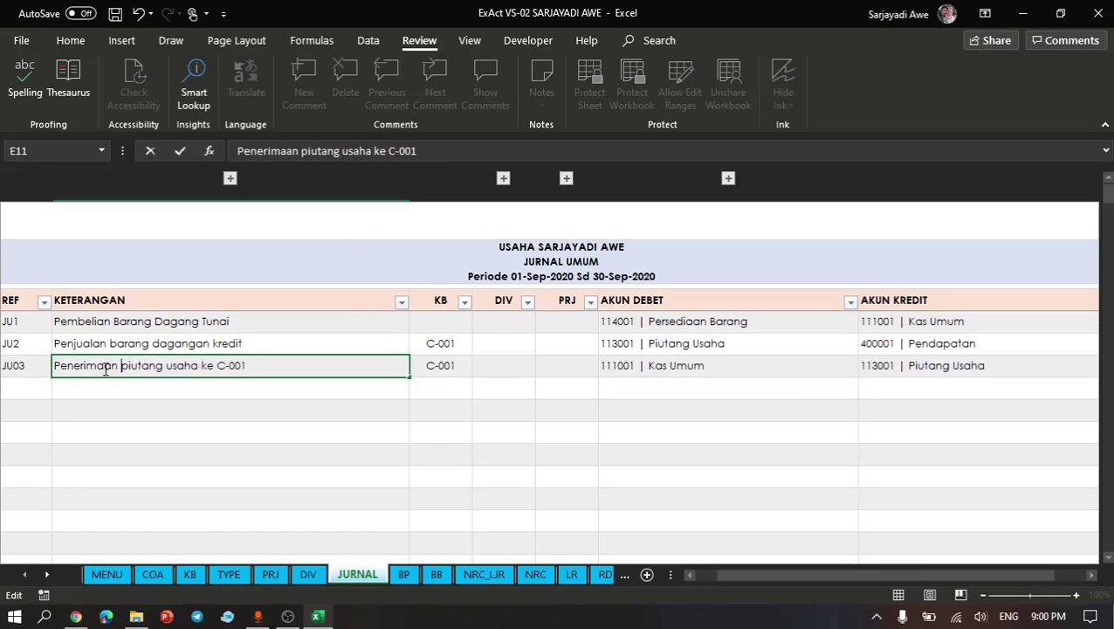
key("Return")
- Expand the TYPE column, change the JU03 row's type to Penerimaan Lainnya, and collapse the column again
left_click(24, 365)
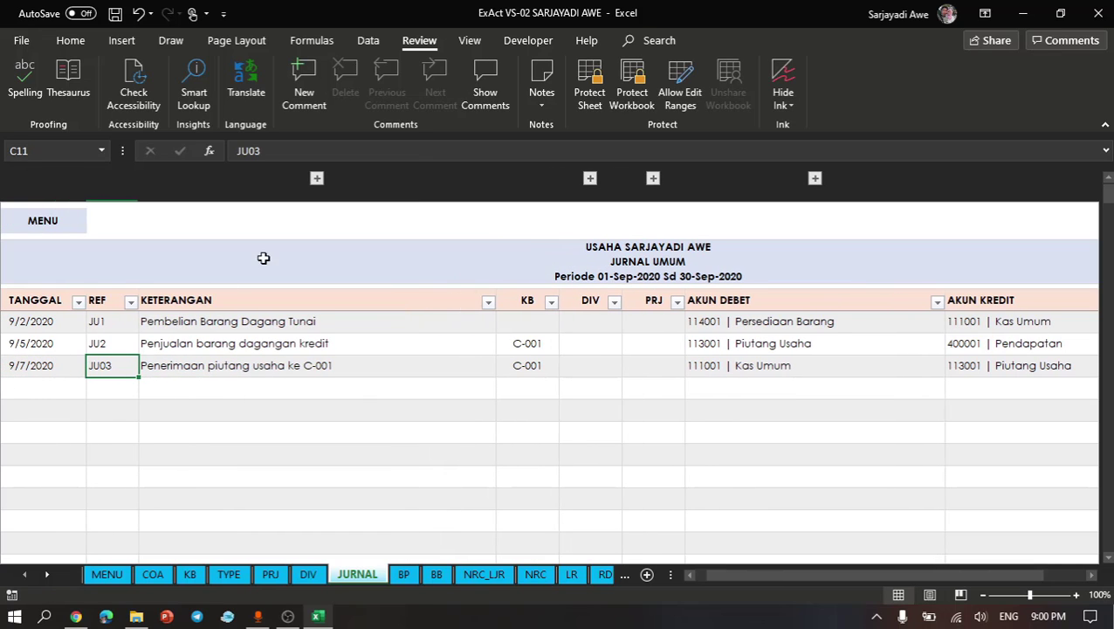
left_click(317, 180)
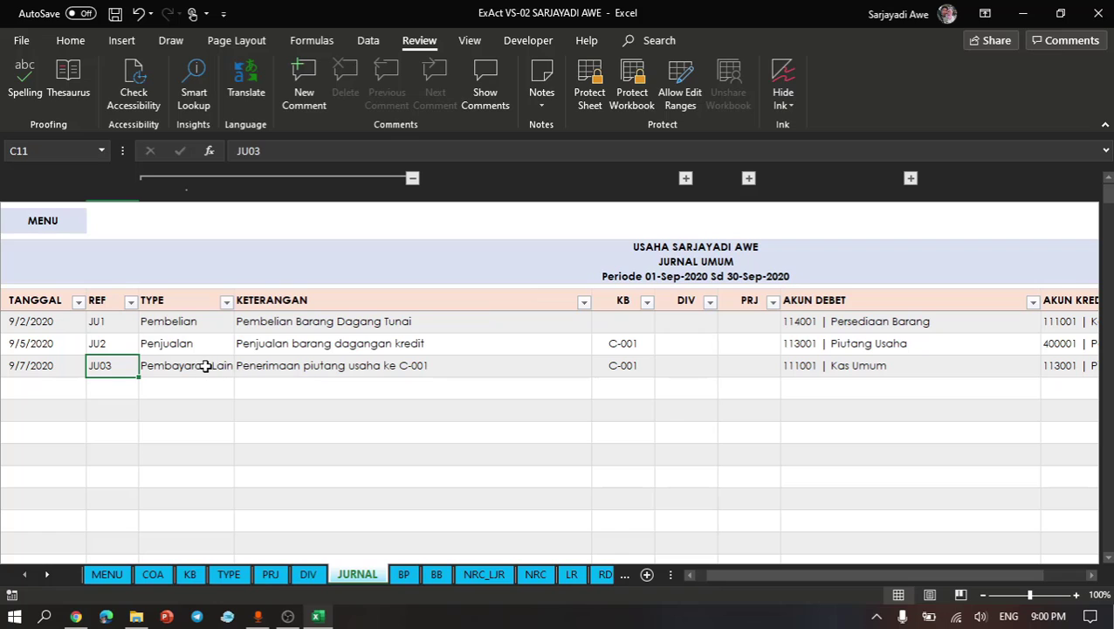
left_click(207, 367)
left_click(243, 368)
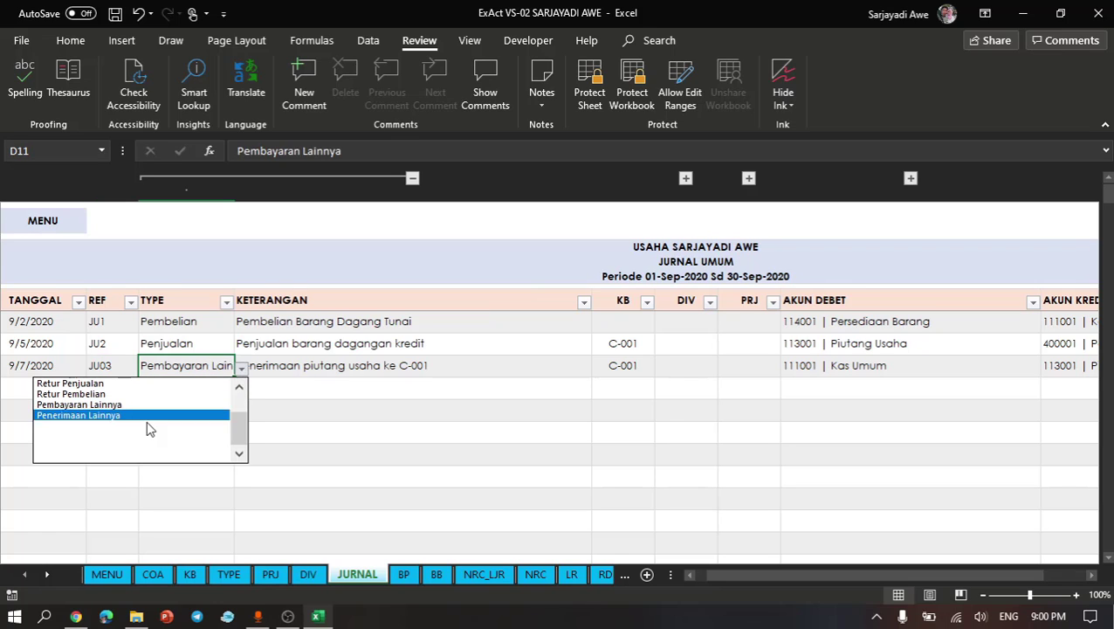
left_click(136, 416)
left_click(247, 417)
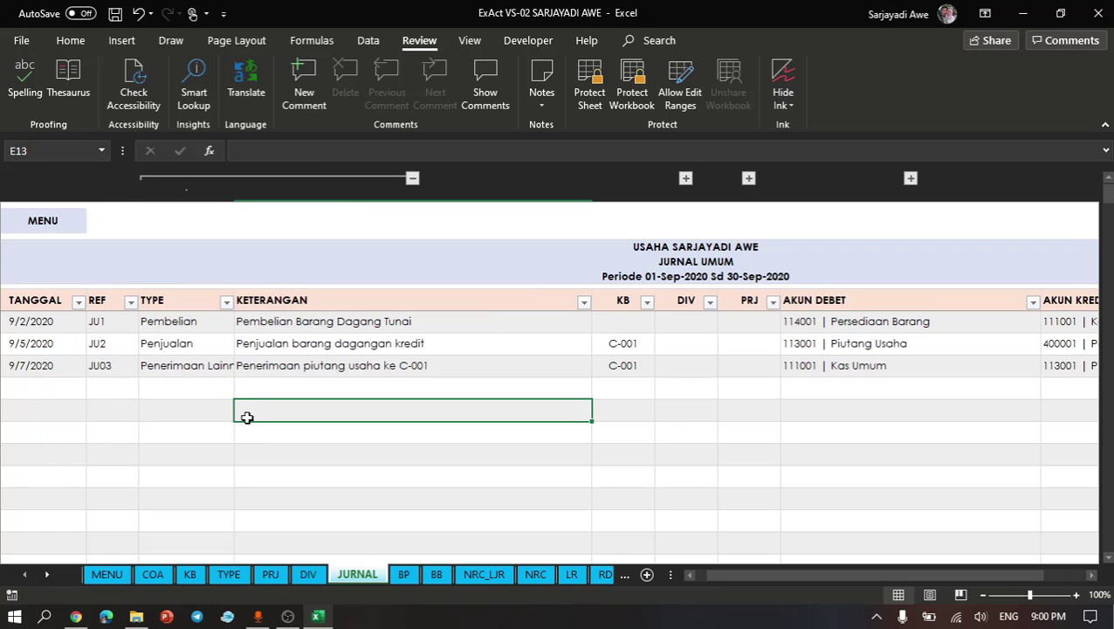
left_click(413, 178)
- Enter 300000 as the SALDO amount of the JU03 row
left_click(418, 366)
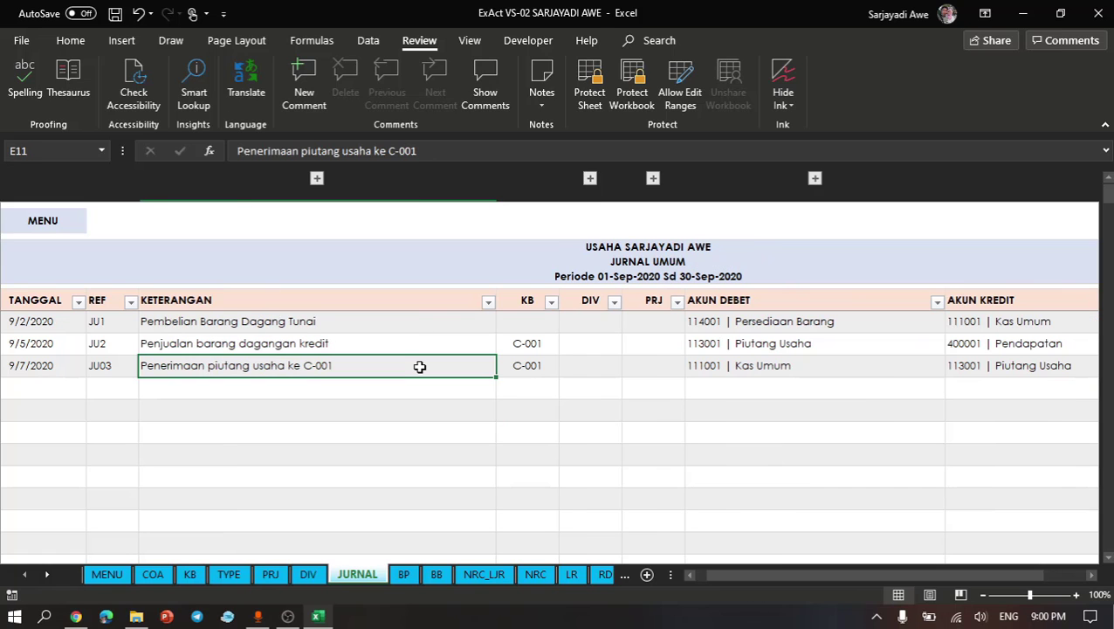
scroll(419, 366, "right", 5)
scroll(419, 367, "right", 8)
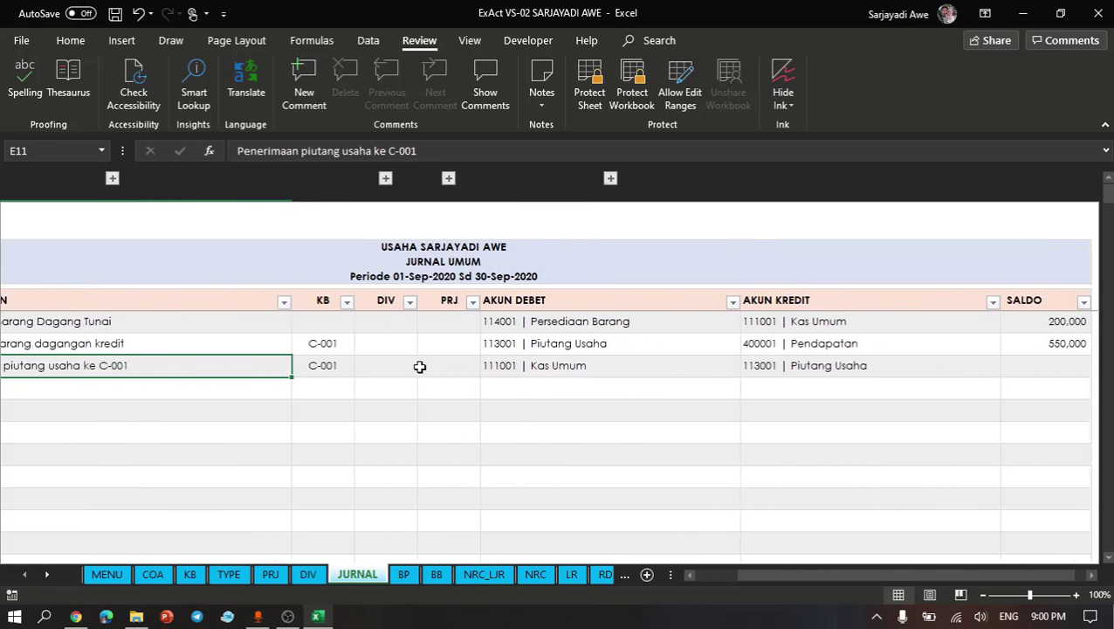
left_click(774, 365)
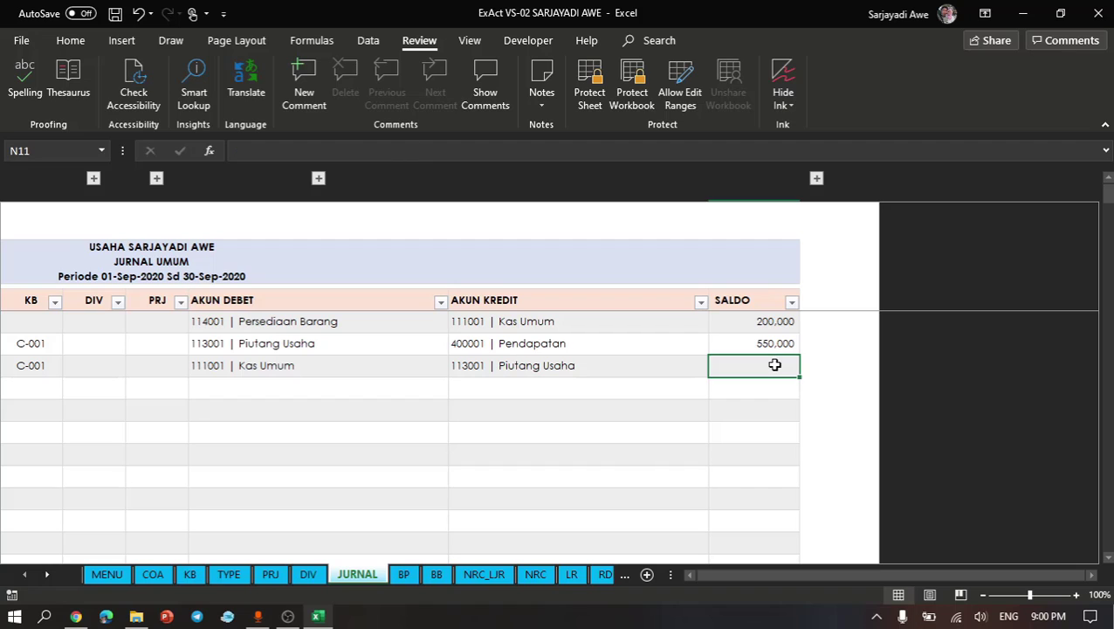
type("3")
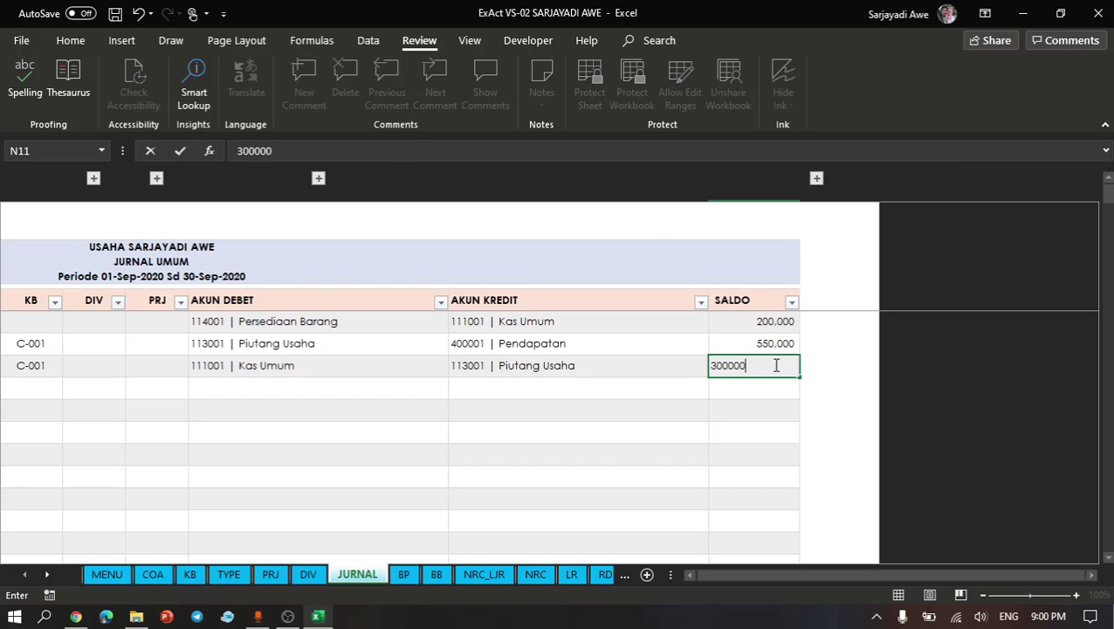
type("00000")
key("Return")
left_click(563, 384)
- Enter D-001 as the DIV code of the JU2 row
scroll(563, 381, "left", 8)
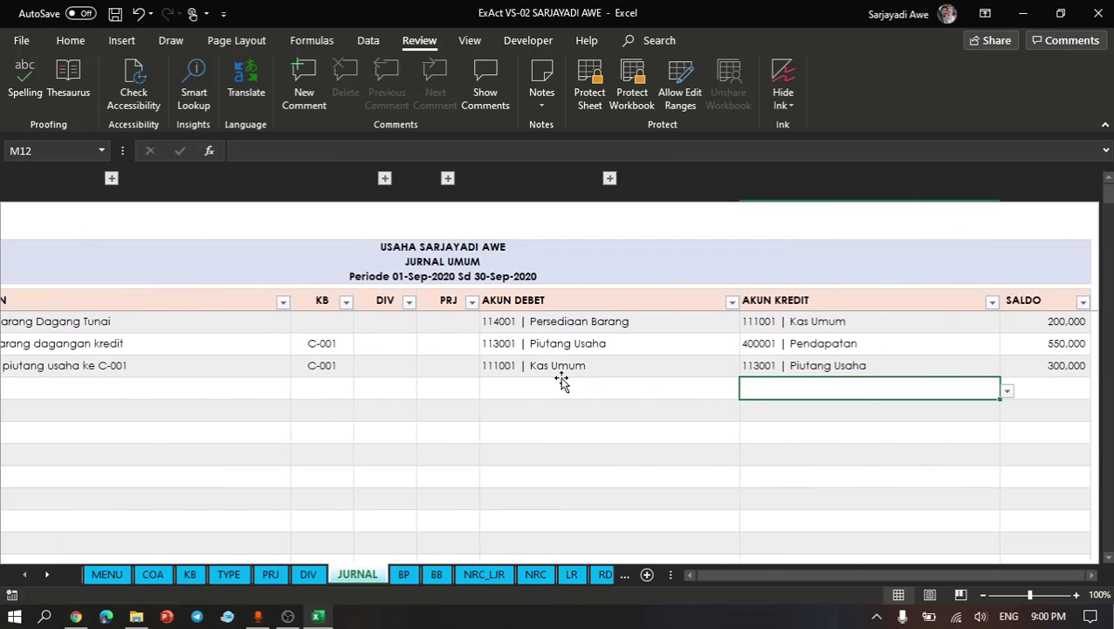
scroll(562, 377, "left", 1)
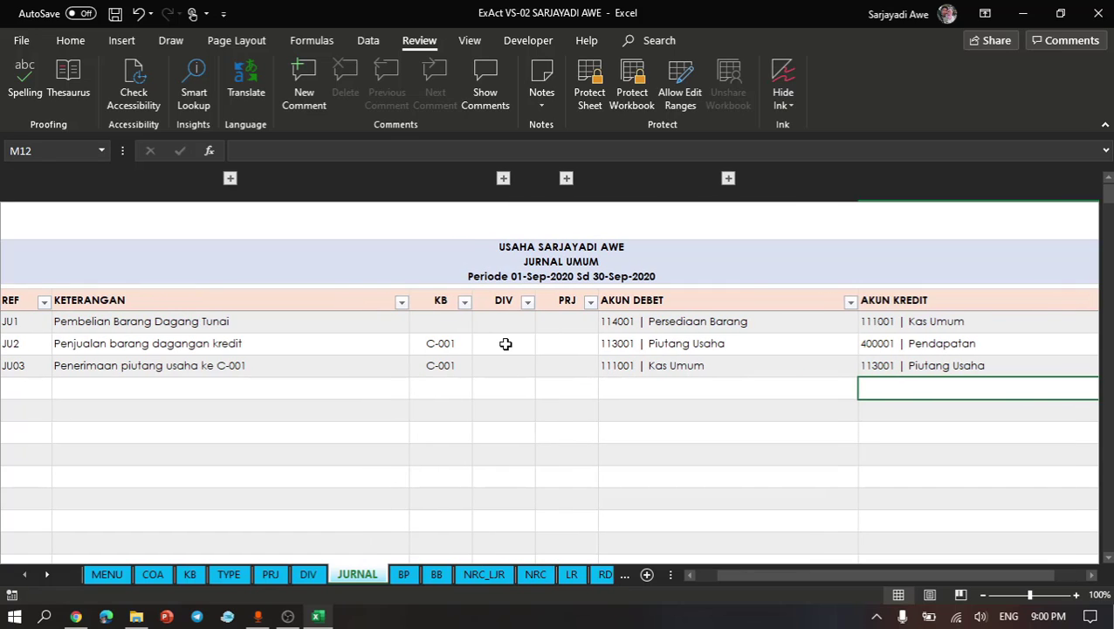
left_click(505, 343)
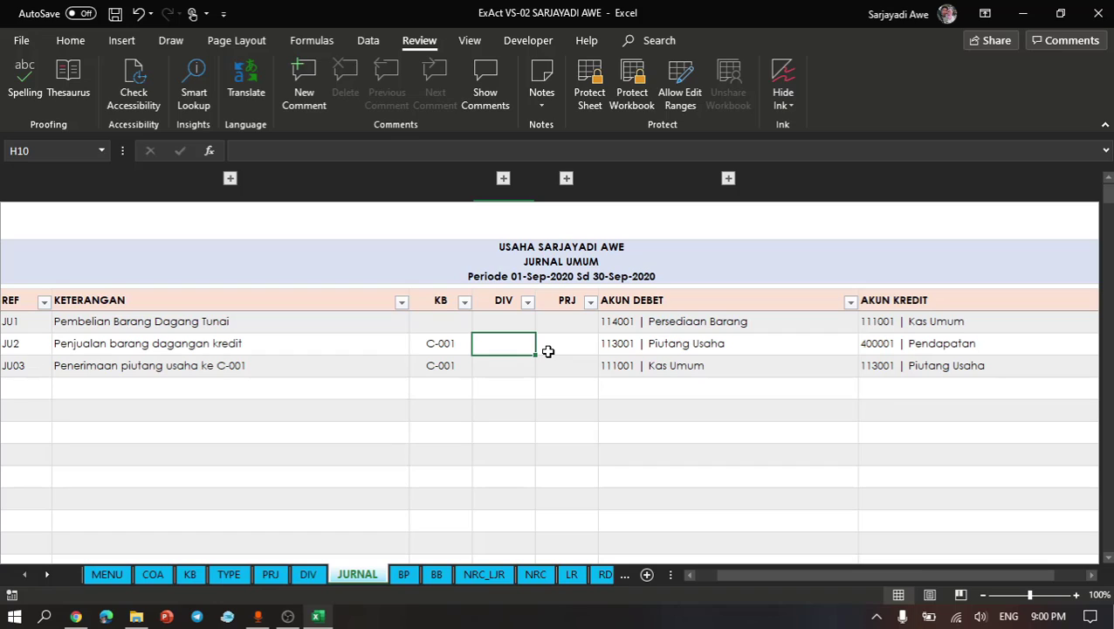
type("D-001")
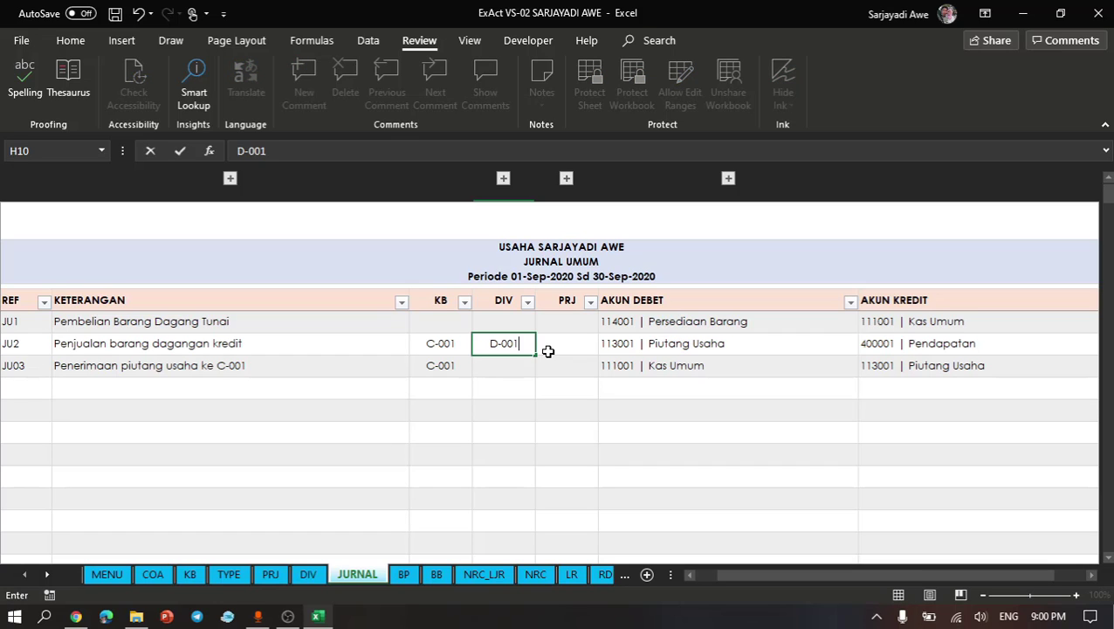
key("Return")
left_click(566, 178)
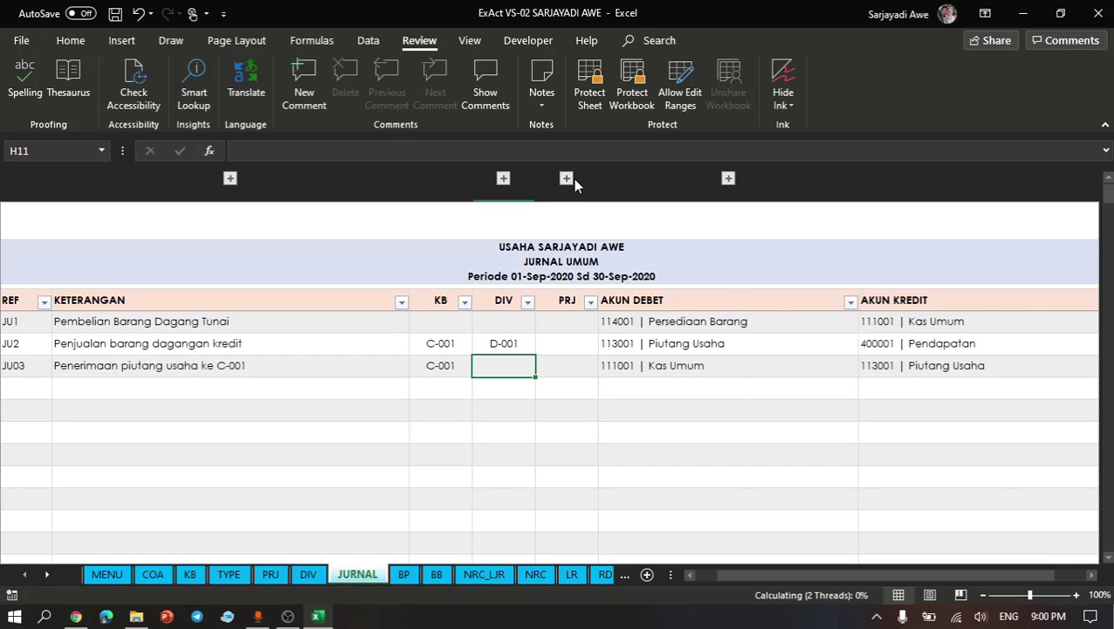
left_click(708, 178)
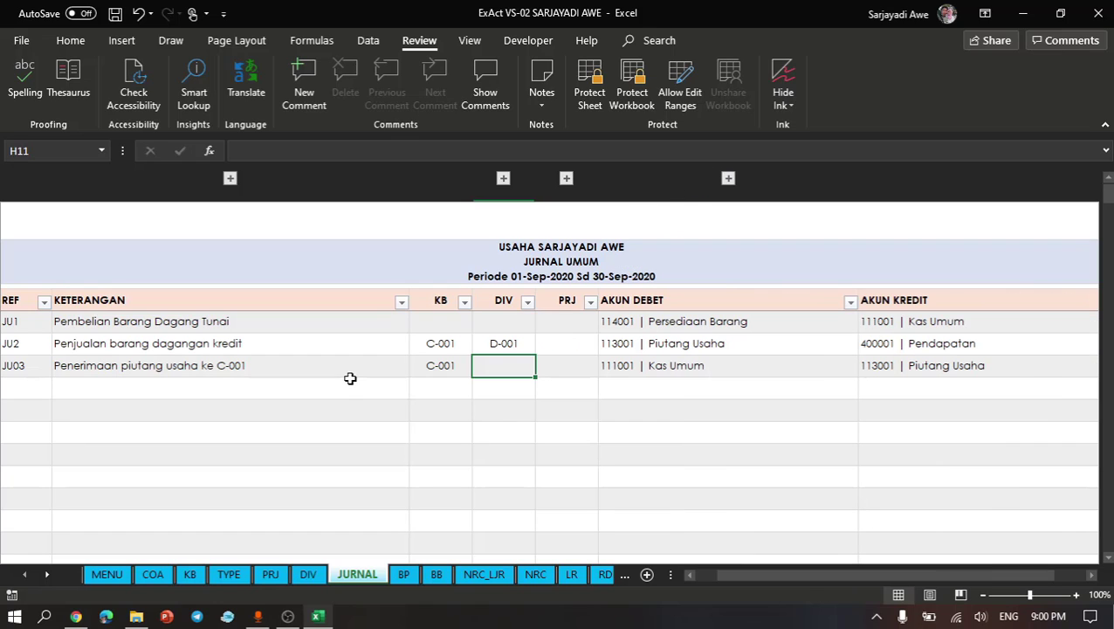
left_click(545, 428)
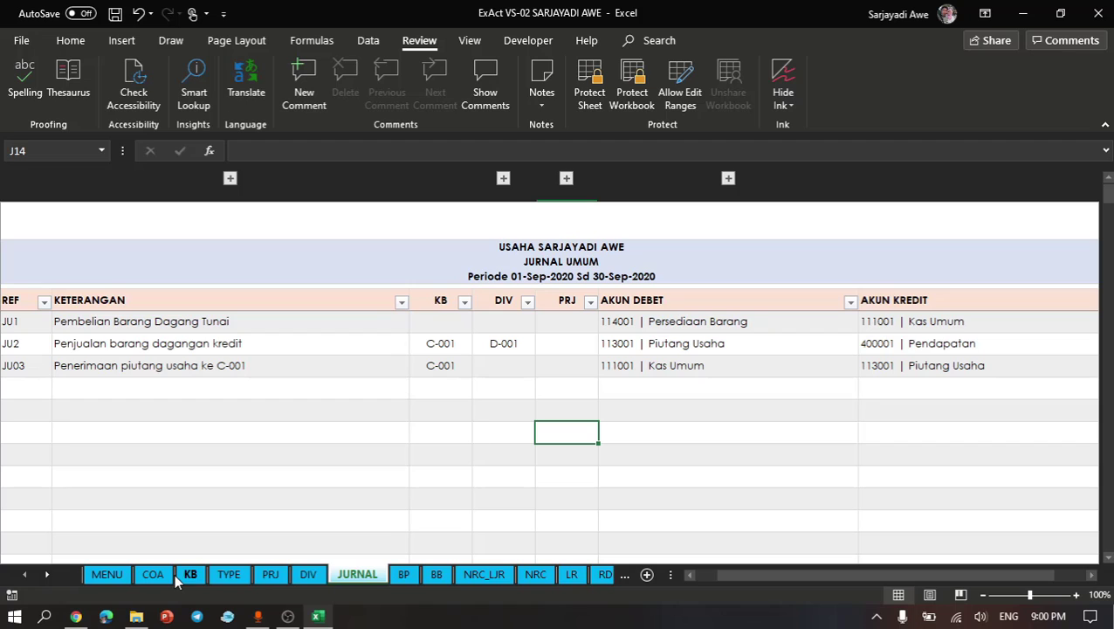
- Open the Kode Bantu list from the workbook's main menu sheet and examine the PENAMBAHAN and PENGURANGAN amounts of C-001
left_click(106, 573)
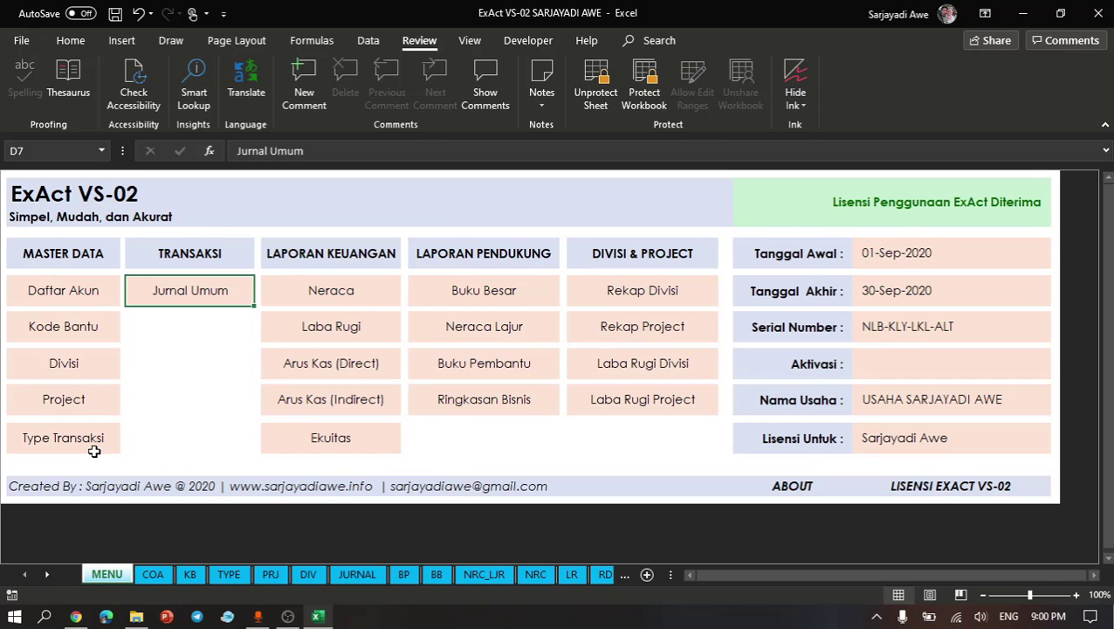
left_click(67, 336)
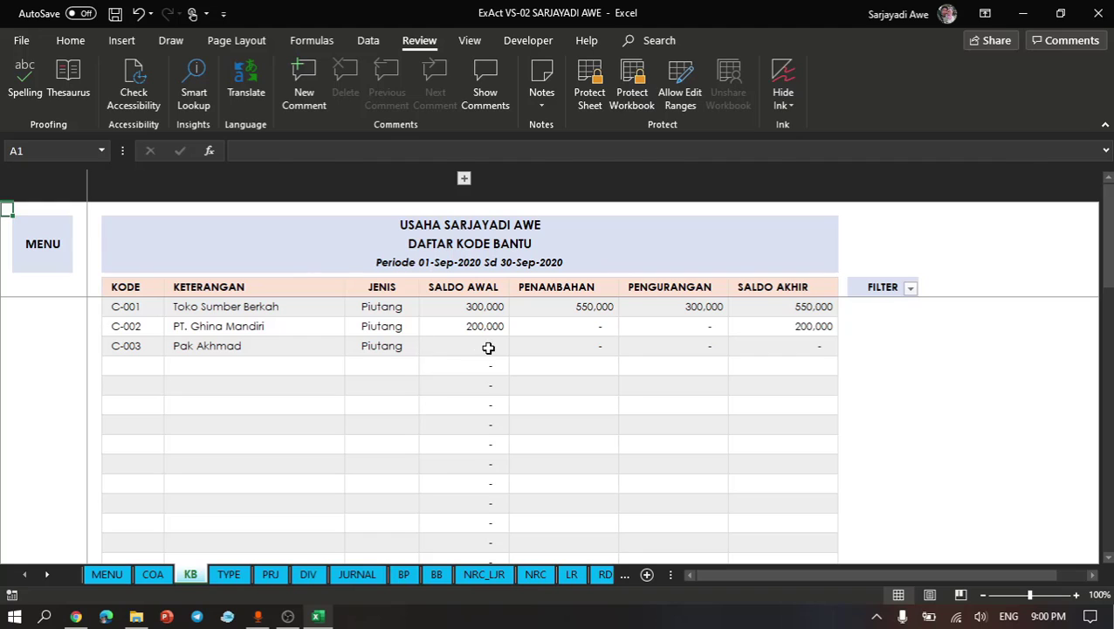
left_click(488, 347)
left_click(672, 310)
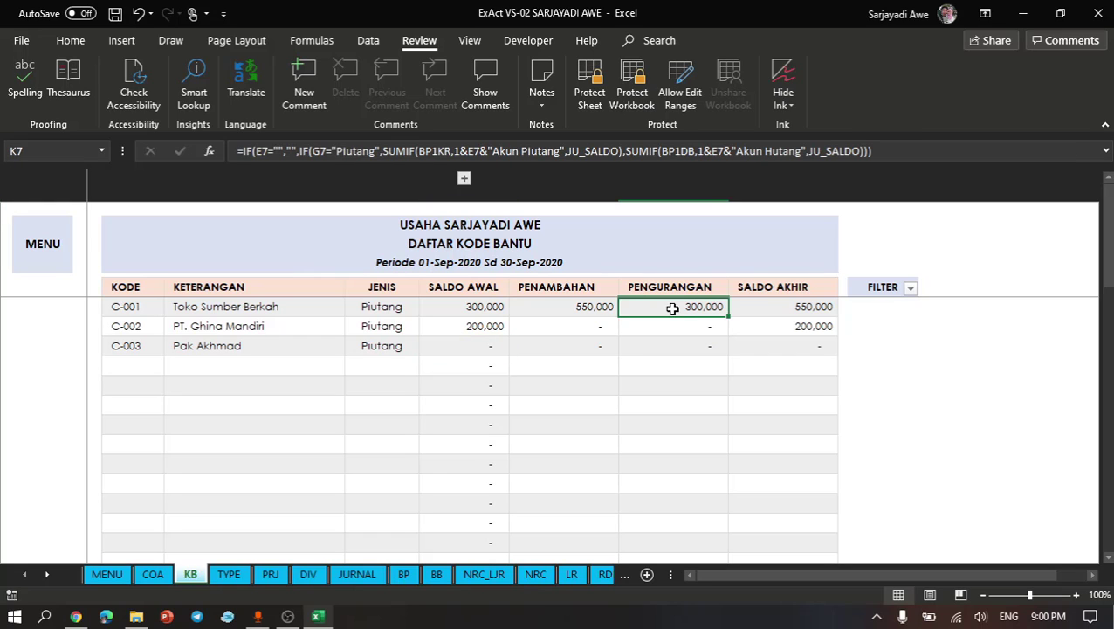
- Examine the PENAMBAHAN, PENGURANGAN and SALDO AKHIR amounts of C-001 in the Kode Bantu list
left_click(592, 309)
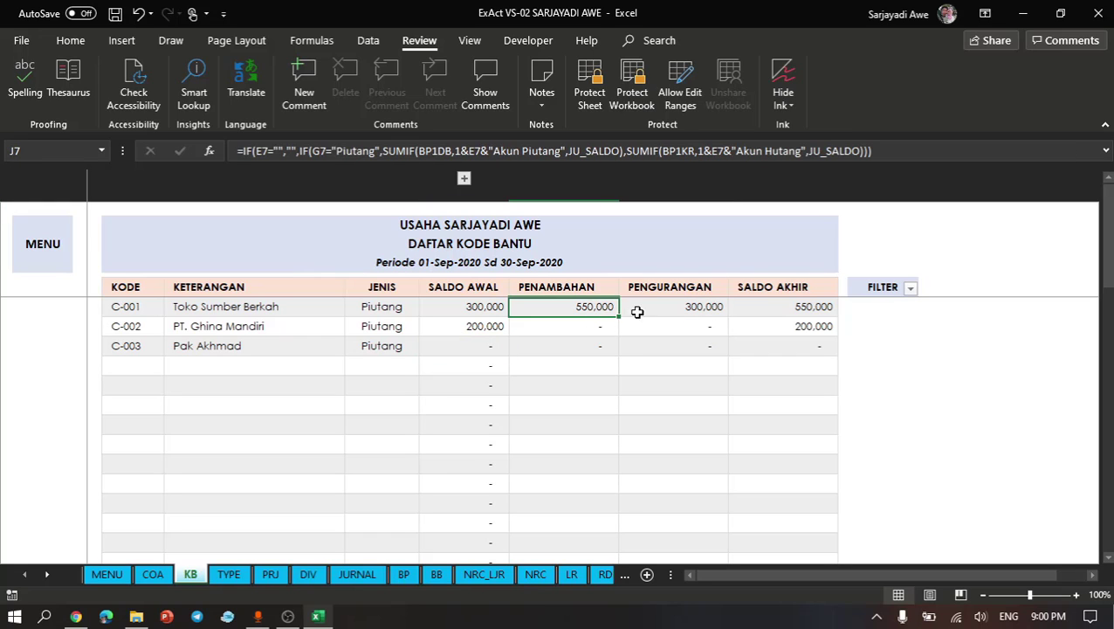
left_click(668, 315)
left_click(777, 315)
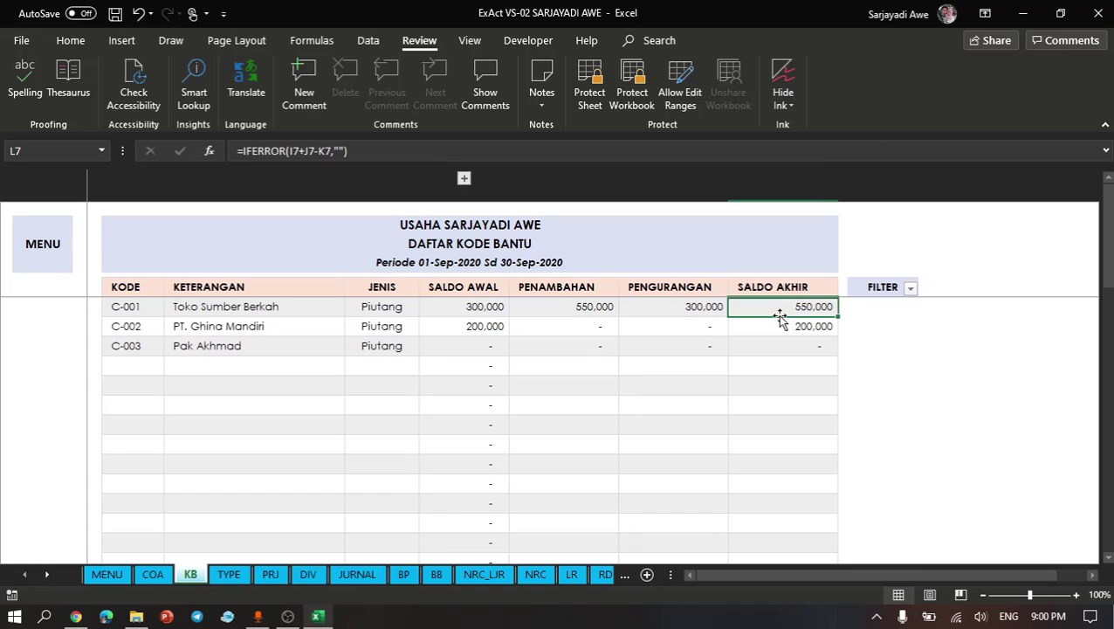
- Examine the available values of the FILTER column and the formulas in its cells beside the Kode Bantu list
left_click(912, 288)
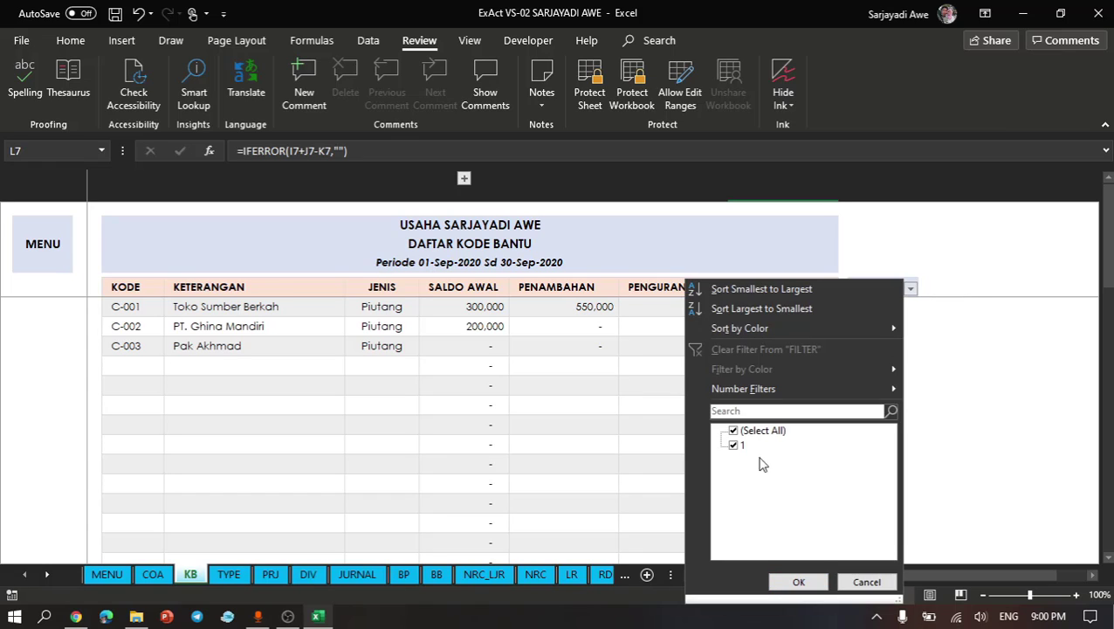
left_click(625, 431)
left_click(874, 361)
key("Up")
key("Up")
key("Up")
key("Up")
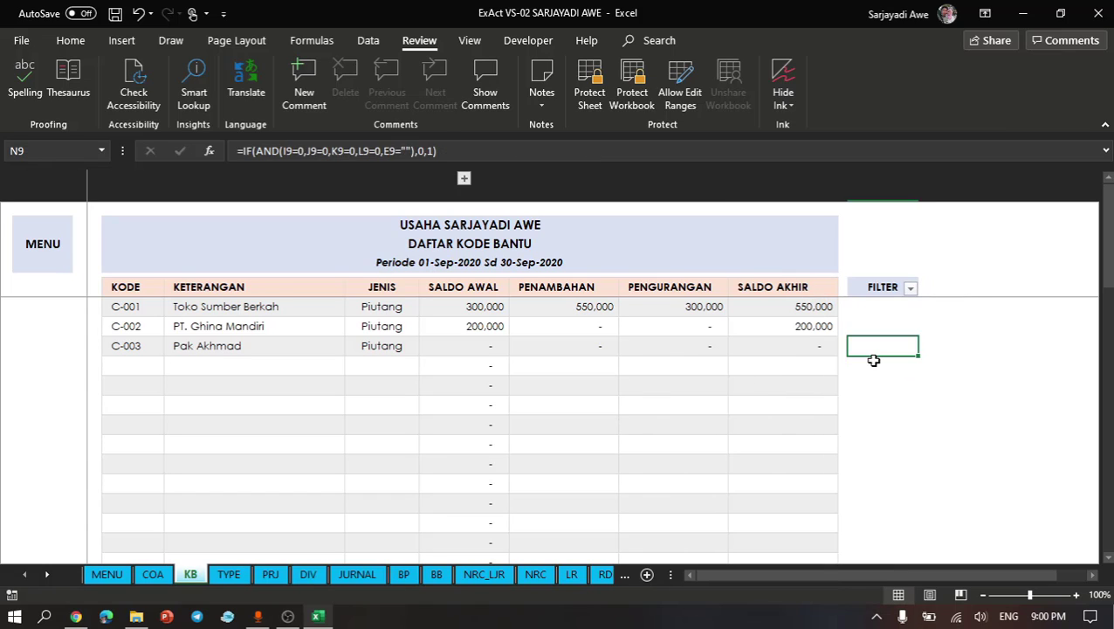
key("Down")
key("Down")
key("Down")
key("Down")
key("Down")
key("Down")
key("Down")
key("Down")
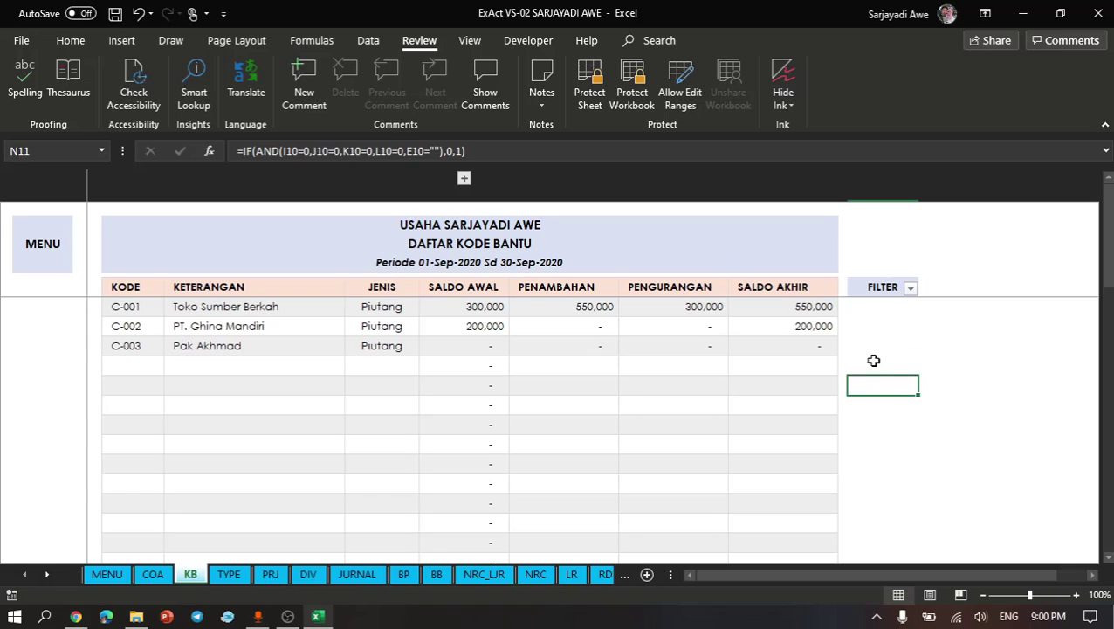
- Examine the rest of the Kode Bantu list, including the receivables TOTAL row, the Hutang codes and their TOTAL row
key("Down")
key("Left")
key("Left")
key("Left")
key("Left")
key("Left")
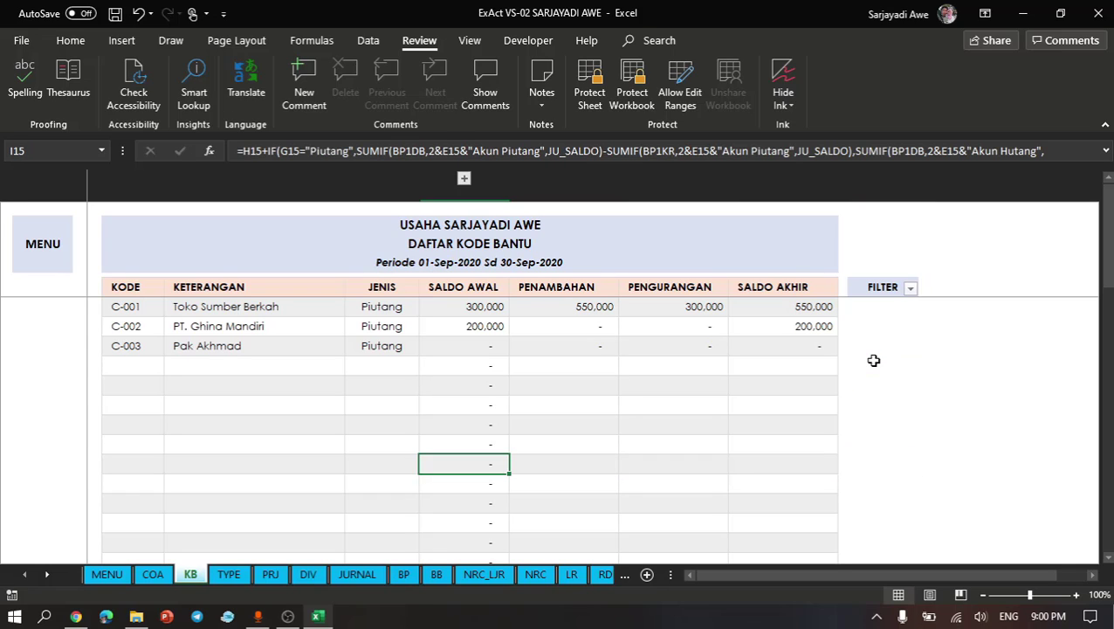
key("Down")
key("Down")
key("Down")
key("Down")
key("Down")
key("Down")
key("Down")
key("Down")
key("Down")
key("Down")
key("Down")
key("Down")
key("Down")
key("Down")
key("Down")
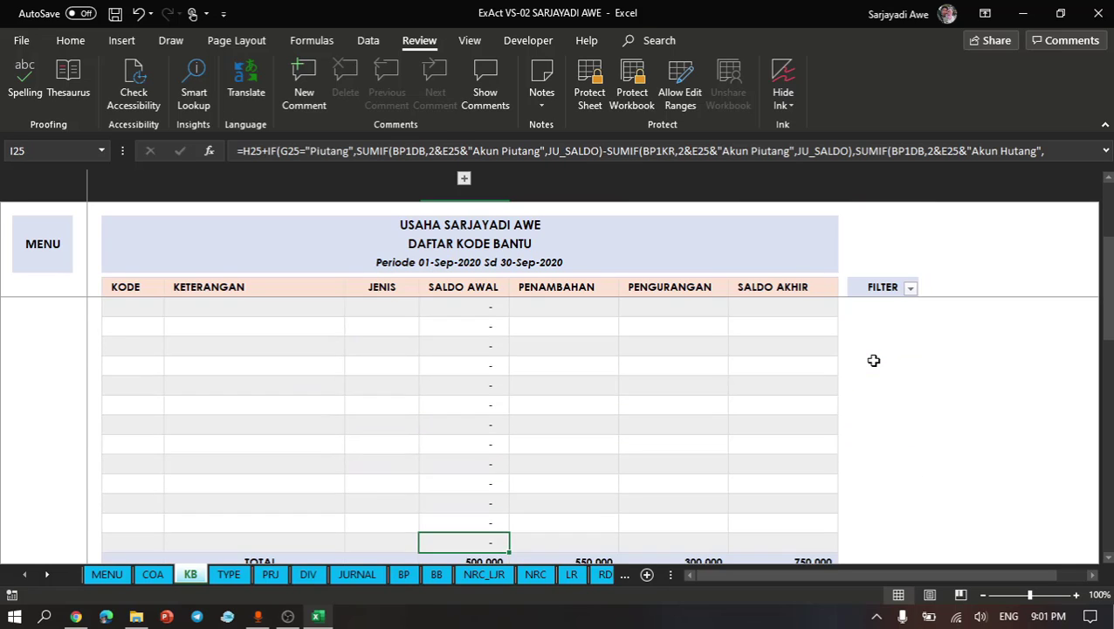
key("Down")
key("Down")
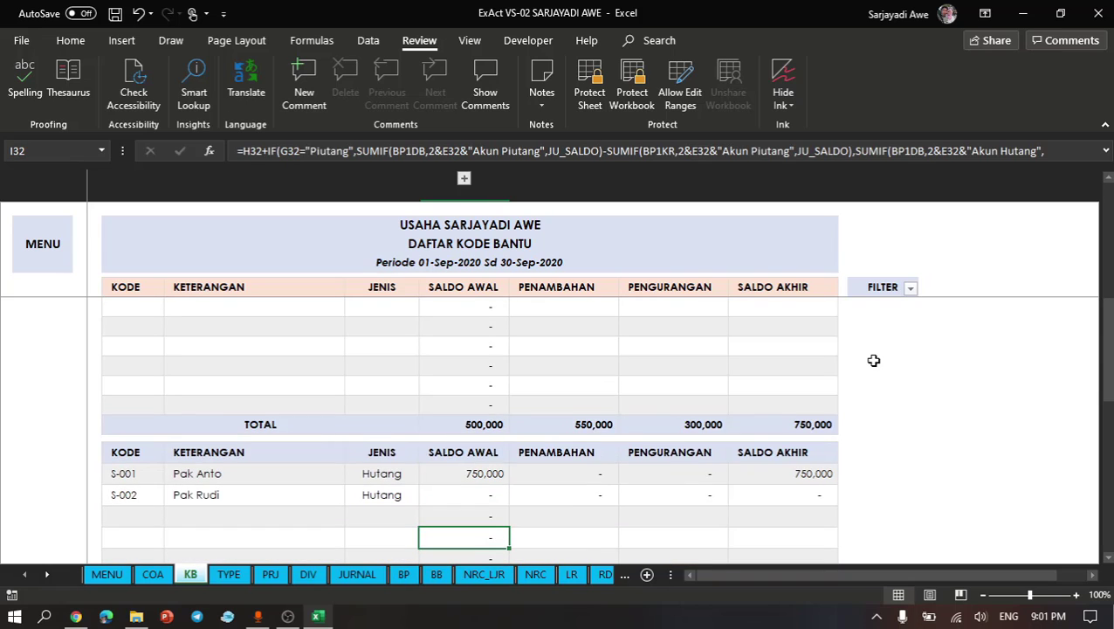
scroll(874, 359, "down", 4)
left_click(781, 408)
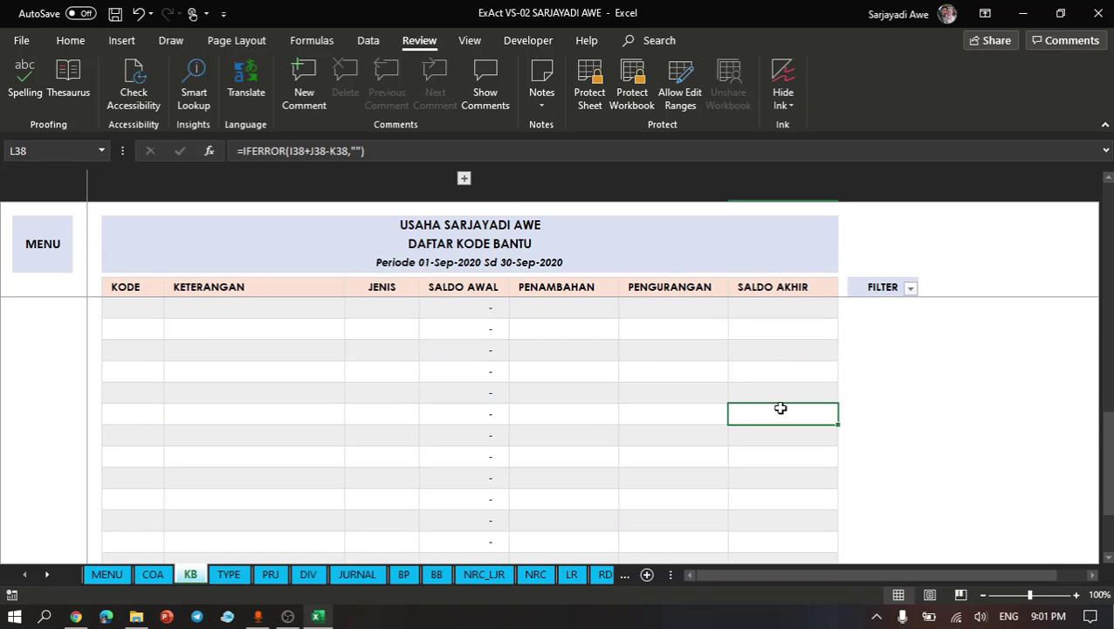
scroll(659, 510, "down", 4)
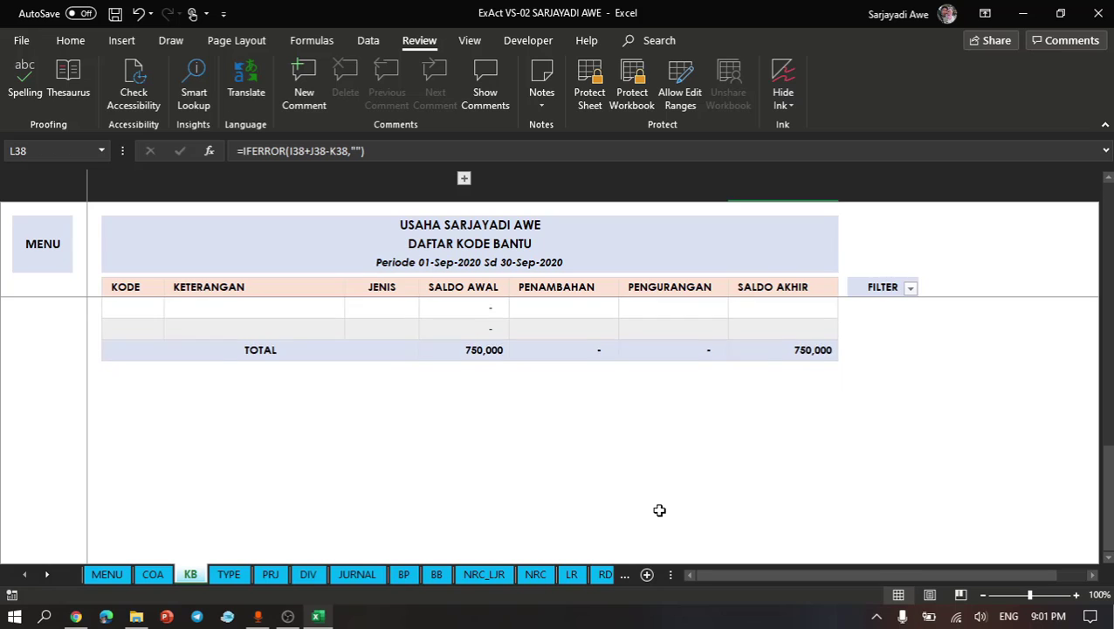
scroll(660, 510, "up", 10)
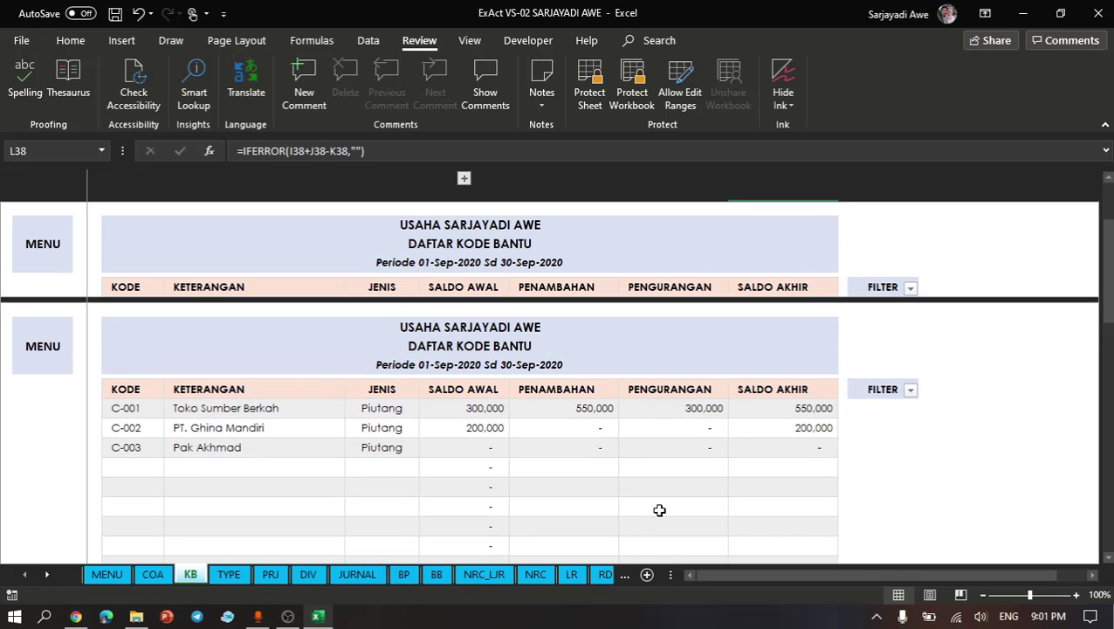
- Return to the start of the Kode Bantu list and review the balances of C-001 and C-002
left_click(771, 411)
left_click(476, 422)
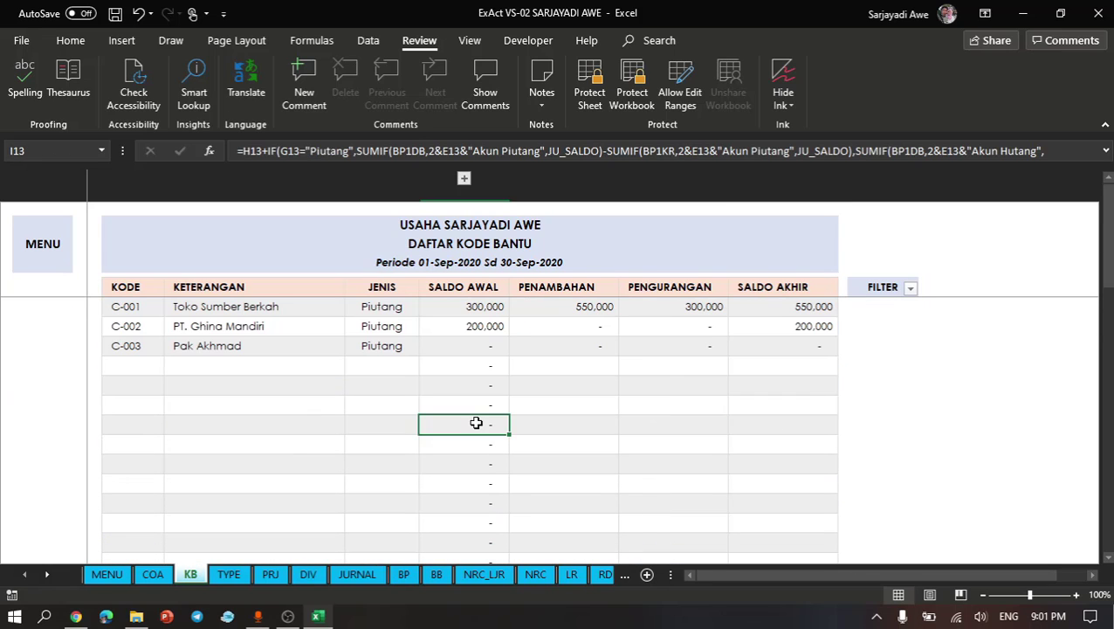
left_click(511, 330)
left_click(838, 311)
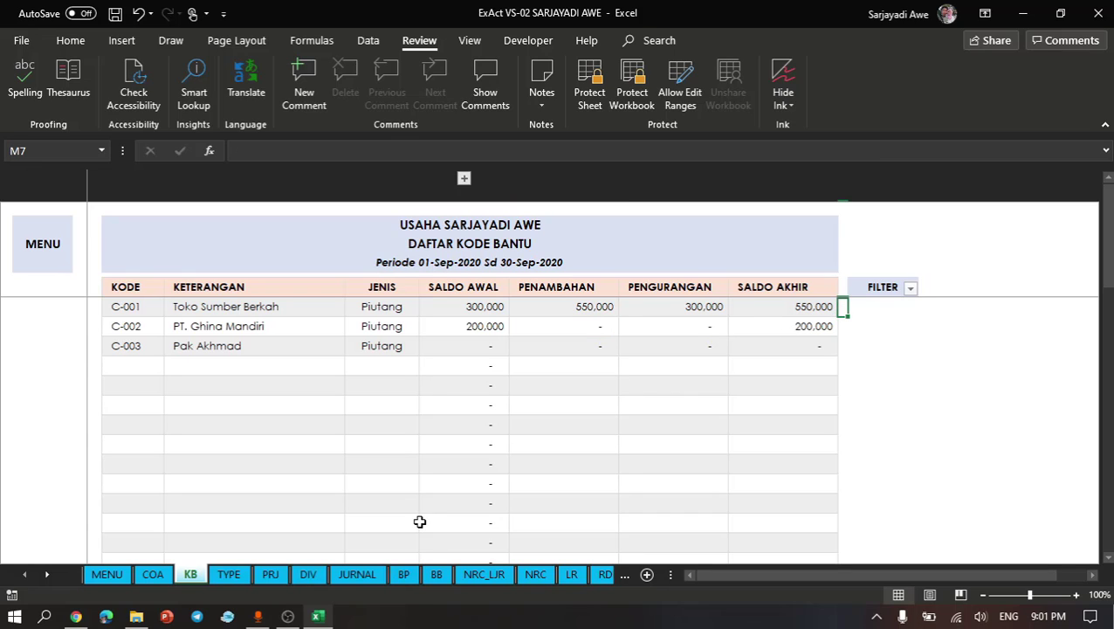
- Open the NRC_LJR sheet and reapply its FILTER column filter with only value 1 included
left_click(477, 572)
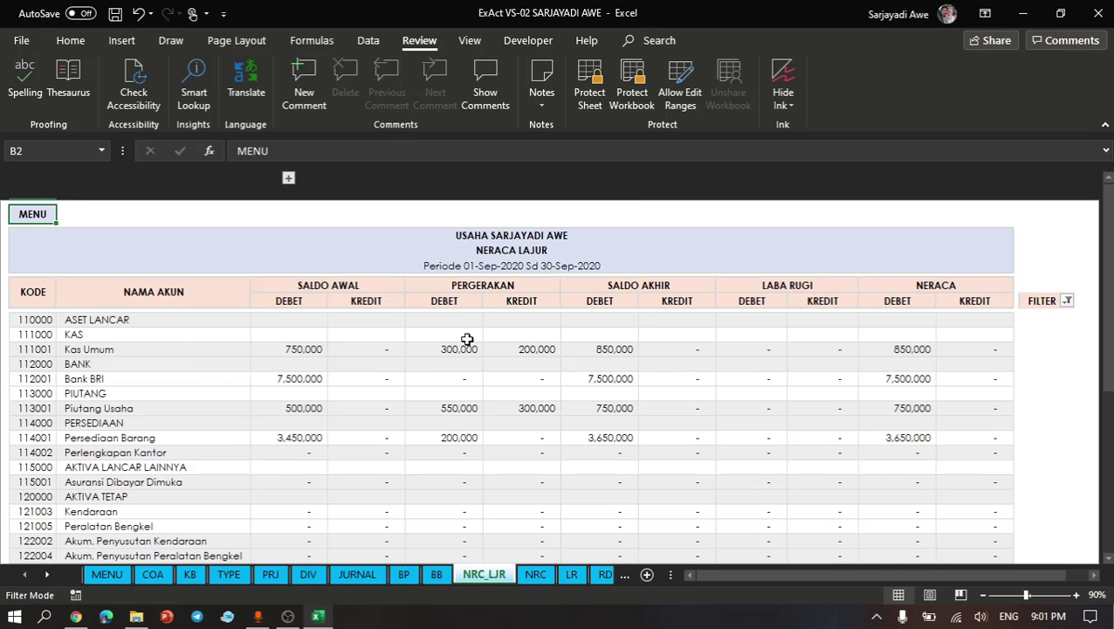
left_click(469, 335)
left_click(1068, 300)
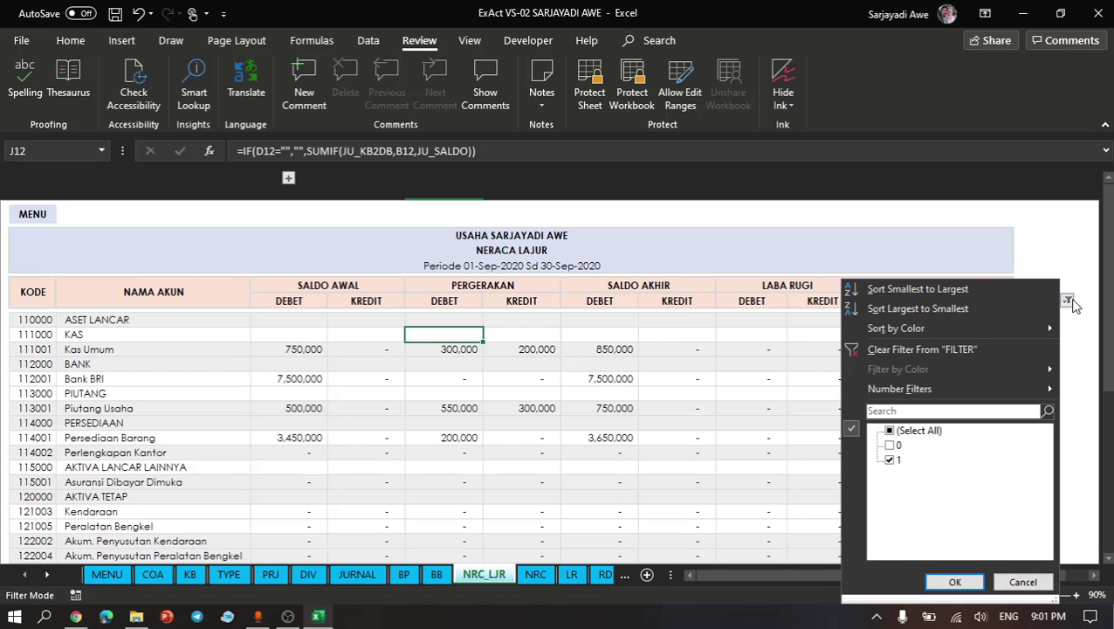
left_click(952, 583)
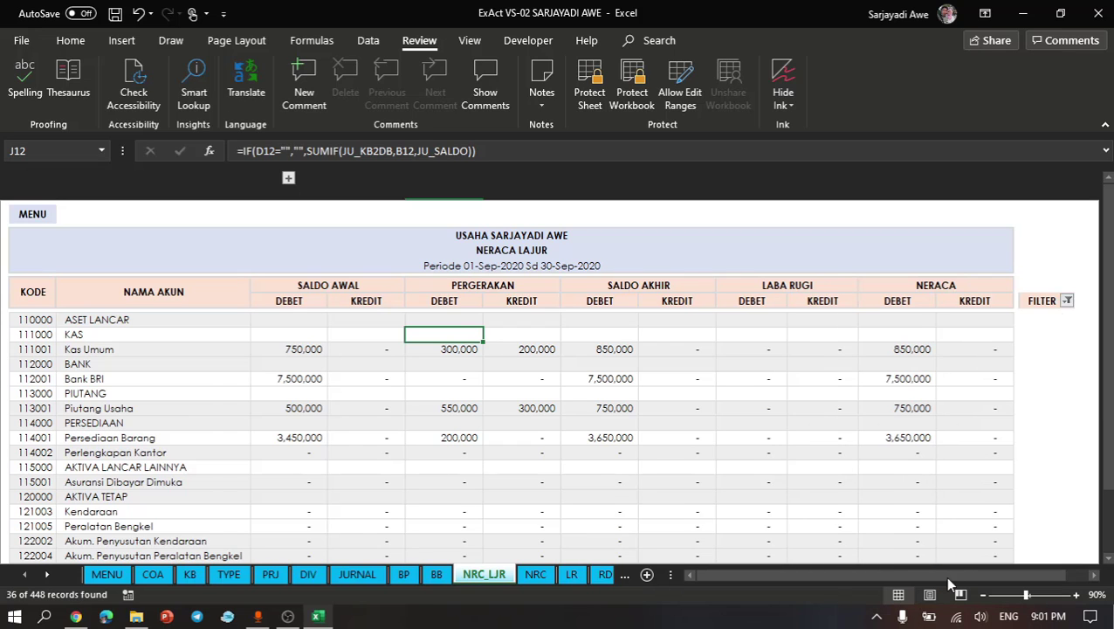
- Compare the debit and credit totals of SALDO AWAL, PERGERAKAN and SALDO AKHIR in the Neraca Lajur, then review its account rows
scroll(698, 432, "down", 3)
scroll(698, 432, "down", 5)
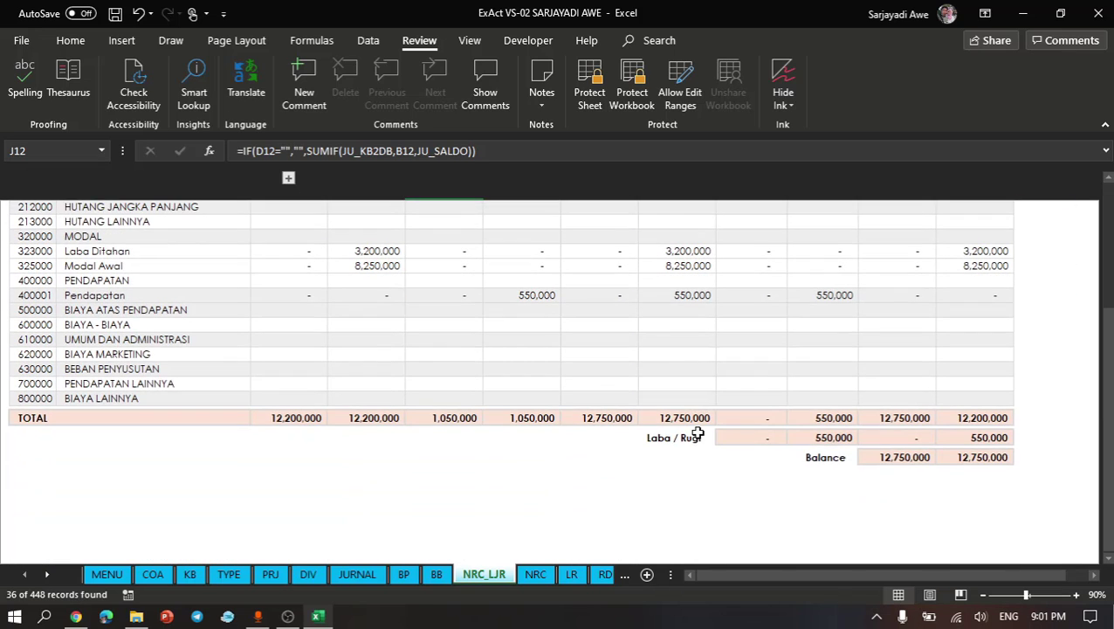
left_click(580, 397)
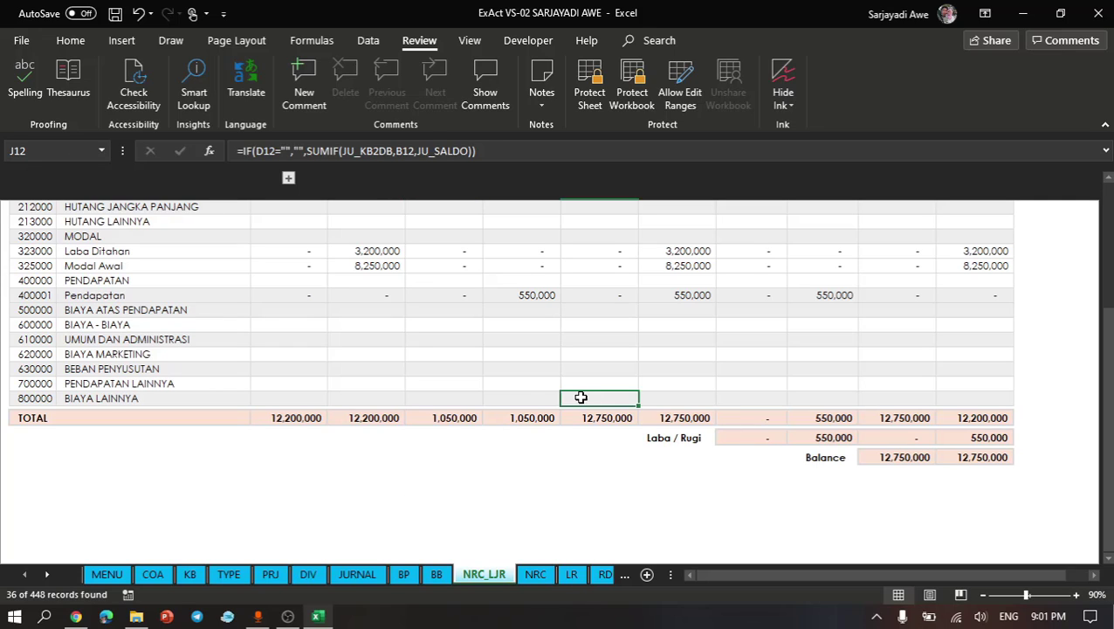
left_click(289, 418)
left_click_drag(289, 418, 367, 418)
left_click_drag(455, 418, 531, 417)
left_click_drag(624, 414, 682, 417)
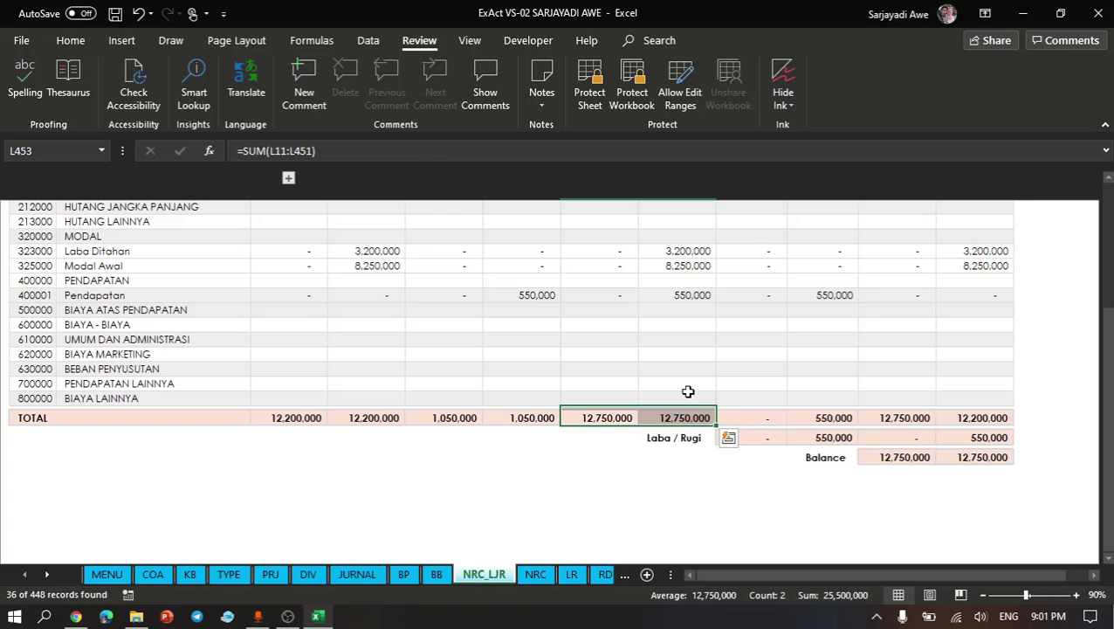
left_click(704, 343)
scroll(703, 343, "up", 5)
scroll(702, 343, "up", 3)
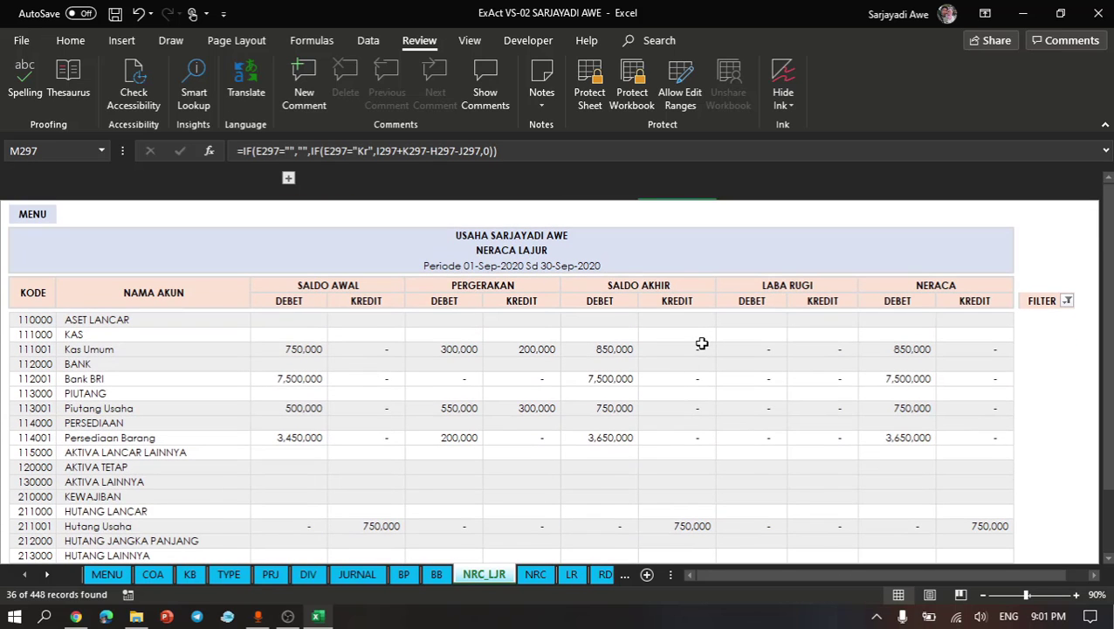
left_click(622, 390)
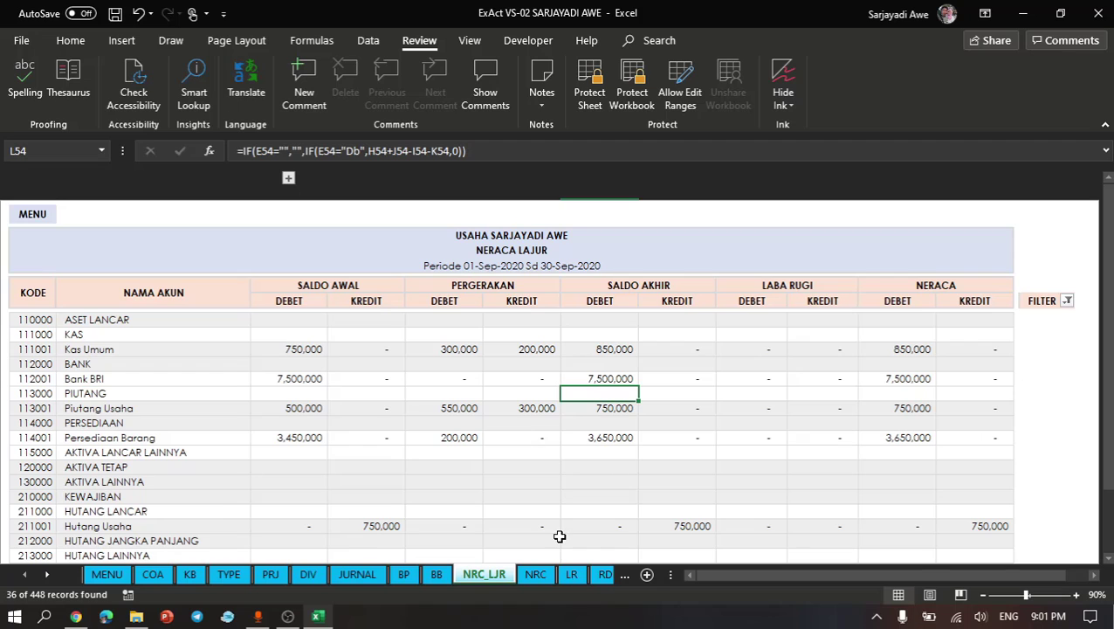
- Open the COA sheet and examine the unused Nama Kas accounts near the start of the account list
left_click(104, 574)
left_click(152, 575)
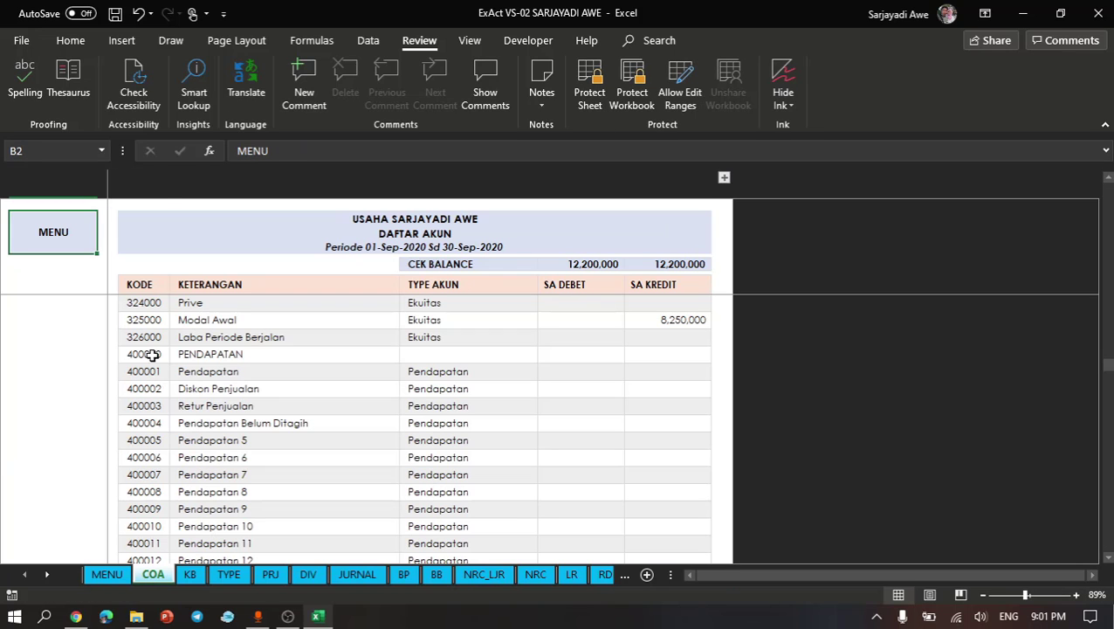
scroll(249, 337, "up", 15)
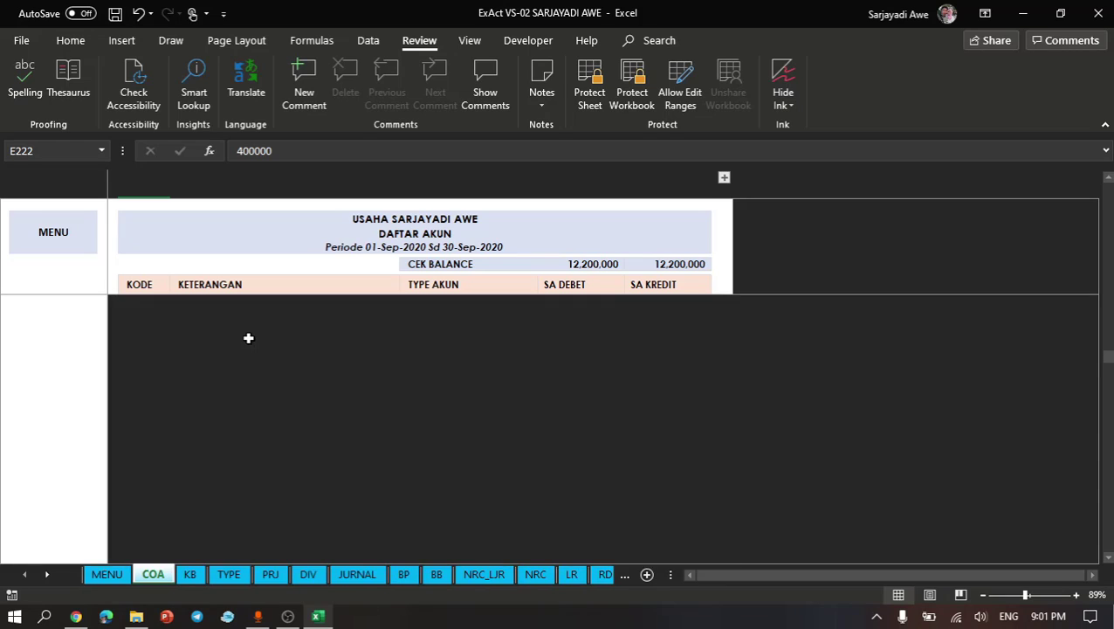
left_click(251, 285)
key("Up")
key("Down")
key("Down")
key("Down")
key("Down")
key("Down")
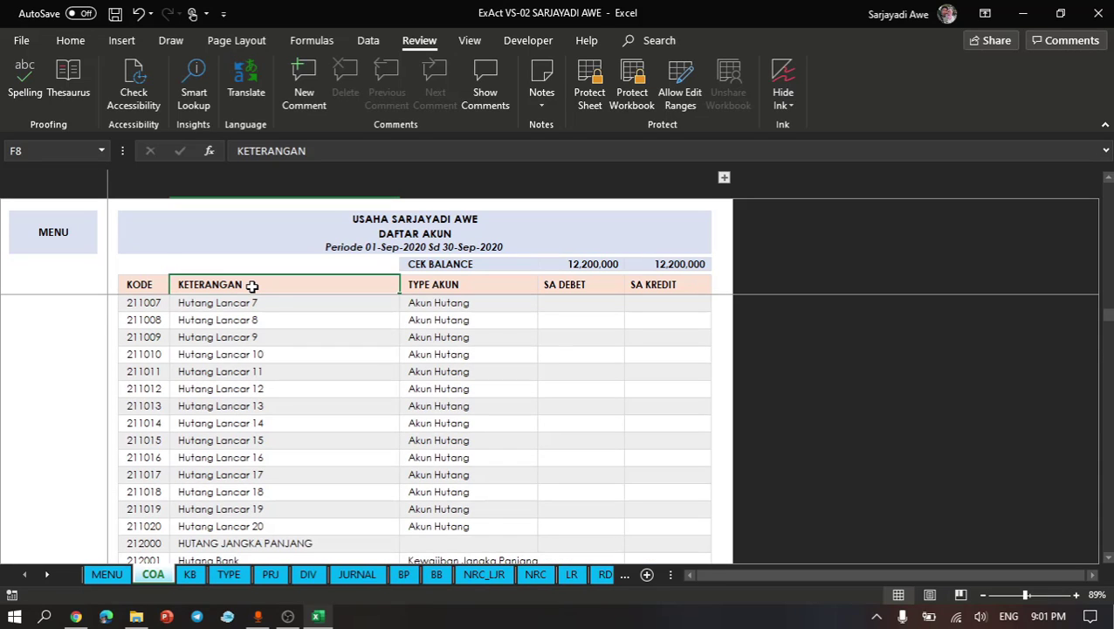
key("Up")
key("Down")
key("Down")
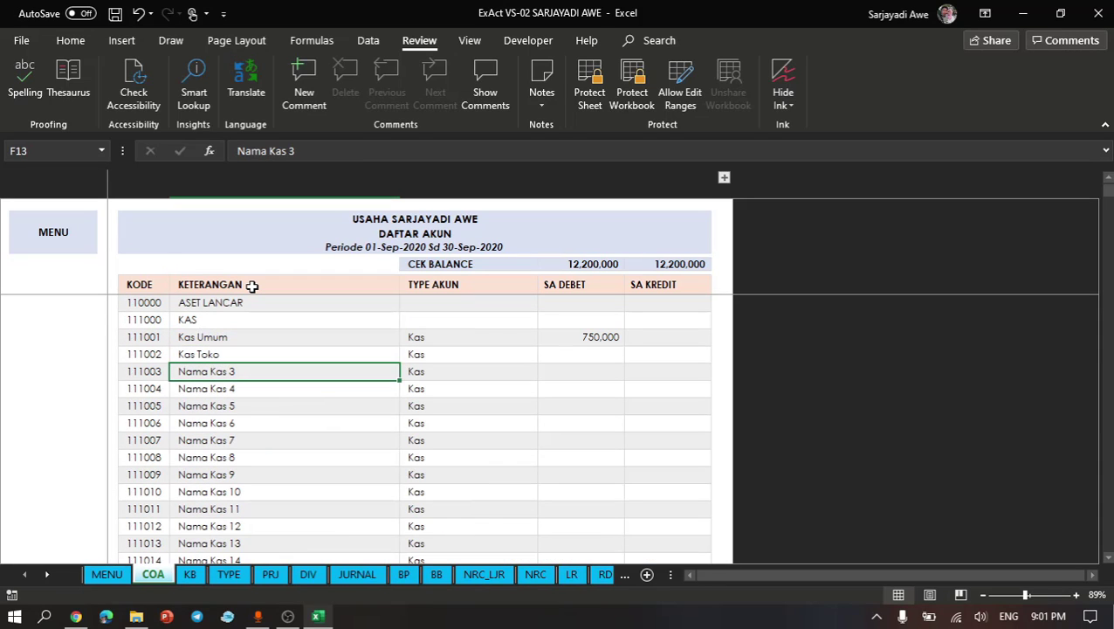
left_click(218, 404)
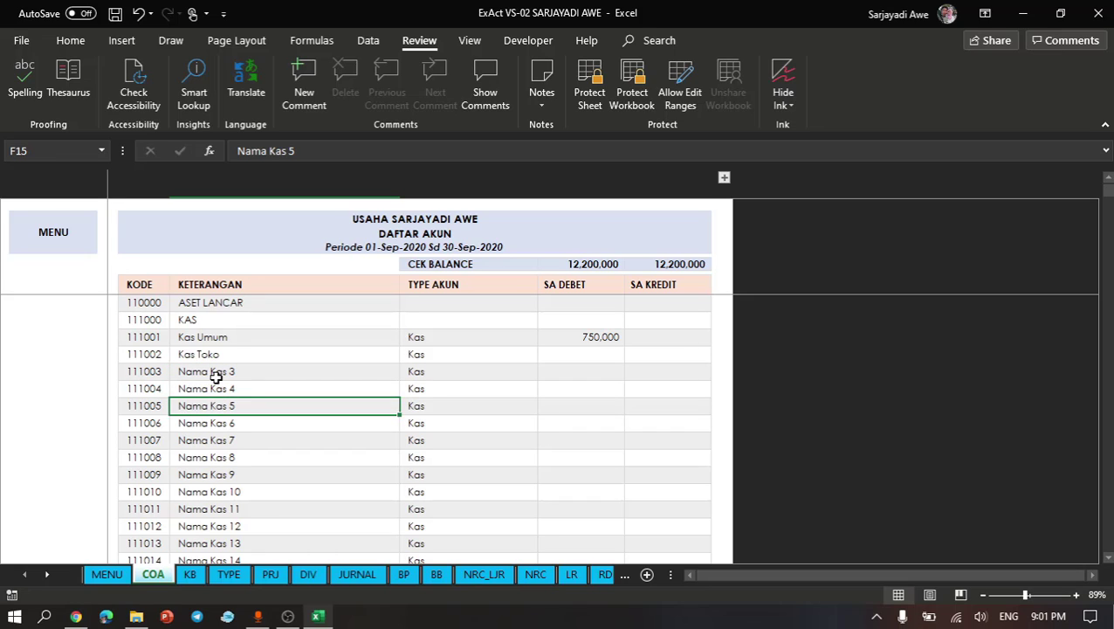
left_click(214, 377)
left_click_drag(214, 382, 213, 389)
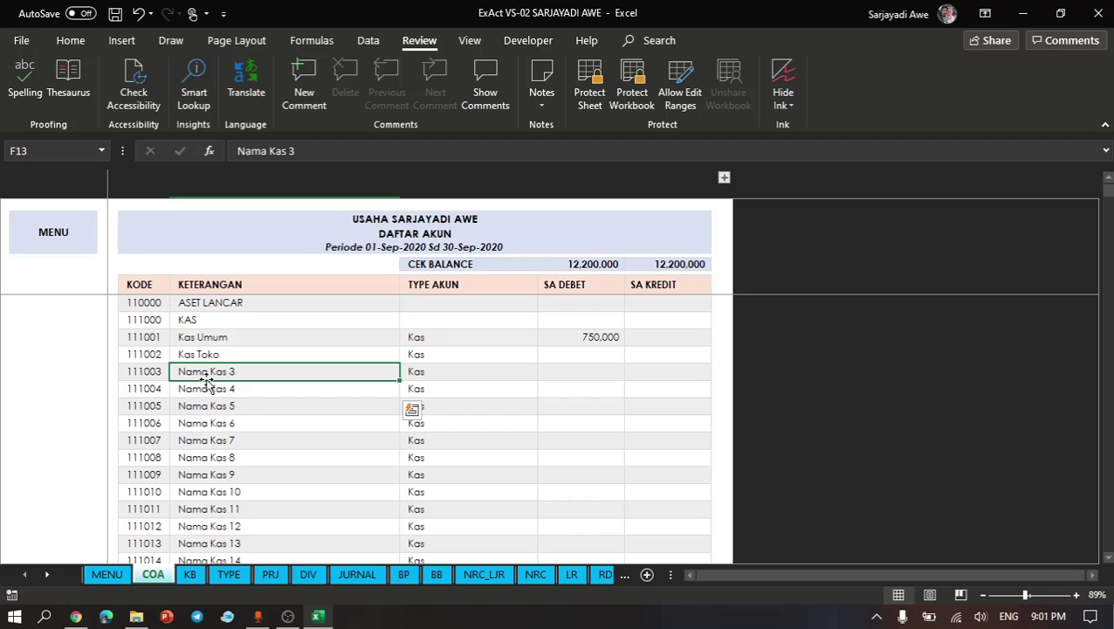
- Delete the entire rows of the Nama Kas 19 and Nama Kas 20 accounts from the account list
left_click(223, 494)
scroll(228, 498, "down", 2)
scroll(227, 500, "down", 2)
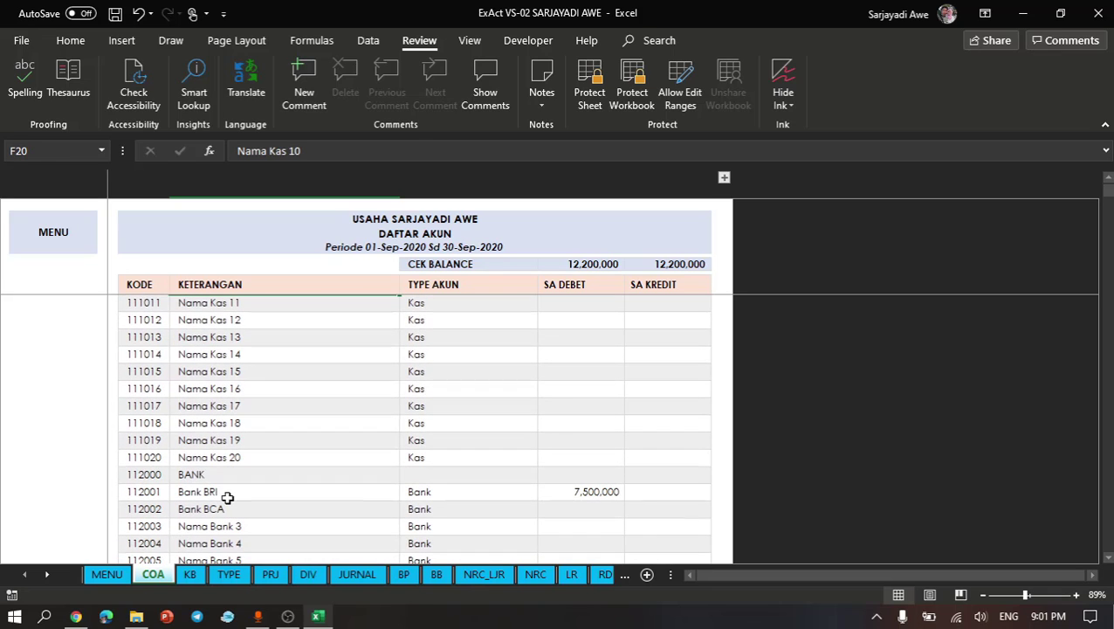
left_click_drag(213, 445, 214, 450)
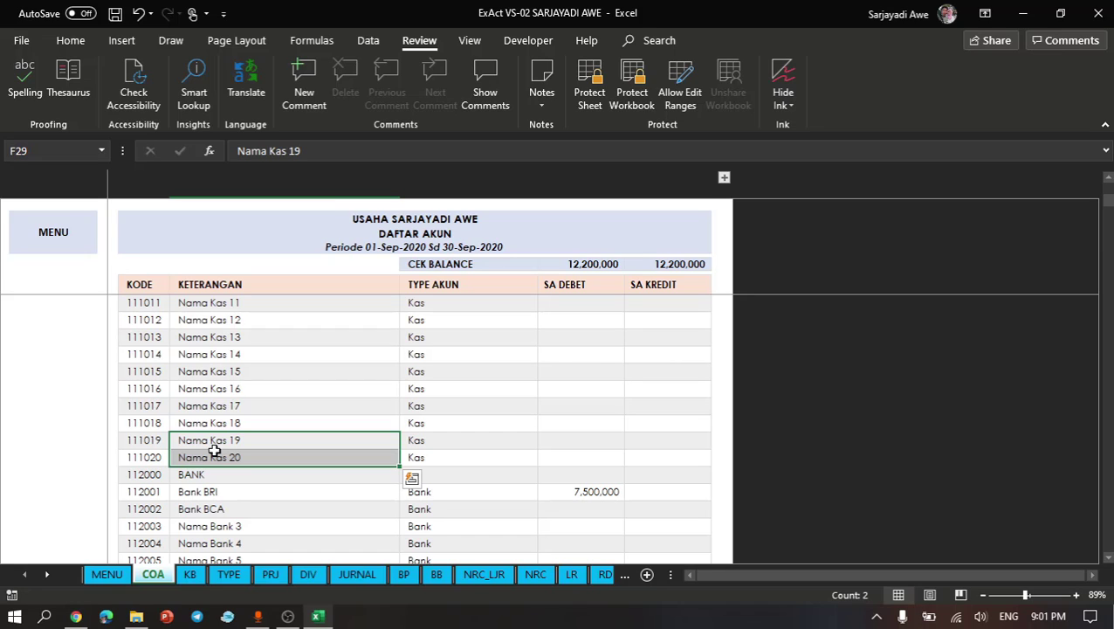
key("ctrl+minus")
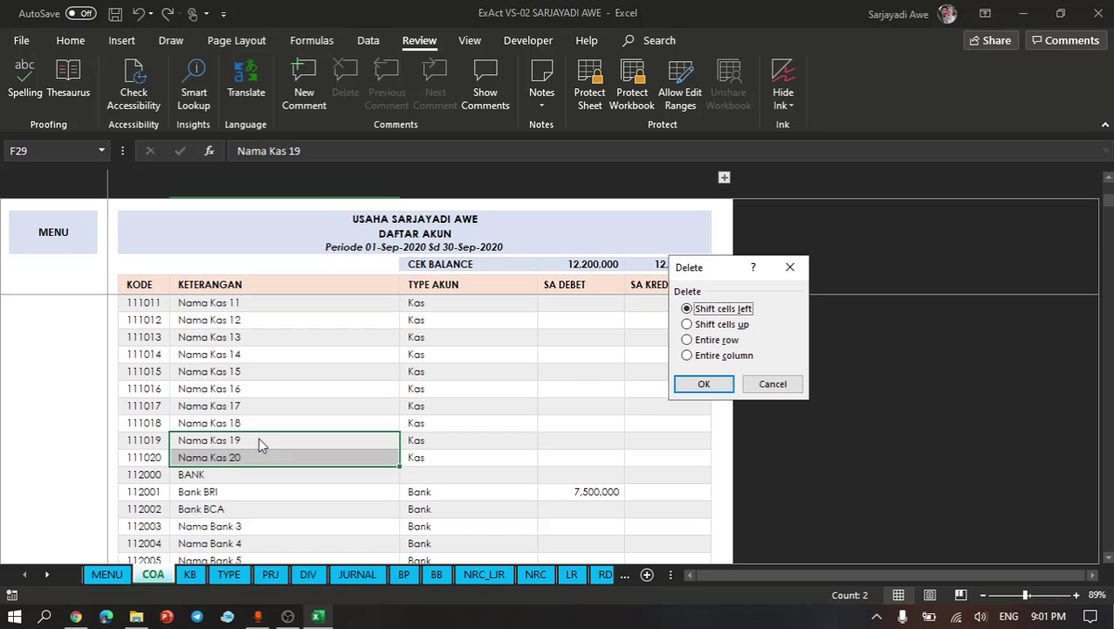
left_click(730, 341)
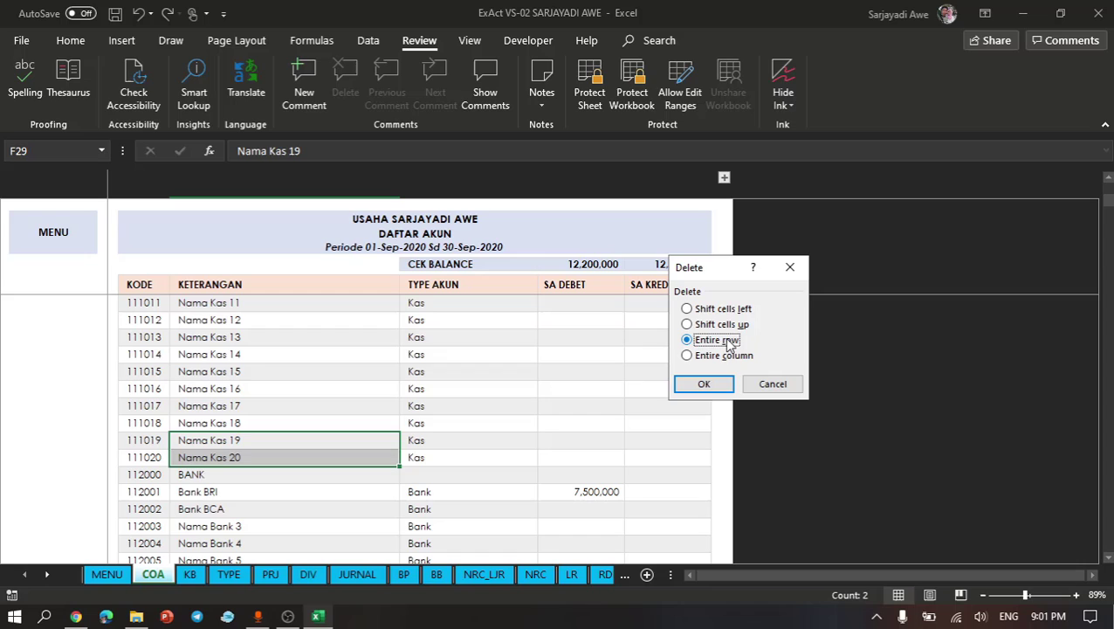
left_click(706, 386)
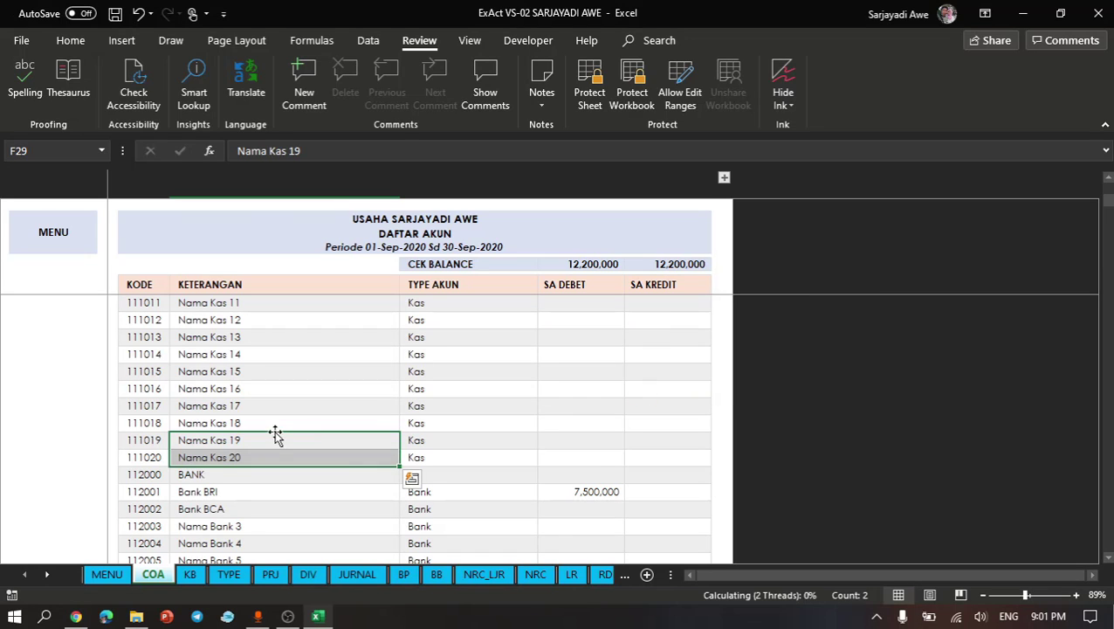
left_click(244, 443)
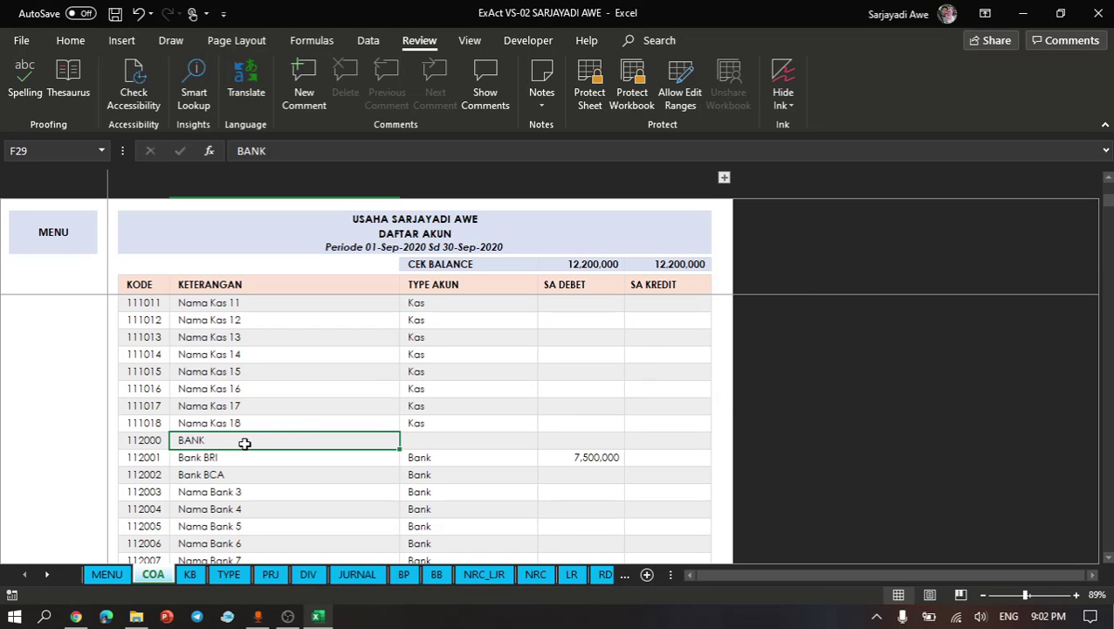
- Open the Neraca Lajur report and set its FILTER column filter to include all values
left_click(55, 235)
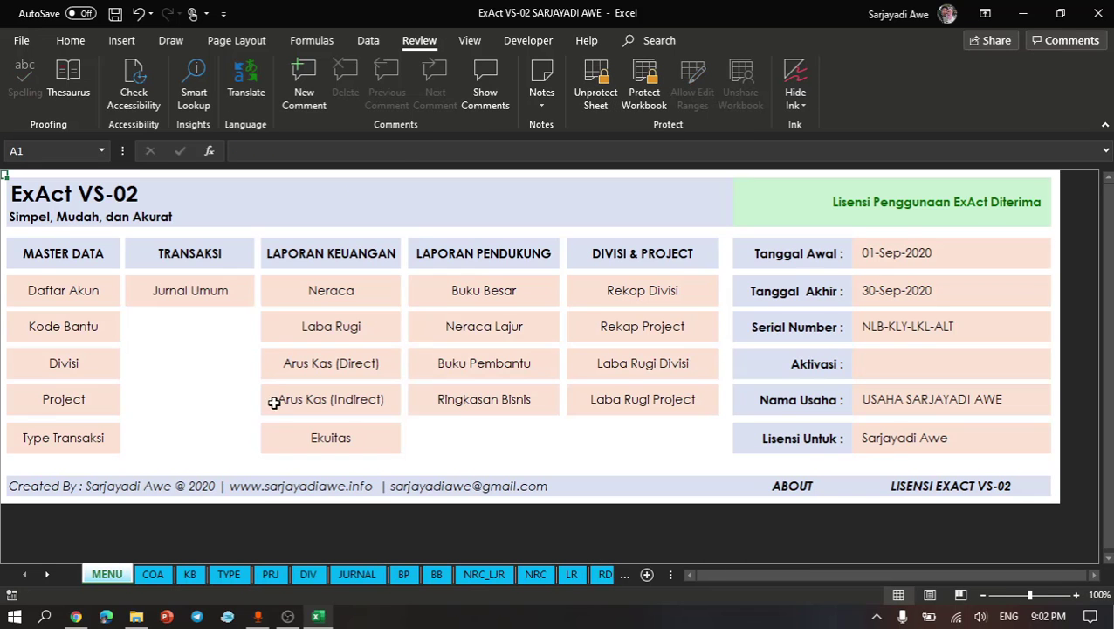
left_click(486, 328)
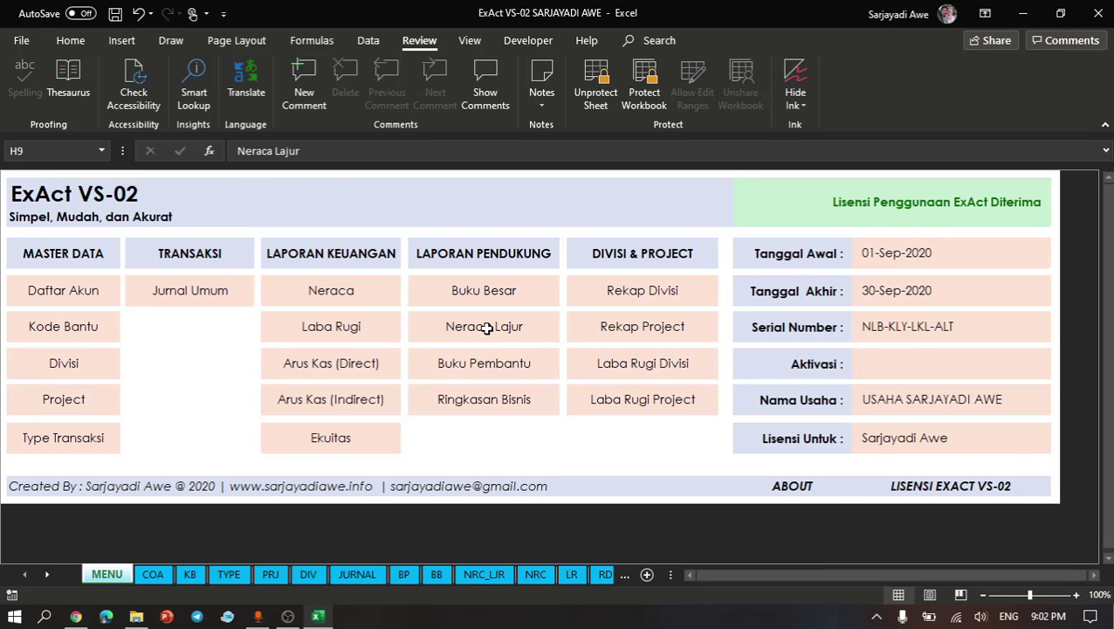
left_click(336, 409)
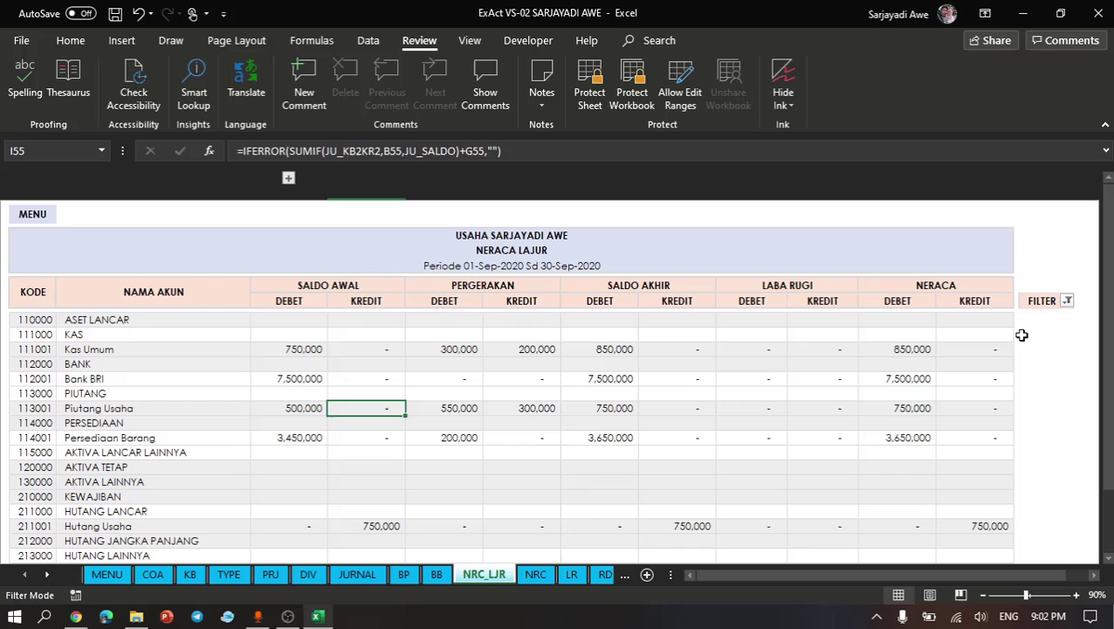
left_click(1067, 300)
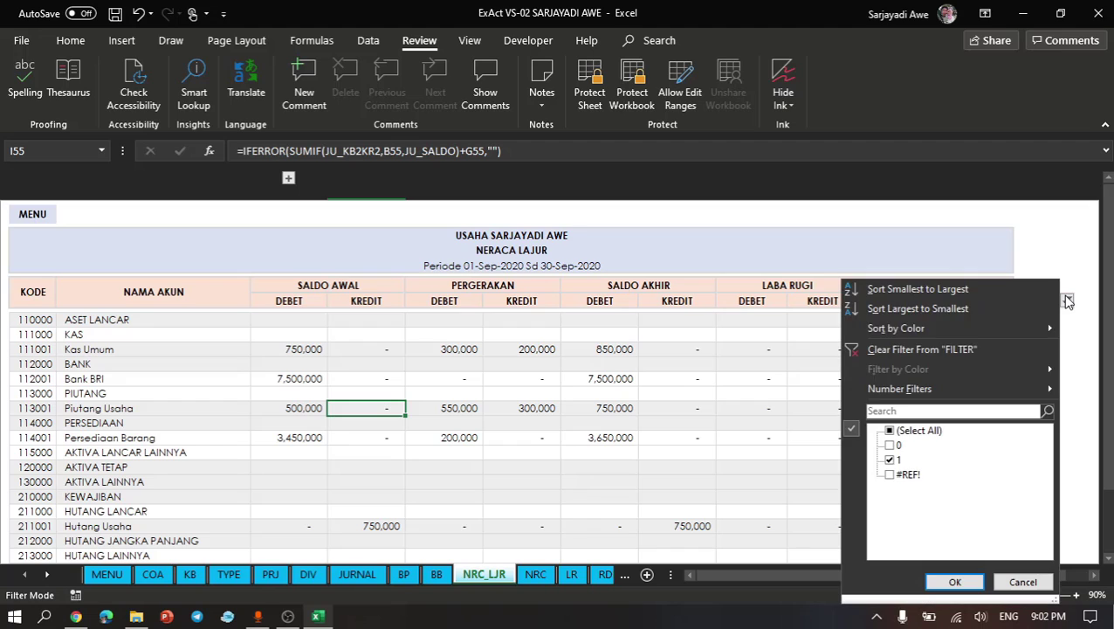
left_click(907, 432)
left_click(952, 581)
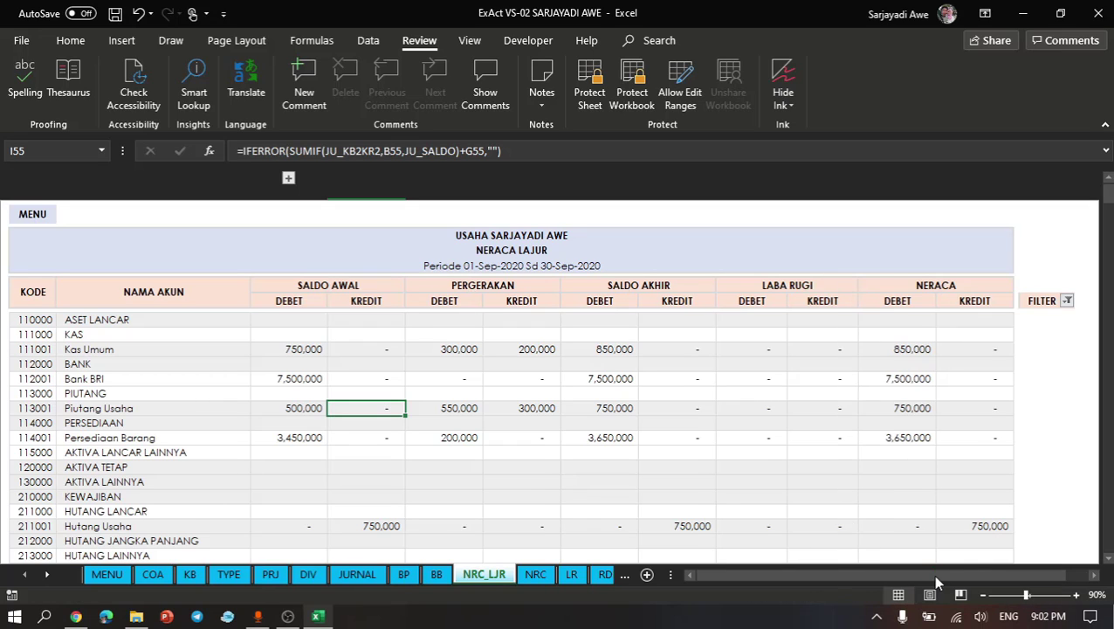
- Delete the entire rows of the two #REF! accounts between Nama Kas 18 and BANK in the Neraca Lajur
left_click(194, 421)
scroll(194, 420, "down", 3)
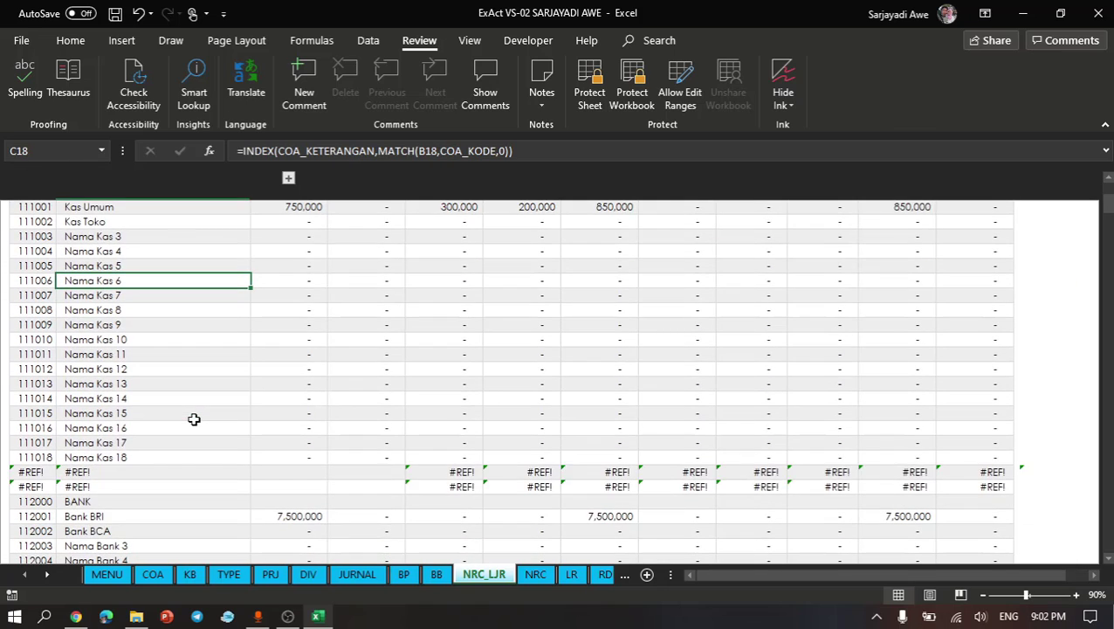
scroll(194, 420, "down", 1)
left_click_drag(51, 442, 53, 461)
key("ctrl+minus")
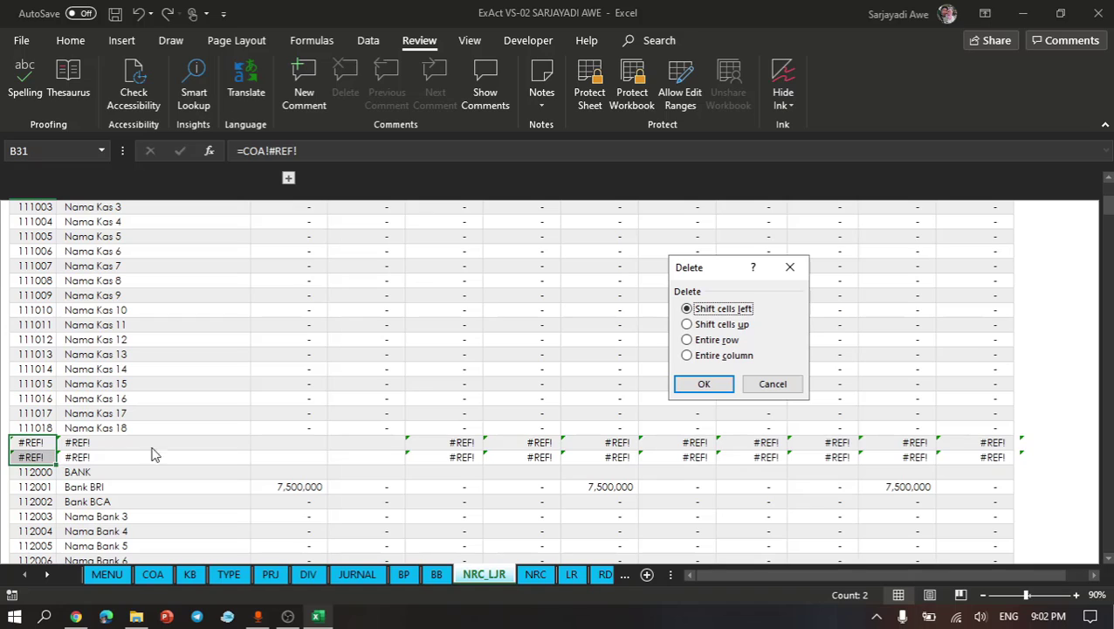
left_click(721, 341)
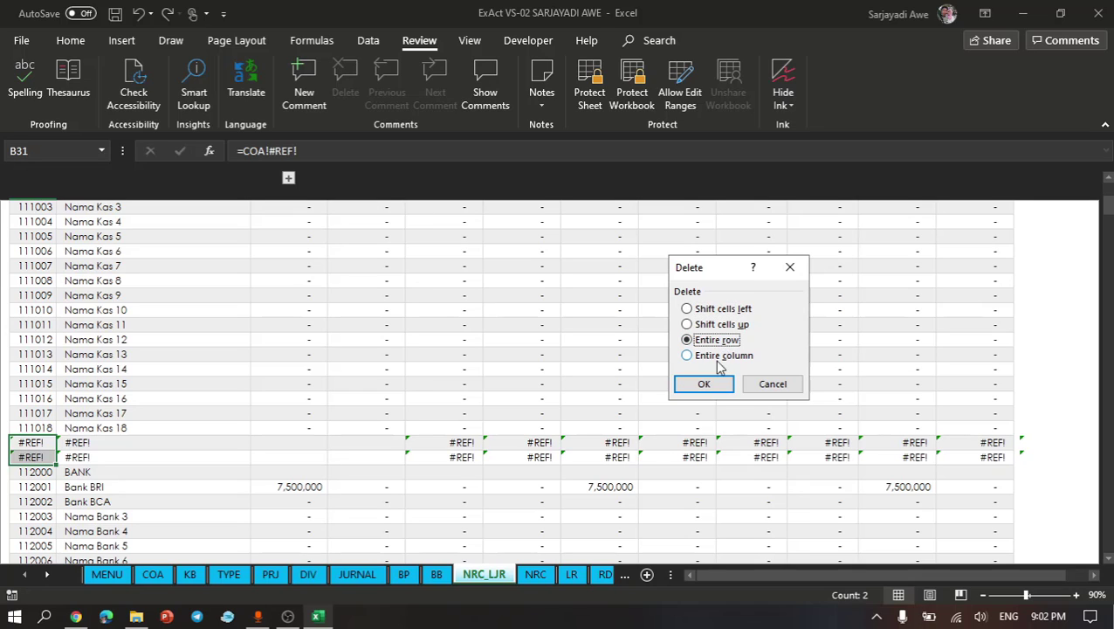
left_click(704, 383)
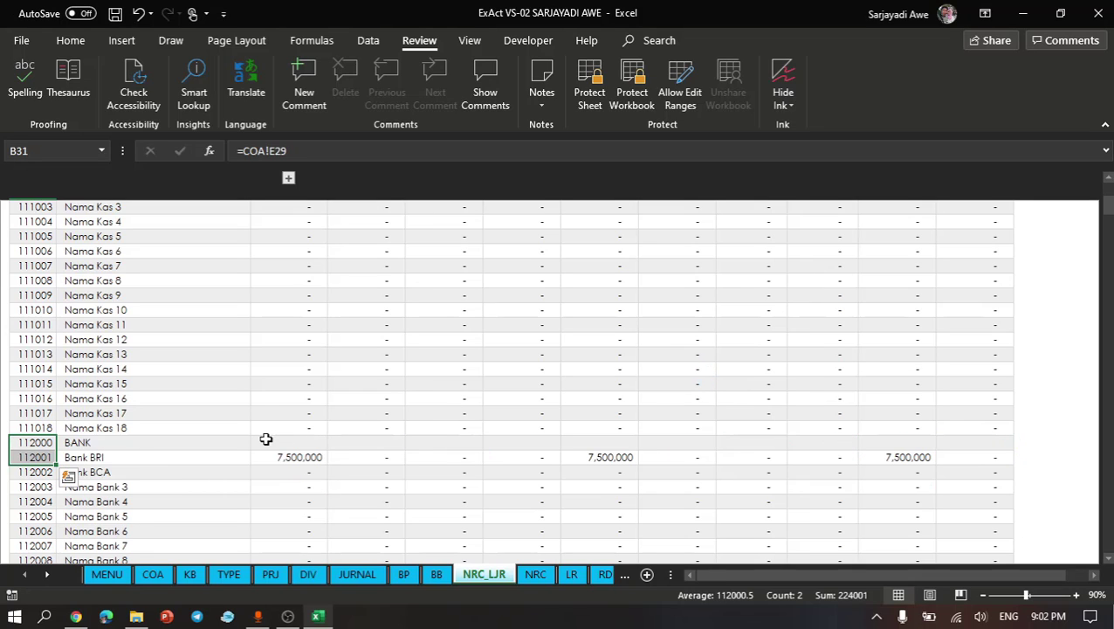
left_click(316, 486)
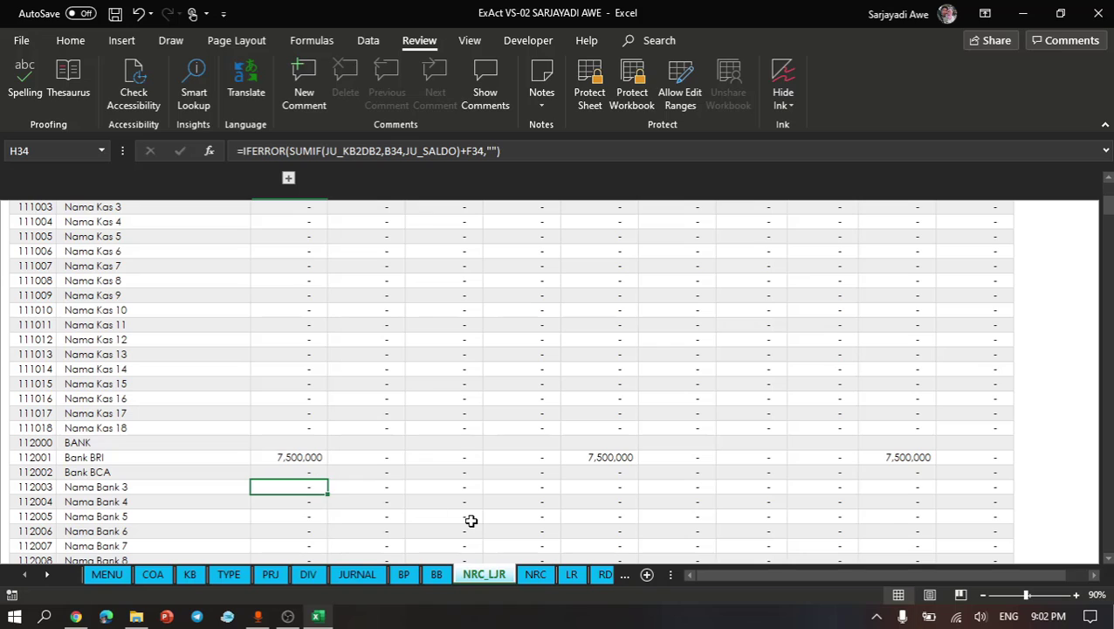
- Open the NRC sheet and set its FILTER column filter to include all values
left_click(535, 574)
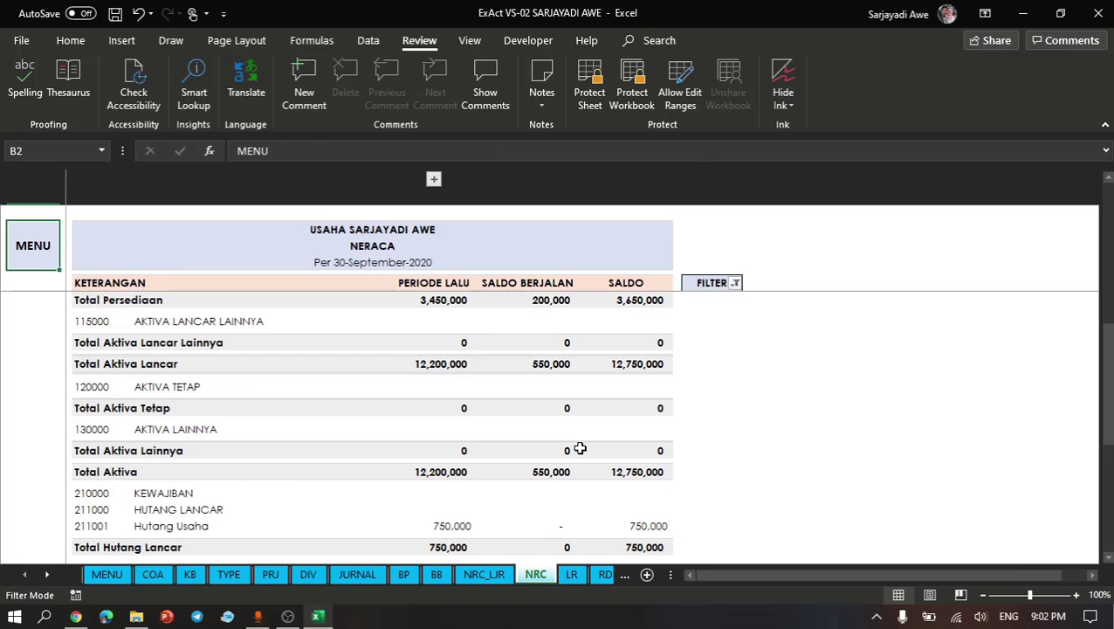
left_click(762, 259)
left_click(735, 282)
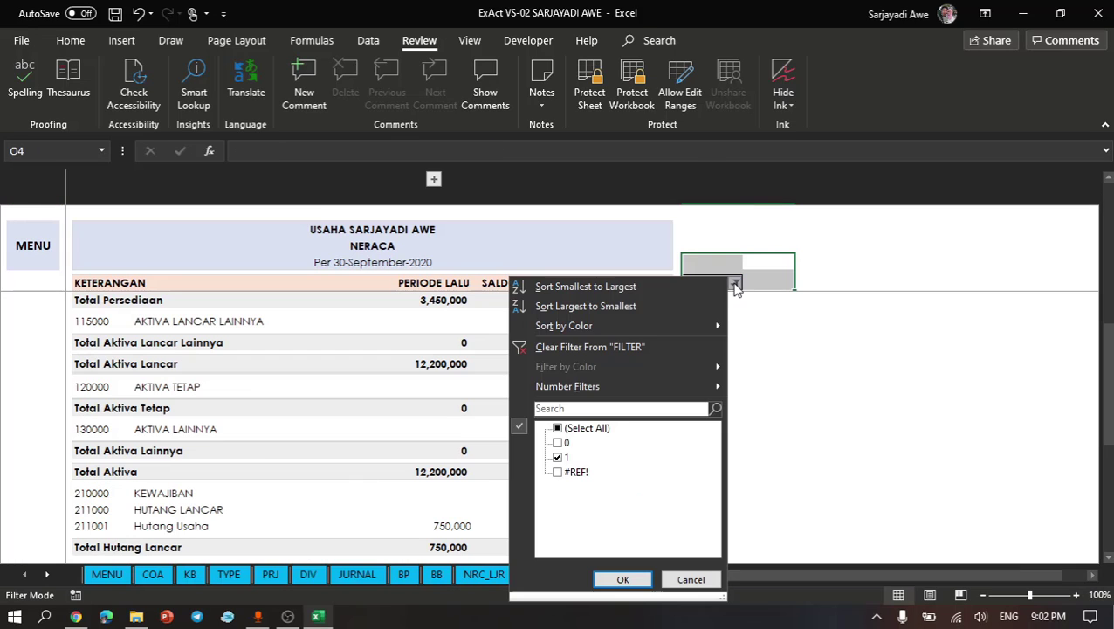
left_click(559, 429)
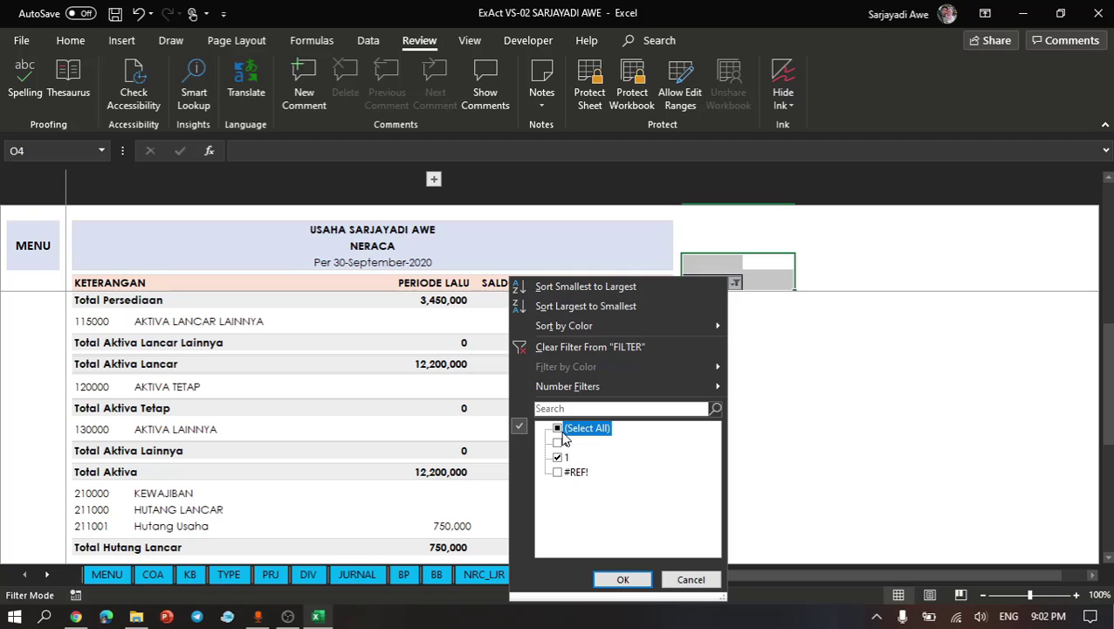
left_click(622, 580)
- Try deleting the entire rows of the two #REF! accounts above Total Kas in the Neraca, and undo the deletion
left_click(279, 465)
scroll(279, 465, "down", 8)
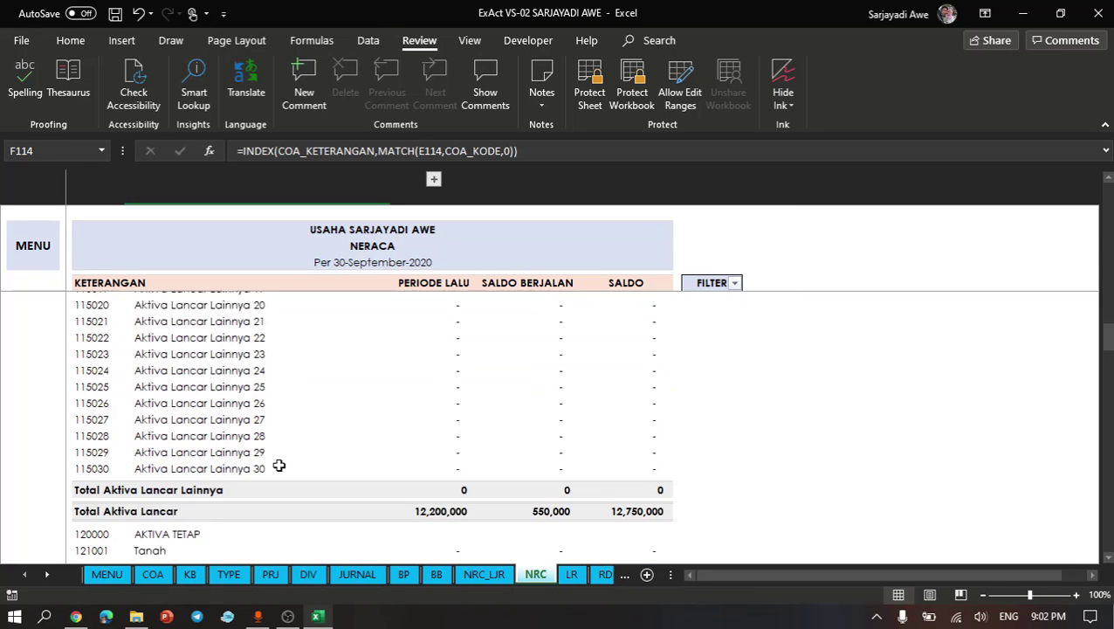
scroll(279, 465, "down", 10)
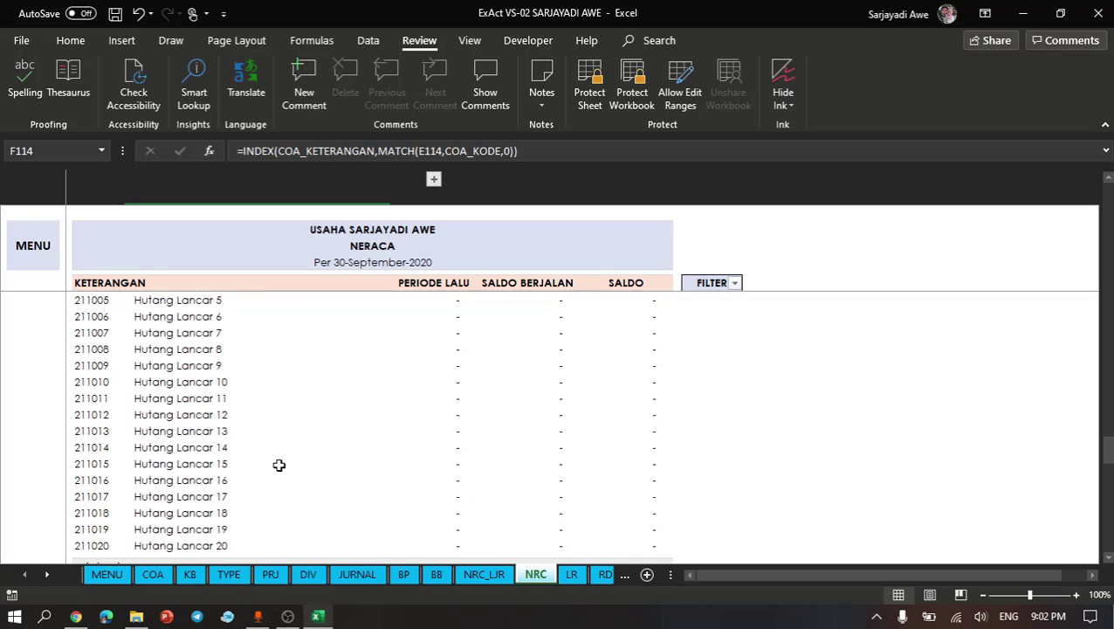
scroll(279, 465, "up", 3)
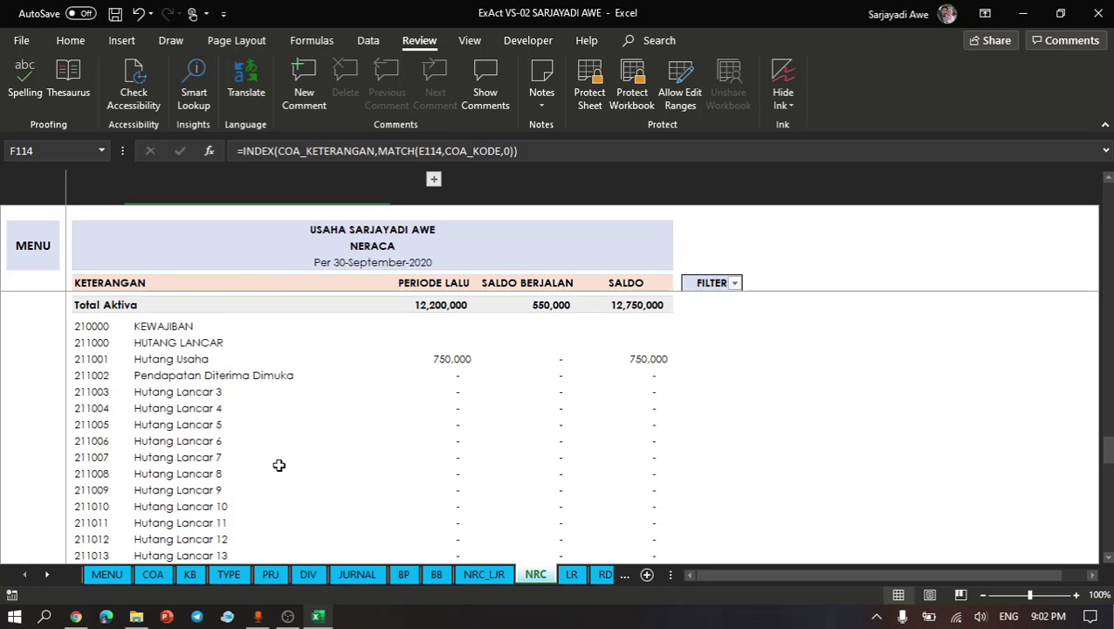
scroll(279, 465, "up", 10)
left_click(232, 271)
scroll(186, 477, "down", 1)
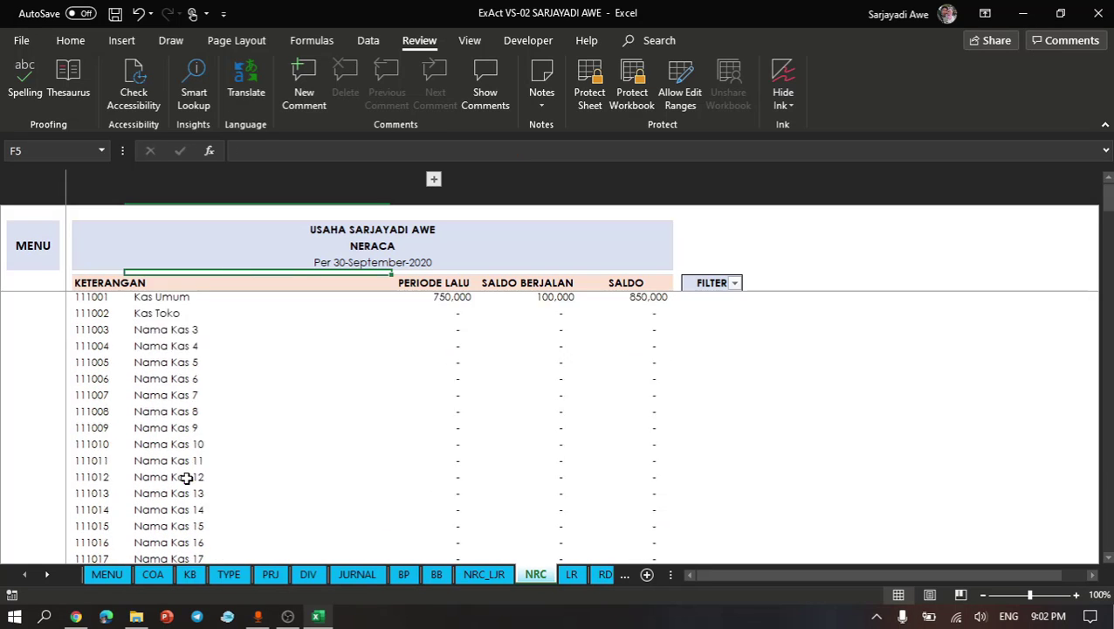
scroll(186, 477, "down", 4)
left_click_drag(89, 415, 98, 436)
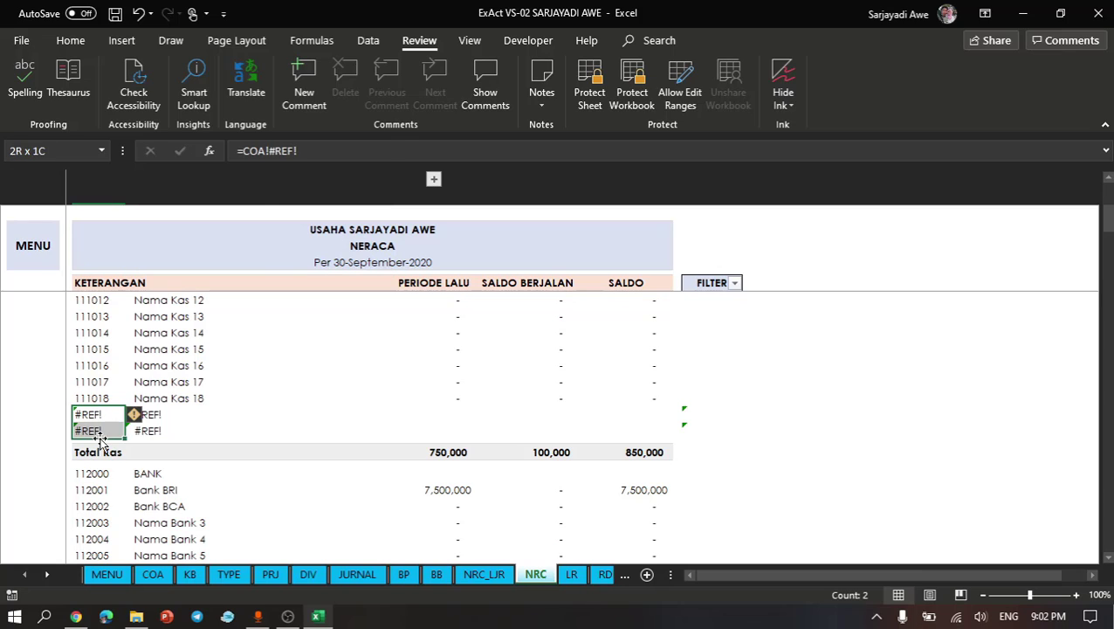
right_click(98, 429)
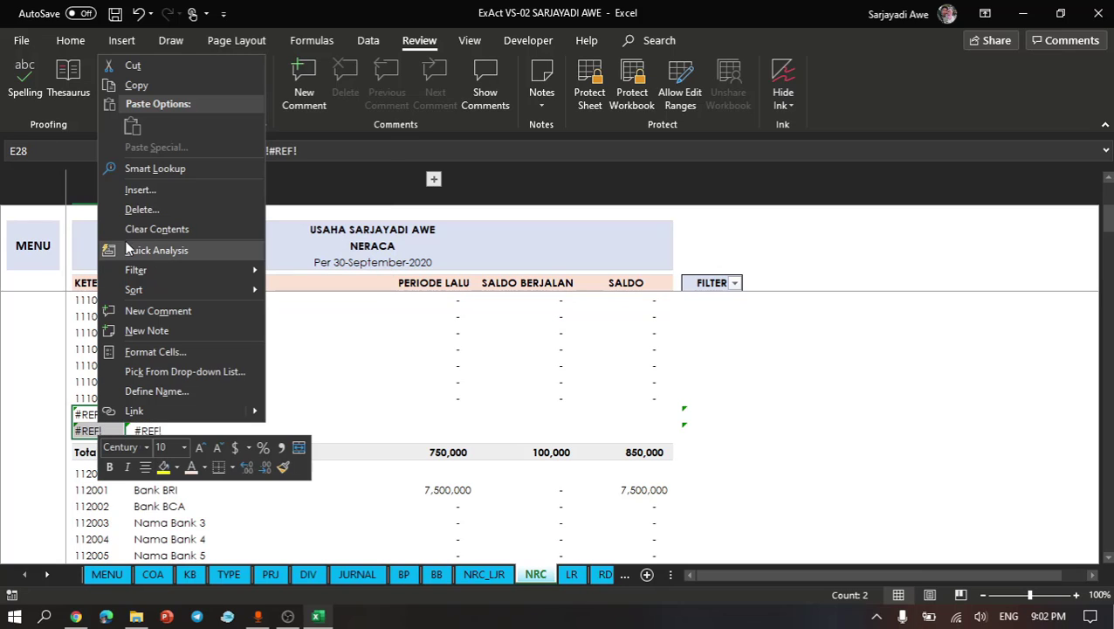
left_click(128, 214)
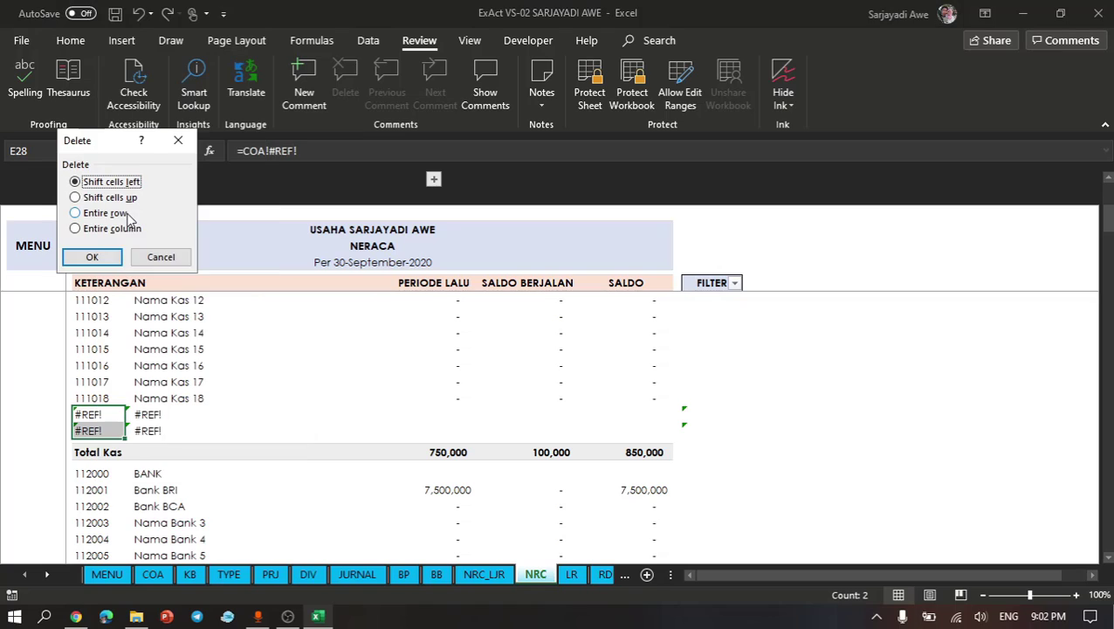
left_click(98, 215)
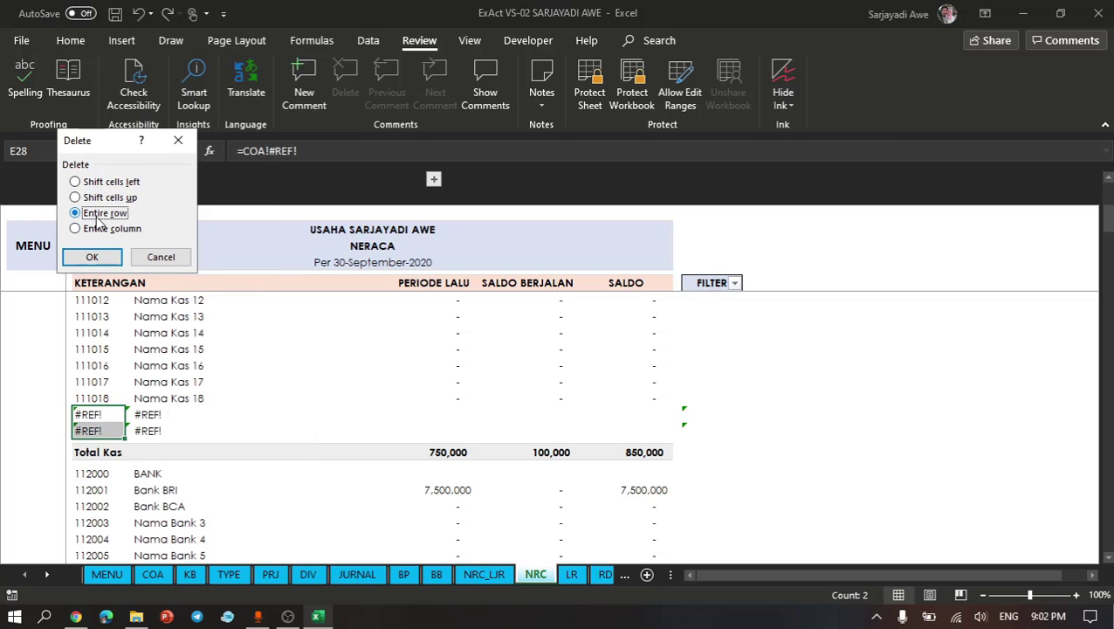
left_click(94, 255)
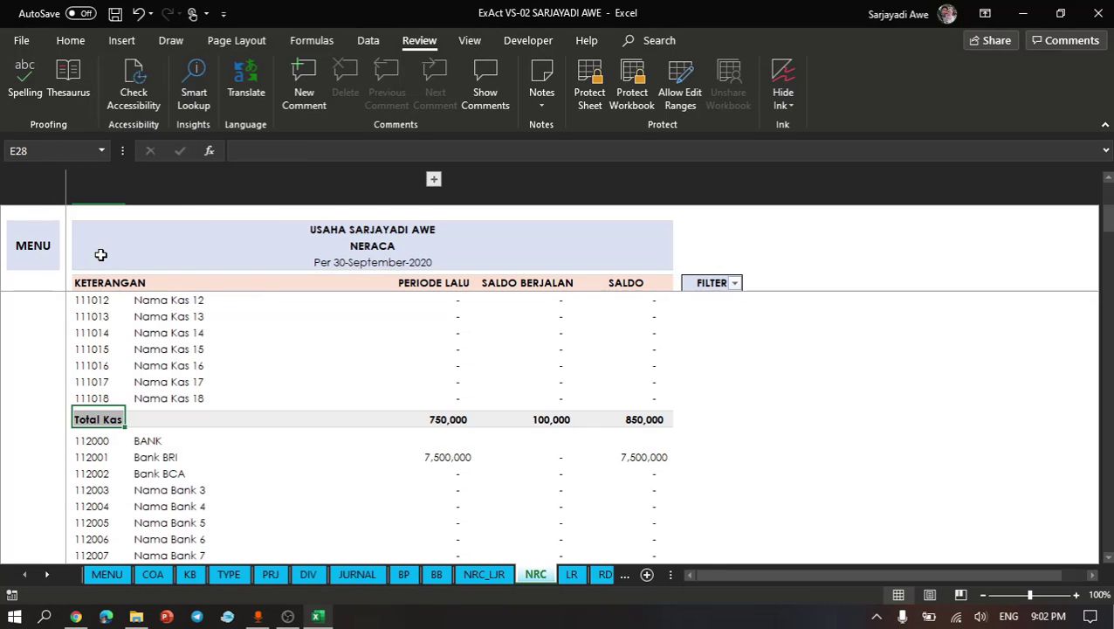
left_click(267, 451)
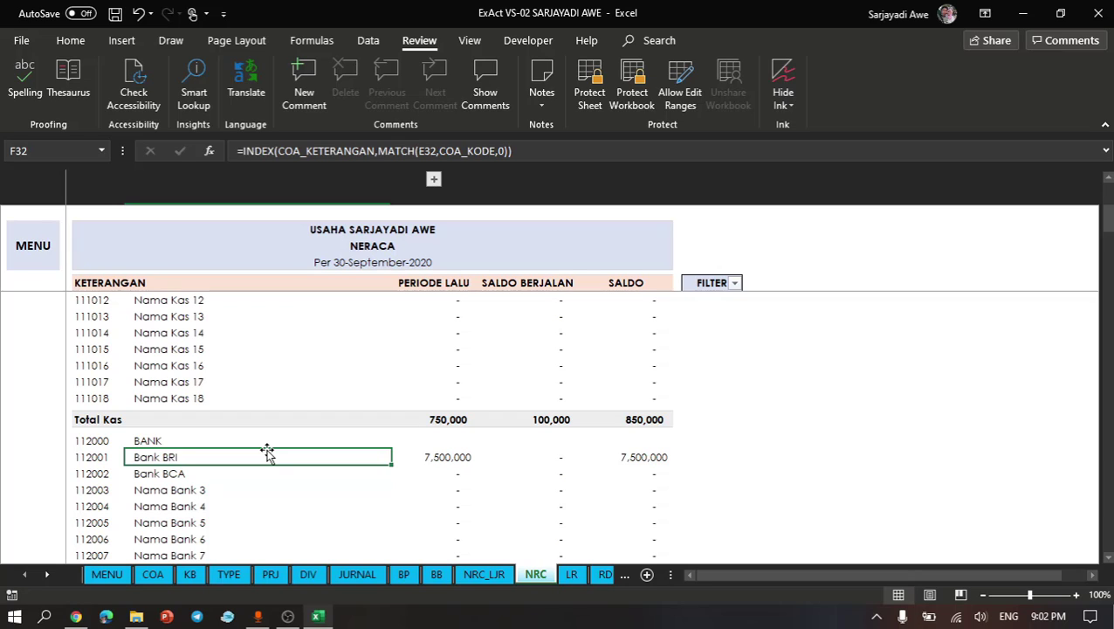
key("ctrl+z")
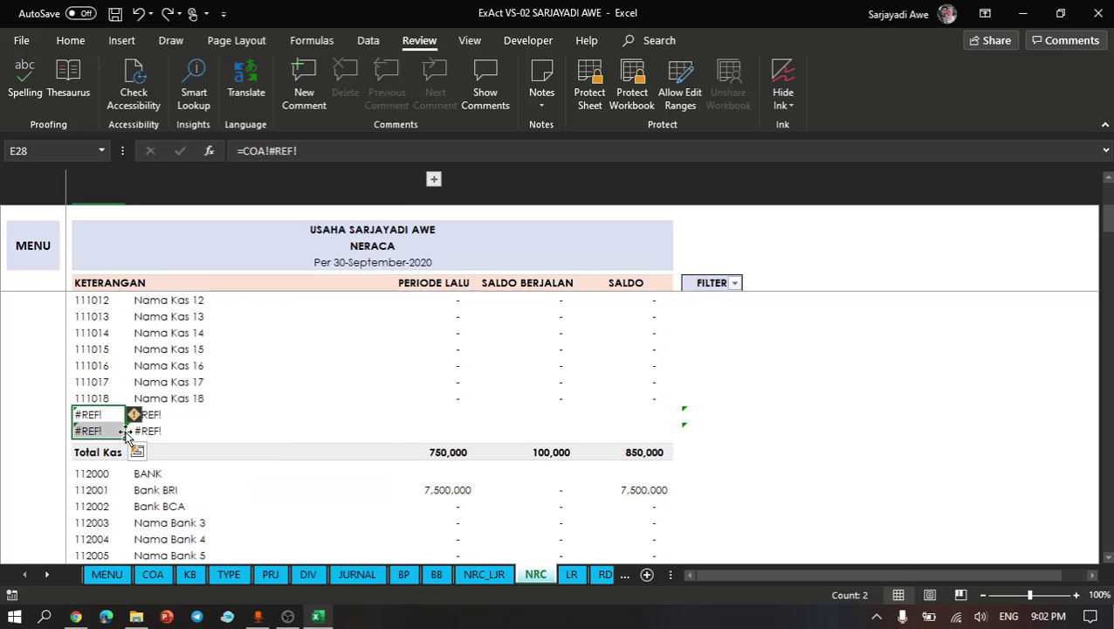
left_click(180, 425)
left_click(109, 318)
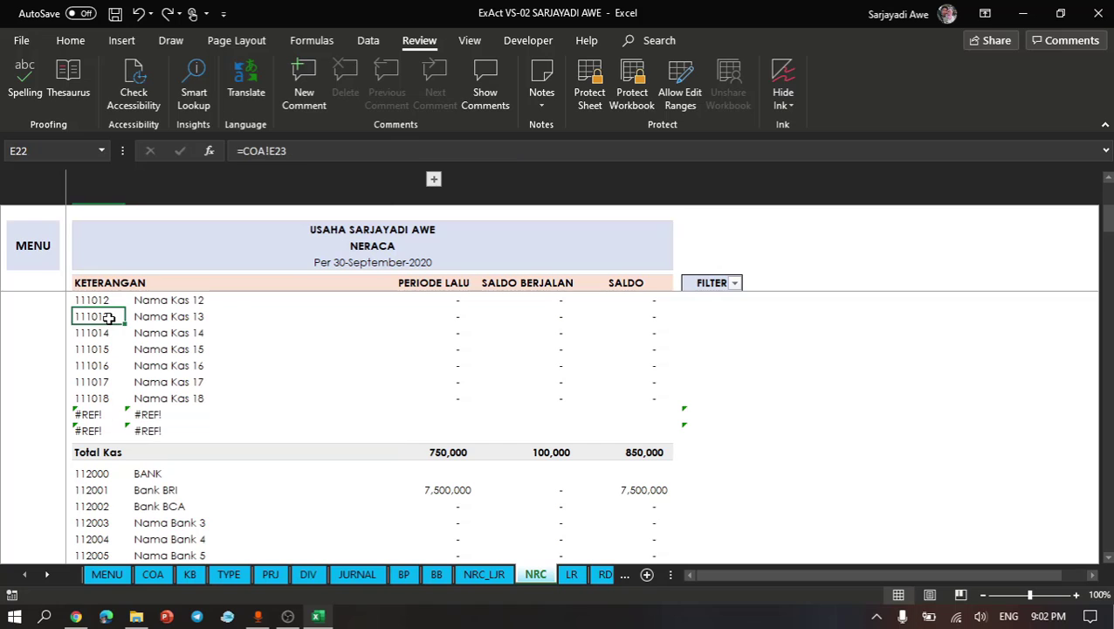
key("ctrl+Up")
key("Down")
key("Down")
key("Up")
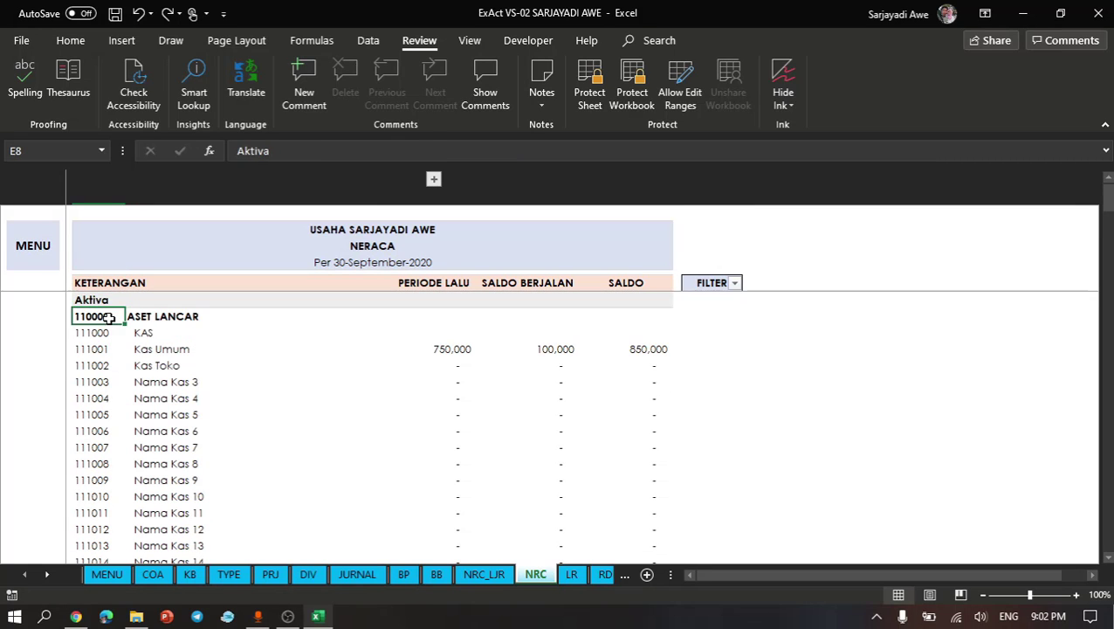
key("Down")
key("ctrl+shift+Down")
key("shift+Down")
key("shift+Down")
key("shift+Down")
key("shift+Down")
key("shift+Down")
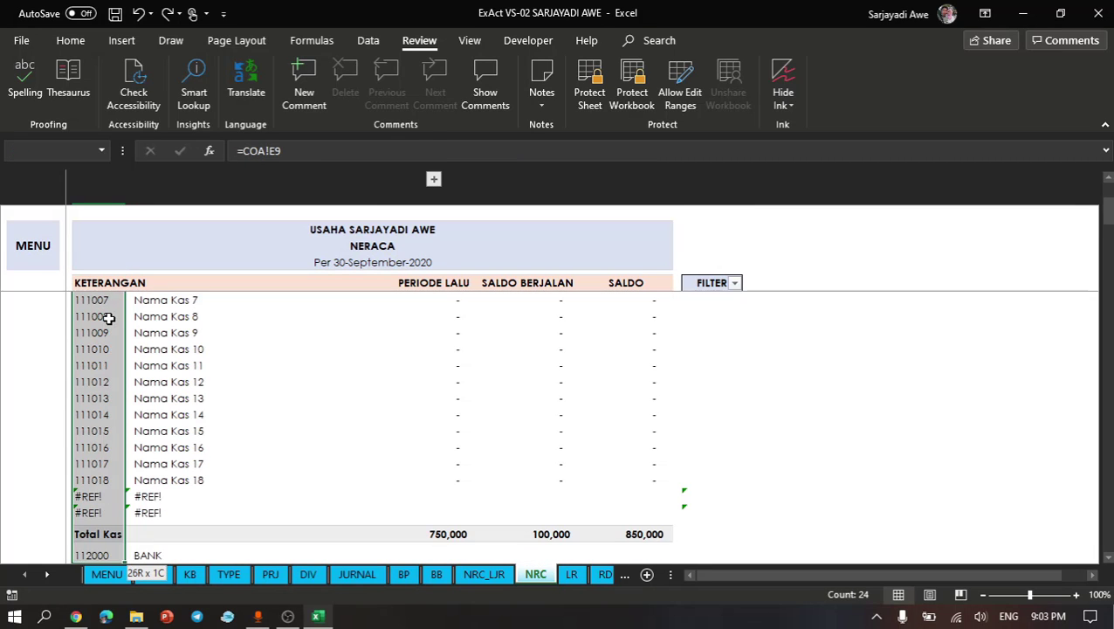
key("shift+Down")
key("shift+Down")
key("shift+Down")
key("shift+Down")
key("shift+Down")
key("shift+Down")
key("shift+Down")
key("shift+Down")
key("shift+Down")
key("shift+Down")
key("shift+Down")
key("shift+Down")
key("shift+Down")
key("shift+Down")
key("shift+Down")
key("shift+Down")
key("shift+Down")
key("shift+Down")
key("shift+Down")
key("shift+Down")
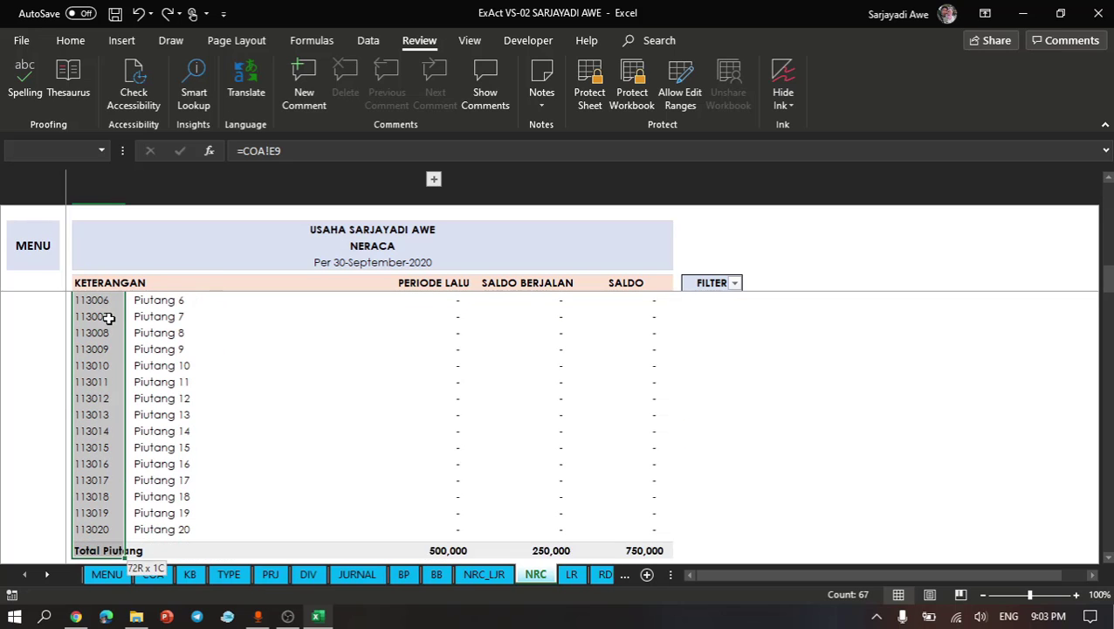
key("shift+Down")
key("shift+Down")
key("shift+Down")
key("shift+Down")
key("shift+Down")
key("shift+Down")
key("shift+Down")
key("shift+Down")
key("shift+Down")
key("shift+Down")
key("shift+Down")
key("shift+Down")
key("shift+Down")
key("shift+Down")
key("shift+Down")
key("shift+Down")
key("shift+Down")
key("shift+Down")
key("shift+Down")
key("shift+Down")
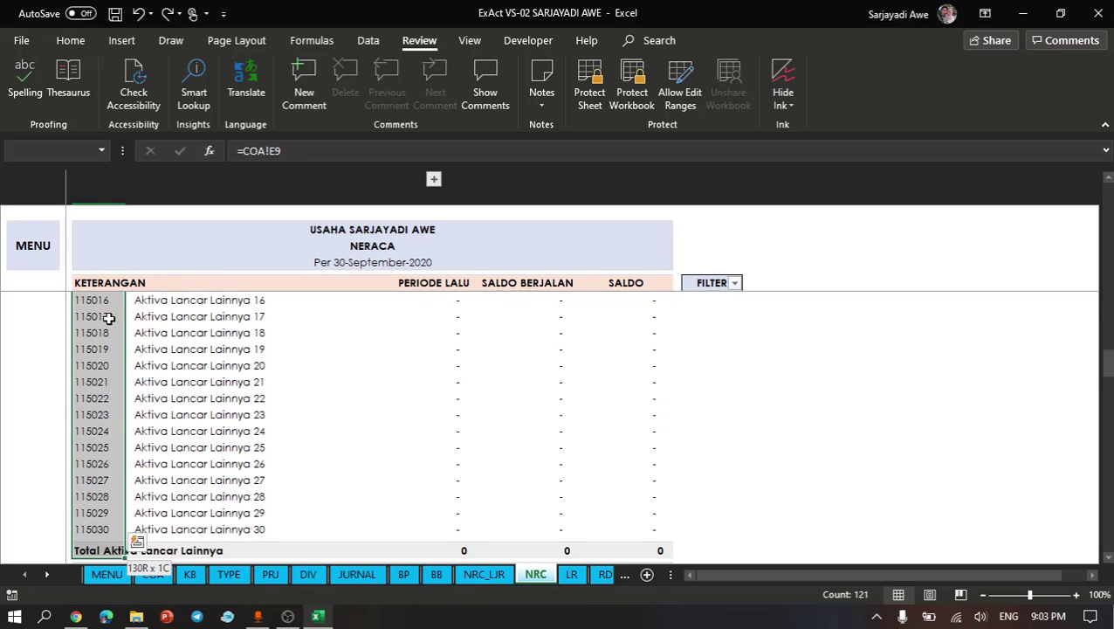
key("shift+Down")
key("shift+Down")
key("shift+Down")
key("shift+Down")
key("shift+Down")
key("shift+Down")
key("shift+Down")
key("shift+Down")
key("shift+Down")
key("shift+Down")
key("shift+Down")
key("shift+Down")
key("shift+Down")
key("shift+Down")
key("shift+Down")
key("shift+Down")
key("shift+Down")
key("shift+Down")
key("shift+Down")
key("shift+Down")
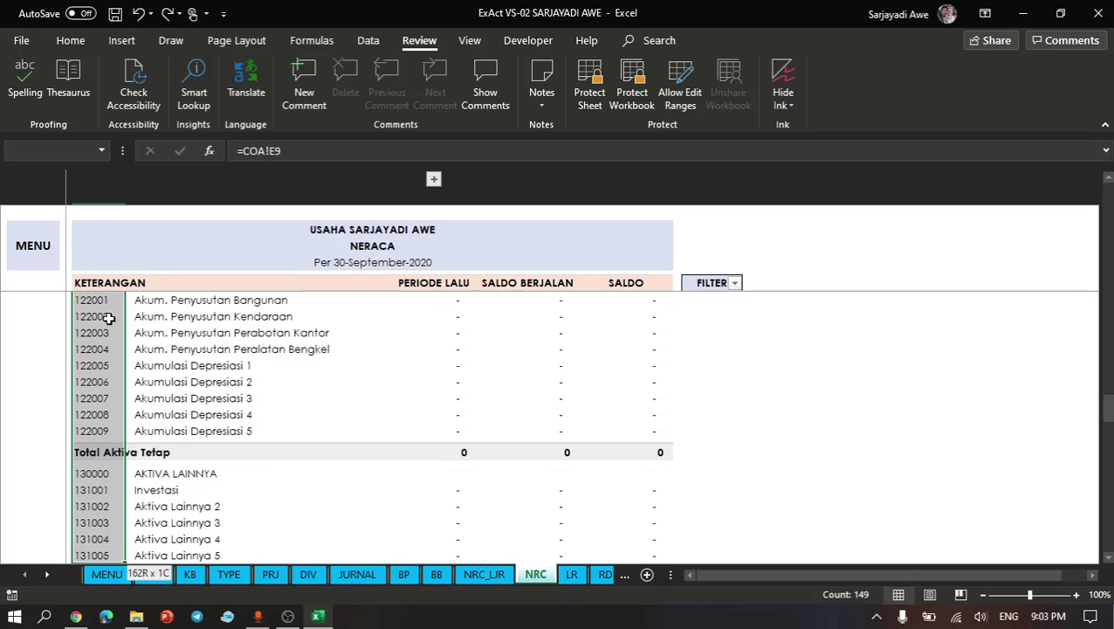
key("shift+Down")
key("shift+Down")
key("shift+Down")
key("shift+Down")
key("shift+Down")
key("shift+Down")
key("shift+Down")
key("shift+Down")
key("shift+Down")
key("shift+Down")
key("shift+Down")
key("shift+Down")
key("shift+Down")
key("shift+Down")
key("shift+Down")
key("shift+Down")
key("shift+Down")
key("shift+Down")
key("shift+Down")
key("shift+Down")
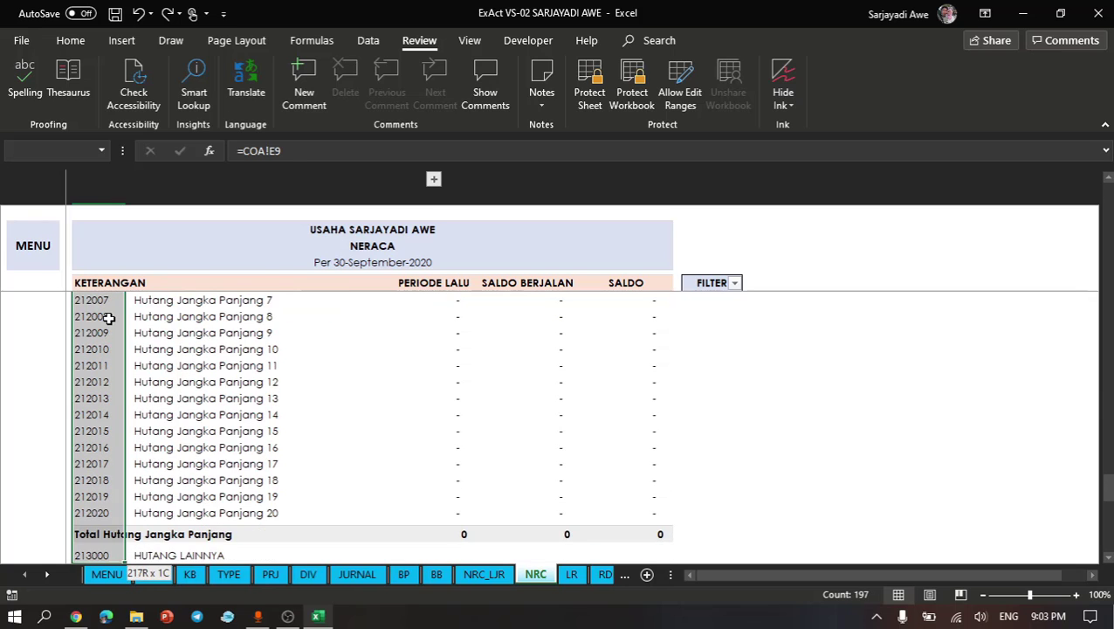
key("shift+Down")
key("shift+Down")
key("shift+Down")
key("shift+Down")
key("shift+Down")
key("shift+Down")
key("shift+Down")
key("shift+Down")
key("shift+Down")
key("shift+Down")
key("shift+Down")
key("shift+Down")
key("shift+Down")
key("shift+Down")
key("shift+Down")
key("shift+Down")
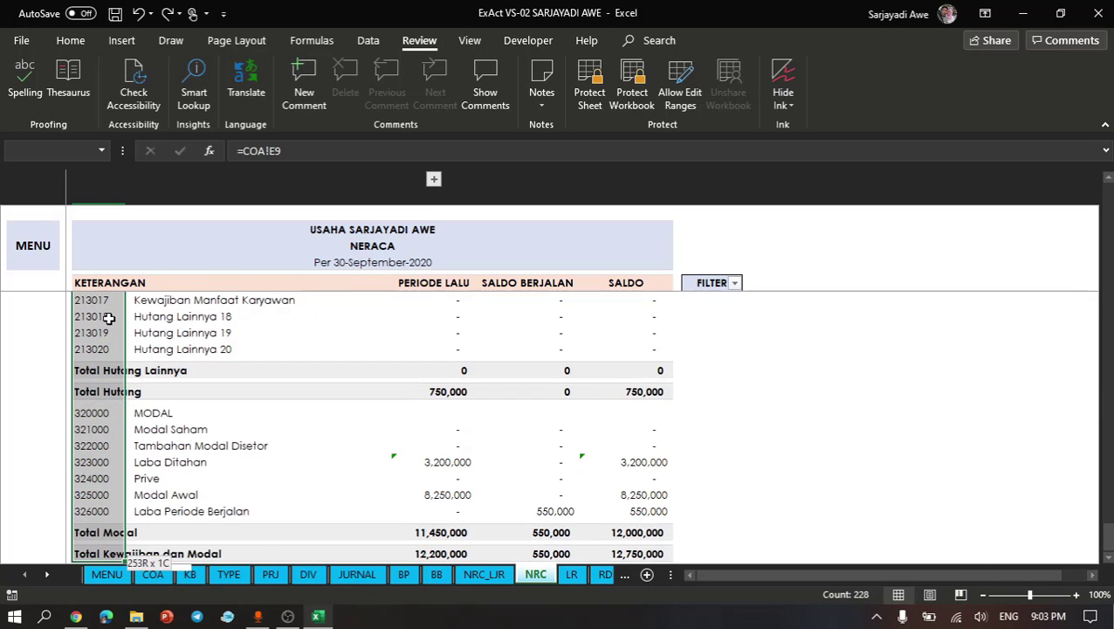
key("ctrl+shift+Down")
key("ctrl+shift+Up")
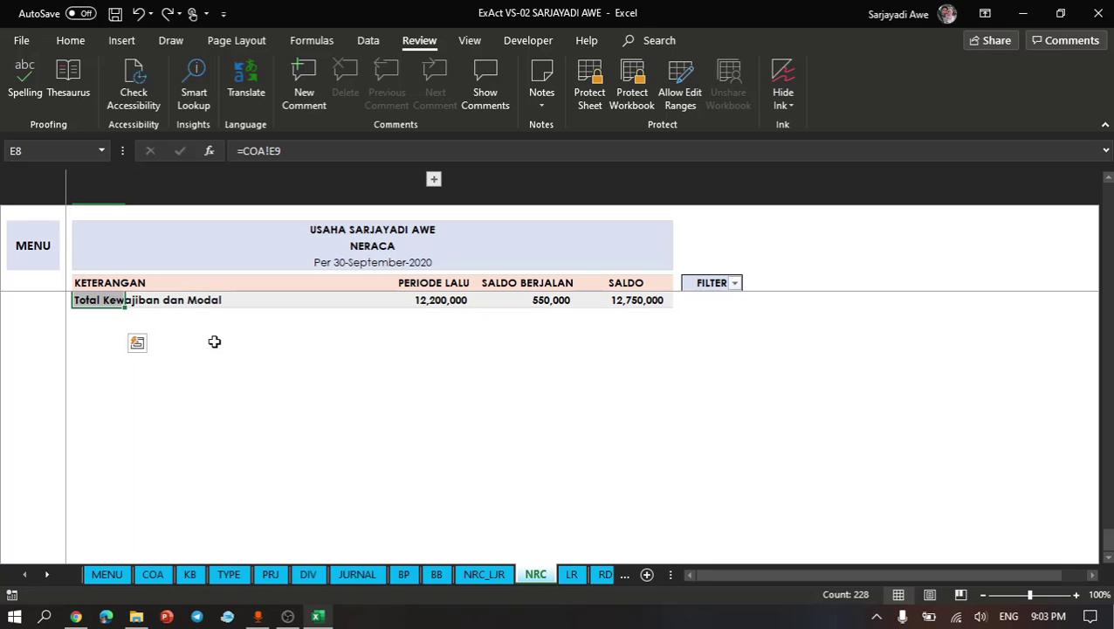
- Use Go To Special to select only the formula cells with errors within the selected account codes
scroll(214, 342, "up", 3)
scroll(214, 342, "up", 20)
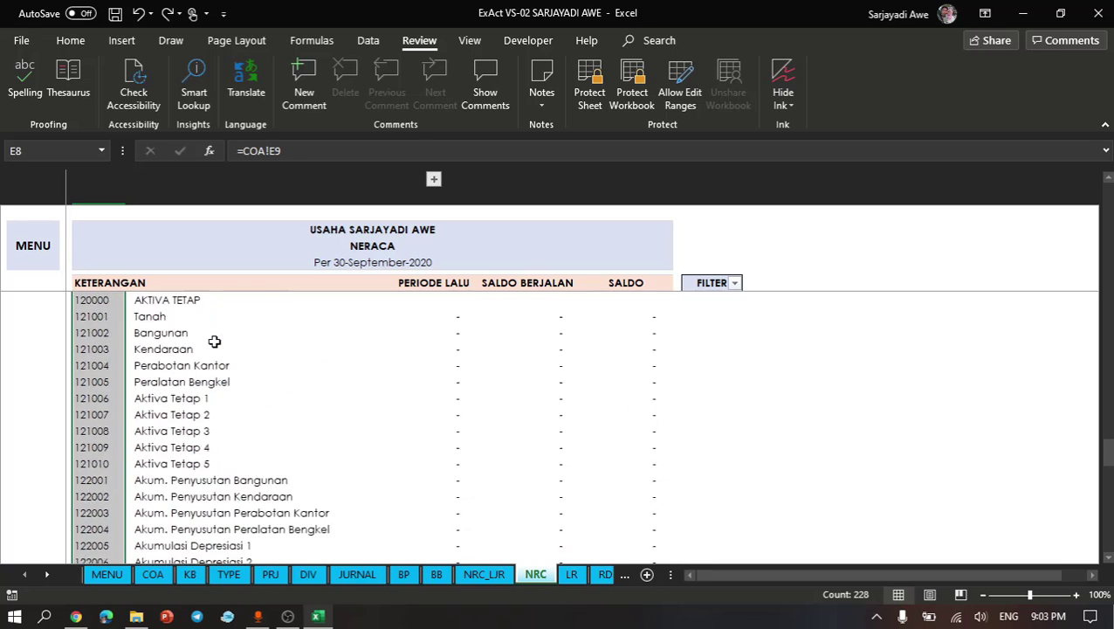
left_click(70, 40)
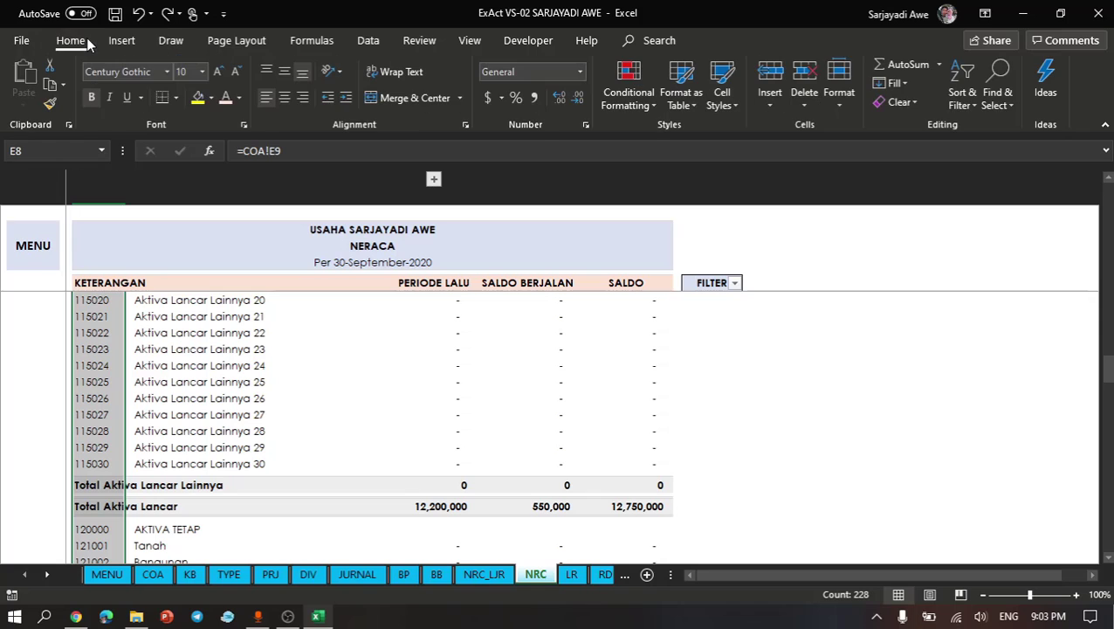
left_click(1005, 104)
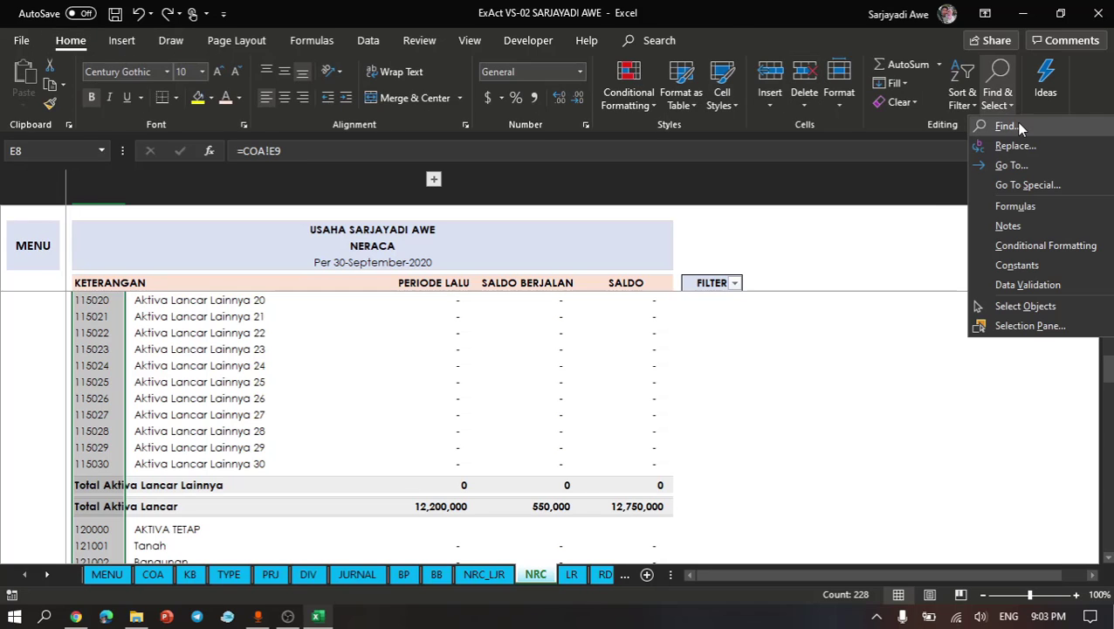
left_click(1012, 190)
left_click(630, 278)
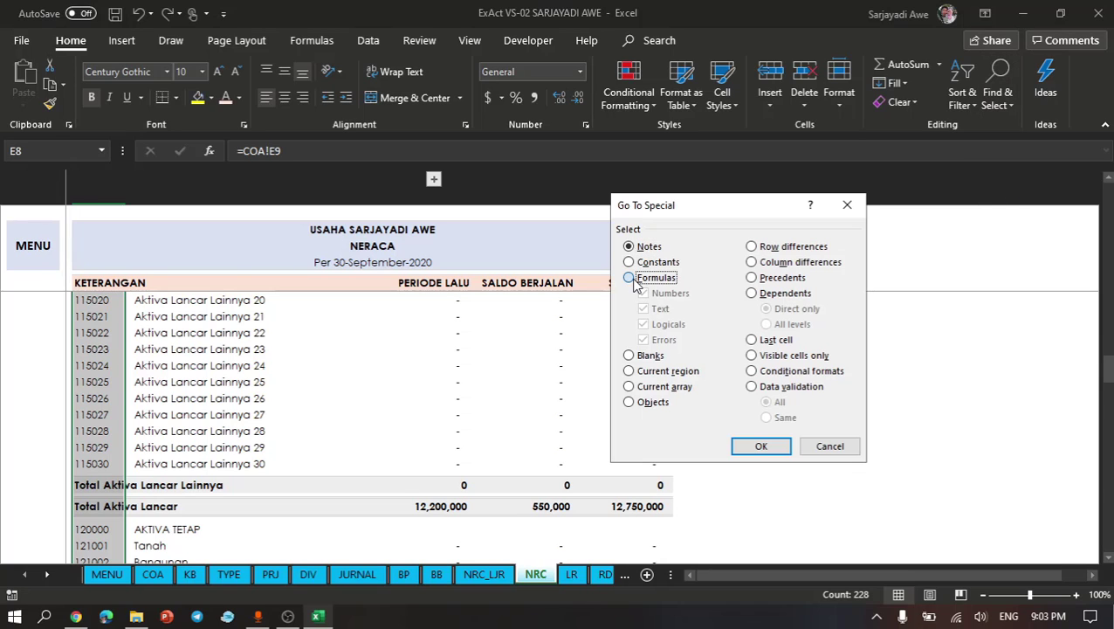
left_click(644, 294)
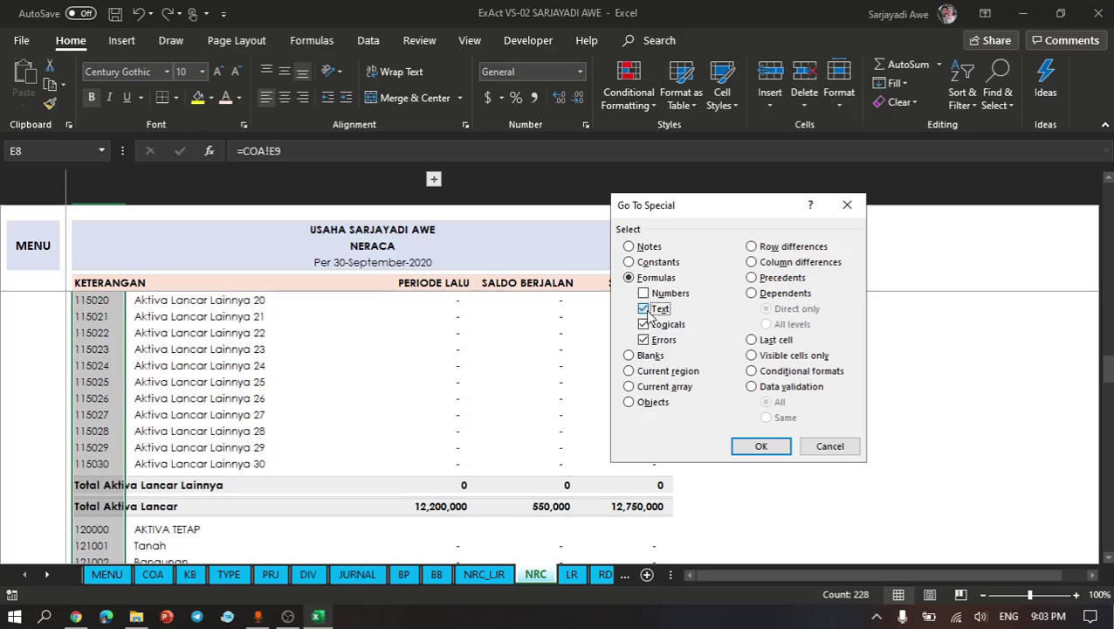
left_click(651, 313)
left_click(644, 324)
left_click(778, 447)
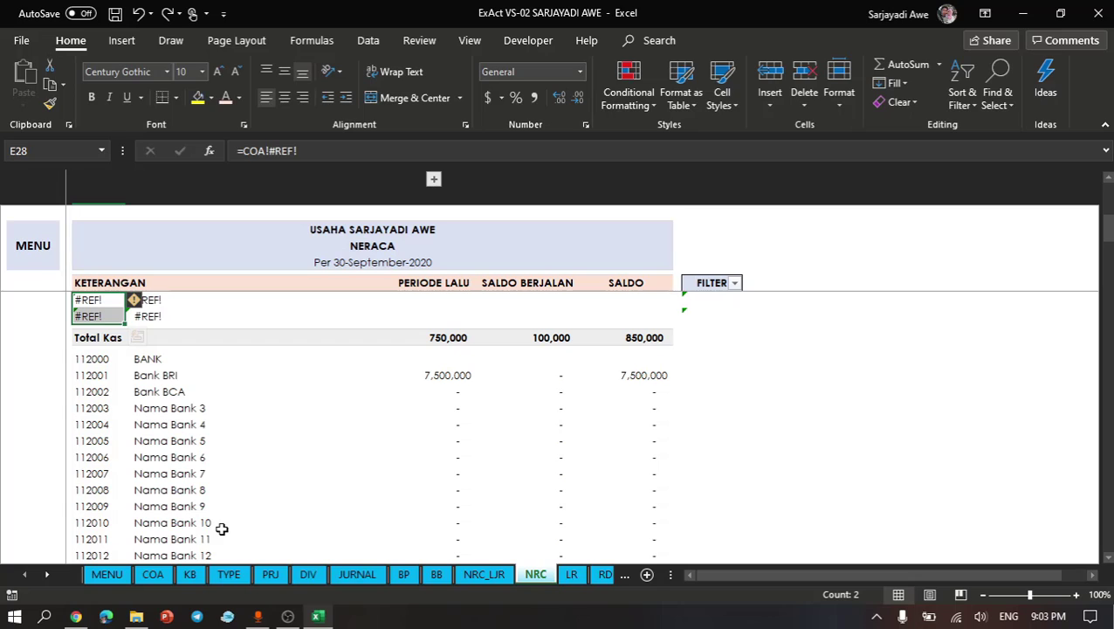
- Delete the entire rows of the two selected #REF! accounts above Total Kas in the Neraca
key("ctrl+minus")
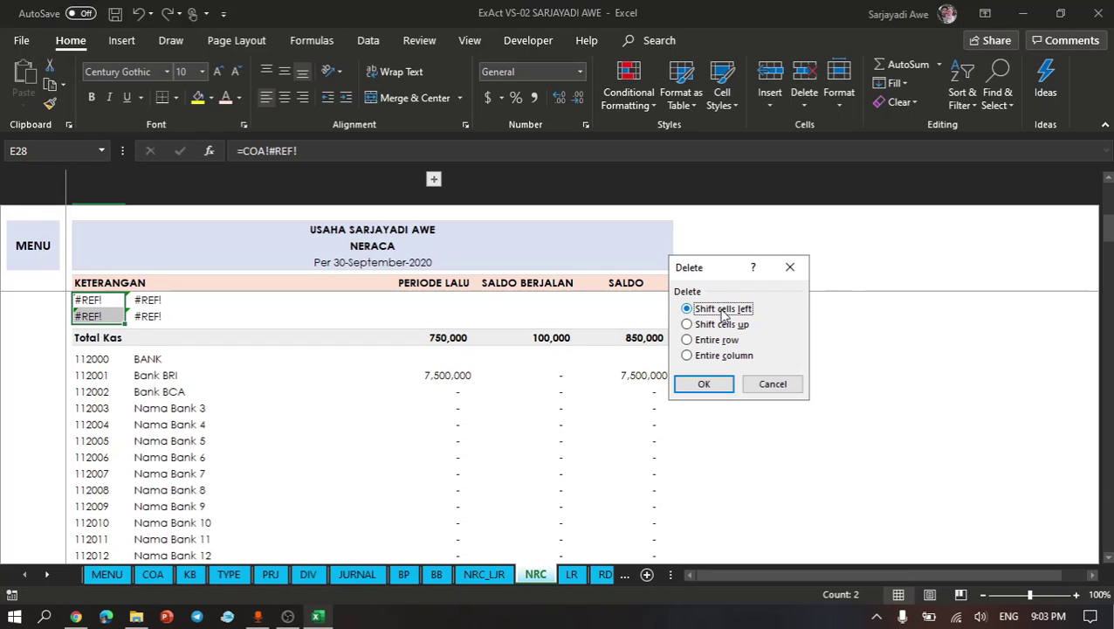
left_click(689, 340)
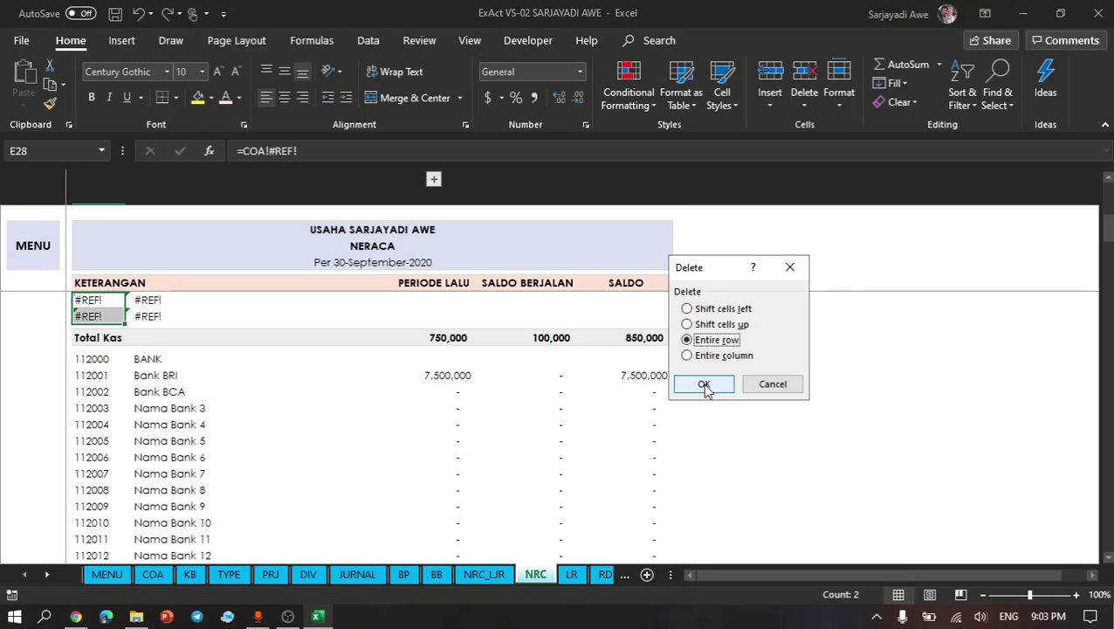
left_click(706, 384)
left_click(367, 383)
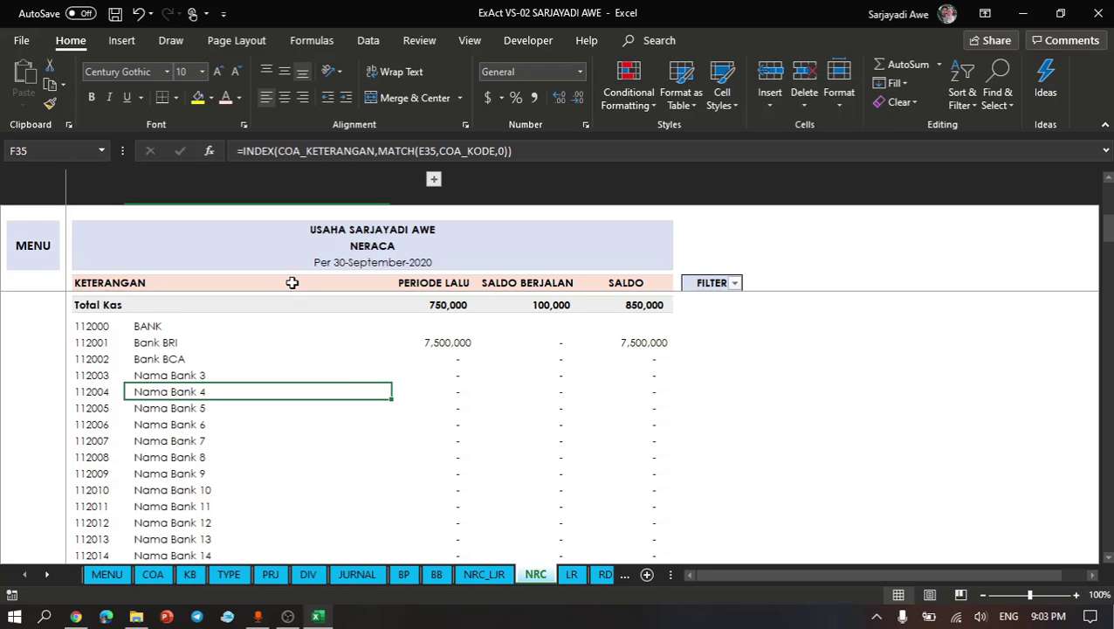
- Filter the Neraca's FILTER column to the value 1 only, excluding 0
left_click(292, 282)
key("Down")
key("Down")
key("Down")
key("Down")
key("Down")
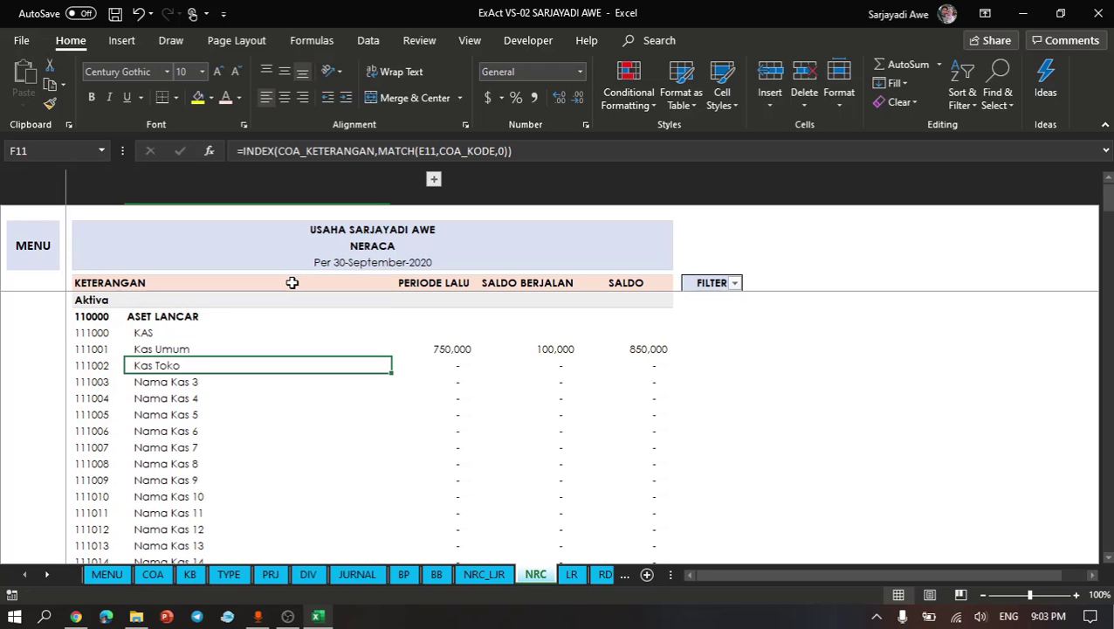
left_click(735, 285)
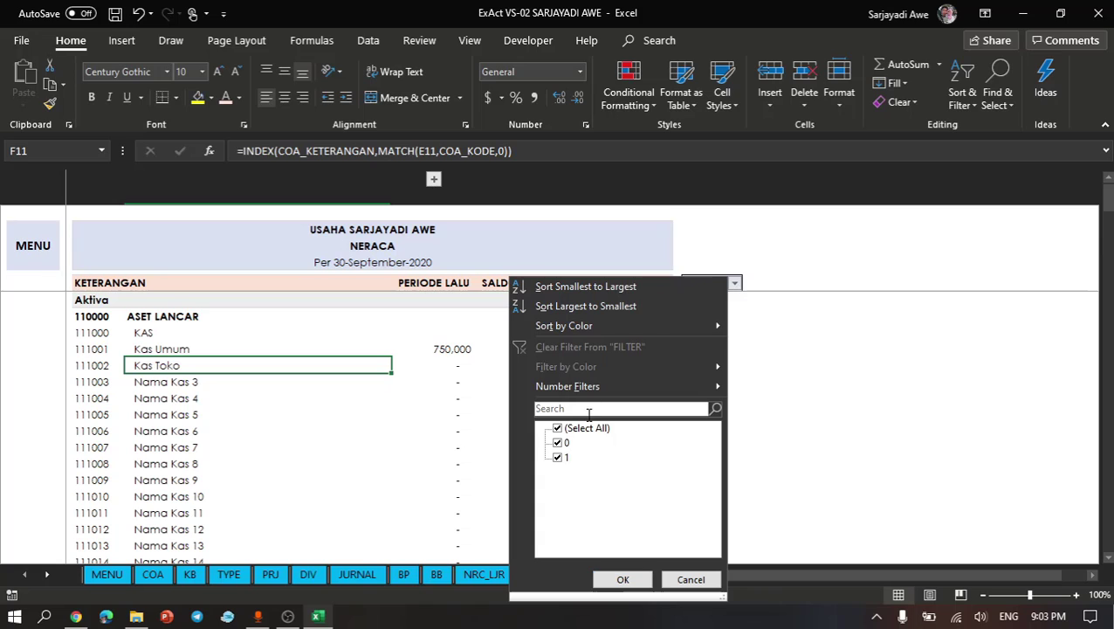
left_click(565, 444)
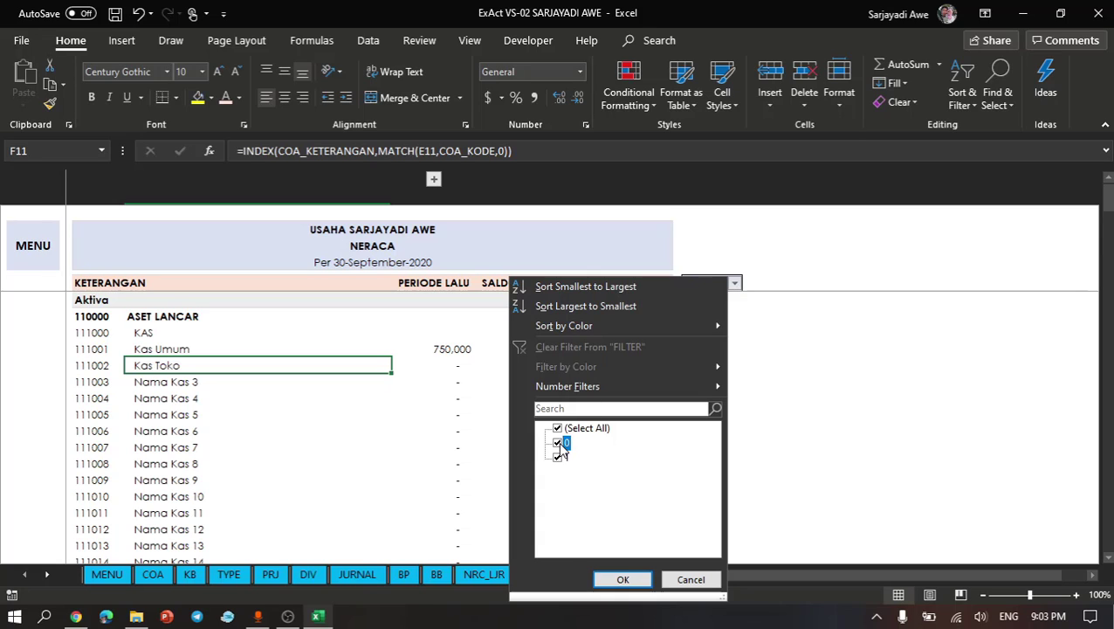
left_click(623, 580)
left_click(424, 407)
left_click(405, 452)
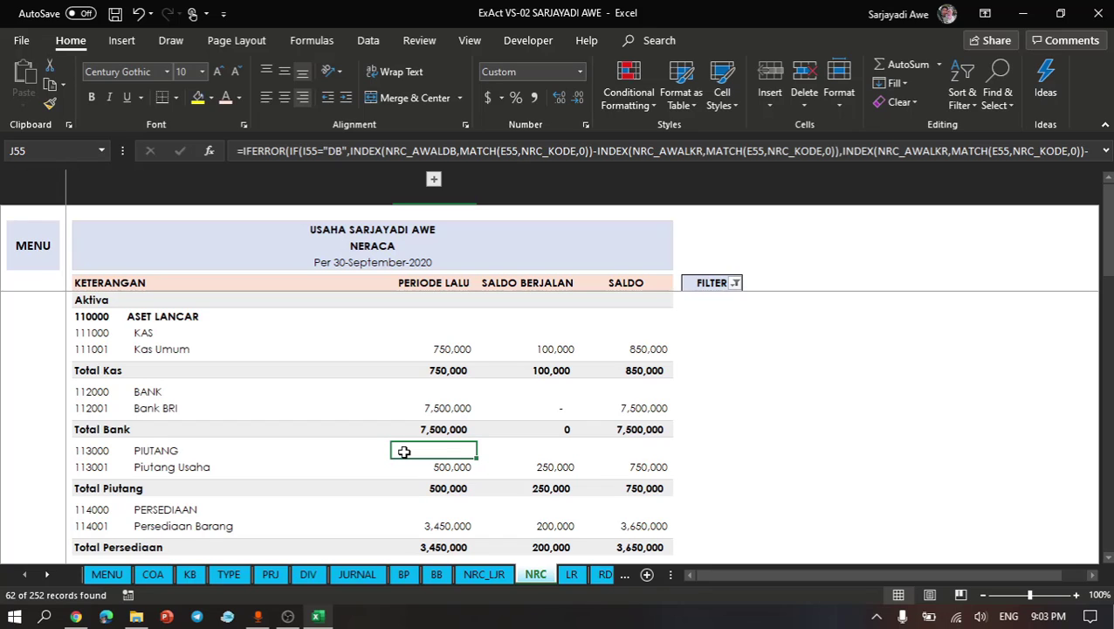
- Open the COA sheet and review the Kas accounts at the beginning of the account list
left_click(153, 573)
left_click(327, 404)
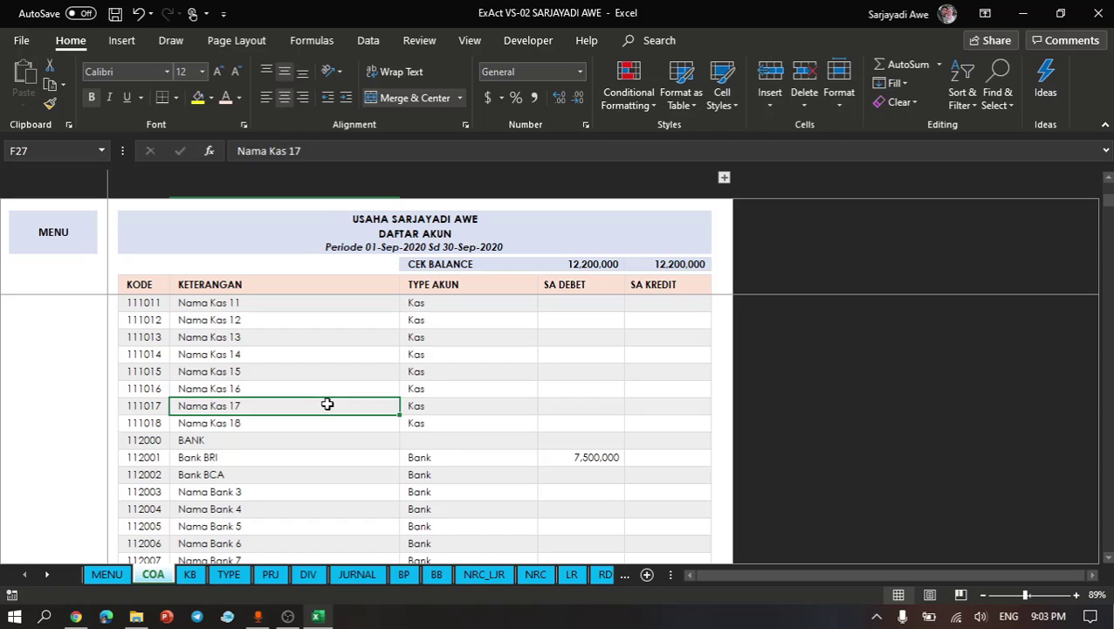
left_click_drag(355, 254, 359, 369)
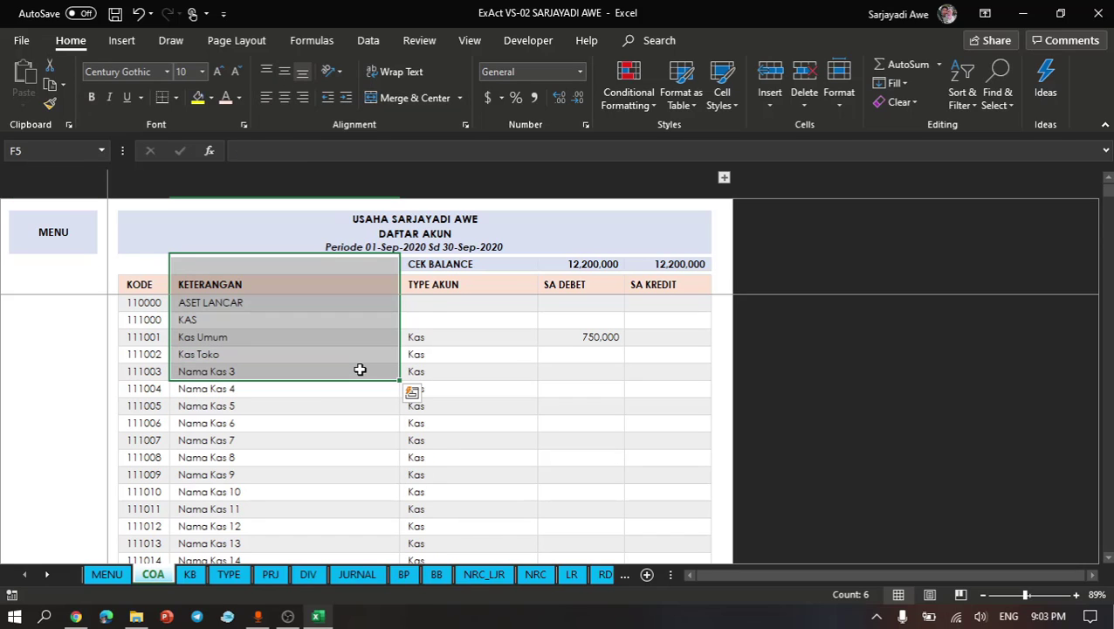
left_click(360, 369)
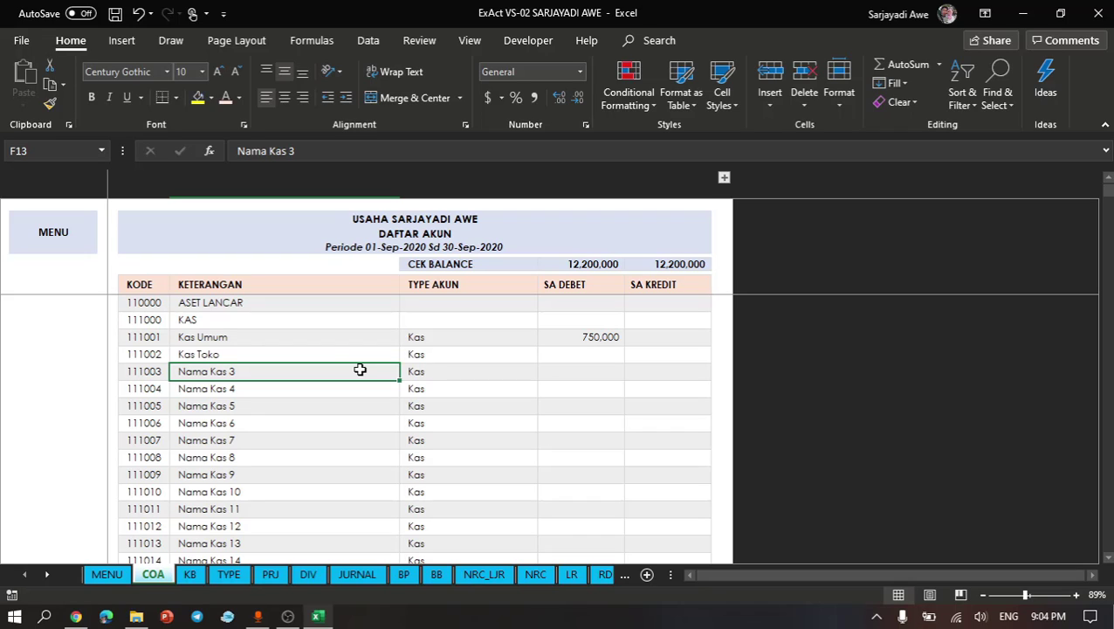
left_click(411, 358)
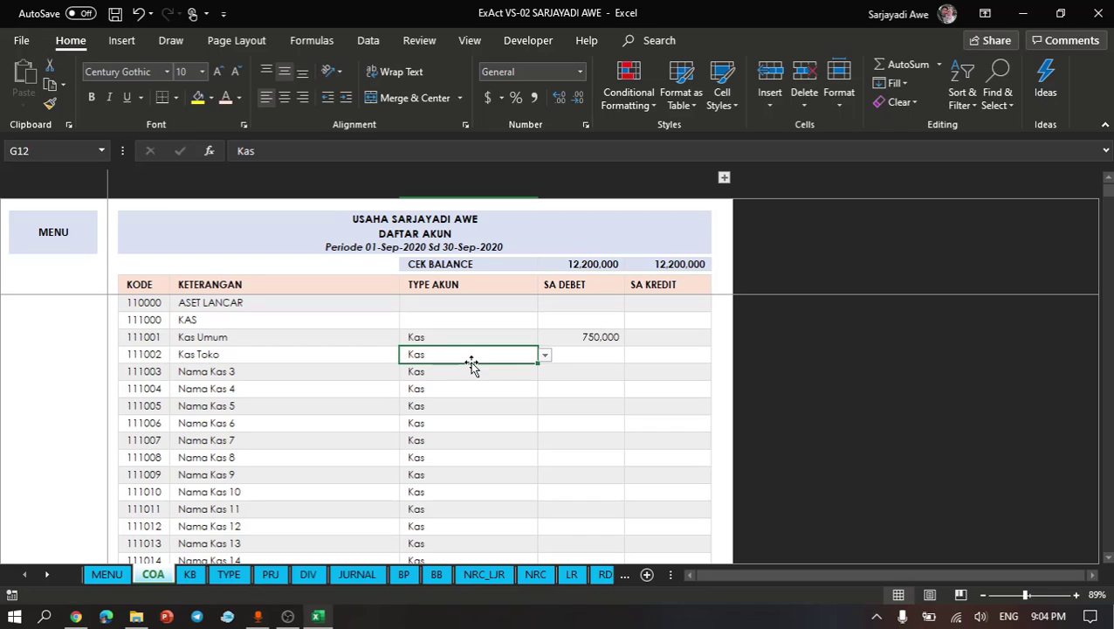